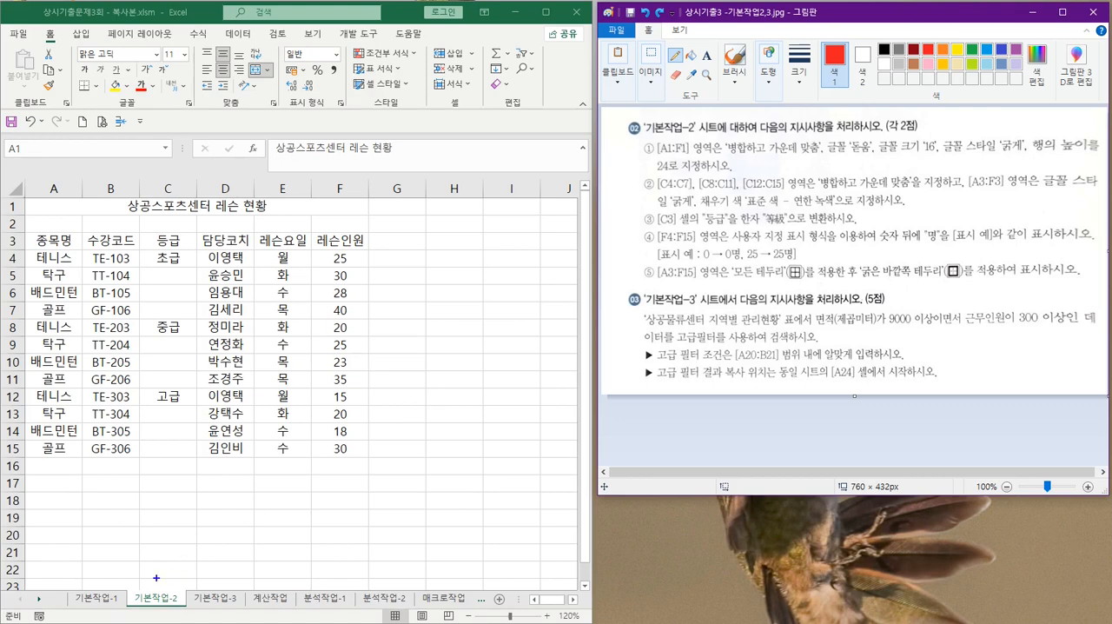
pyautogui.moveTo(158, 577); pyautogui.dragTo(146, 596)
pyautogui.moveTo(93, 572); pyautogui.dragTo(117, 551)
pyautogui.moveTo(213, 574); pyautogui.dragTo(233, 587)
pyautogui.moveTo(324, 580)
pyautogui.mouseDown()
pyautogui.moveTo(333, 576)
pyautogui.moveTo(328, 596)
pyautogui.mouseUp()
pyautogui.moveTo(385, 572)
pyautogui.mouseDown()
pyautogui.moveTo(381, 588)
pyautogui.moveTo(401, 586)
pyautogui.mouseUp()
pyautogui.moveTo(394, 569); pyautogui.dragTo(392, 595)
pyautogui.moveTo(450, 569); pyautogui.dragTo(437, 601)
pyautogui.moveTo(437, 579); pyautogui.dragTo(454, 577)
pyautogui.moveTo(491, 564); pyautogui.dragTo(487, 589)
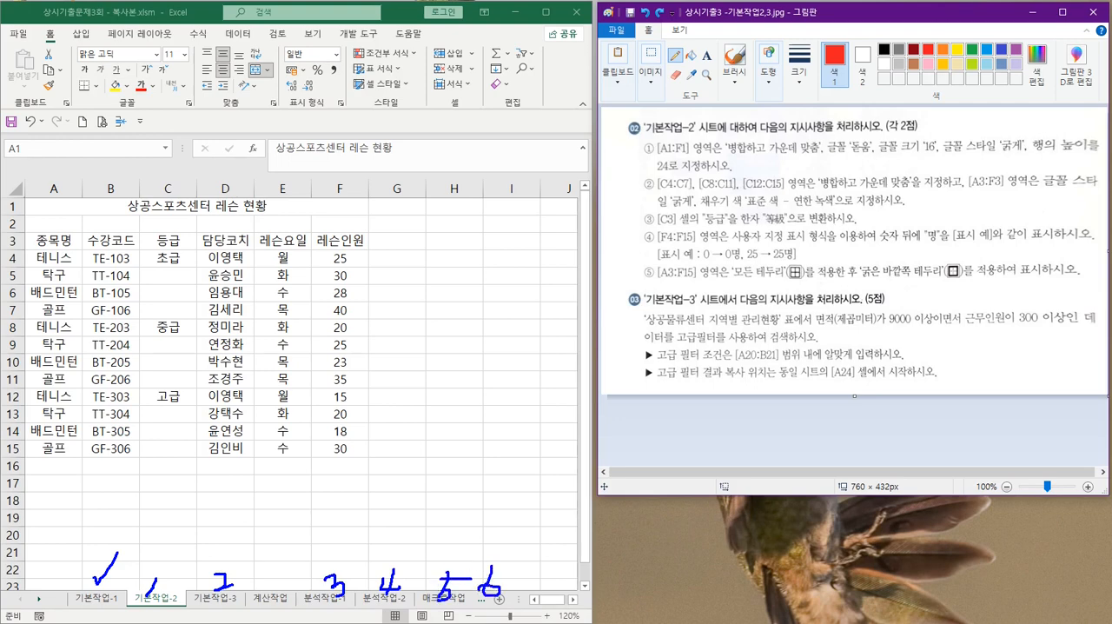
pyautogui.moveTo(271, 587)
pyautogui.mouseDown()
pyautogui.moveTo(276, 567)
pyautogui.moveTo(285, 570)
pyautogui.mouseUp()
pyautogui.moveTo(285, 570); pyautogui.dragTo(278, 601)
pyautogui.moveTo(165, 584)
pyautogui.mouseDown()
pyautogui.moveTo(141, 596)
pyautogui.moveTo(174, 577)
pyautogui.moveTo(207, 577)
pyautogui.moveTo(234, 596)
pyautogui.mouseUp()
pyautogui.moveTo(329, 598)
pyautogui.mouseDown()
pyautogui.moveTo(322, 588)
pyautogui.moveTo(344, 600)
pyautogui.moveTo(388, 554)
pyautogui.moveTo(391, 606)
pyautogui.moveTo(461, 587)
pyautogui.moveTo(470, 607)
pyautogui.moveTo(499, 606)
pyautogui.mouseUp()
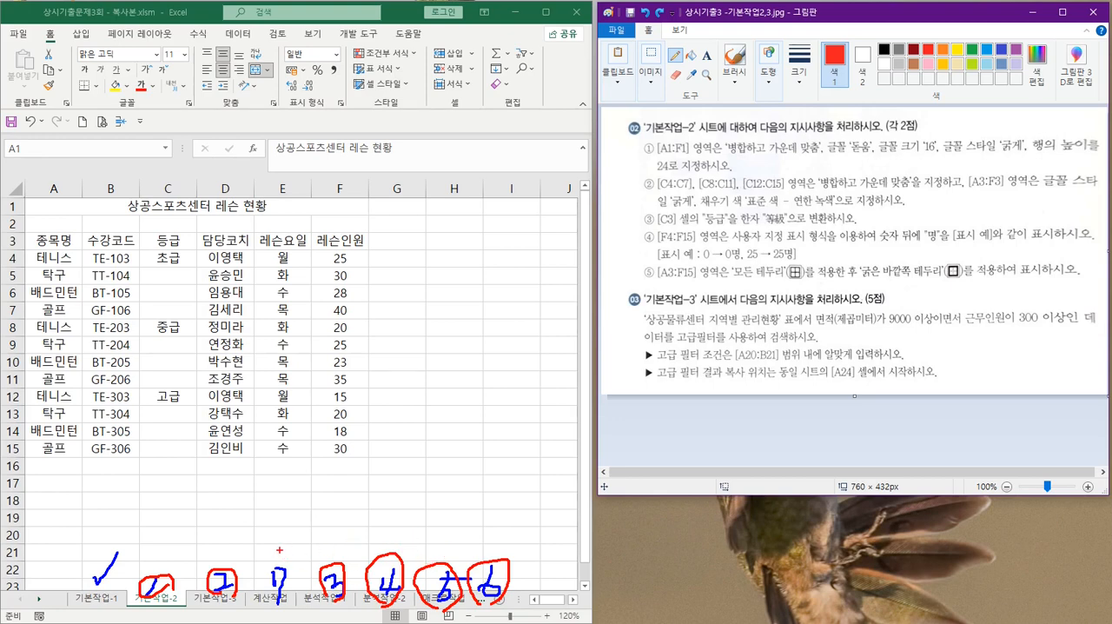
pyautogui.moveTo(279, 549); pyautogui.dragTo(298, 540)
pyautogui.press('Escape')
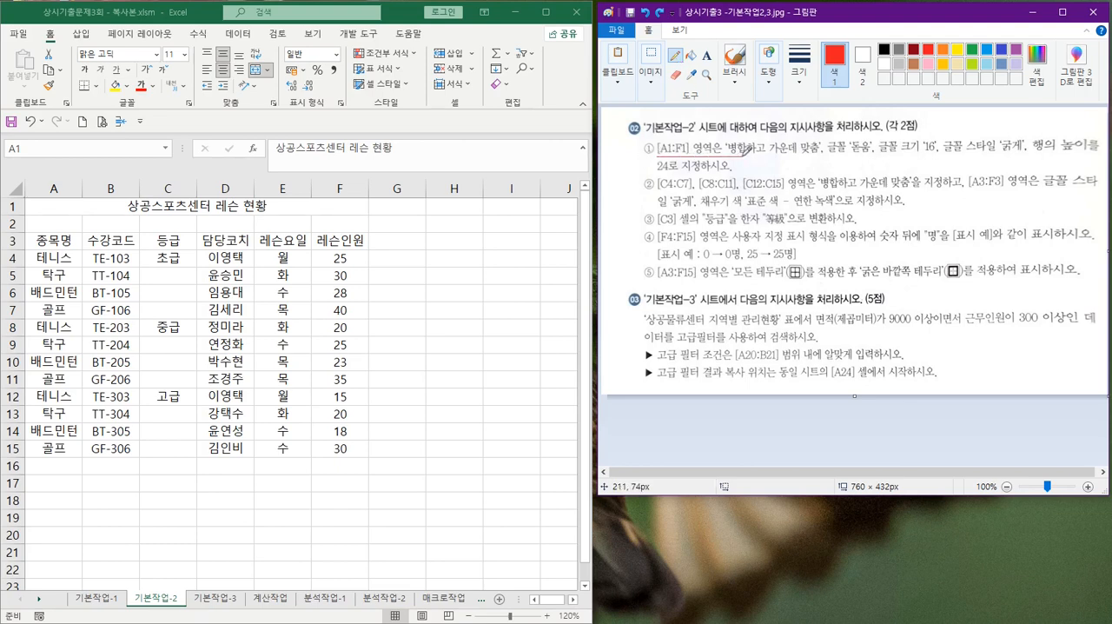
# In Paint, underline instruction ① in red, separate its three formatting parts with slashes and number them 1 to 3
pyautogui.moveTo(728, 154); pyautogui.dragTo(822, 154)
pyautogui.moveTo(835, 156)
pyautogui.mouseDown()
pyautogui.moveTo(1076, 157)
pyautogui.moveTo(1028, 160)
pyautogui.moveTo(1023, 174)
pyautogui.mouseUp()
pyautogui.moveTo(959, 121); pyautogui.dragTo(976, 134)
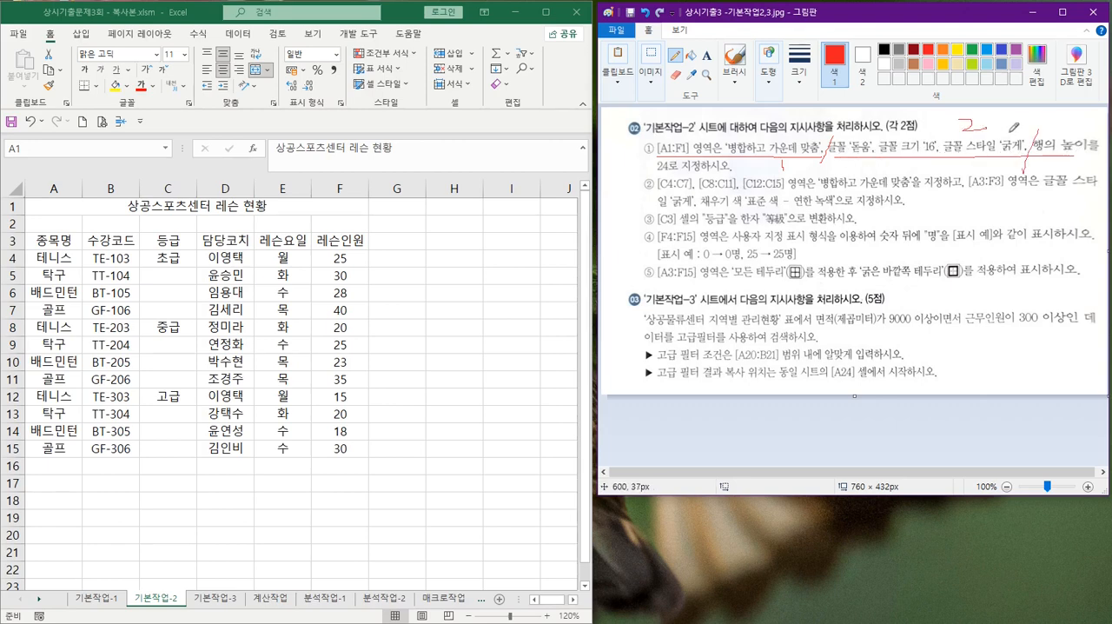
pyautogui.moveTo(1046, 122)
pyautogui.mouseDown()
pyautogui.moveTo(1060, 130)
pyautogui.moveTo(1044, 139)
pyautogui.mouseUp()
pyautogui.moveTo(197, 96)
pyautogui.mouseDown()
pyautogui.moveTo(168, 97)
pyautogui.moveTo(170, 117)
pyautogui.moveTo(200, 99)
pyautogui.mouseUp()
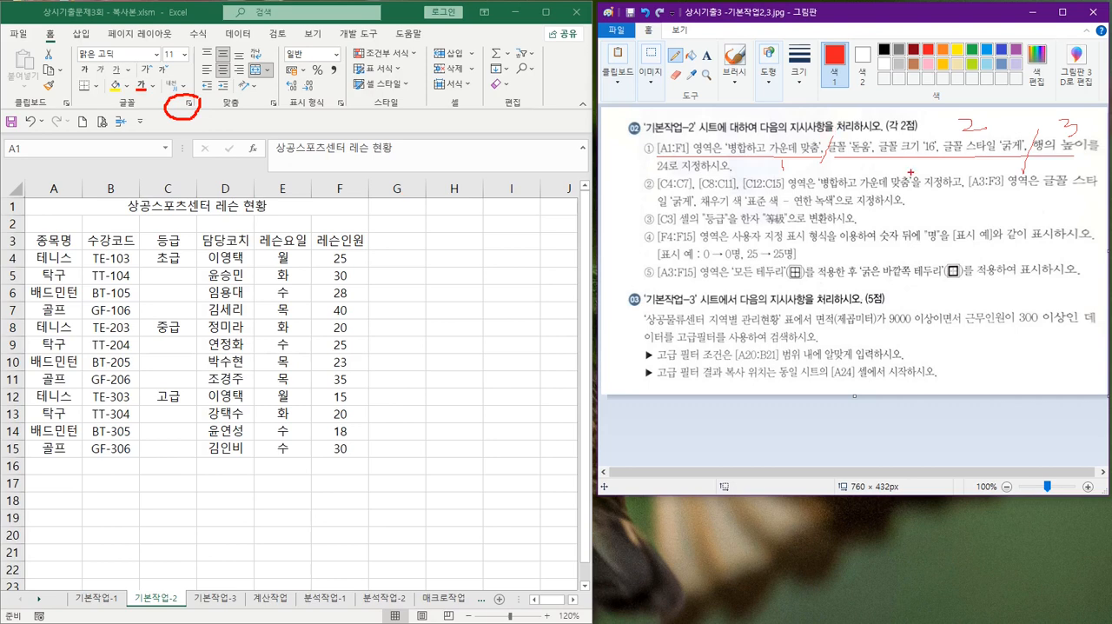
pyautogui.moveTo(912, 160)
pyautogui.mouseDown()
pyautogui.moveTo(908, 168)
pyautogui.moveTo(926, 161)
pyautogui.moveTo(923, 174)
pyautogui.moveTo(937, 179)
pyautogui.moveTo(949, 155)
pyautogui.moveTo(955, 175)
pyautogui.moveTo(983, 160)
pyautogui.moveTo(983, 177)
pyautogui.mouseUp()
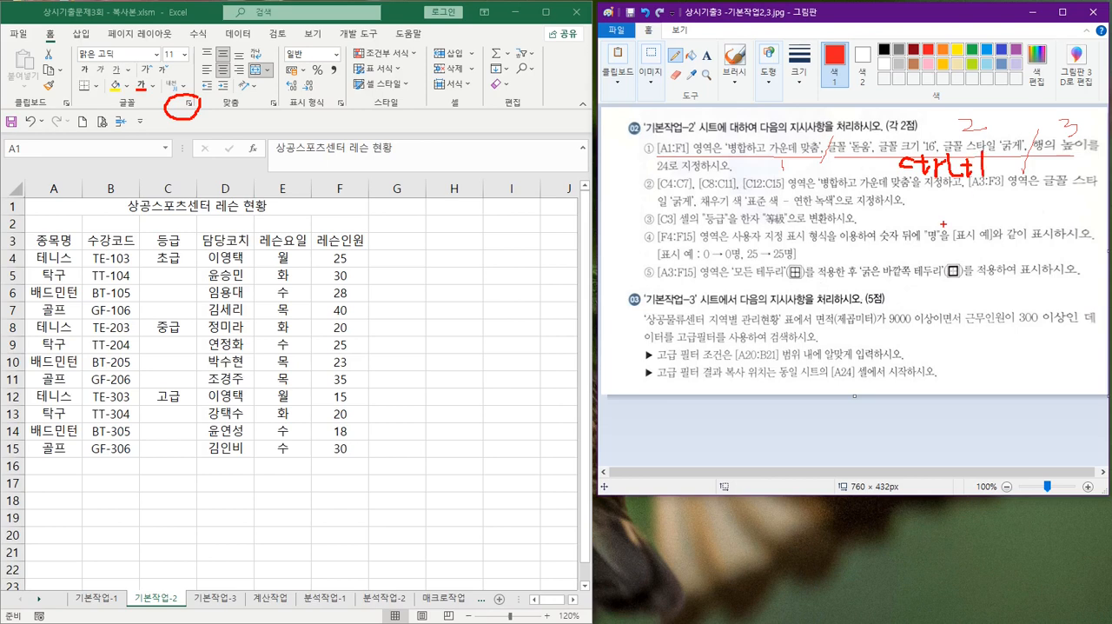
pyautogui.press('Escape')
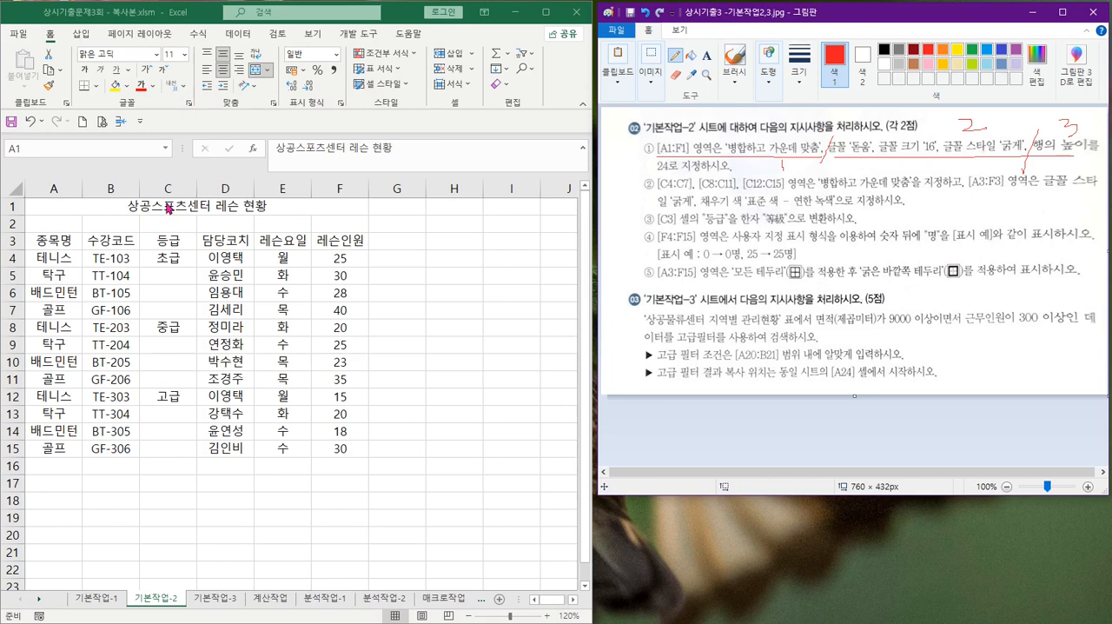
# In Excel, unmerge the title cell, then merge and center the range A1:F1 again
pyautogui.click(59, 212)
pyautogui.click(254, 69)
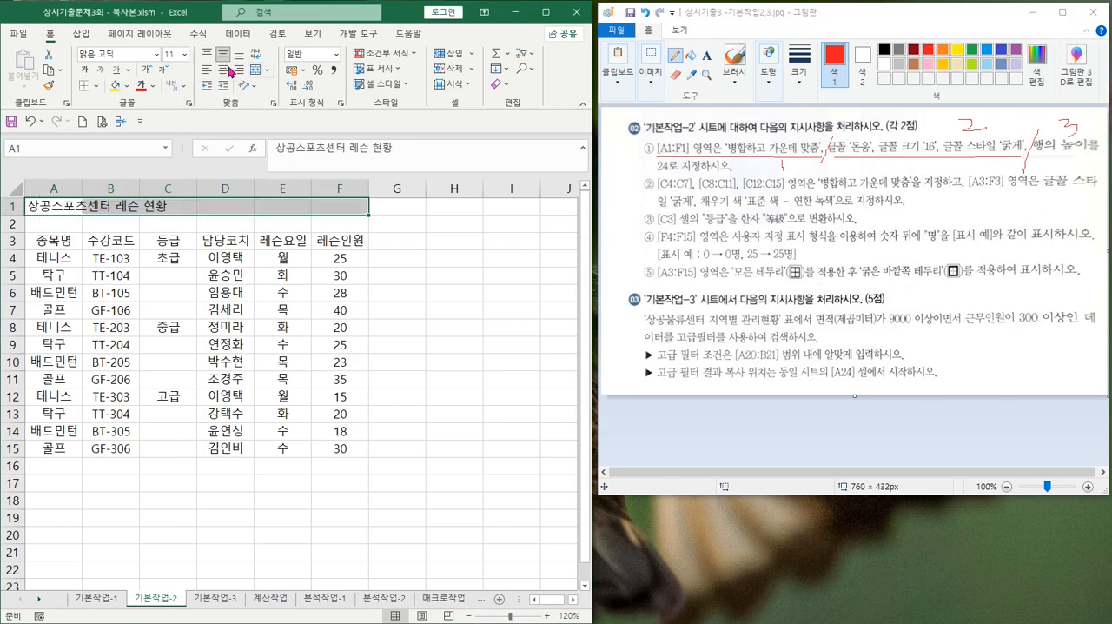
pyautogui.click(45, 204)
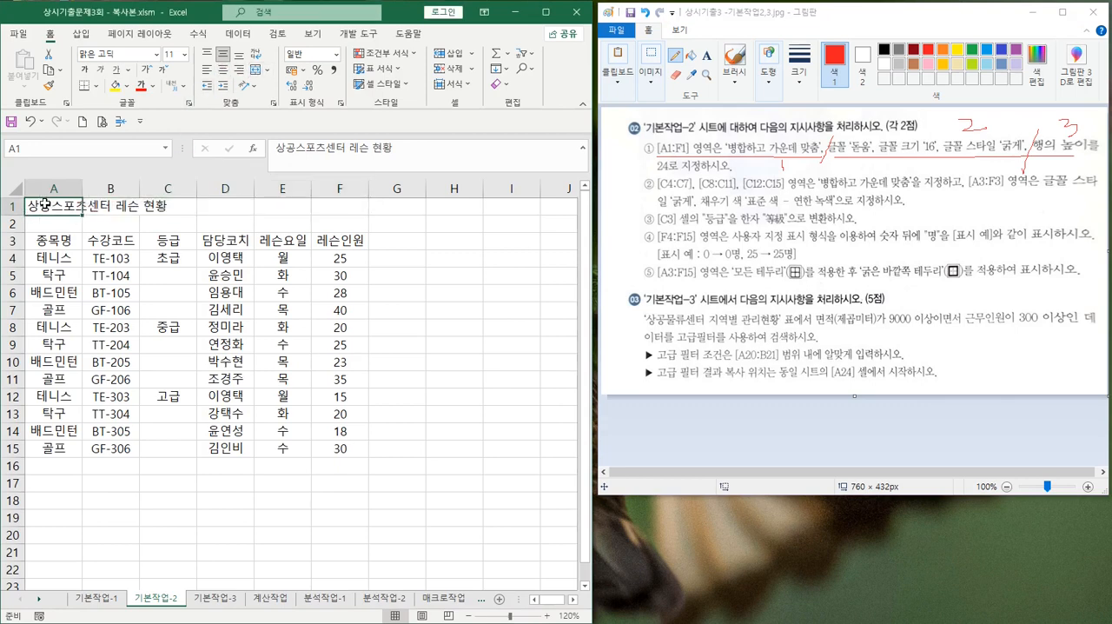
pyautogui.keyDown('shift'); pyautogui.click(327, 207); pyautogui.keyUp('shift')
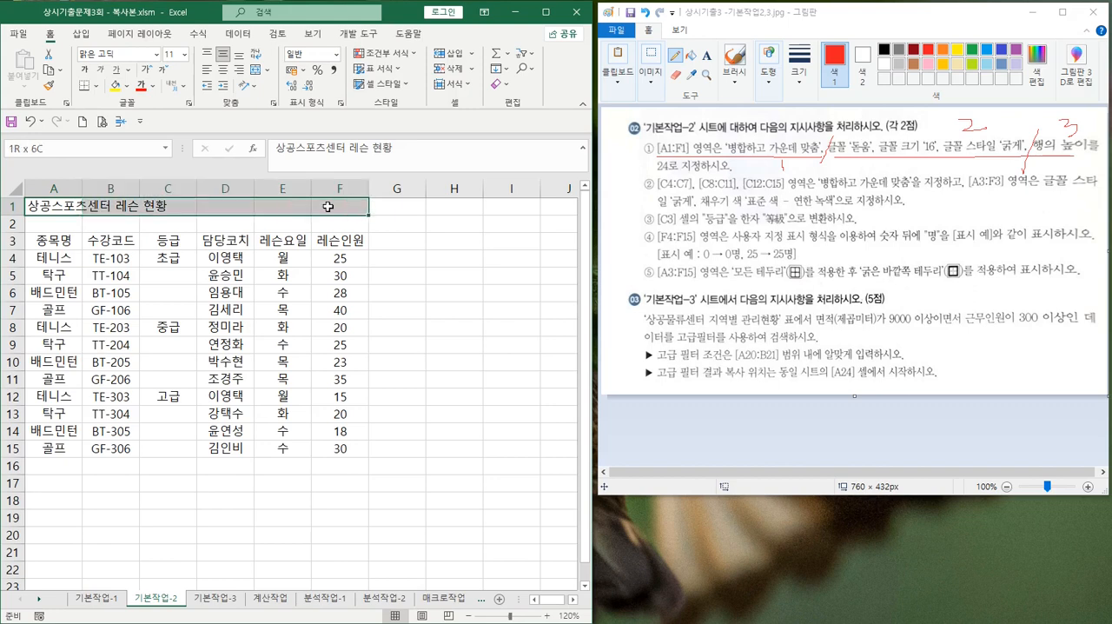
pyautogui.click(254, 72)
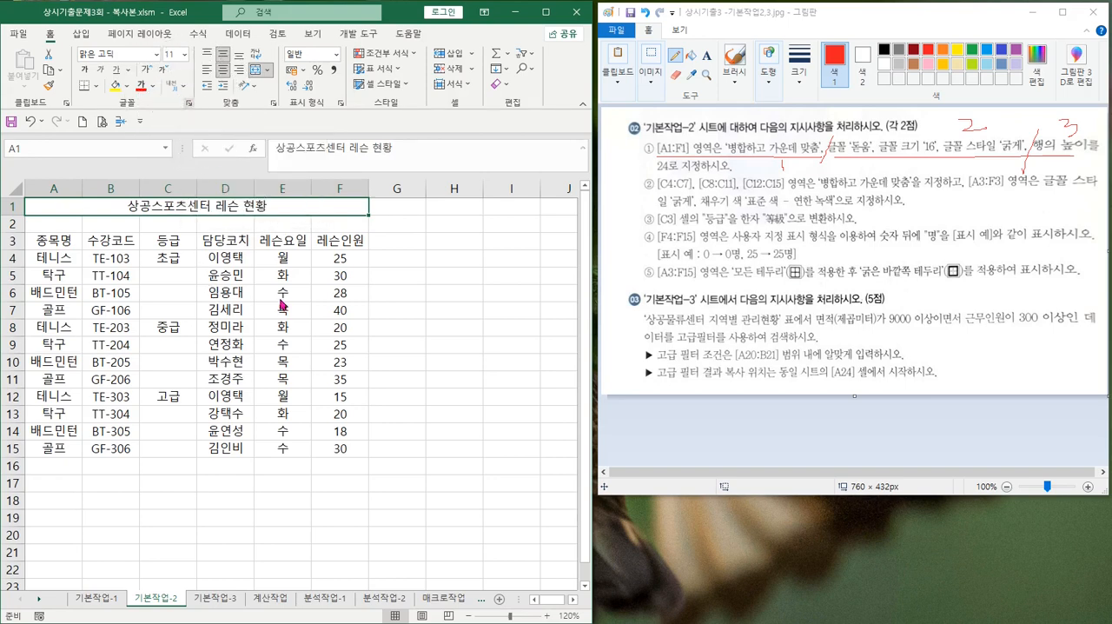
# Format the merged title in A1:F1 with the 돋움 font, size 16 and the 굵게 (bold) style
pyautogui.hotkey('ctrl', '1')
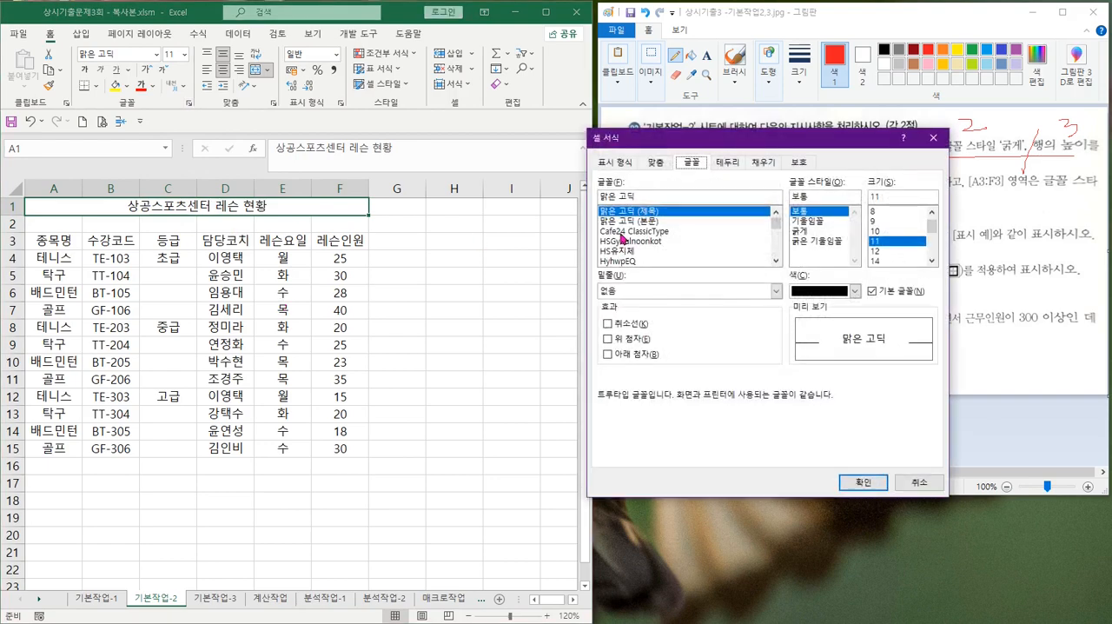
pyautogui.moveTo(658, 146); pyautogui.dragTo(447, 207)
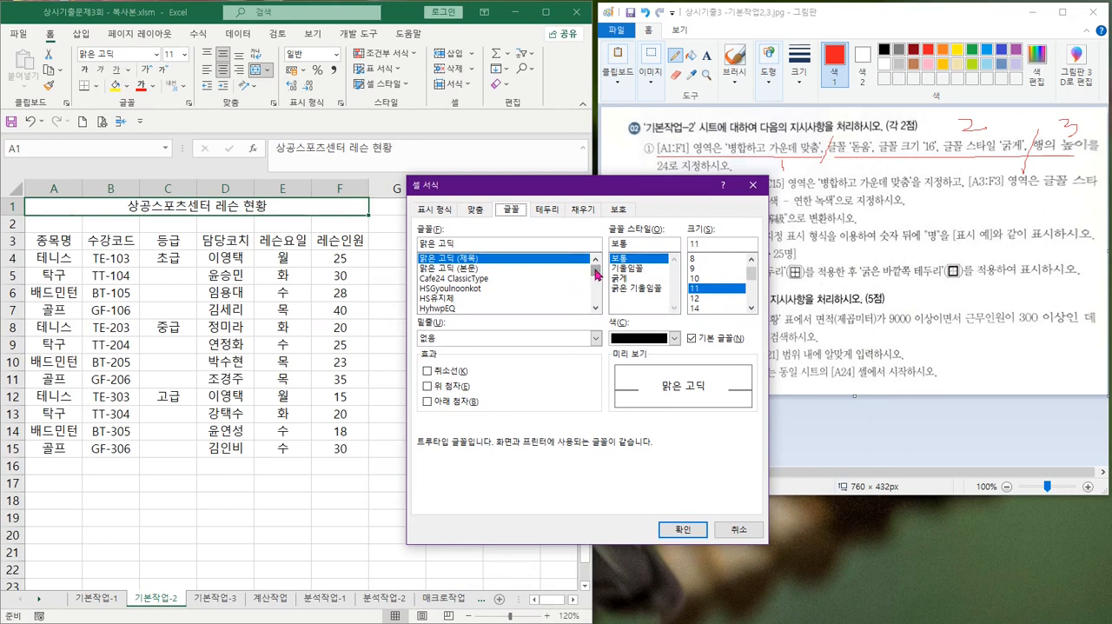
pyautogui.moveTo(596, 273); pyautogui.dragTo(597, 278)
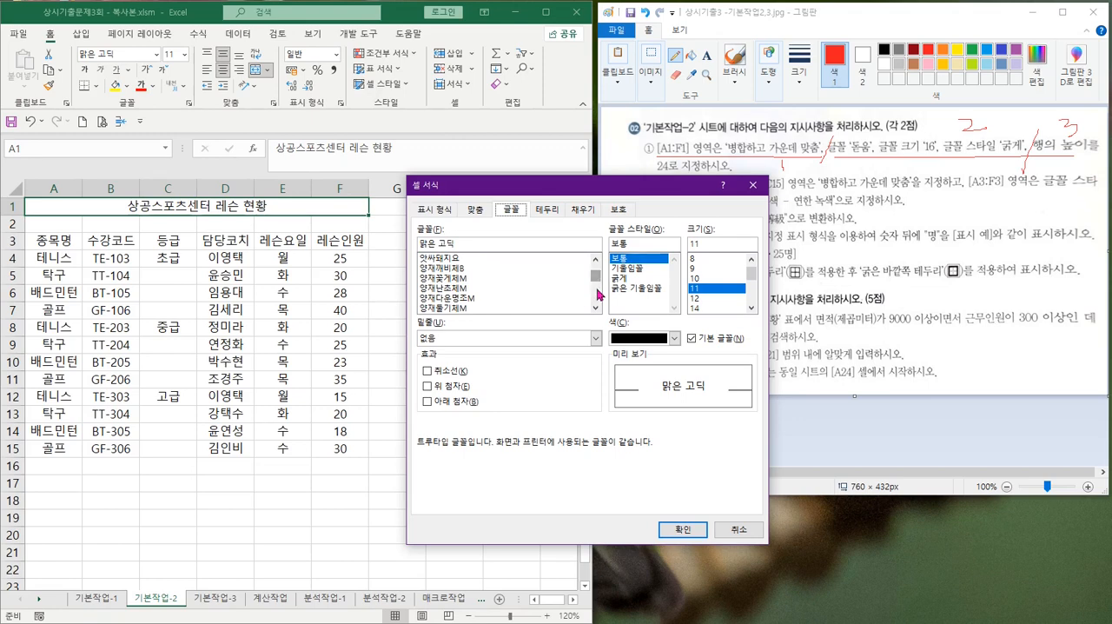
pyautogui.scroll(2, 509, 296)
pyautogui.scroll(3, 508, 296)
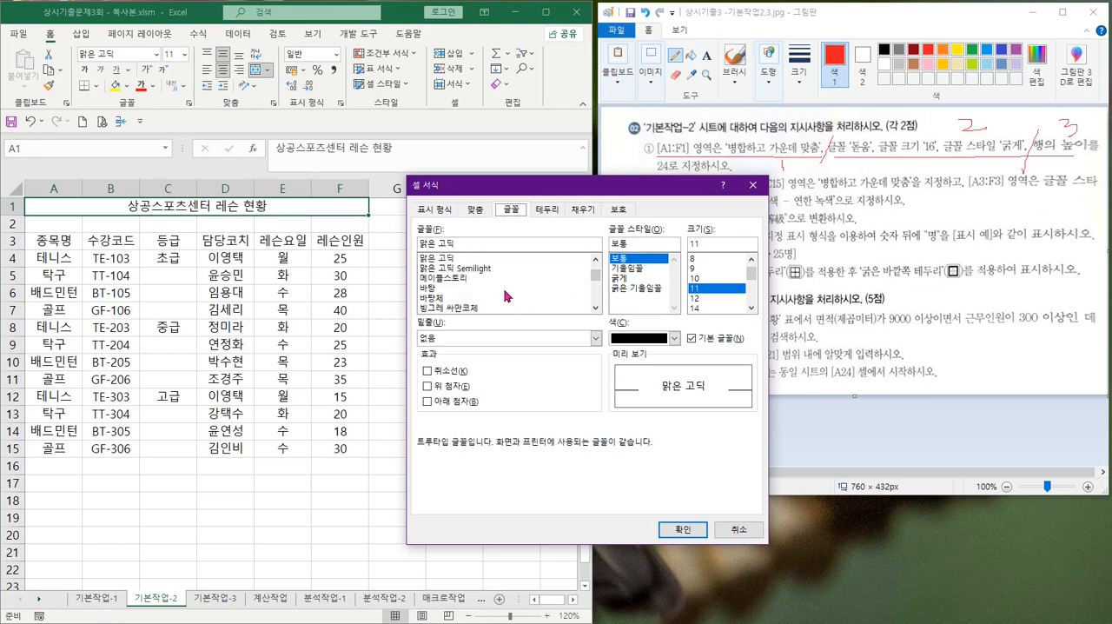
pyautogui.click(596, 260)
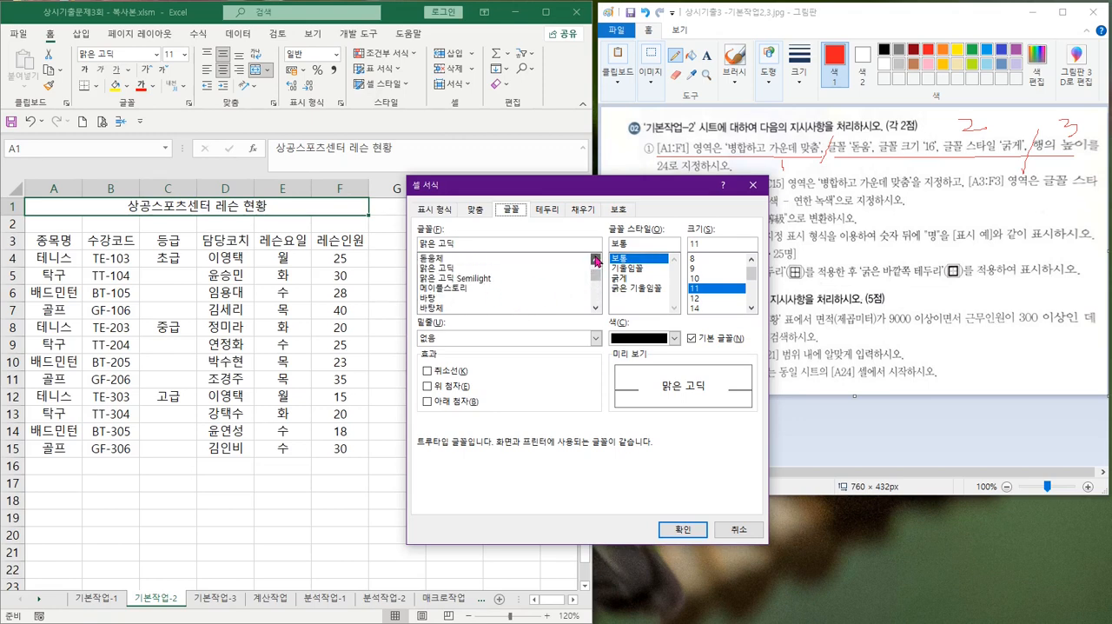
pyautogui.click(596, 260)
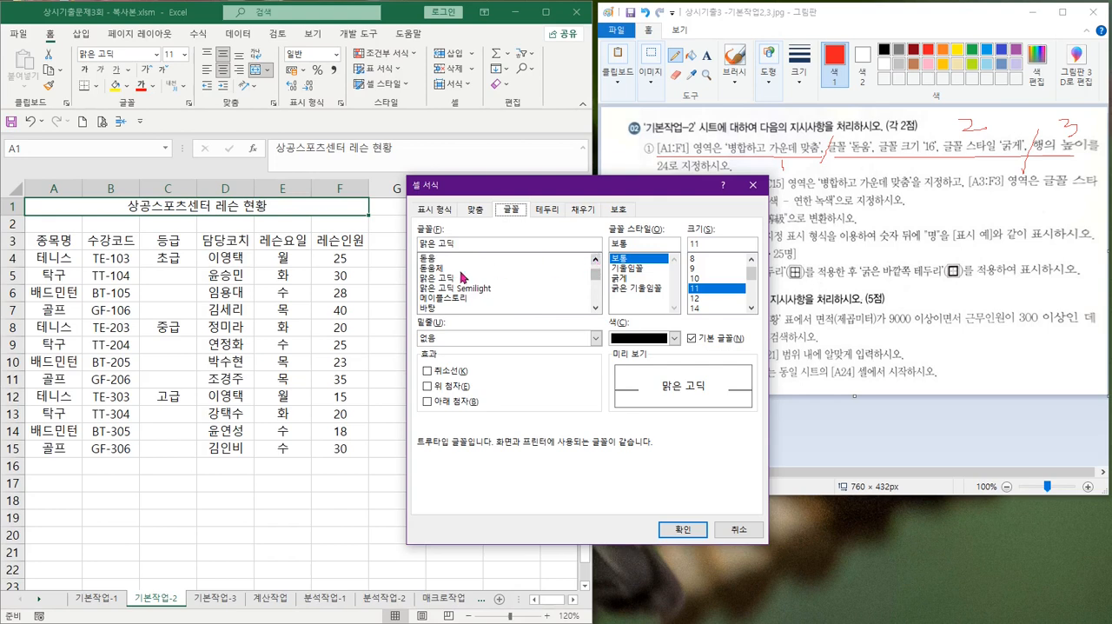
pyautogui.click(430, 260)
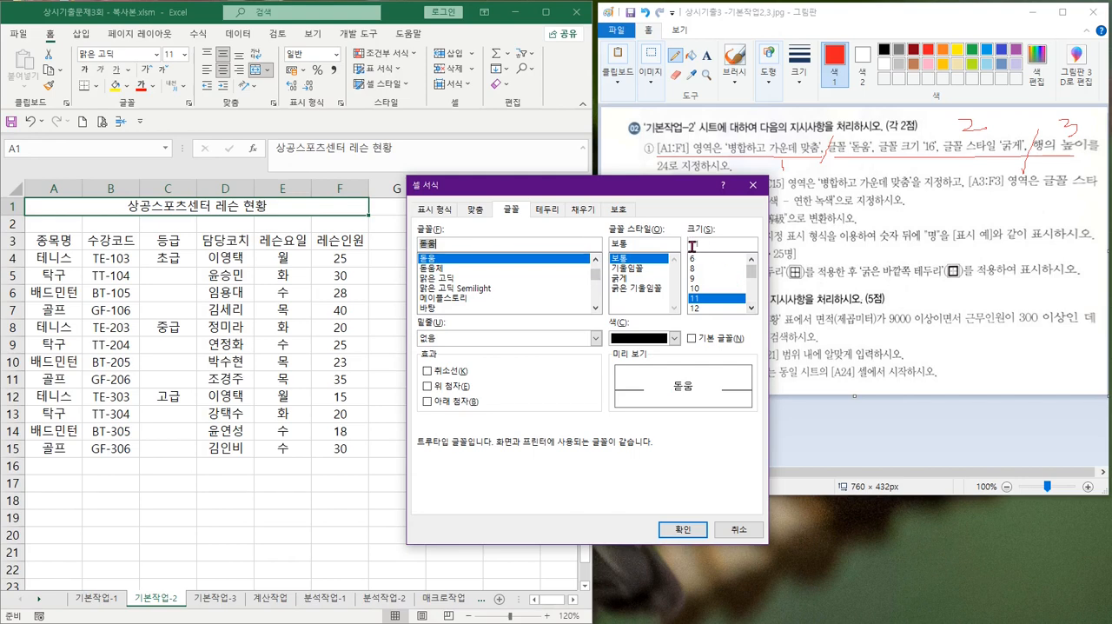
pyautogui.moveTo(694, 245); pyautogui.dragTo(717, 242)
pyautogui.write('6')
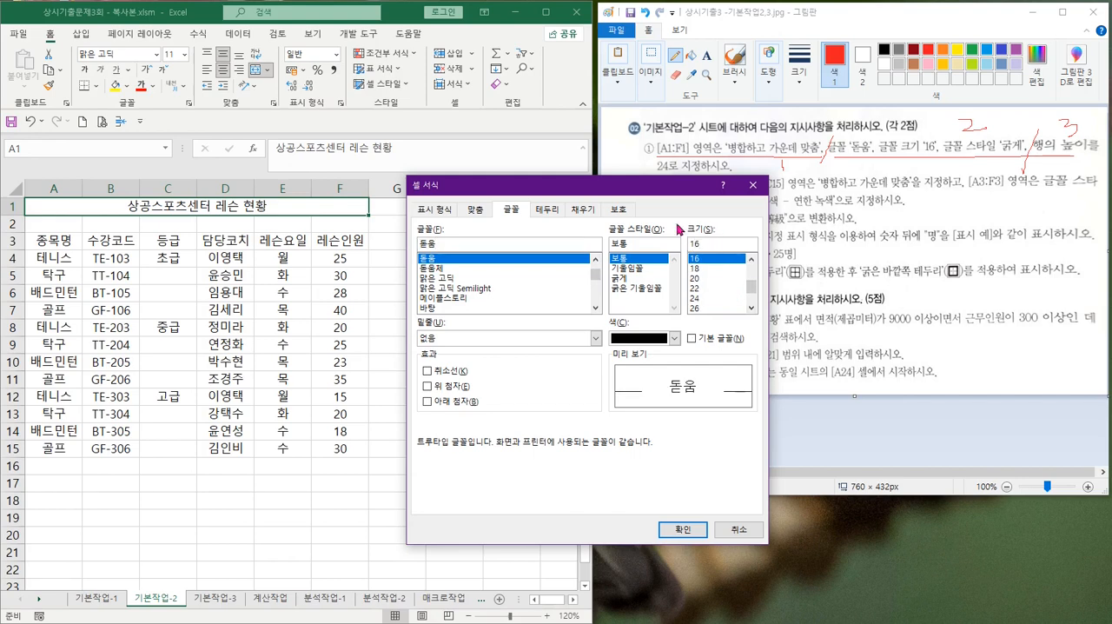
pyautogui.click(630, 278)
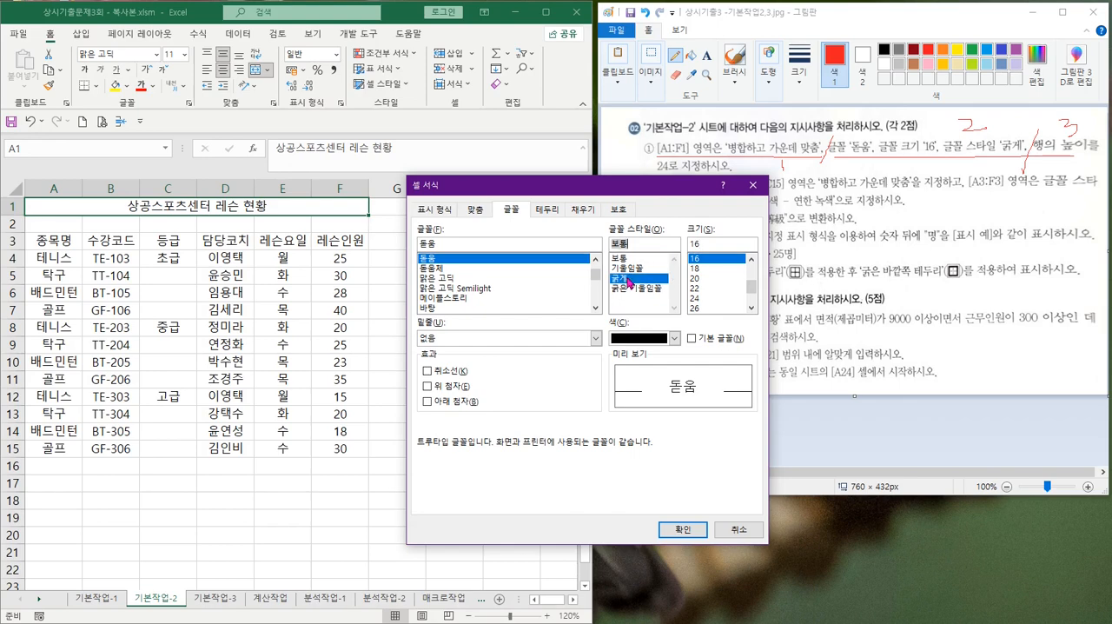
pyautogui.click(684, 529)
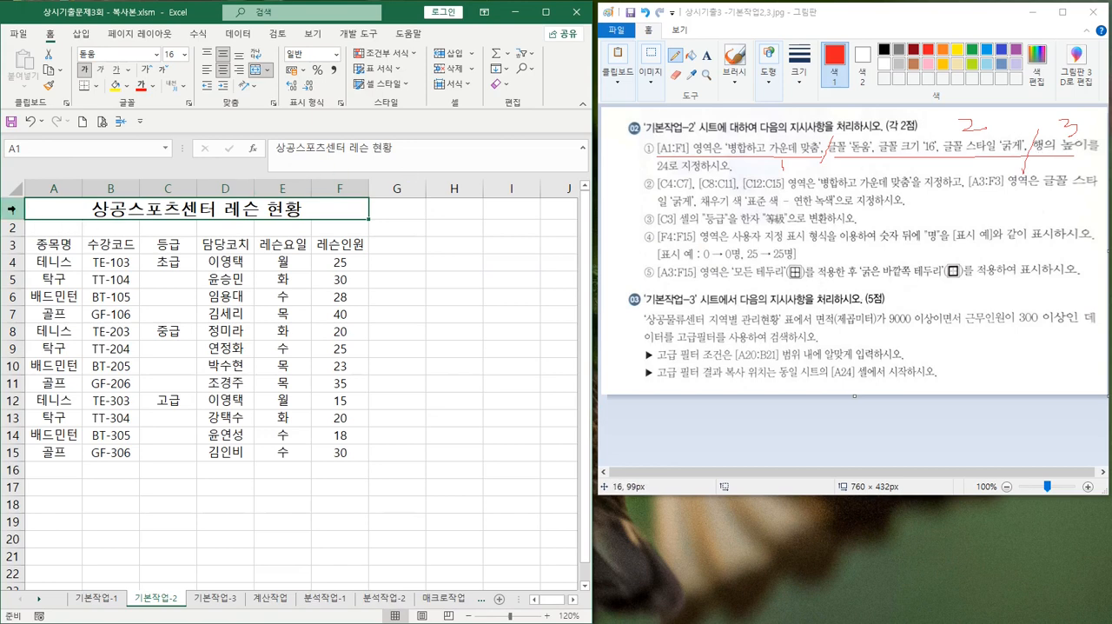
# Set the height of row 1 to 24, circling that value in instruction ① of the Paint image
pyautogui.rightClick(14, 210)
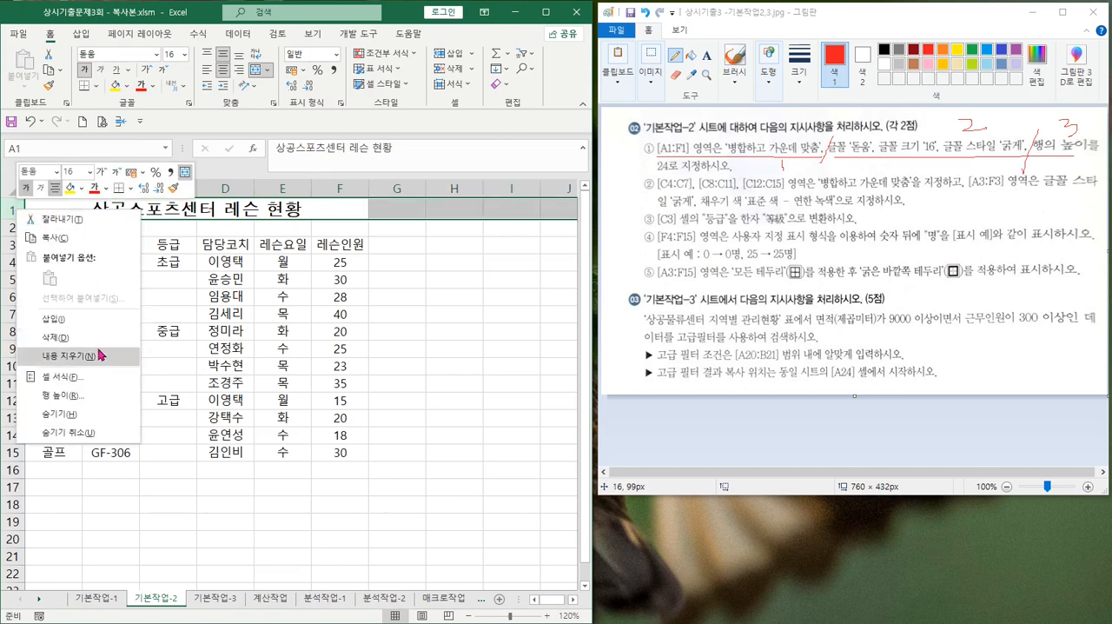
pyautogui.click(69, 396)
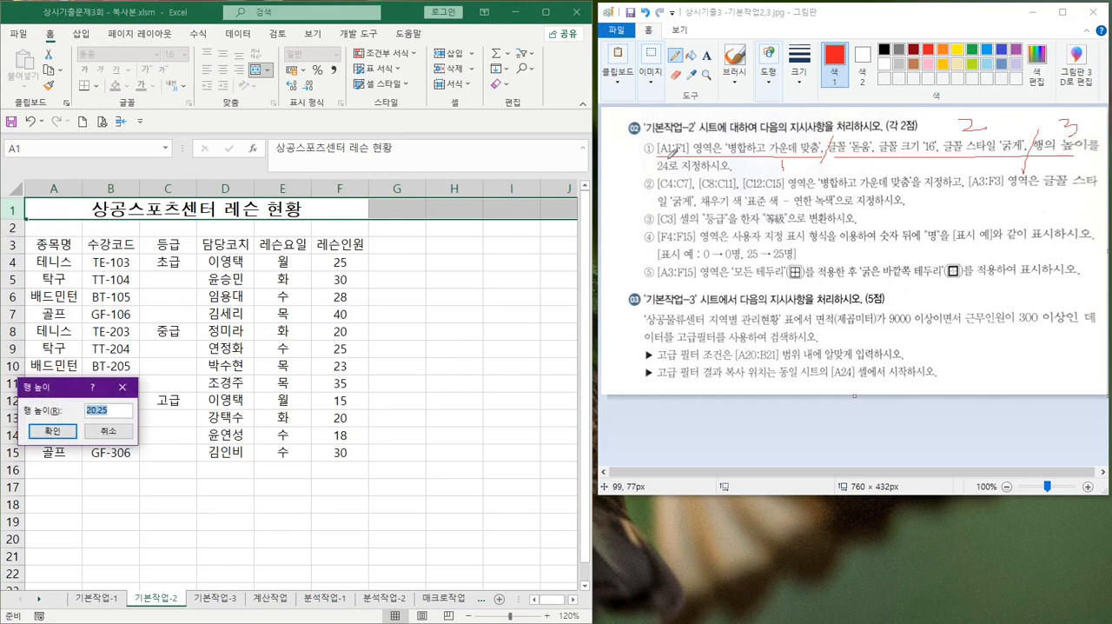
pyautogui.moveTo(659, 161)
pyautogui.mouseDown()
pyautogui.moveTo(671, 161)
pyautogui.moveTo(661, 160)
pyautogui.mouseUp()
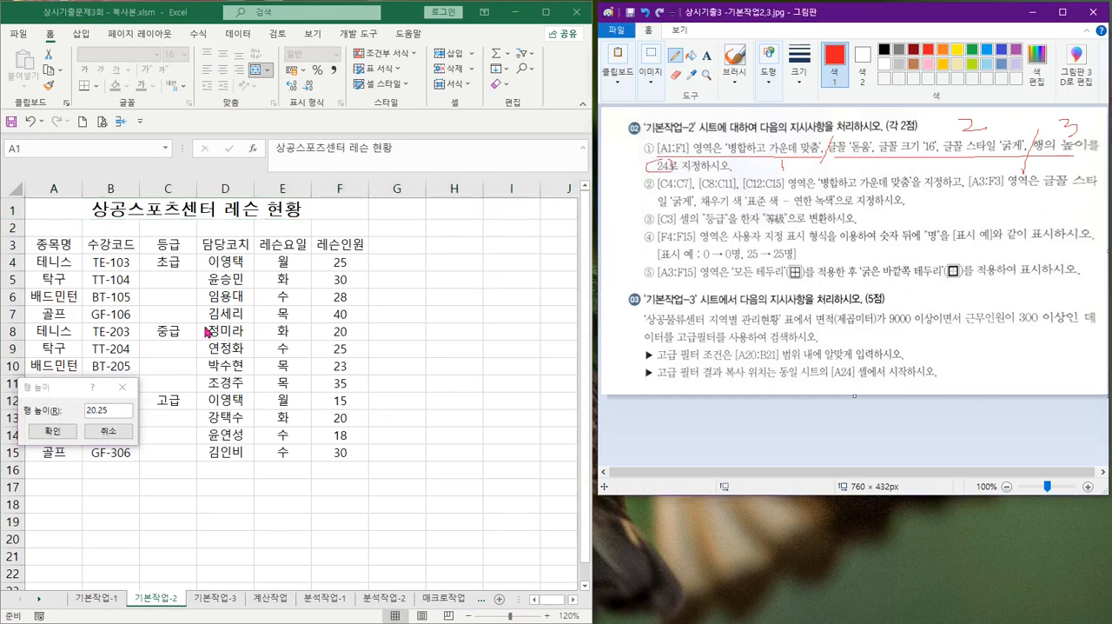
pyautogui.click(109, 405)
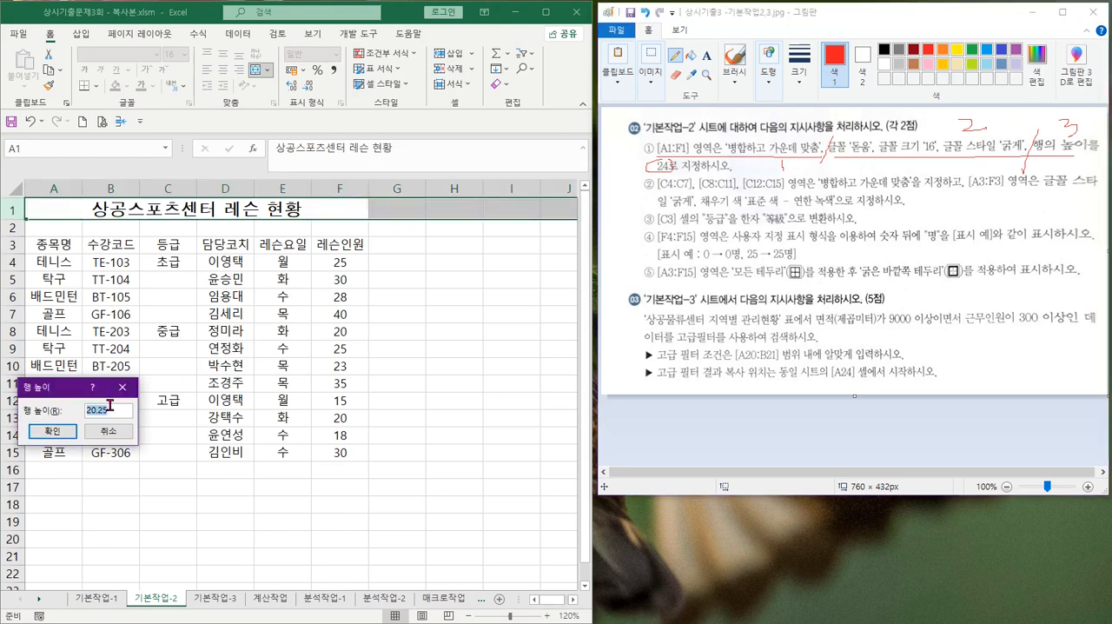
pyautogui.write('24')
pyautogui.press('Return')
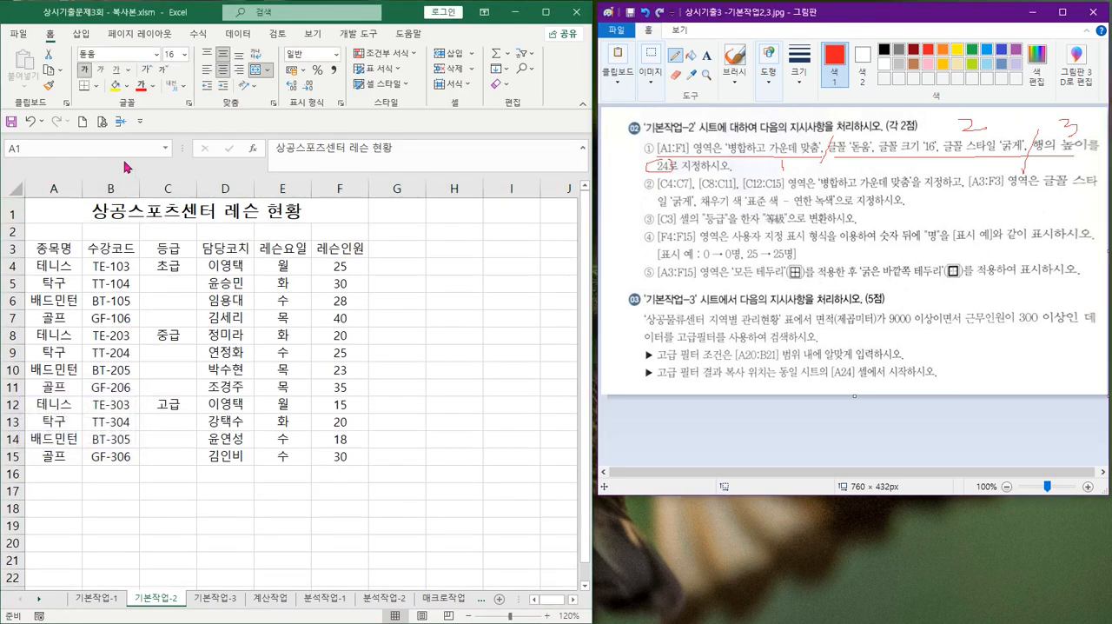
# Check the row height setting of the title row
pyautogui.click(108, 206)
pyautogui.click(121, 212)
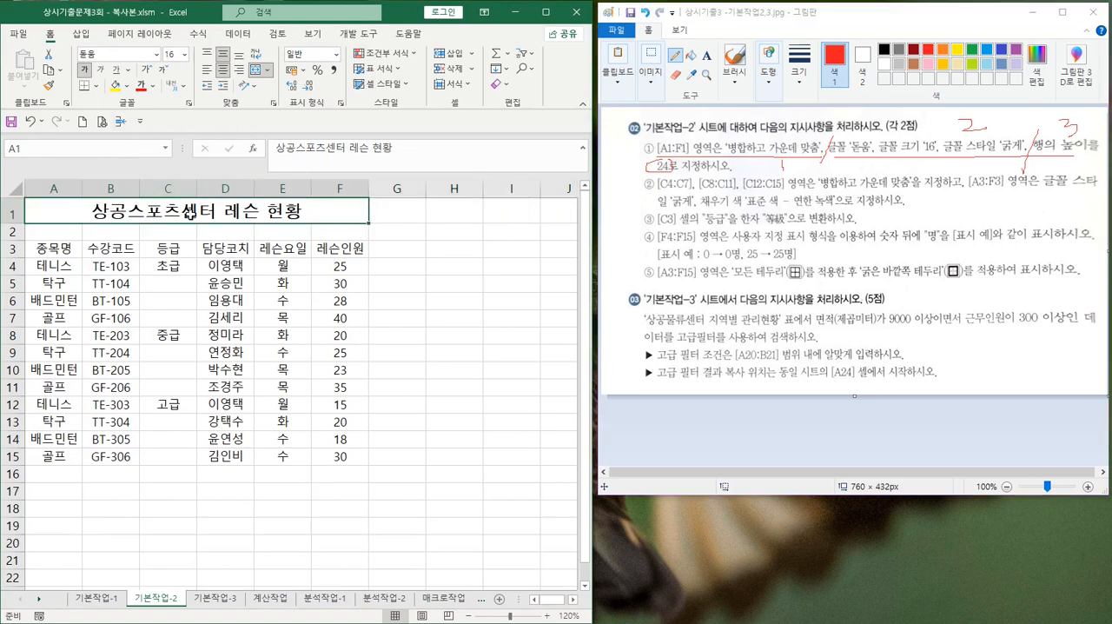
pyautogui.rightClick(16, 214)
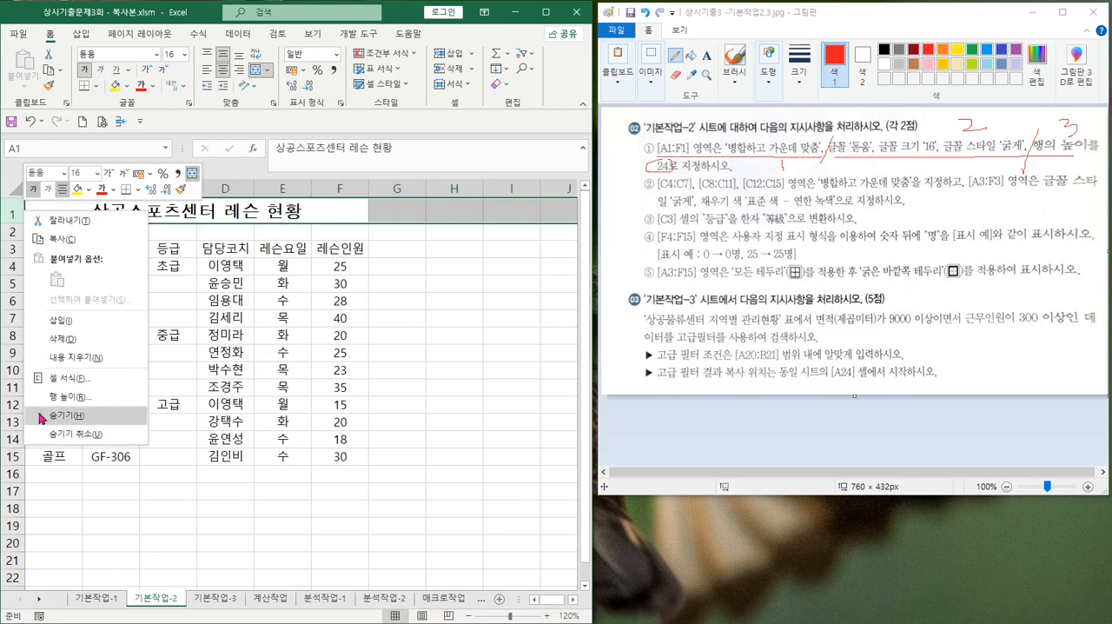
pyautogui.click(62, 397)
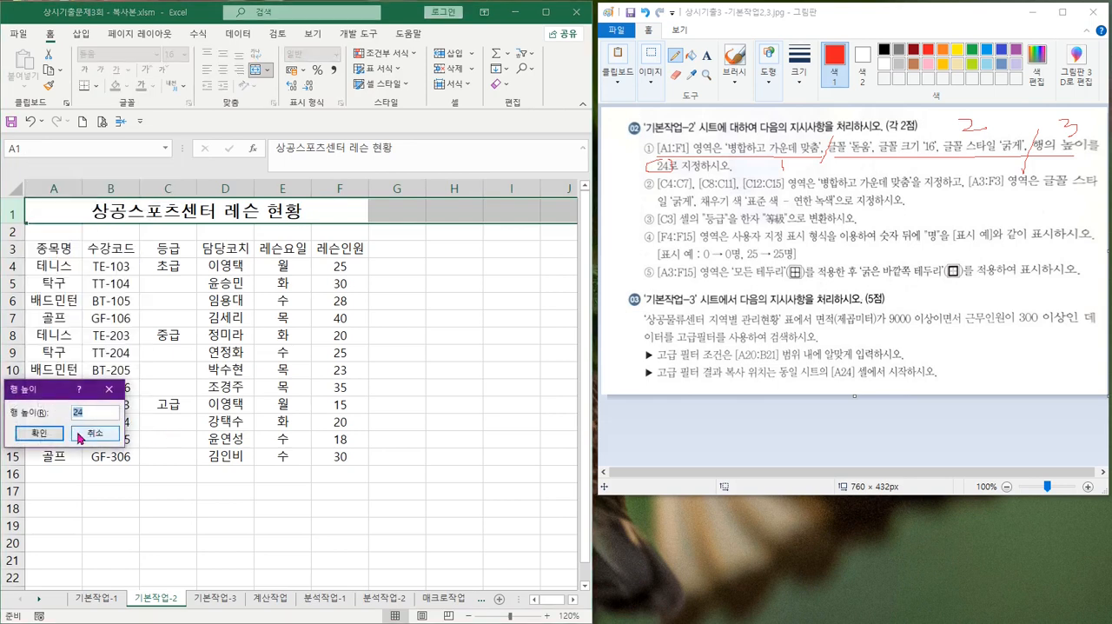
pyautogui.click(39, 433)
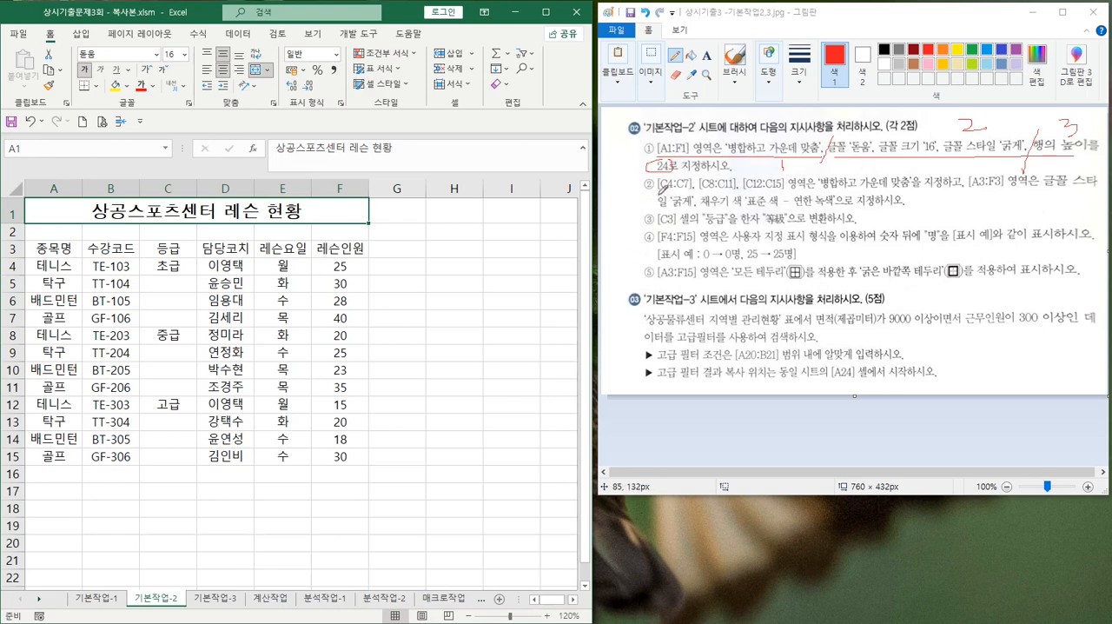
# In Paint, underline the merge-and-center part of instruction ② in red and mark its end with a slash
pyautogui.click(662, 188)
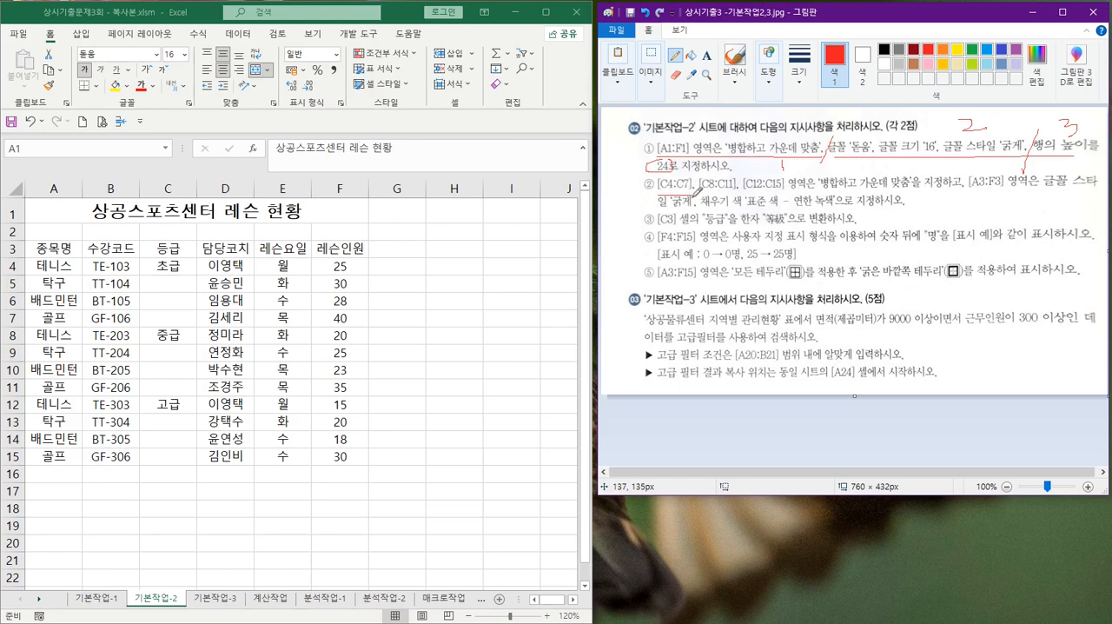
pyautogui.moveTo(696, 191)
pyautogui.mouseDown()
pyautogui.moveTo(962, 187)
pyautogui.moveTo(959, 209)
pyautogui.mouseUp()
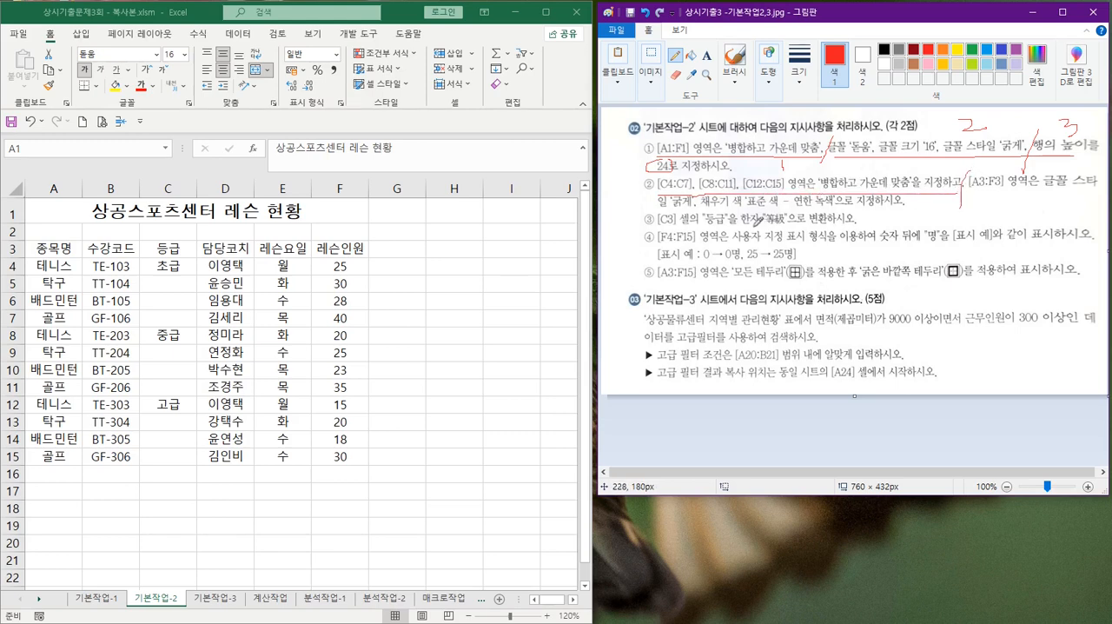
# Try merging and centering C4:C7, C8:C11 and C12:C15 as one multiple selection, and undo the merge
pyautogui.click(435, 291)
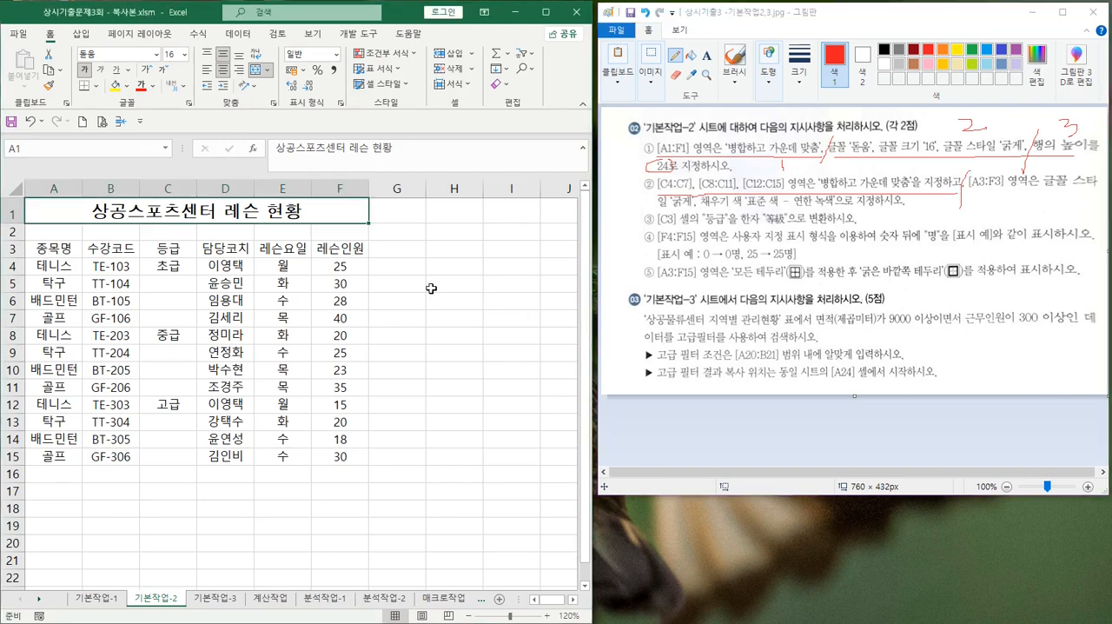
pyautogui.moveTo(160, 266); pyautogui.dragTo(166, 456)
pyautogui.click(379, 287)
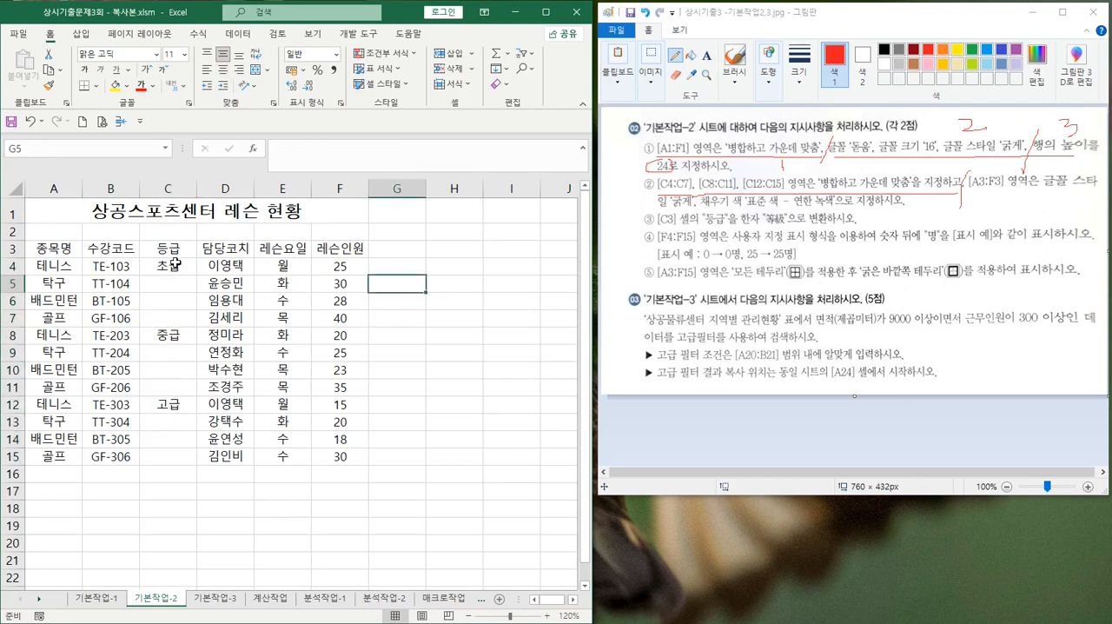
pyautogui.moveTo(175, 263); pyautogui.dragTo(165, 455)
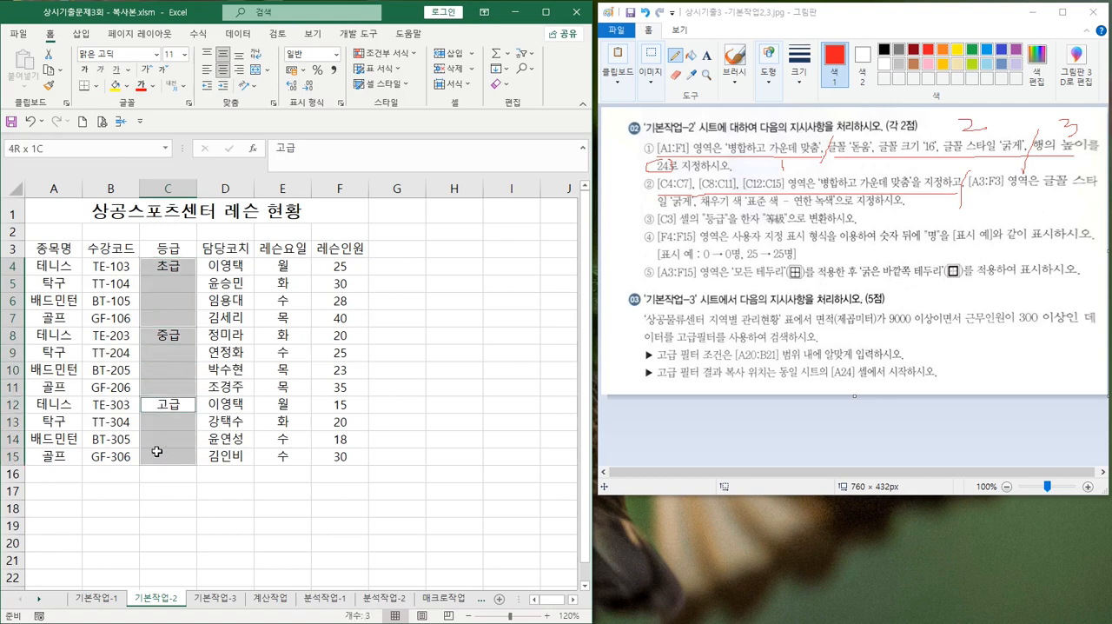
pyautogui.click(255, 71)
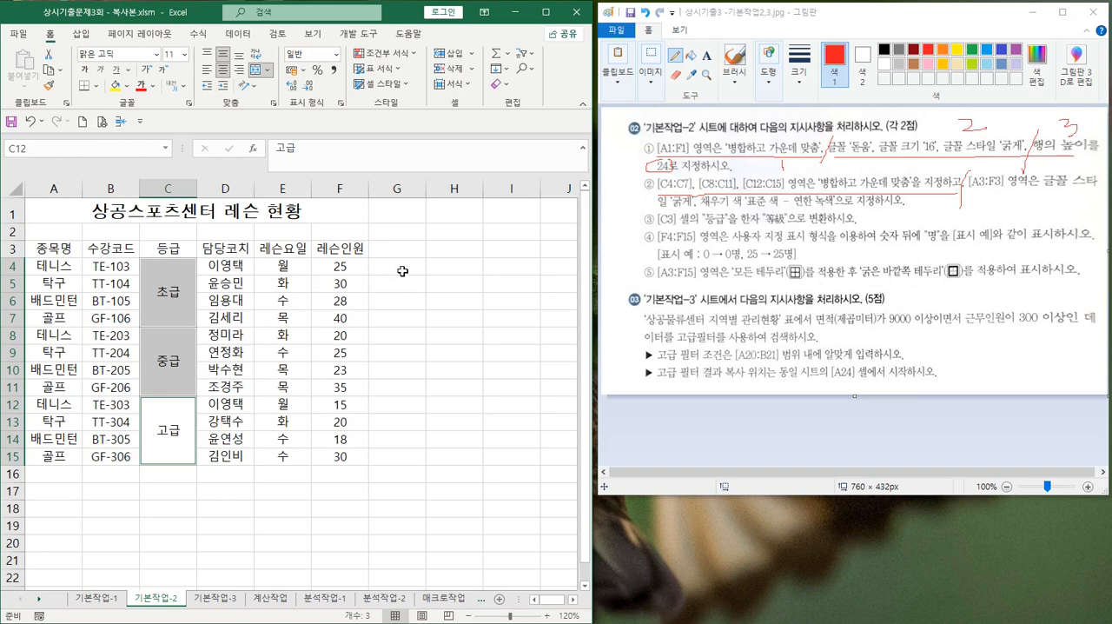
pyautogui.hotkey('ctrl', 'z')
pyautogui.click(397, 301)
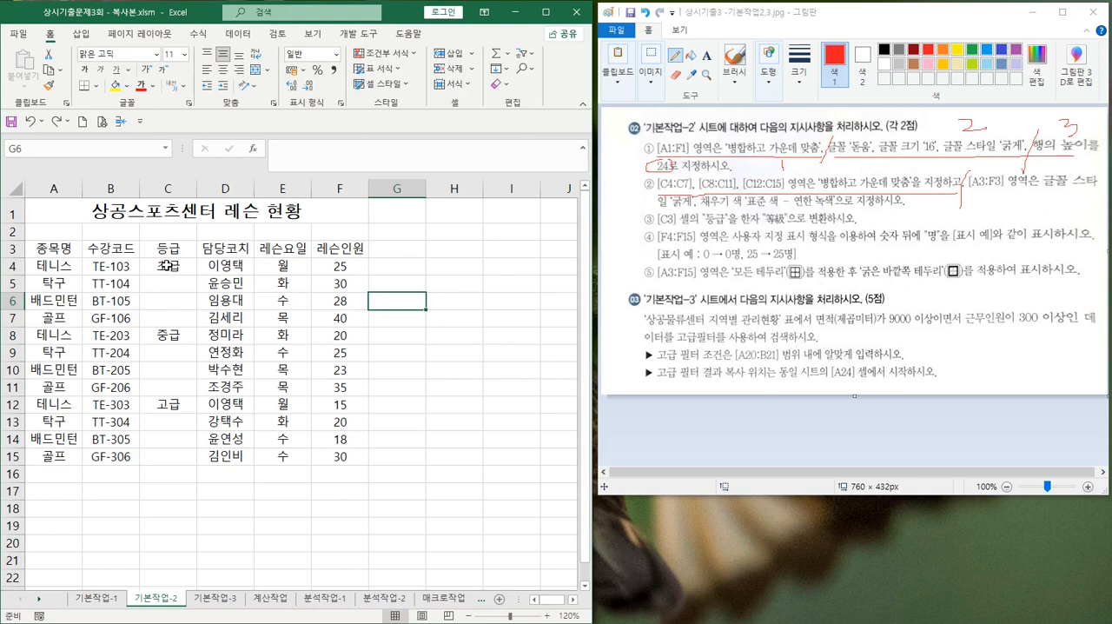
# Merge and center C4:C7, copy its format onto C8:C15 with Format Painter, and check each merged block
pyautogui.moveTo(167, 266); pyautogui.dragTo(169, 320)
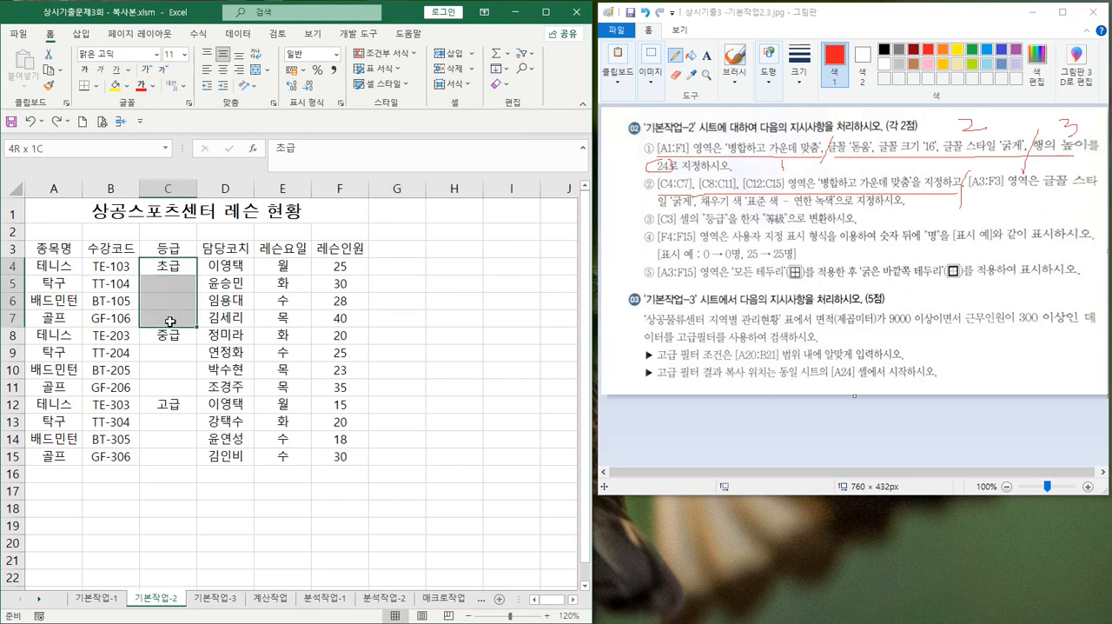
pyautogui.click(253, 72)
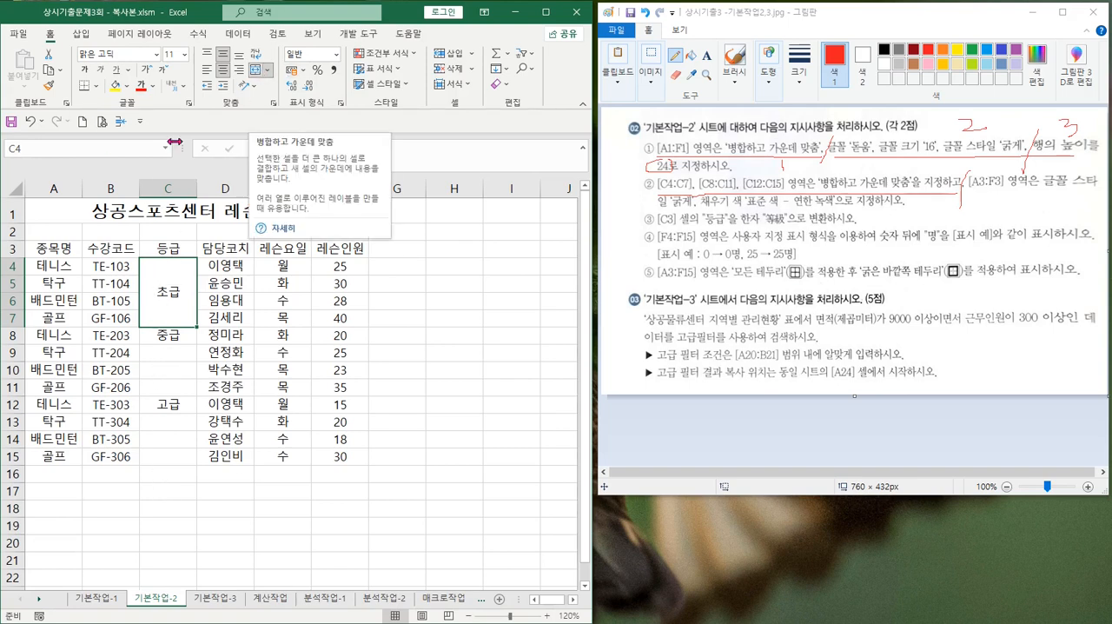
pyautogui.click(50, 90)
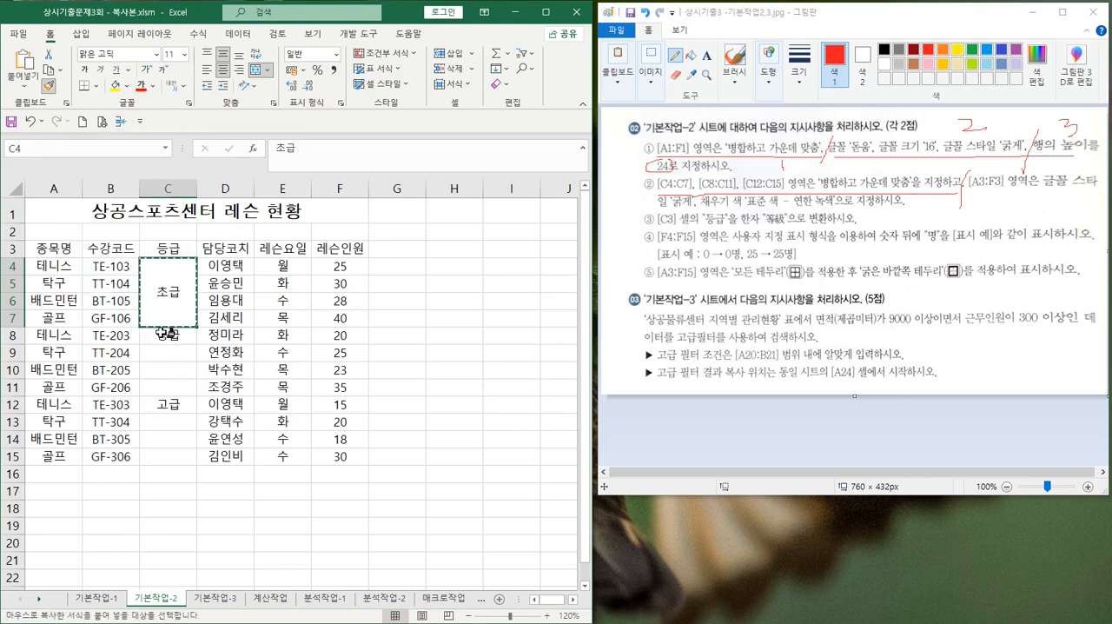
pyautogui.moveTo(166, 333); pyautogui.dragTo(159, 457)
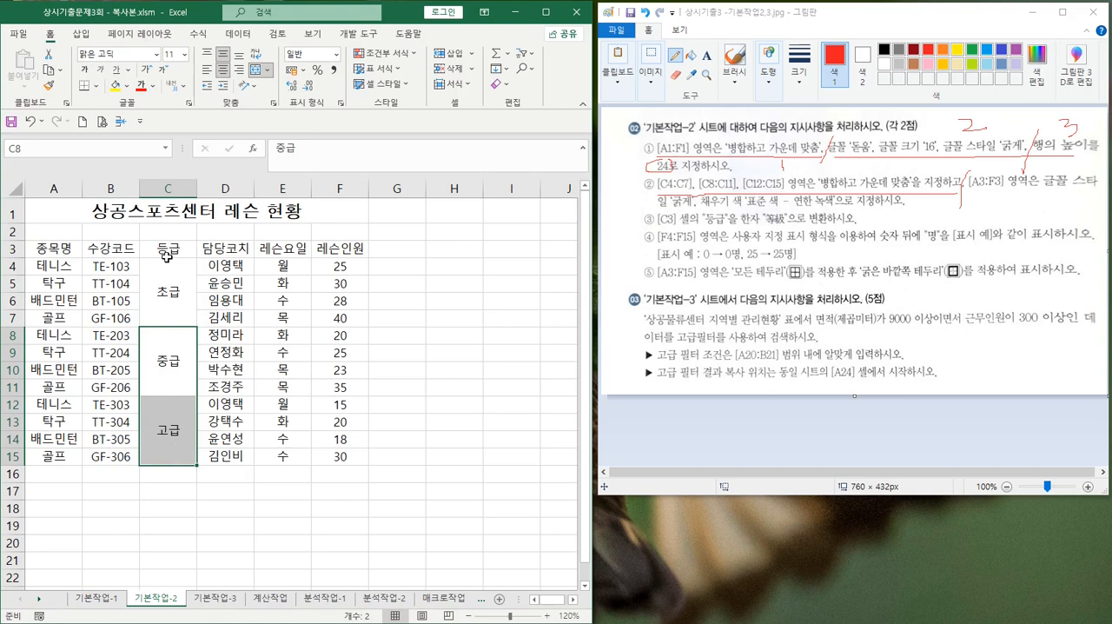
pyautogui.click(171, 296)
pyautogui.click(180, 385)
pyautogui.click(179, 434)
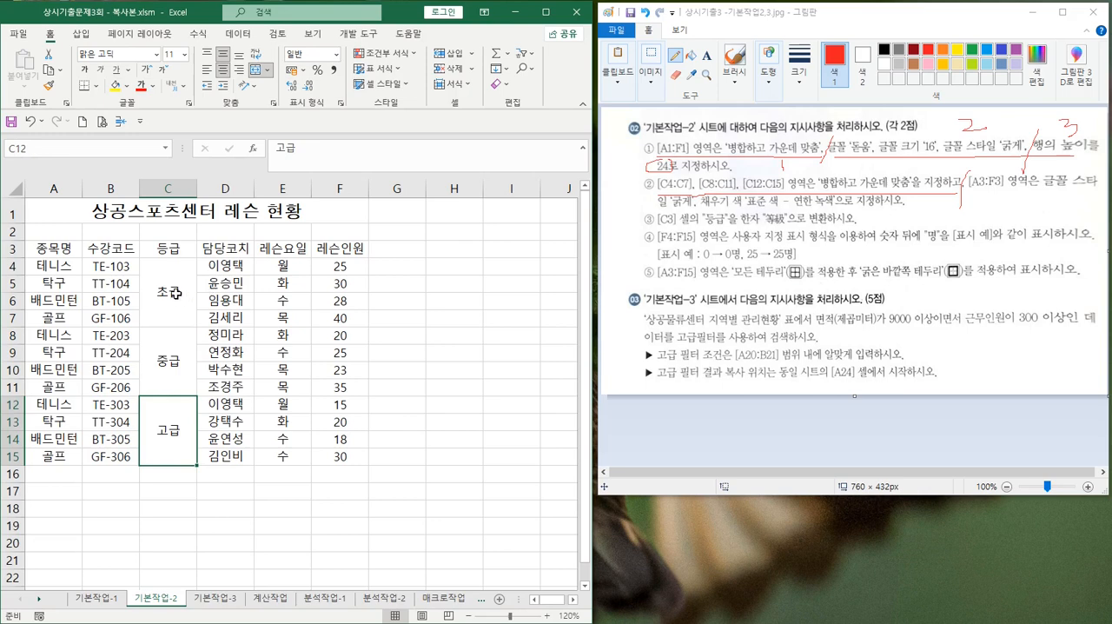
# Unmerge all the merged blocks in C4:C15
pyautogui.moveTo(171, 291); pyautogui.dragTo(167, 428)
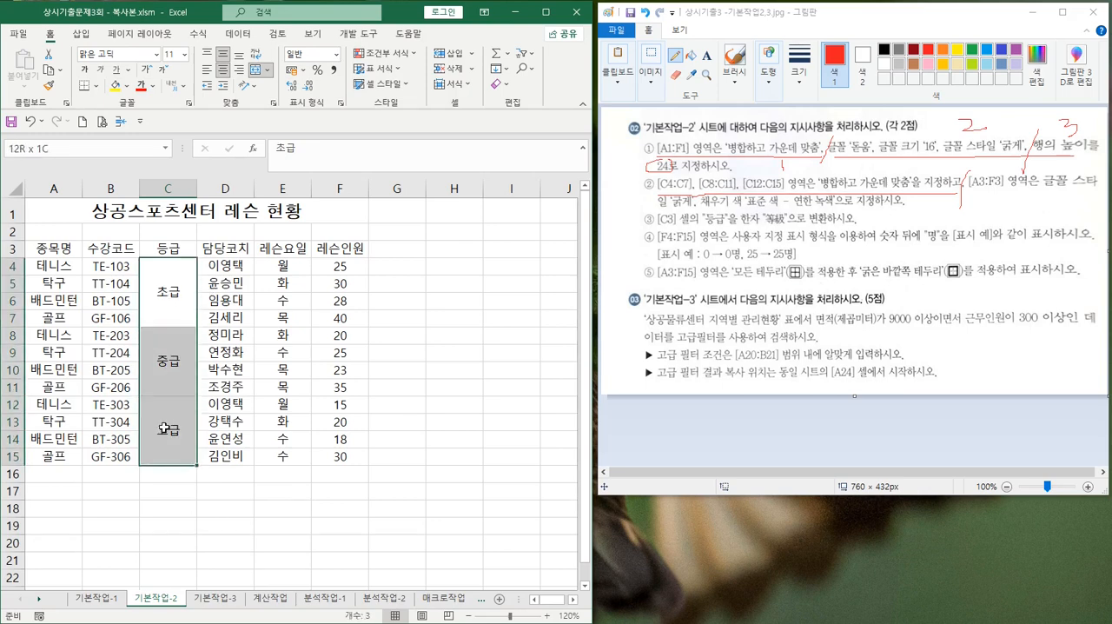
pyautogui.click(254, 71)
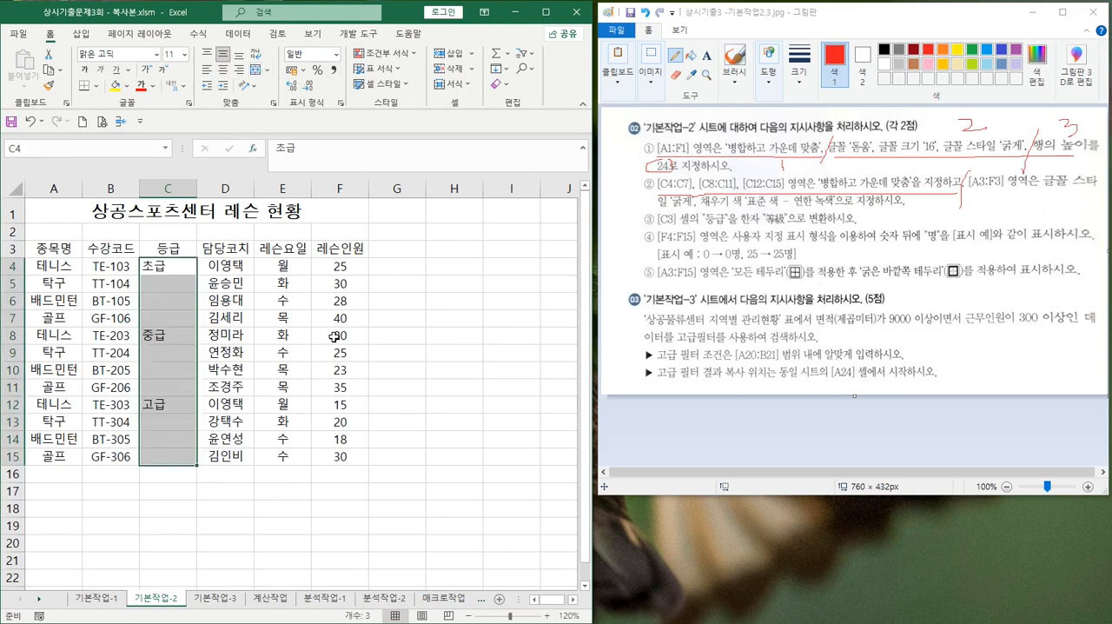
pyautogui.click(390, 319)
# Merge and center C4:C7 again and apply its format to C8:C15 with Format Painter
pyautogui.moveTo(168, 266); pyautogui.dragTo(171, 320)
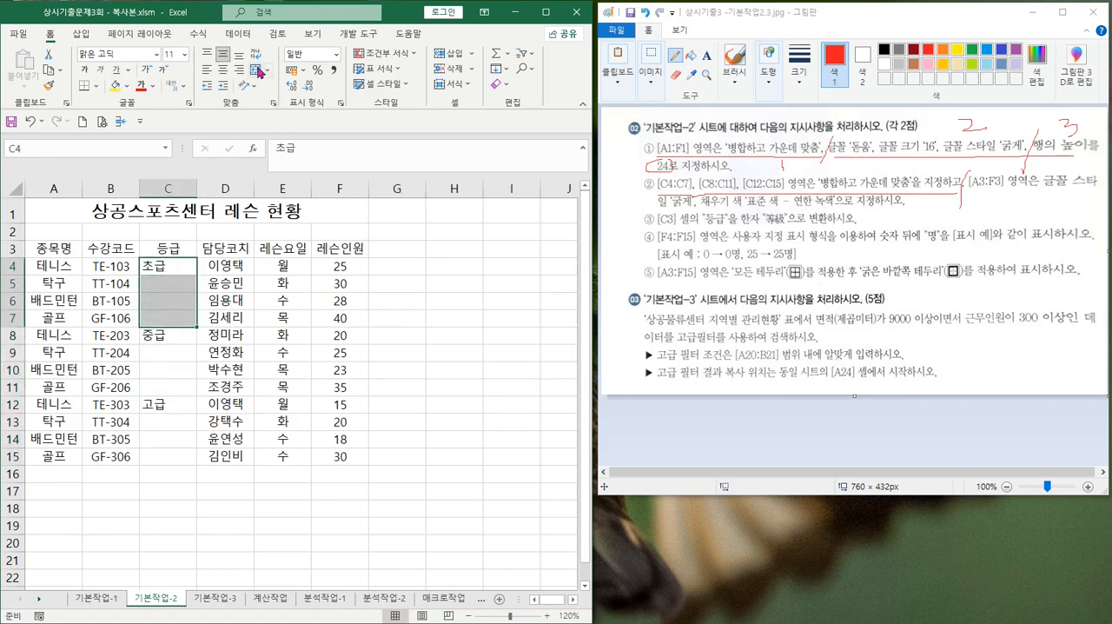
pyautogui.click(255, 71)
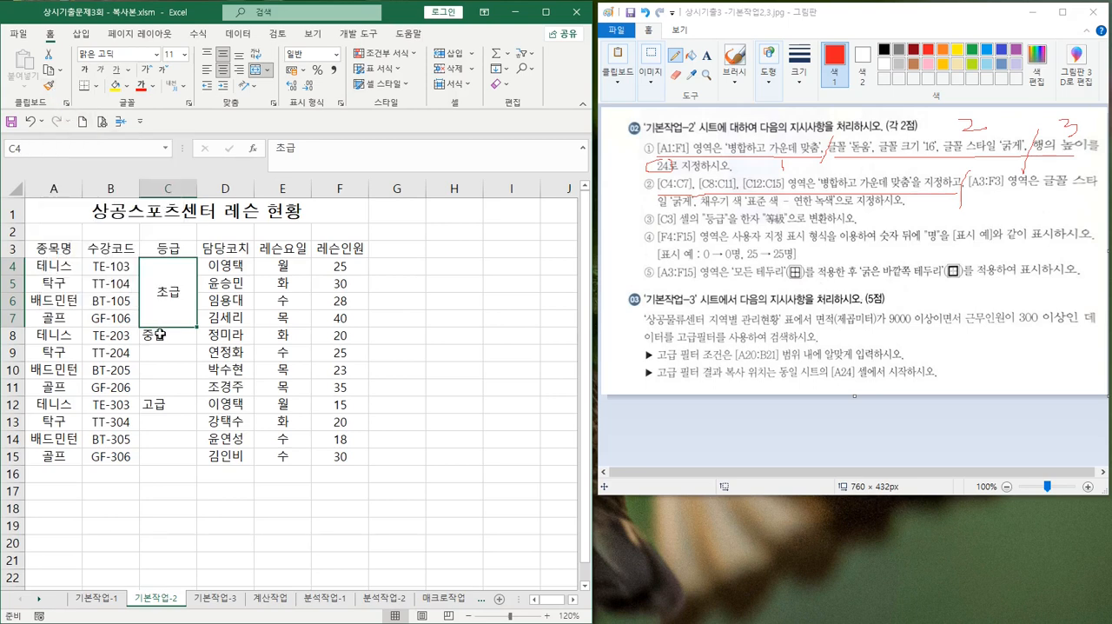
pyautogui.click(50, 87)
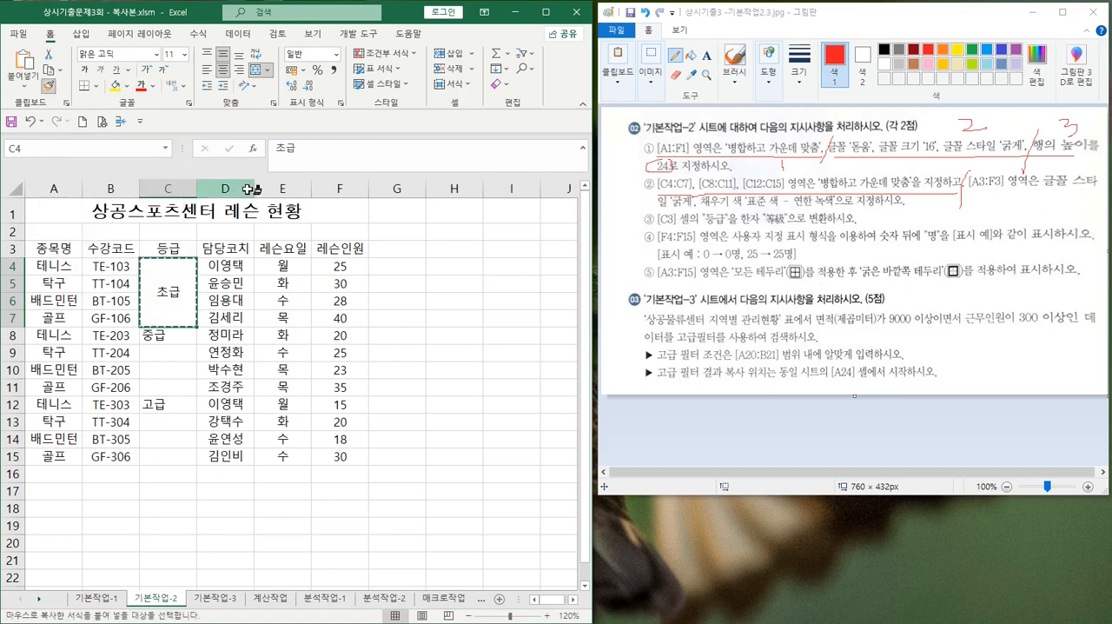
pyautogui.click(159, 333)
pyautogui.moveTo(159, 333); pyautogui.dragTo(159, 453)
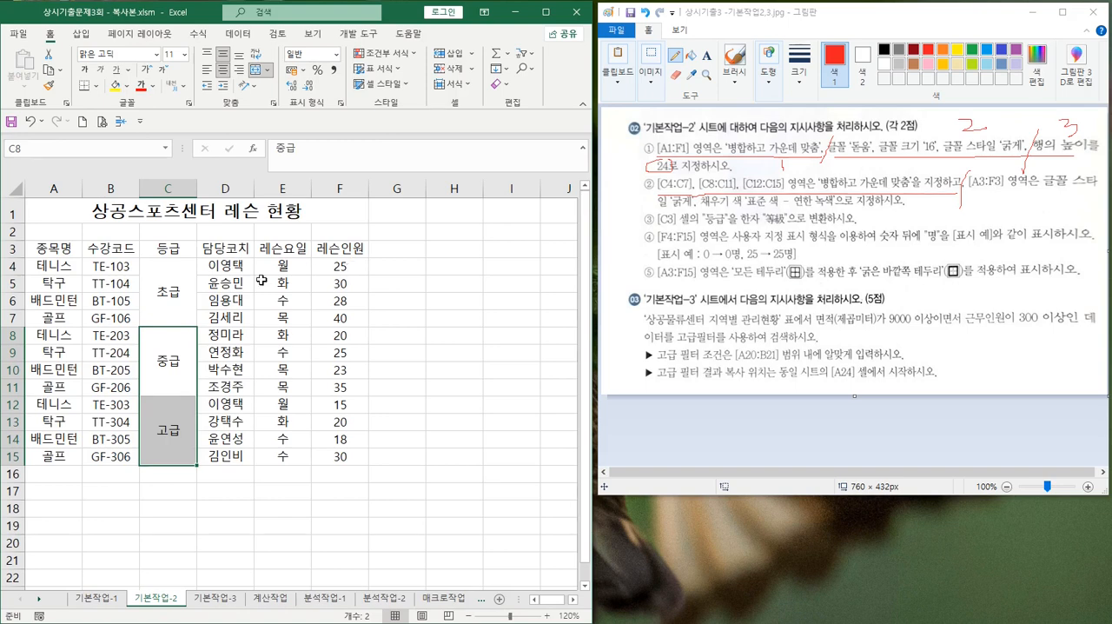
pyautogui.click(402, 264)
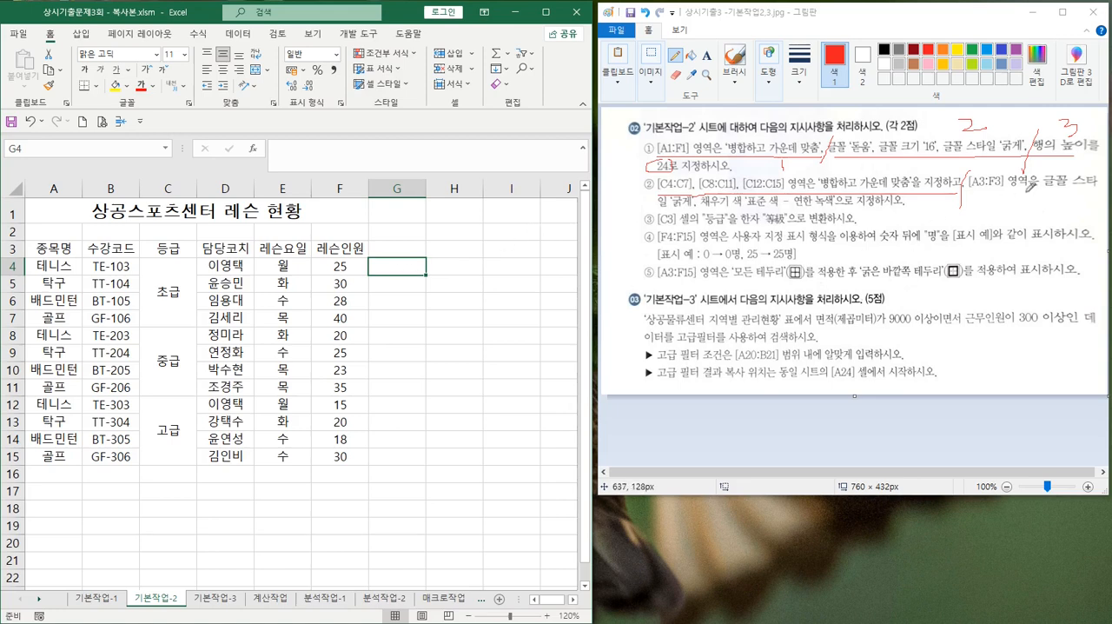
# Make the header cells A3:F3 bold and fill them with the standard light green color (연한 녹색)
pyautogui.click(54, 249)
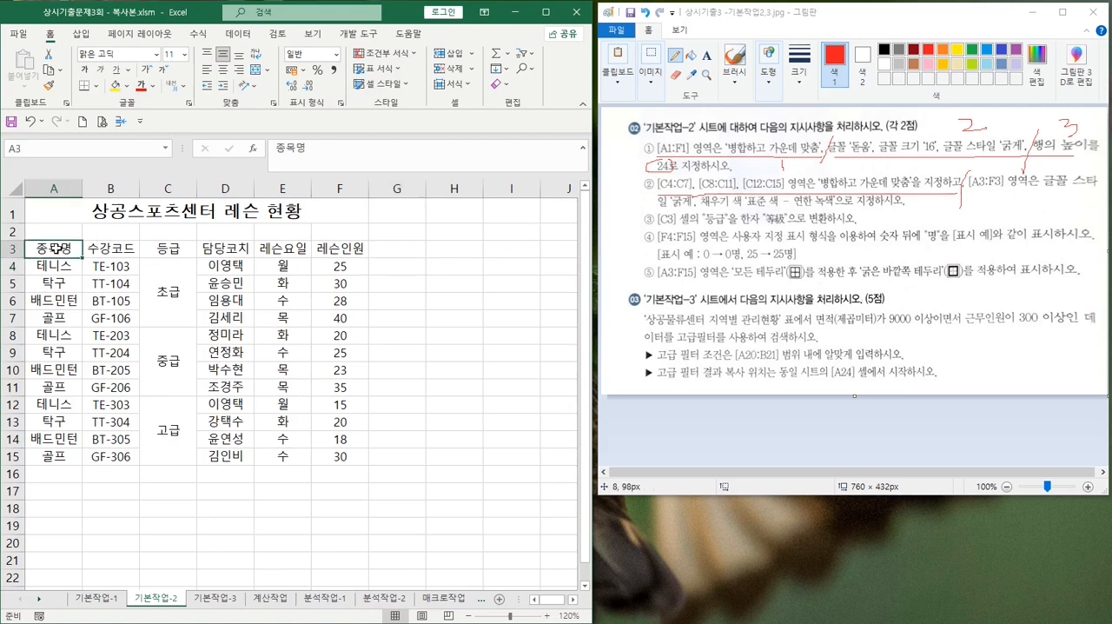
pyautogui.keyDown('shift'); pyautogui.click(352, 248); pyautogui.keyUp('shift')
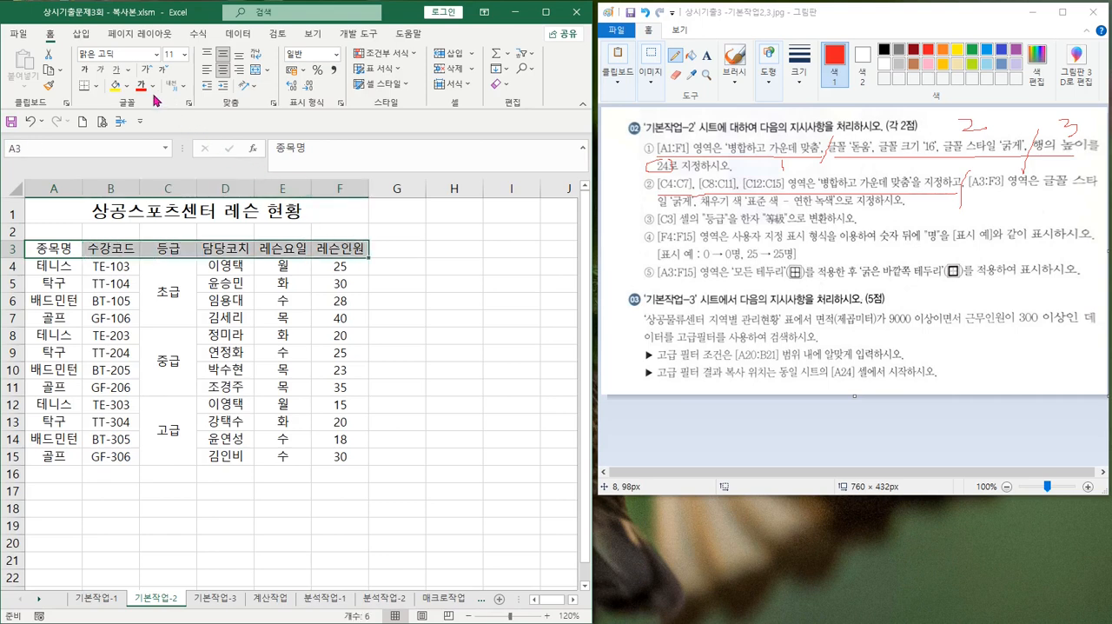
pyautogui.click(83, 72)
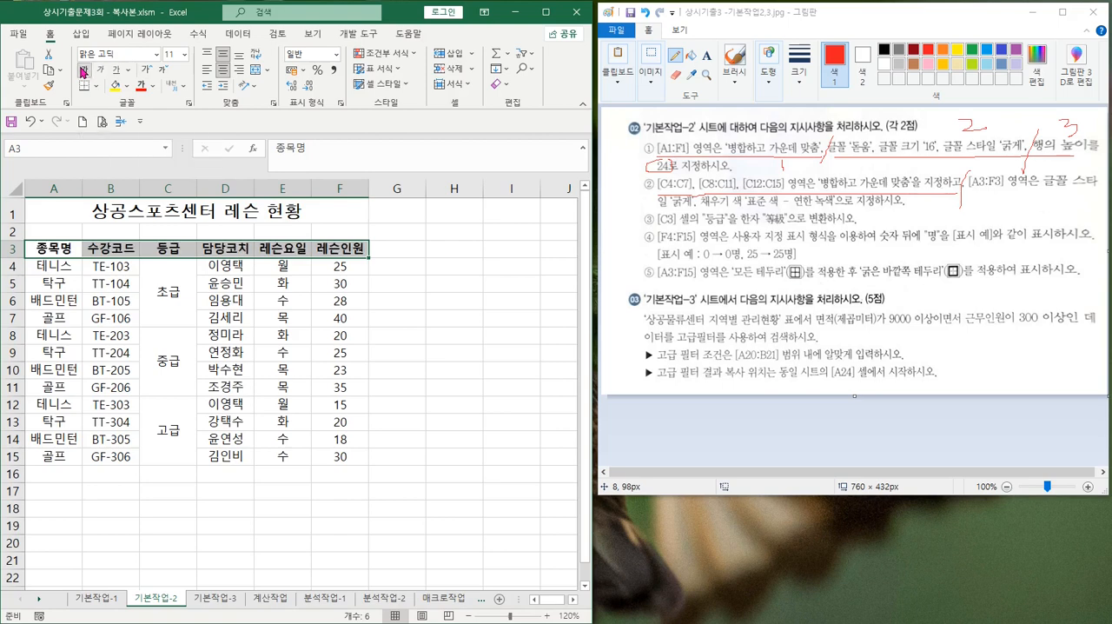
pyautogui.click(127, 86)
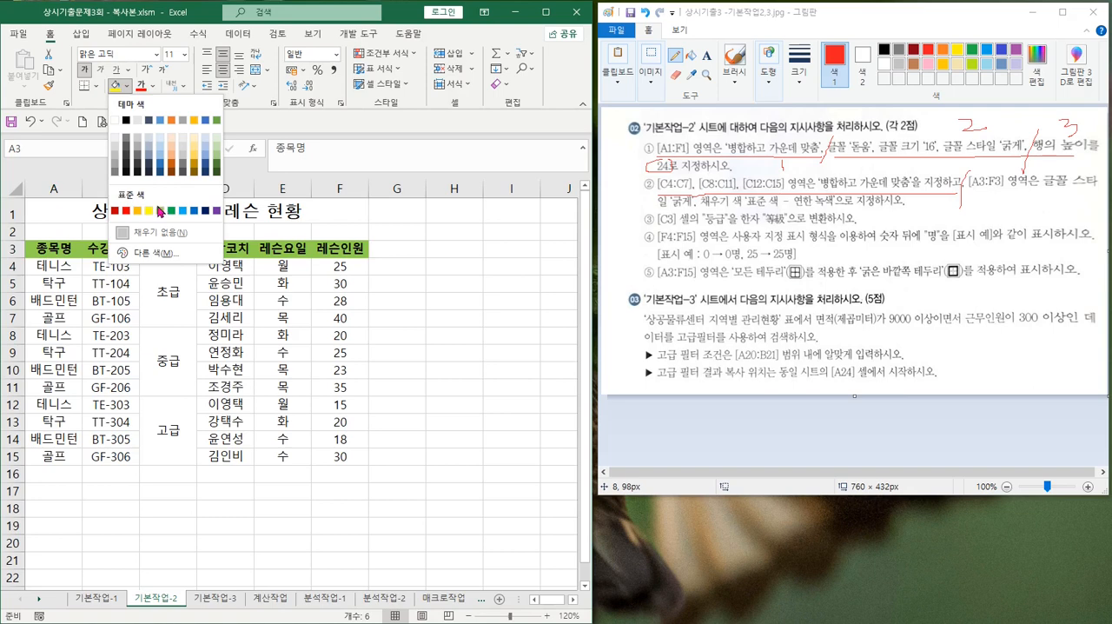
pyautogui.click(160, 211)
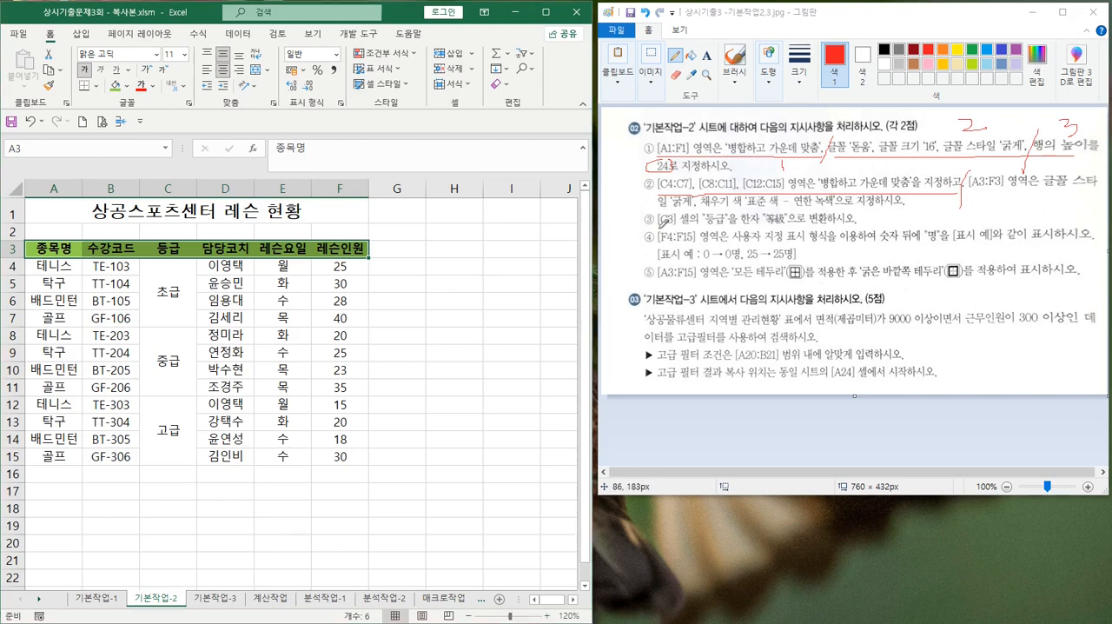
# Mark [C3] and "등급" in instruction ③ in Paint, and convert the text of cell C3 to the Hanja 等級 in 漢字-only form
pyautogui.moveTo(686, 229)
pyautogui.mouseDown()
pyautogui.moveTo(745, 224)
pyautogui.moveTo(723, 202)
pyautogui.moveTo(703, 219)
pyautogui.moveTo(715, 226)
pyautogui.mouseUp()
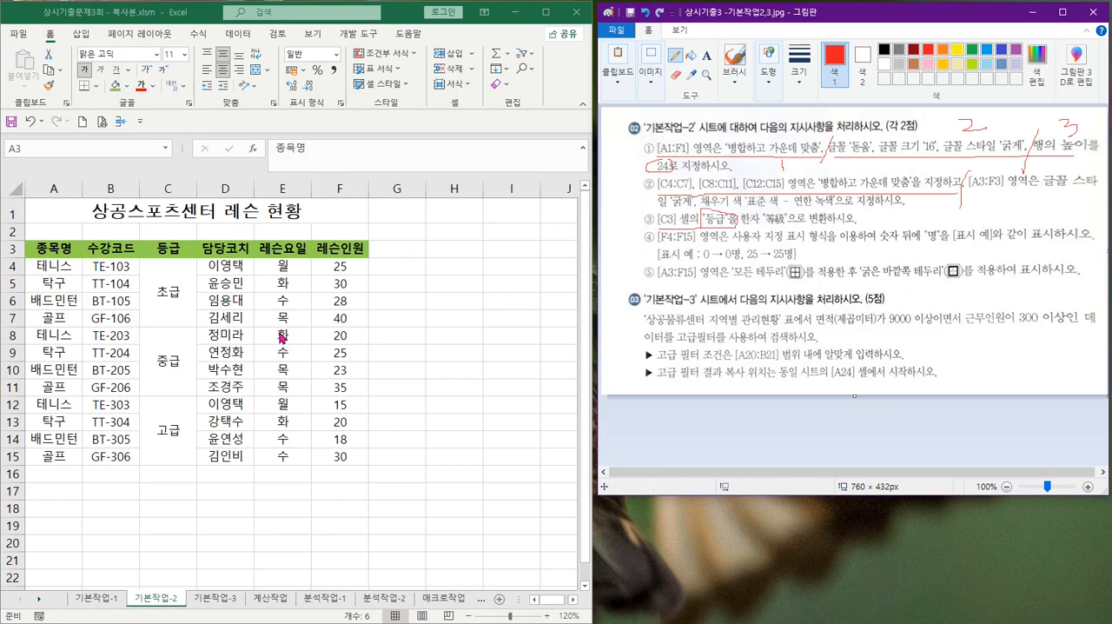
pyautogui.click(167, 249)
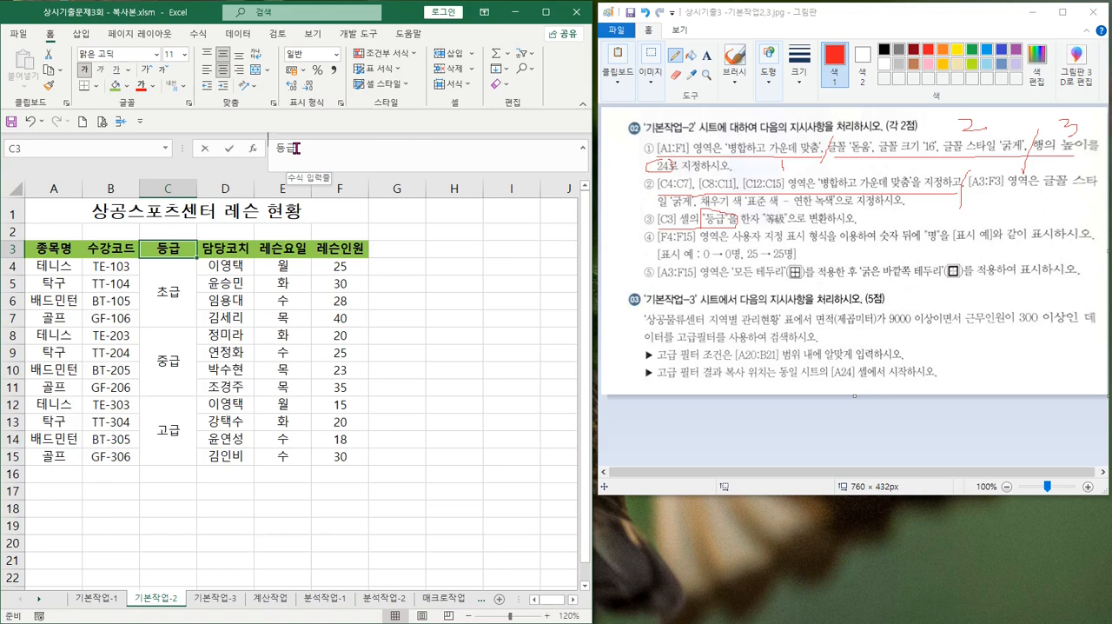
pyautogui.click(295, 149)
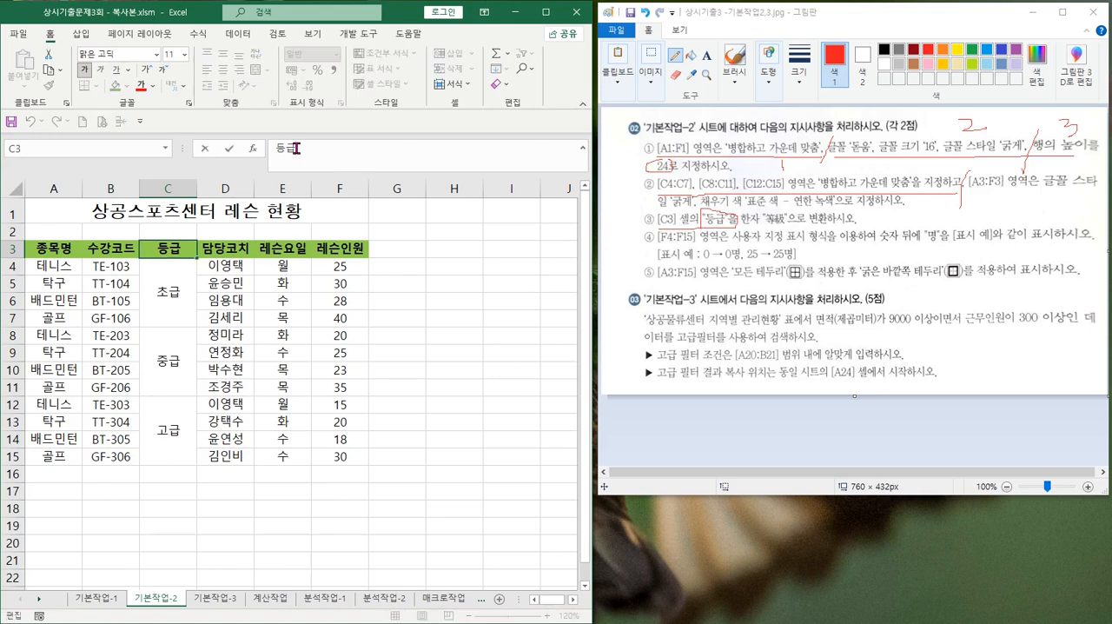
pyautogui.press('Hangul_Hanja')
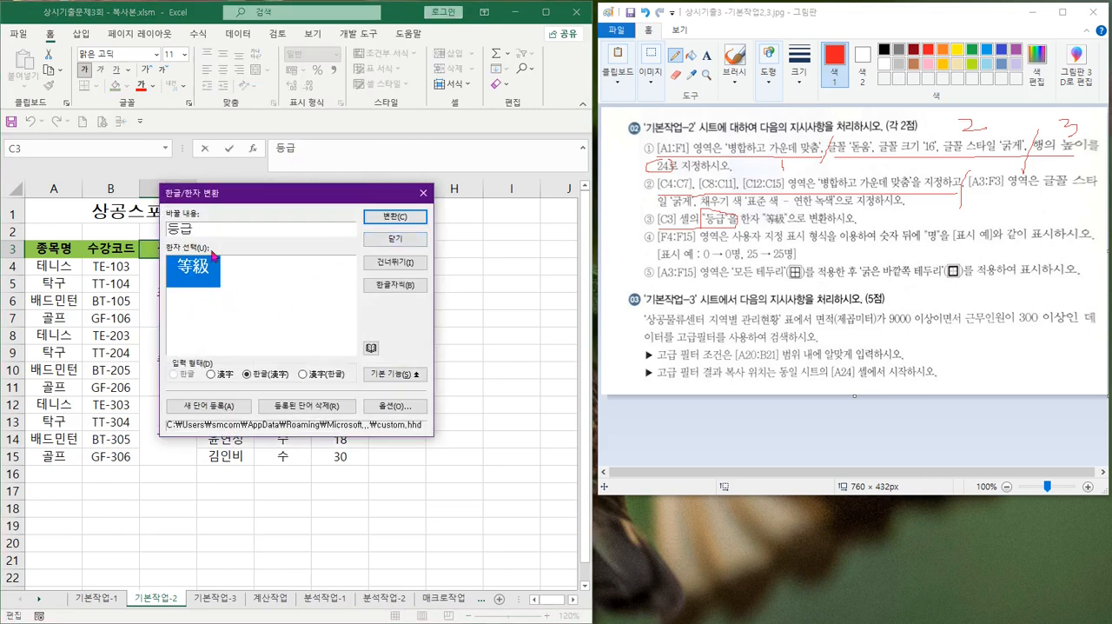
pyautogui.click(210, 375)
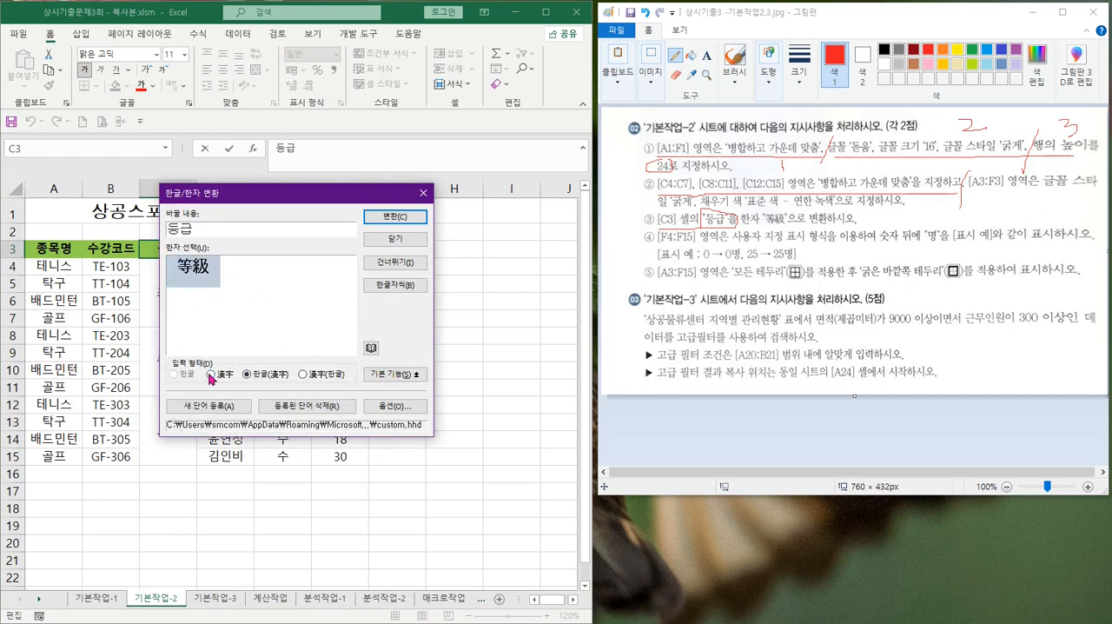
pyautogui.click(210, 376)
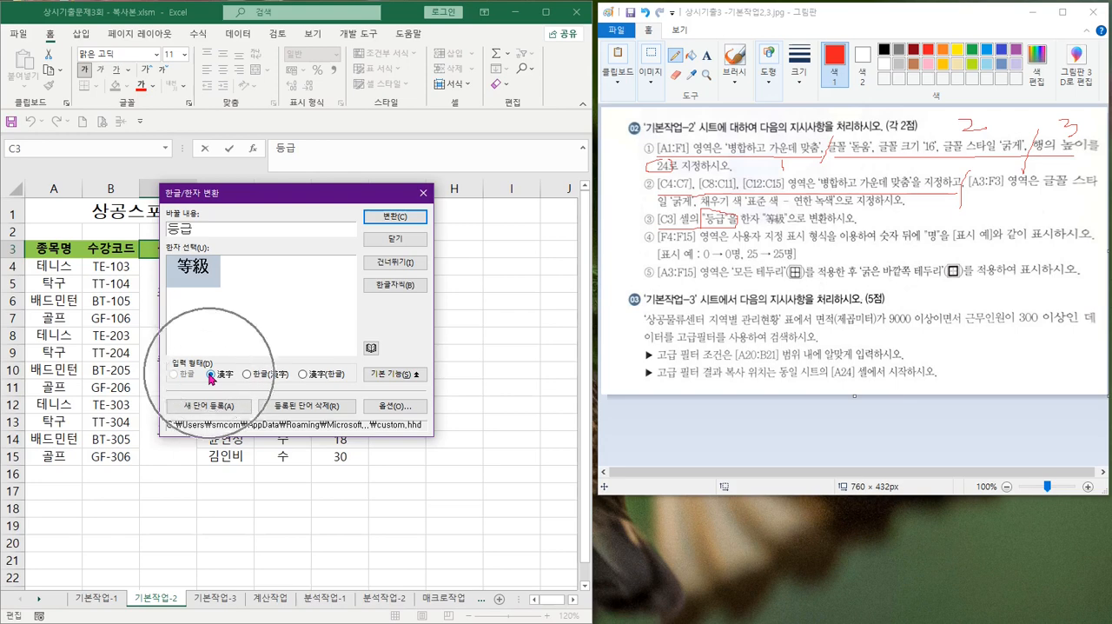
pyautogui.click(398, 219)
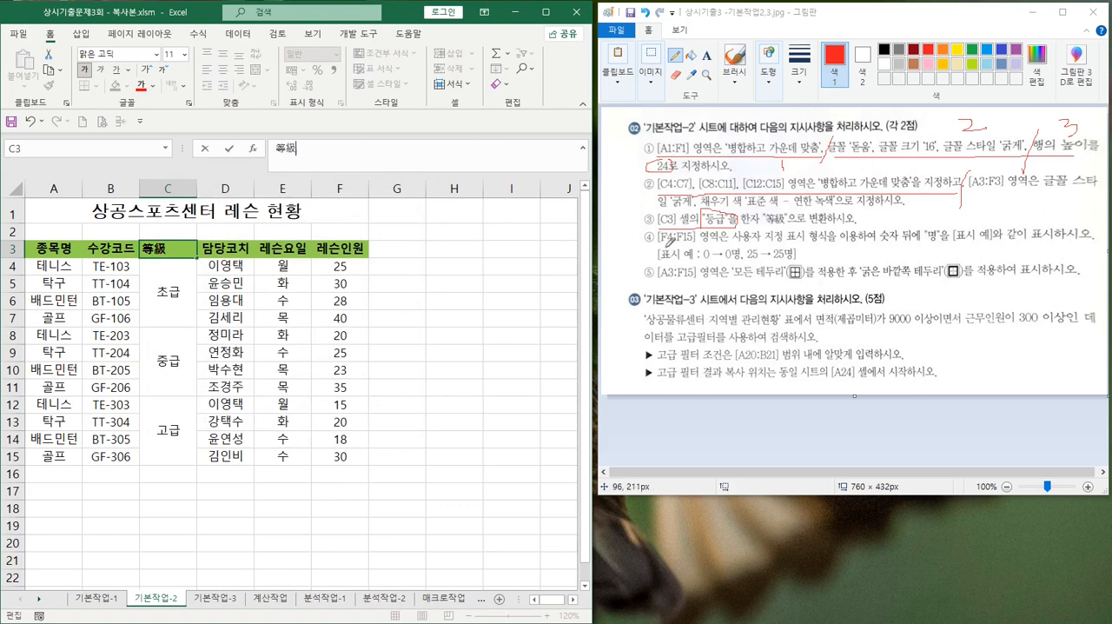
# Circle [F4:F15] in instruction ④ in Paint, finish the C3 edit, and select F4:F15 in the Excel sheet
pyautogui.moveTo(661, 246)
pyautogui.mouseDown()
pyautogui.moveTo(700, 251)
pyautogui.moveTo(711, 239)
pyautogui.moveTo(693, 221)
pyautogui.moveTo(664, 222)
pyautogui.moveTo(655, 242)
pyautogui.mouseUp()
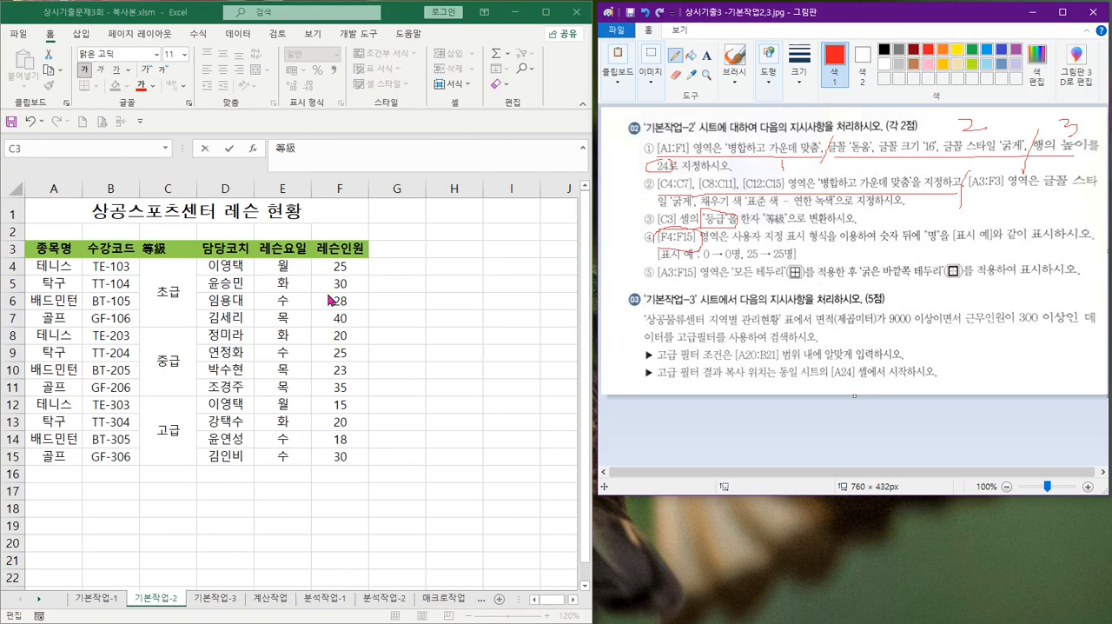
pyautogui.click(341, 265)
pyautogui.click(341, 265)
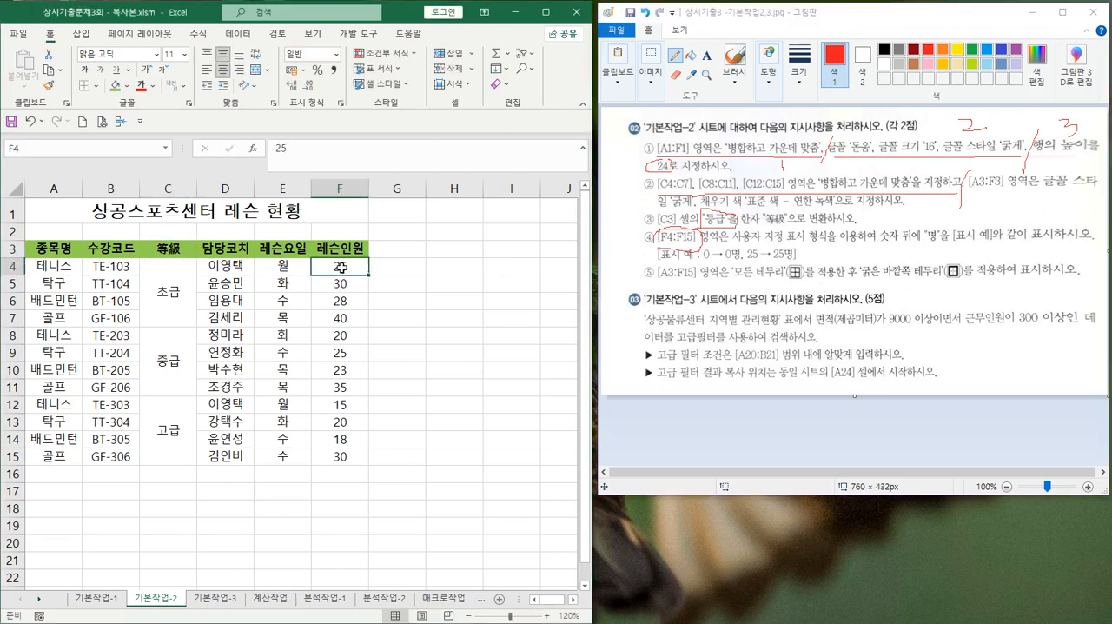
pyautogui.hotkey('ctrl', 'shift', 'Down')
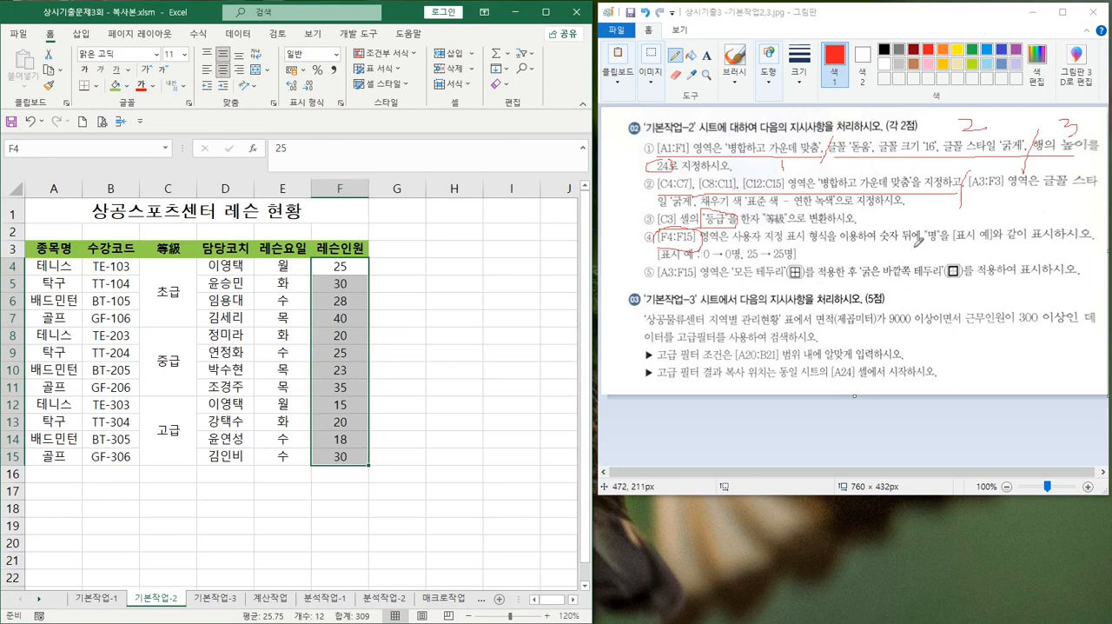
# Underline the "명" display requirement and both display examples in instruction ④ in Paint, and return to the Excel sheet
pyautogui.moveTo(876, 235); pyautogui.dragTo(1078, 232)
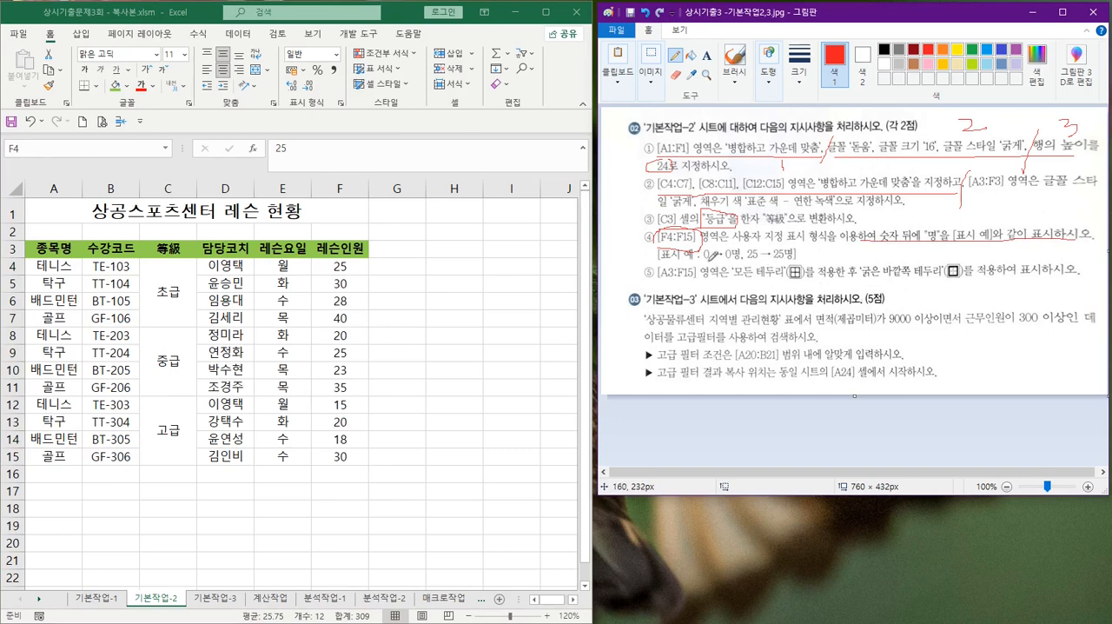
pyautogui.moveTo(704, 260); pyautogui.dragTo(802, 261)
pyautogui.click(344, 265)
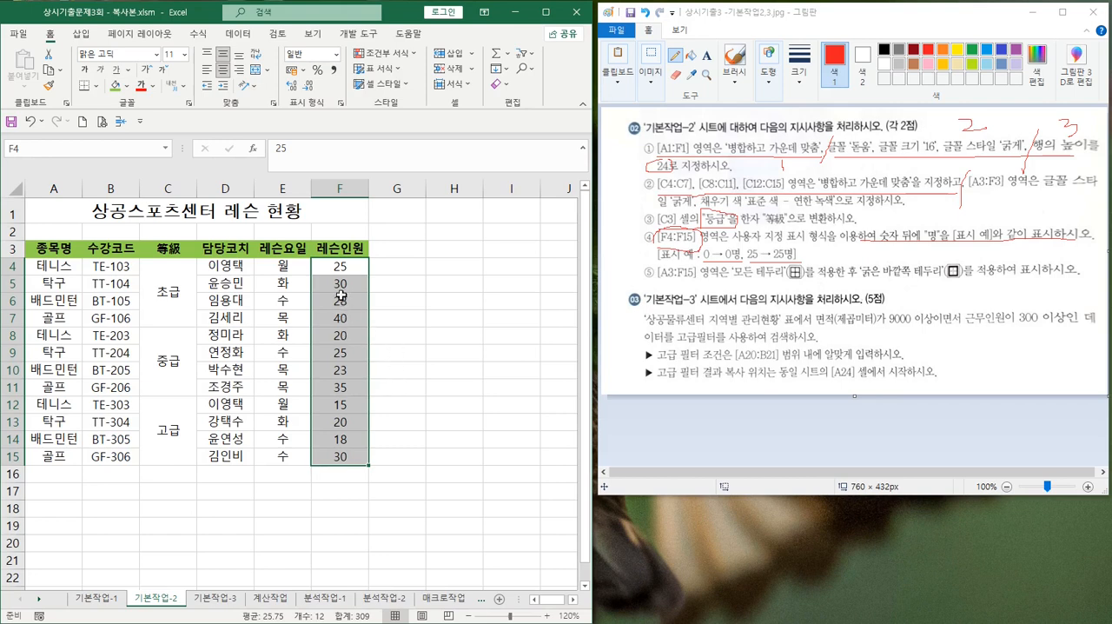
# Apply the custom number format 0"명" to cells F4:F15
pyautogui.click(340, 103)
pyautogui.click(339, 103)
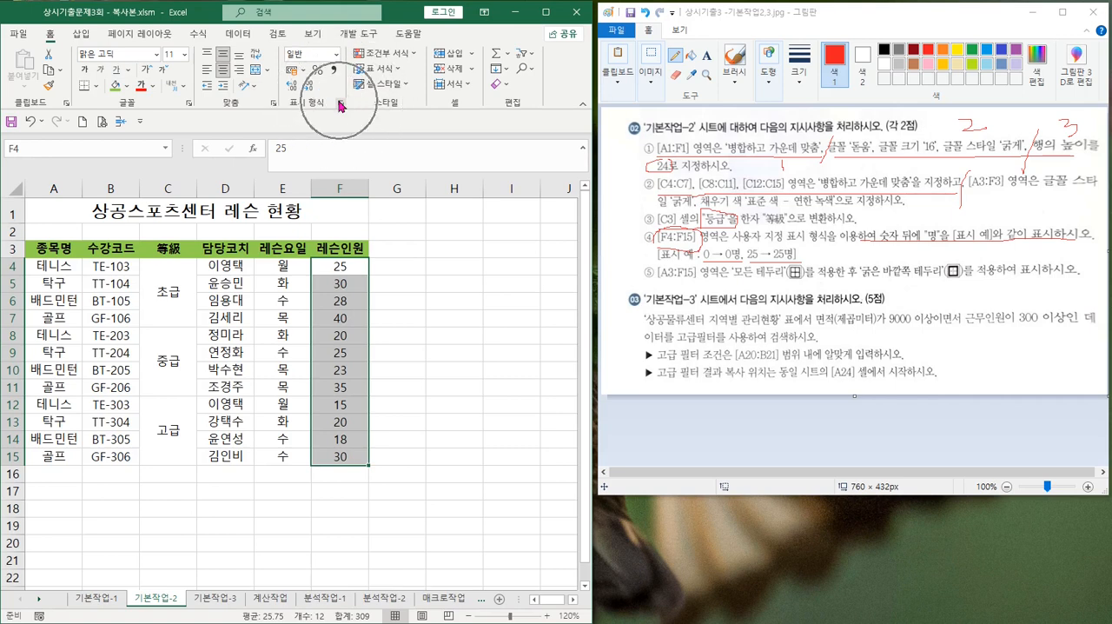
pyautogui.press('ctrl')
pyautogui.press('ctrl')
pyautogui.press('ctrl')
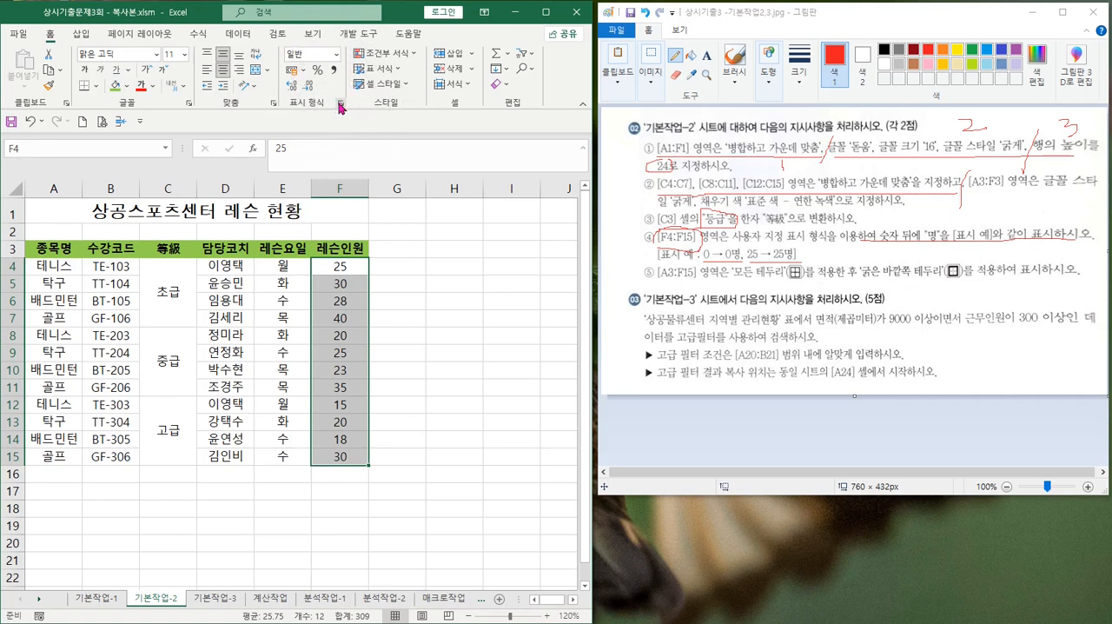
pyautogui.click(340, 105)
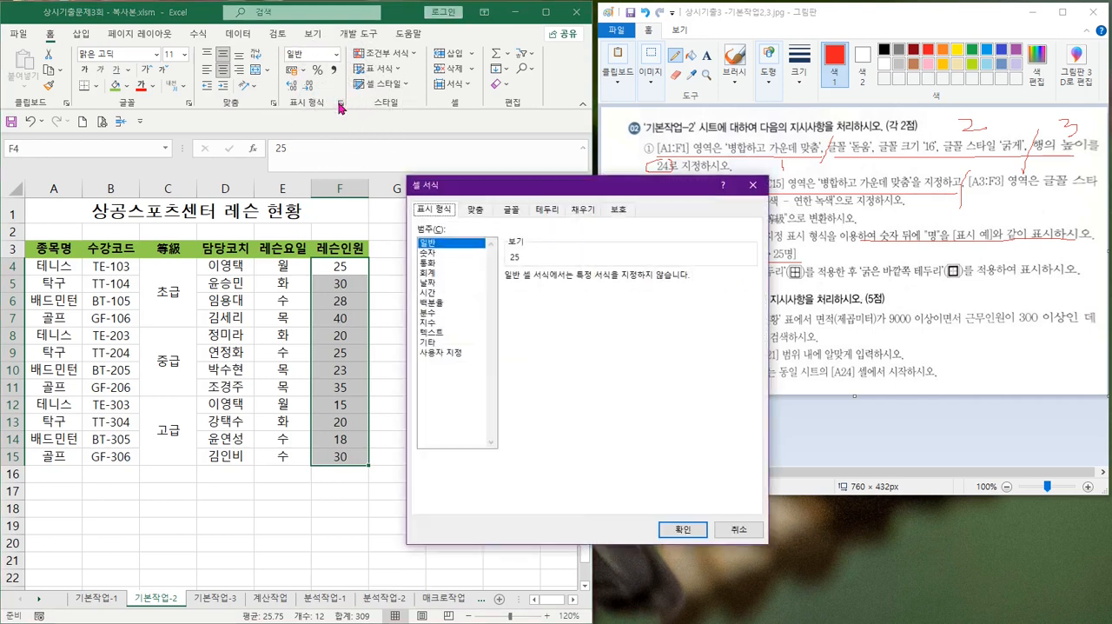
pyautogui.click(435, 354)
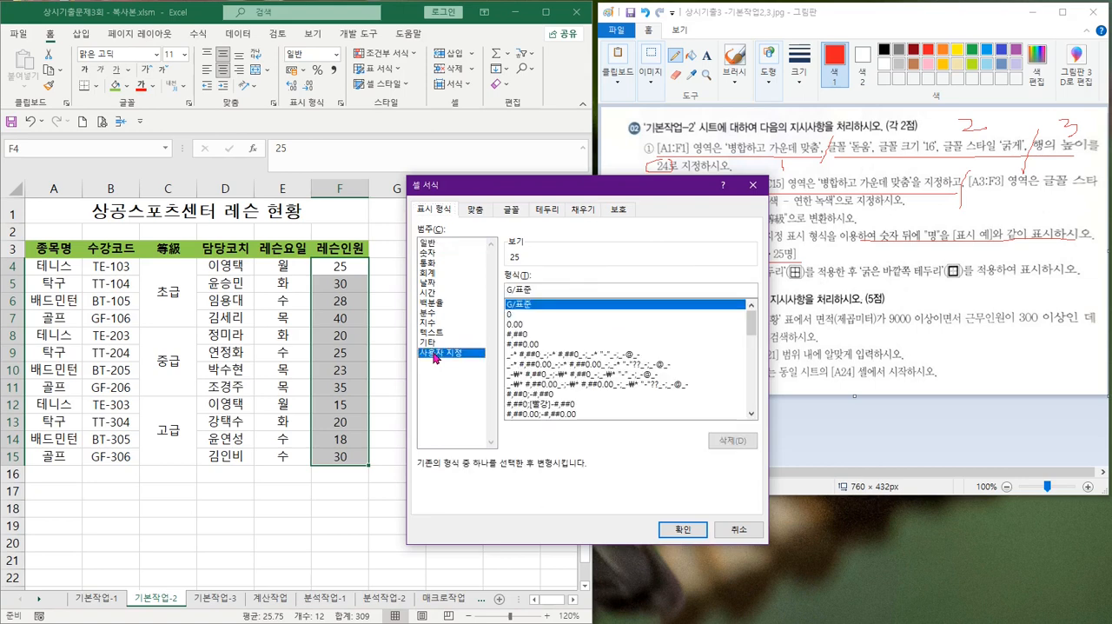
pyautogui.click(511, 319)
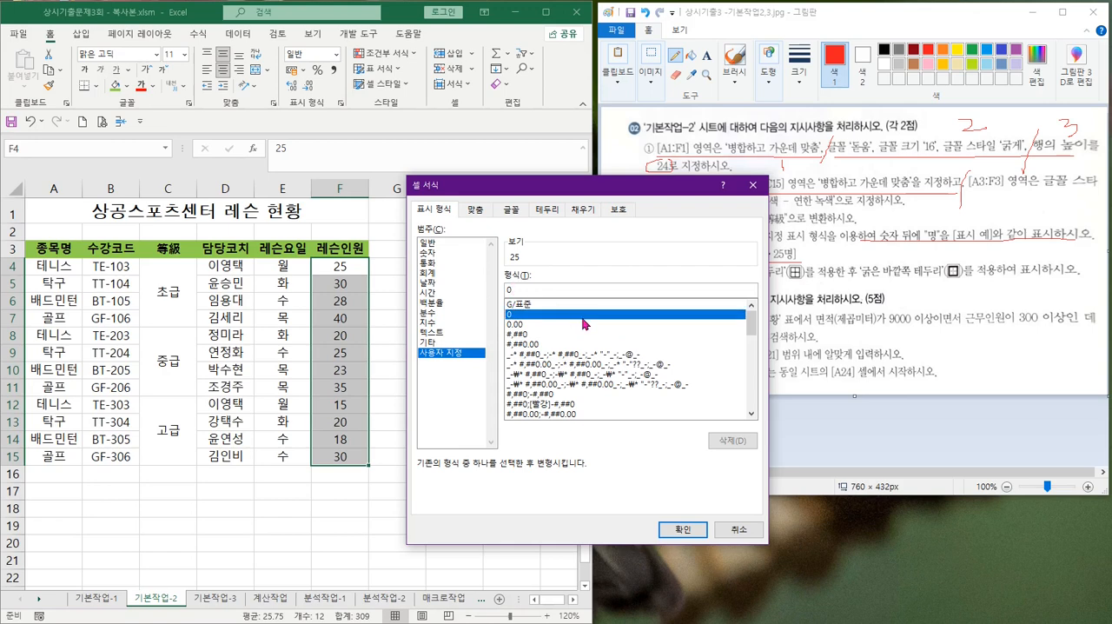
pyautogui.write('"명')
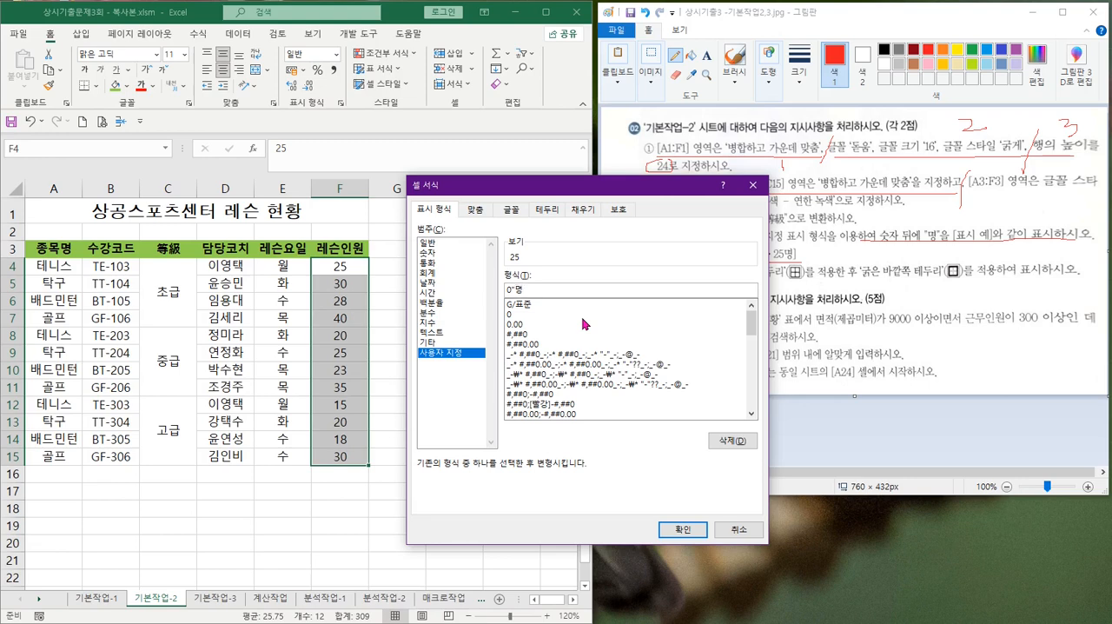
pyautogui.write('"')
pyautogui.press('Return')
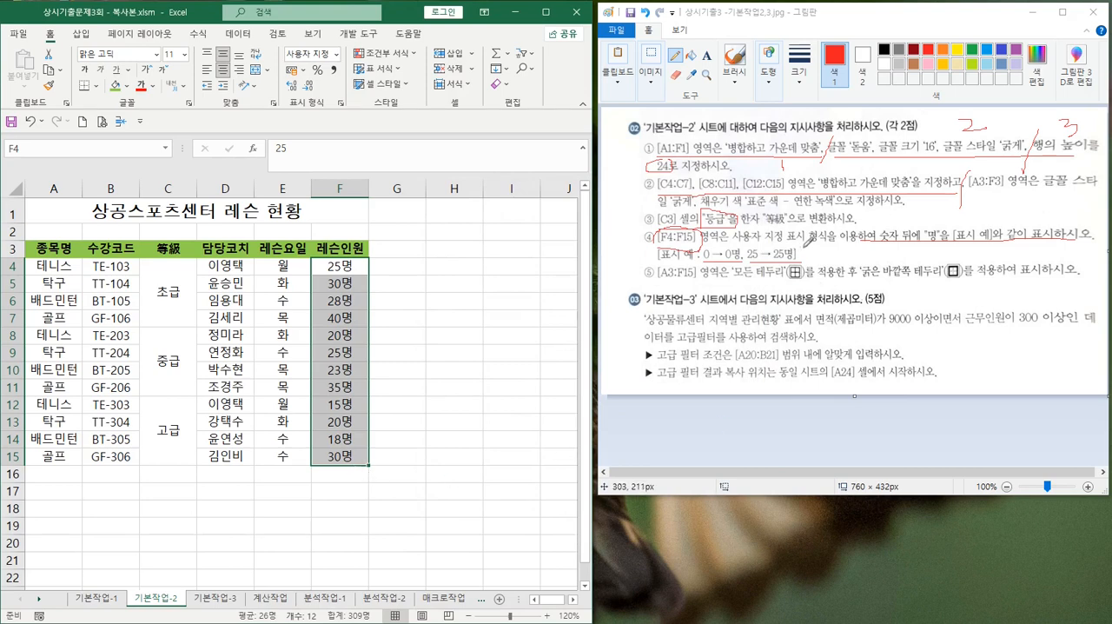
# Tick off instruction ④ and underline [A3:F15] in instruction ⑤ in Paint, and try selecting the whole table from F4:F15 in Excel
pyautogui.click(803, 245)
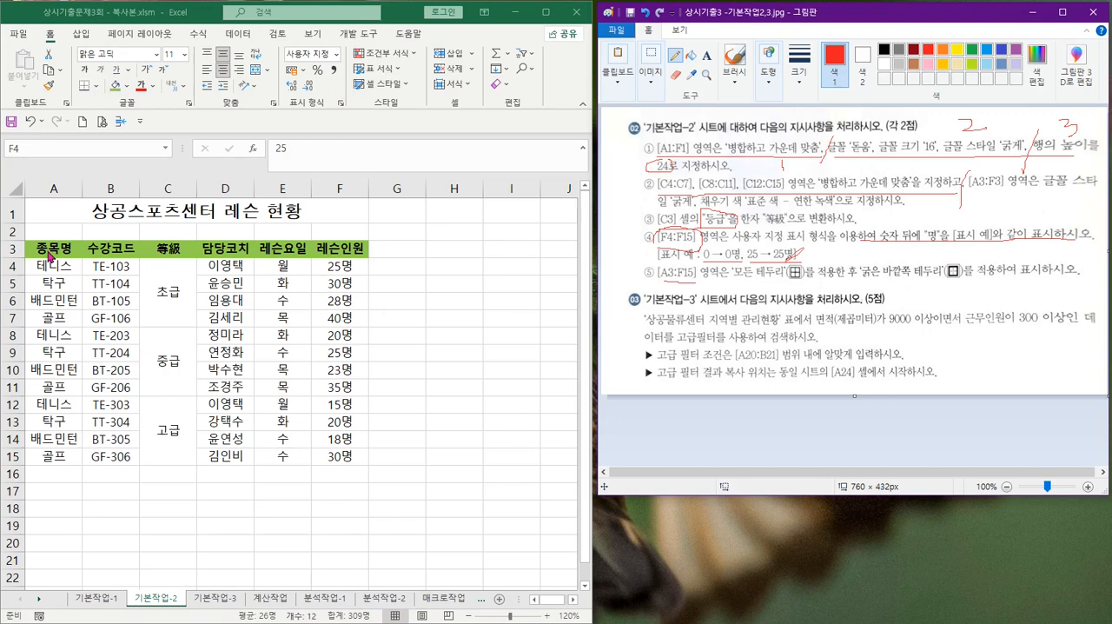
pyautogui.click(70, 247)
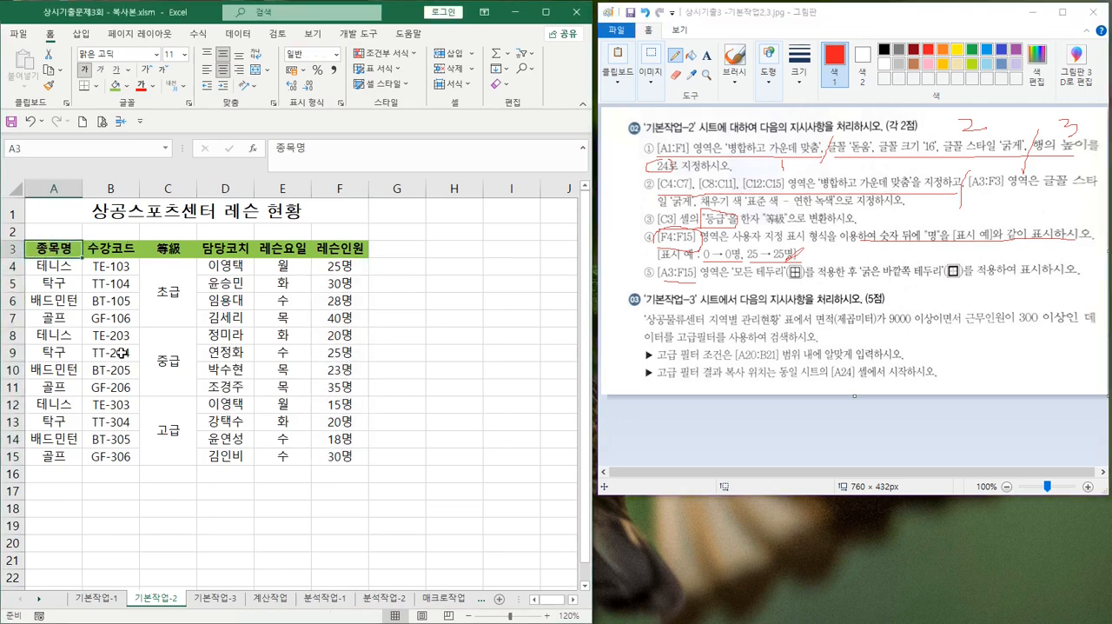
pyautogui.click(337, 264)
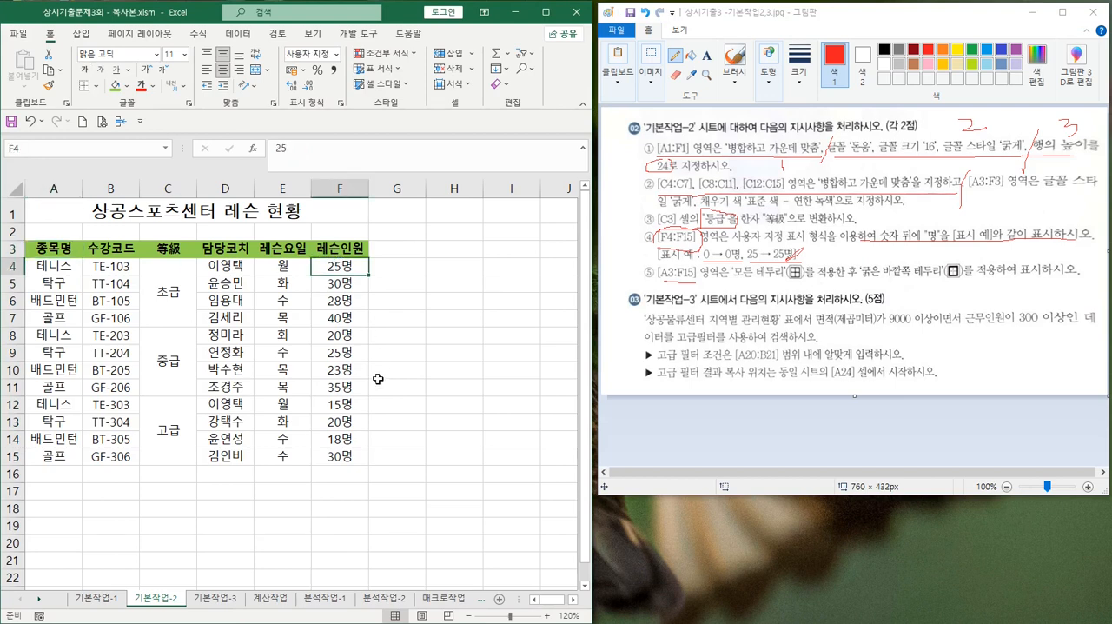
pyautogui.keyDown('shift'); pyautogui.click(339, 457); pyautogui.keyUp('shift')
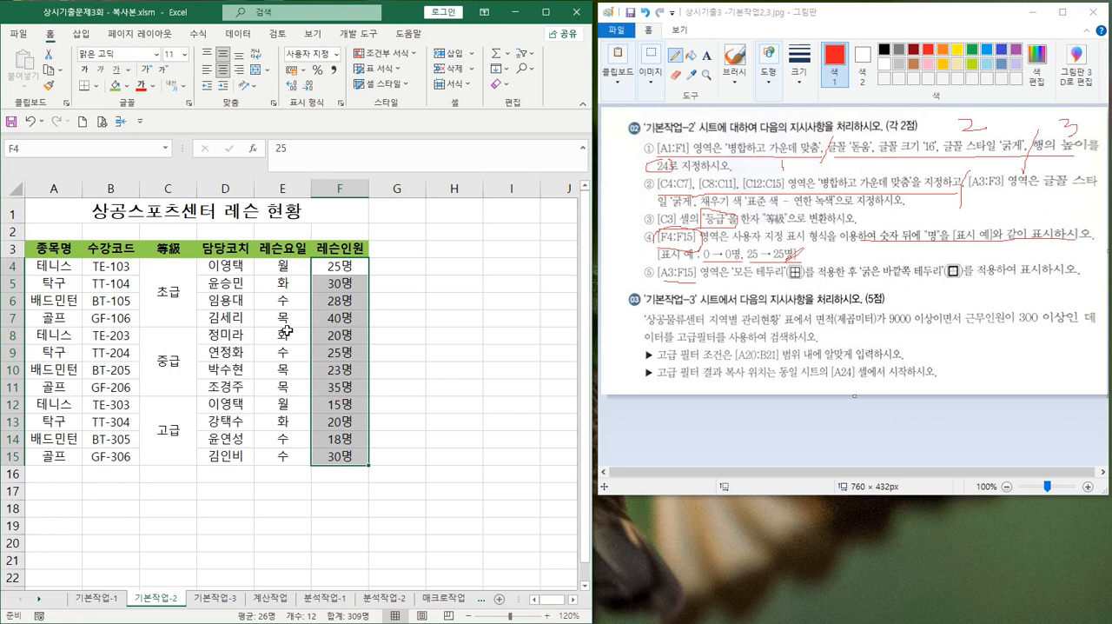
pyautogui.hotkey('ctrl', 'a')
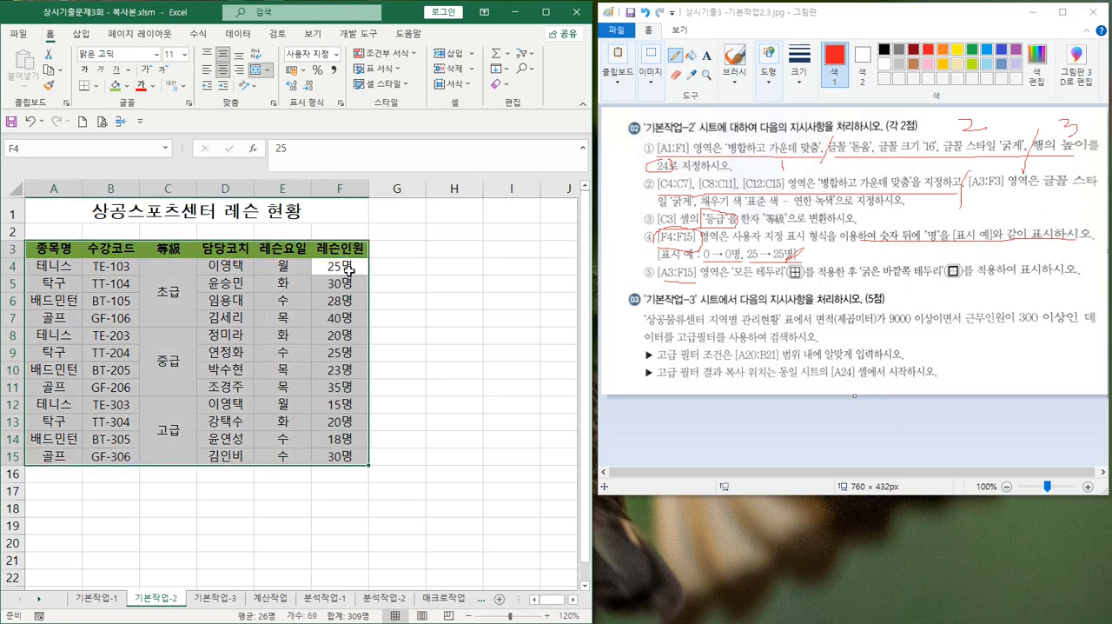
pyautogui.moveTo(349, 271); pyautogui.dragTo(358, 454)
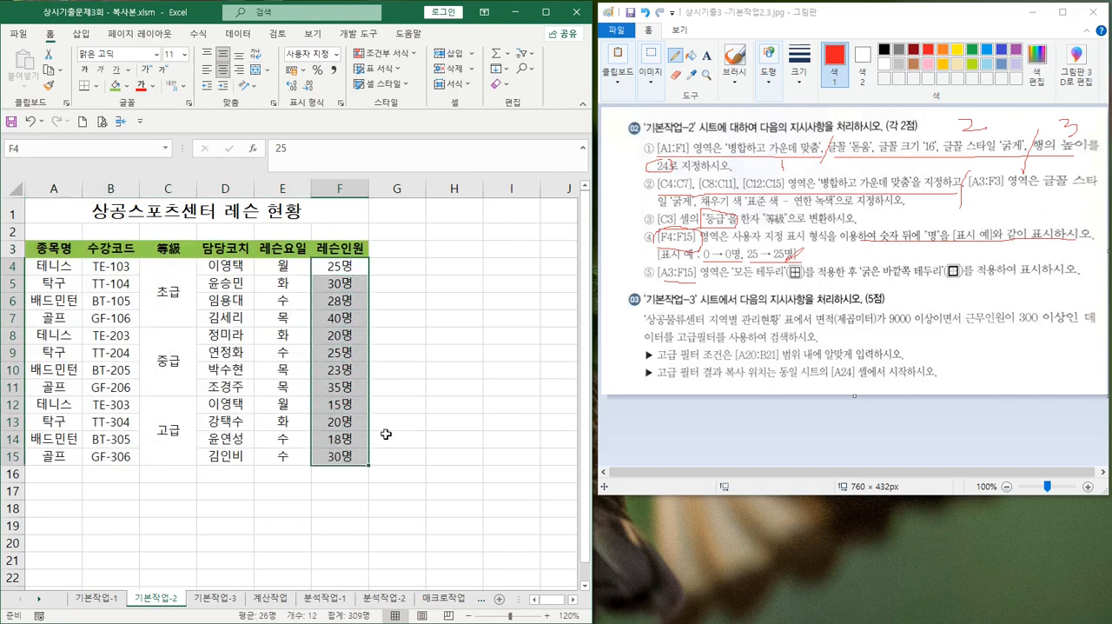
pyautogui.moveTo(416, 362)
pyautogui.mouseDown()
pyautogui.moveTo(407, 388)
pyautogui.moveTo(437, 360)
pyautogui.moveTo(475, 349)
pyautogui.moveTo(497, 365)
pyautogui.mouseUp()
pyautogui.moveTo(398, 430)
pyautogui.mouseDown()
pyautogui.moveTo(454, 428)
pyautogui.moveTo(423, 445)
pyautogui.moveTo(470, 403)
pyautogui.moveTo(476, 439)
pyautogui.mouseUp()
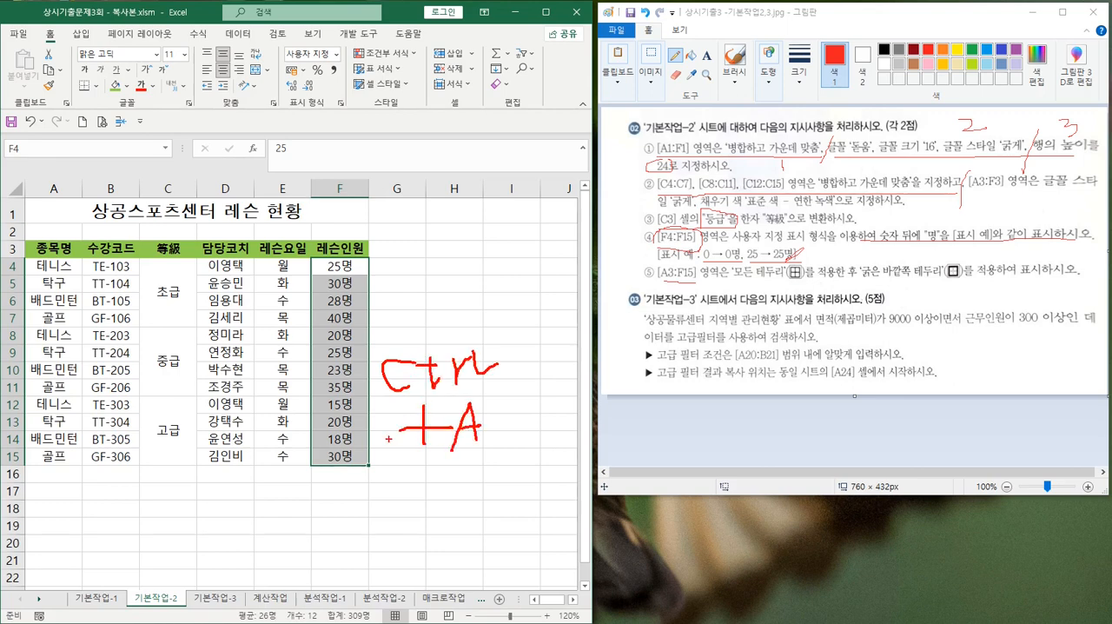
pyautogui.moveTo(355, 465)
pyautogui.mouseDown()
pyautogui.moveTo(31, 434)
pyautogui.moveTo(26, 306)
pyautogui.moveTo(185, 251)
pyautogui.moveTo(342, 394)
pyautogui.moveTo(318, 459)
pyautogui.mouseUp()
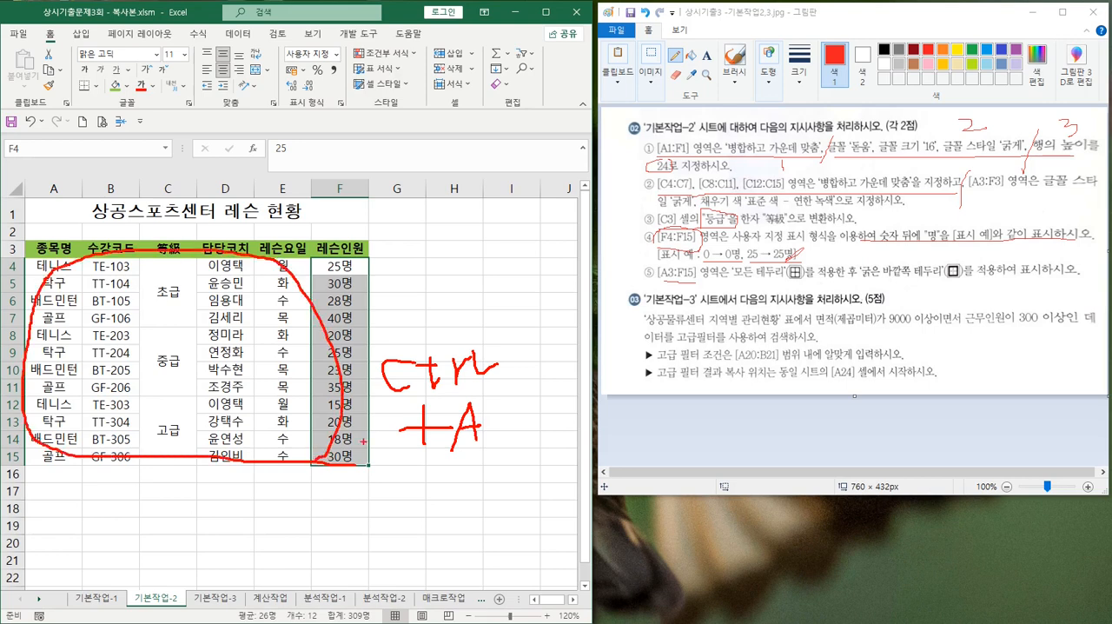
pyautogui.press('Escape')
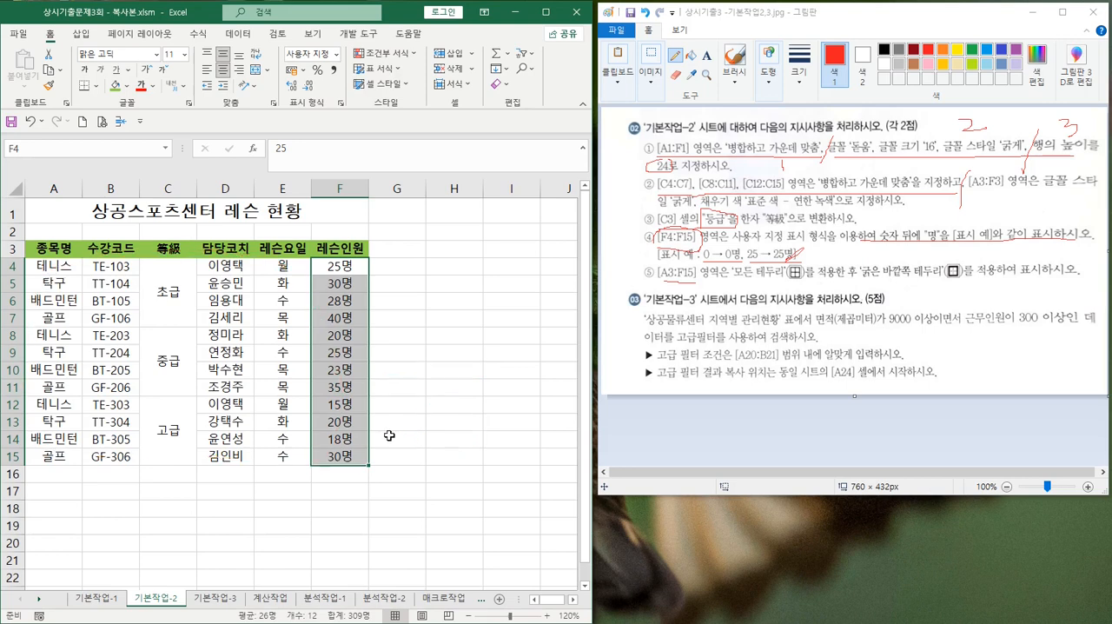
pyautogui.write('ㅁ')
pyautogui.click(341, 439)
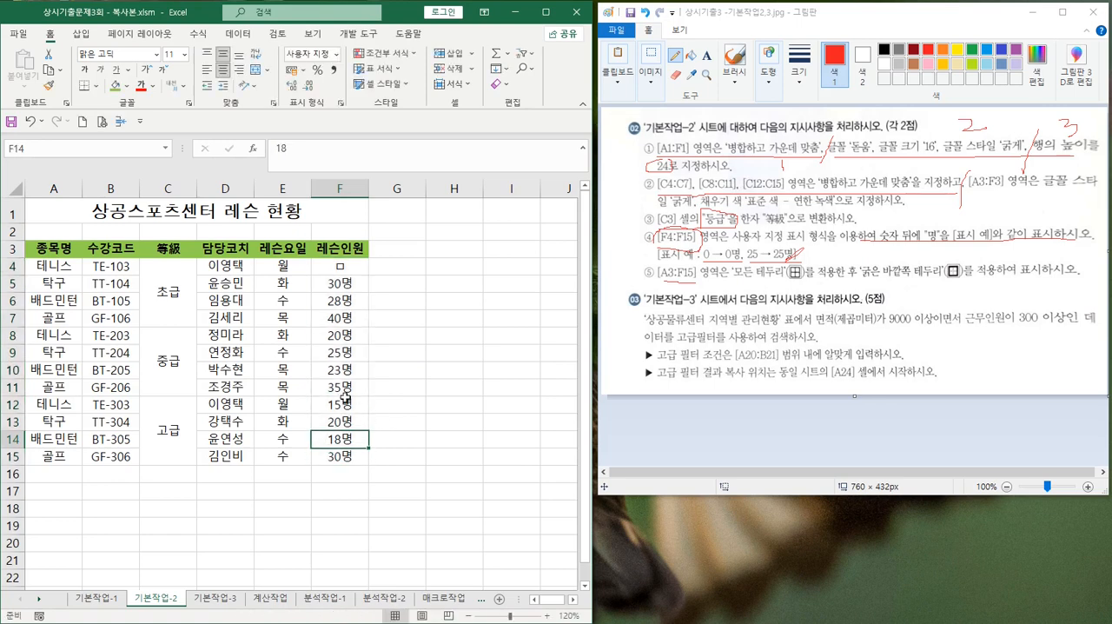
pyautogui.hotkey('ctrl', 'z')
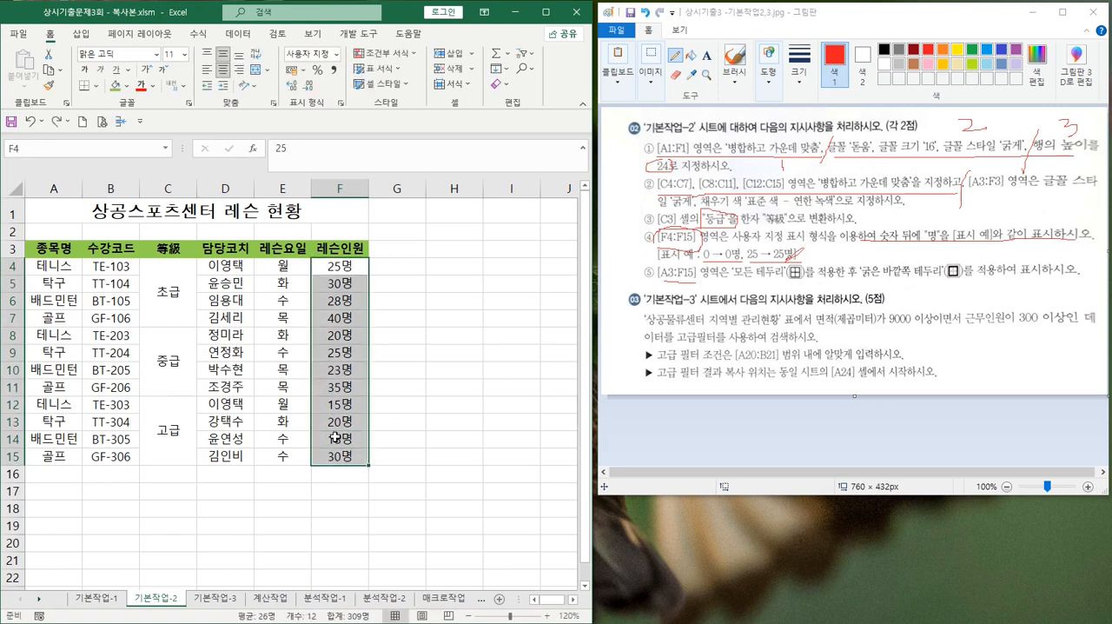
# Apply all borders (모든 테두리) and a thick outside border (굵은 바깥쪽 테두리) to the table A3:F15
pyautogui.hotkey('ctrl', 'a')
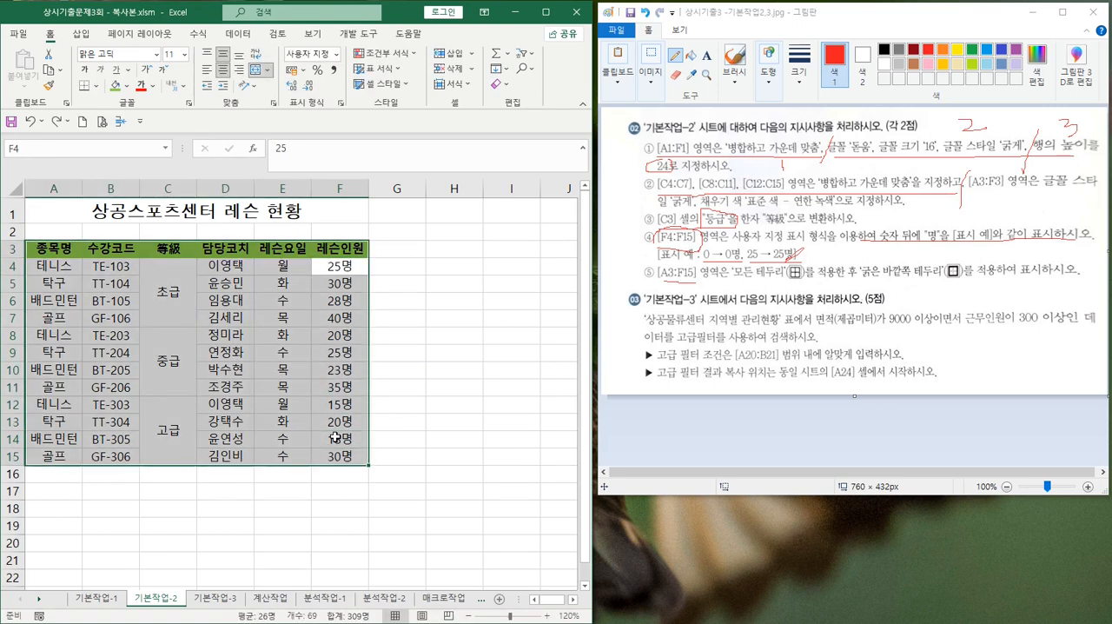
pyautogui.click(96, 88)
pyautogui.click(113, 218)
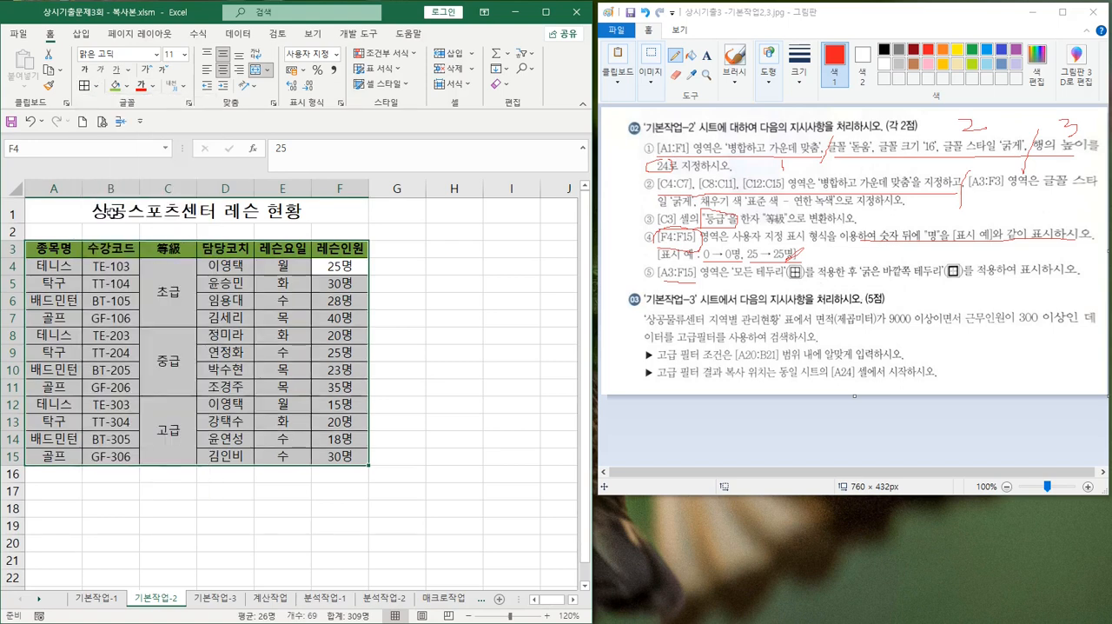
pyautogui.click(96, 88)
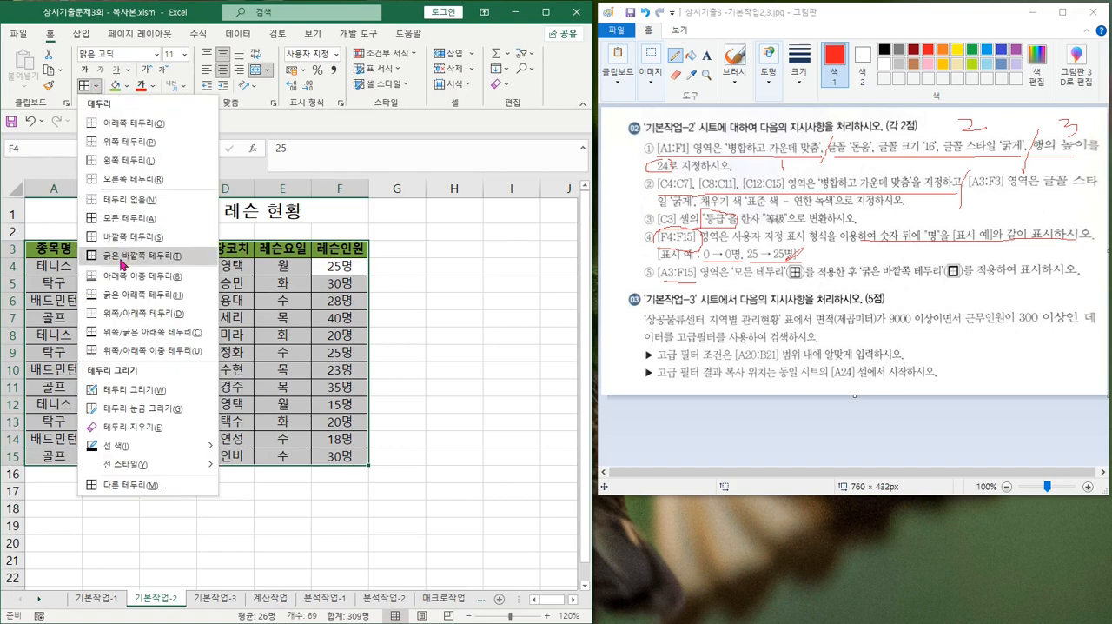
pyautogui.click(123, 258)
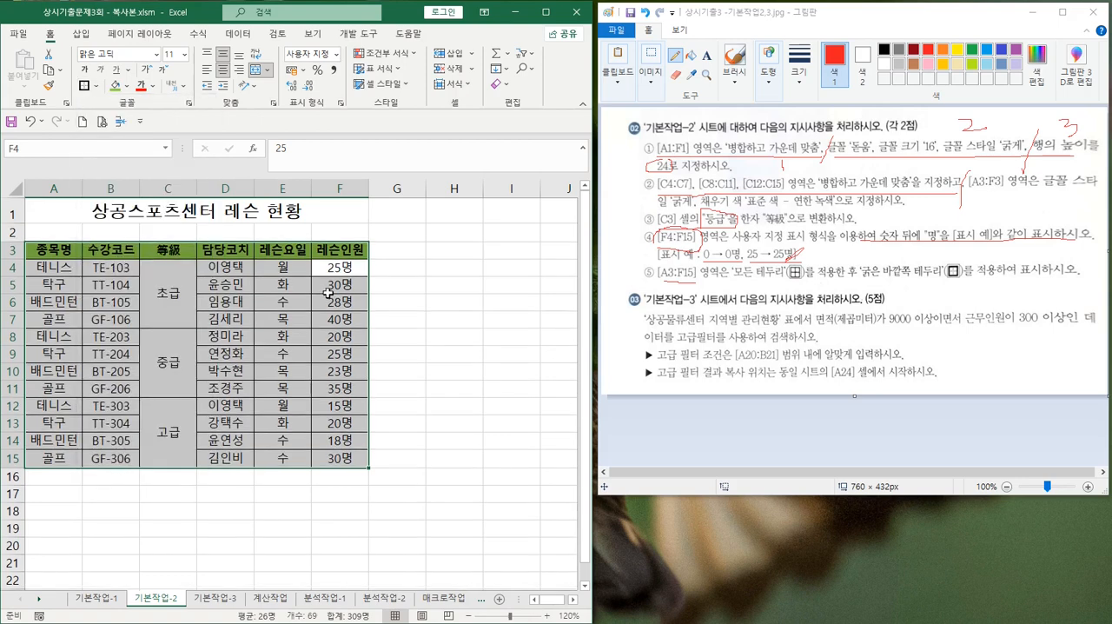
# Deselect the table, save the workbook and open the 기본작업-3 sheet
pyautogui.click(413, 321)
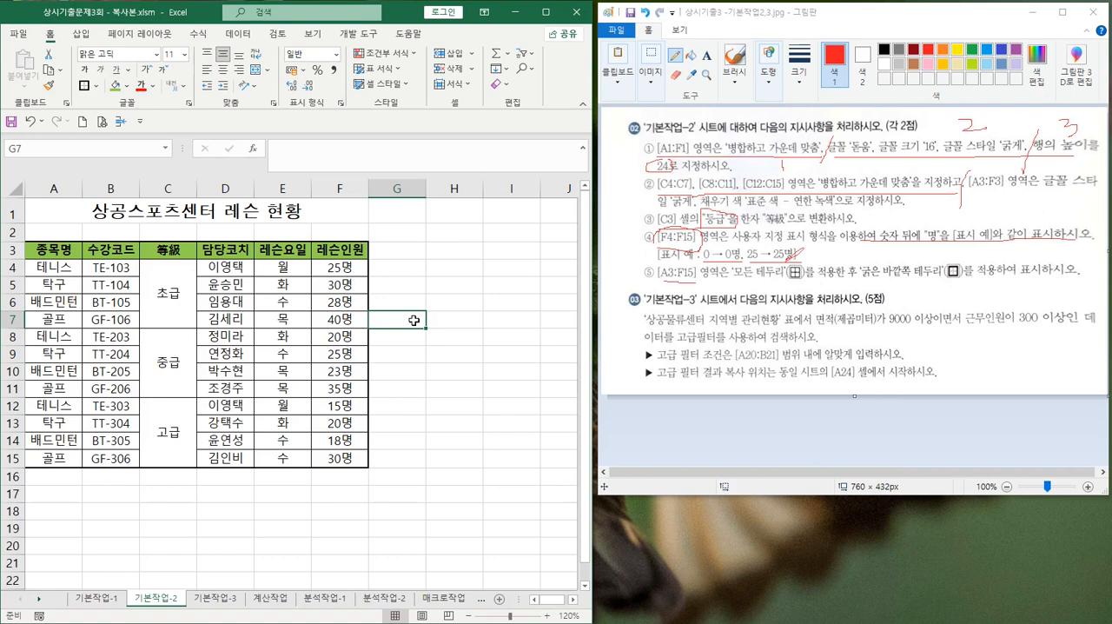
pyautogui.click(10, 125)
pyautogui.click(212, 599)
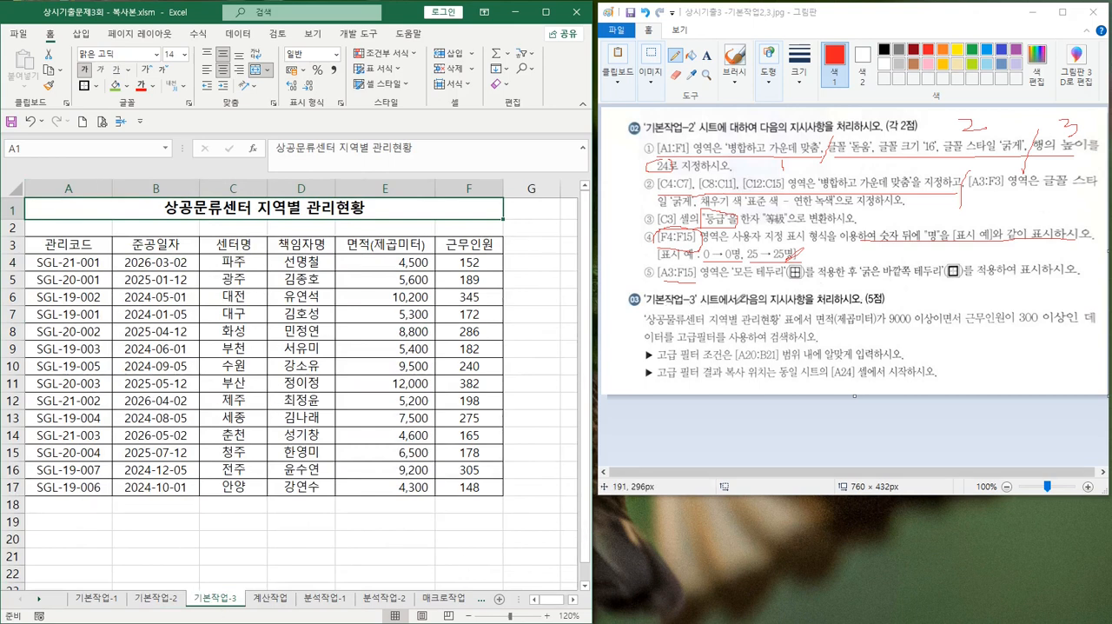
# Underline the table name in task 03 in Paint, and box the conditions 면적(제곱미터) 9000 이상 and 근무인원 300 이상
pyautogui.click(654, 323)
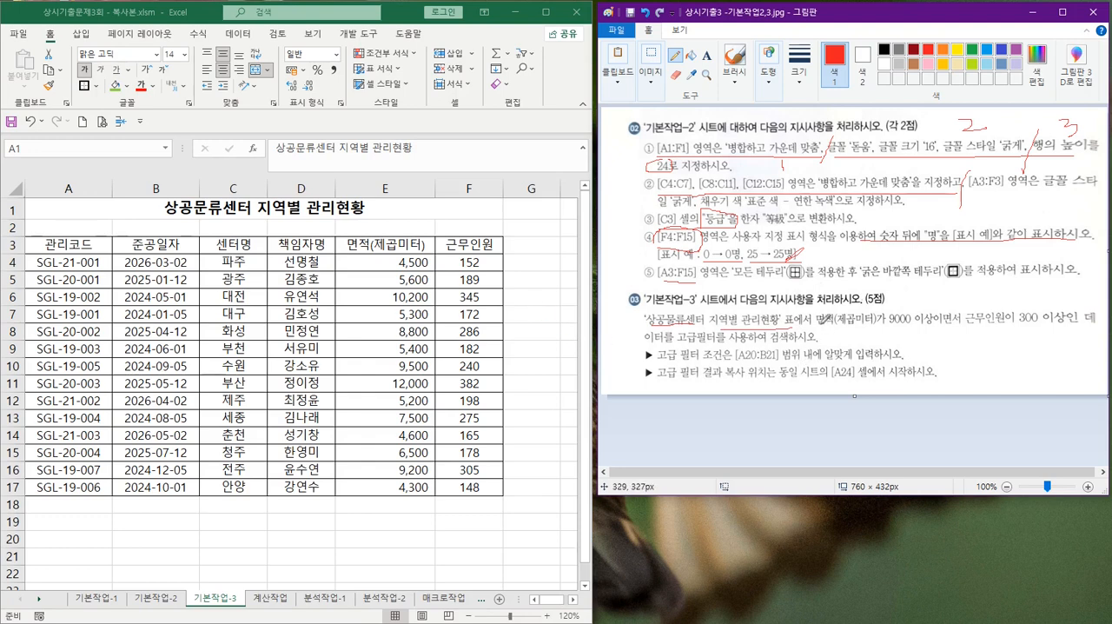
pyautogui.moveTo(820, 320)
pyautogui.mouseDown()
pyautogui.moveTo(950, 330)
pyautogui.moveTo(955, 342)
pyautogui.mouseUp()
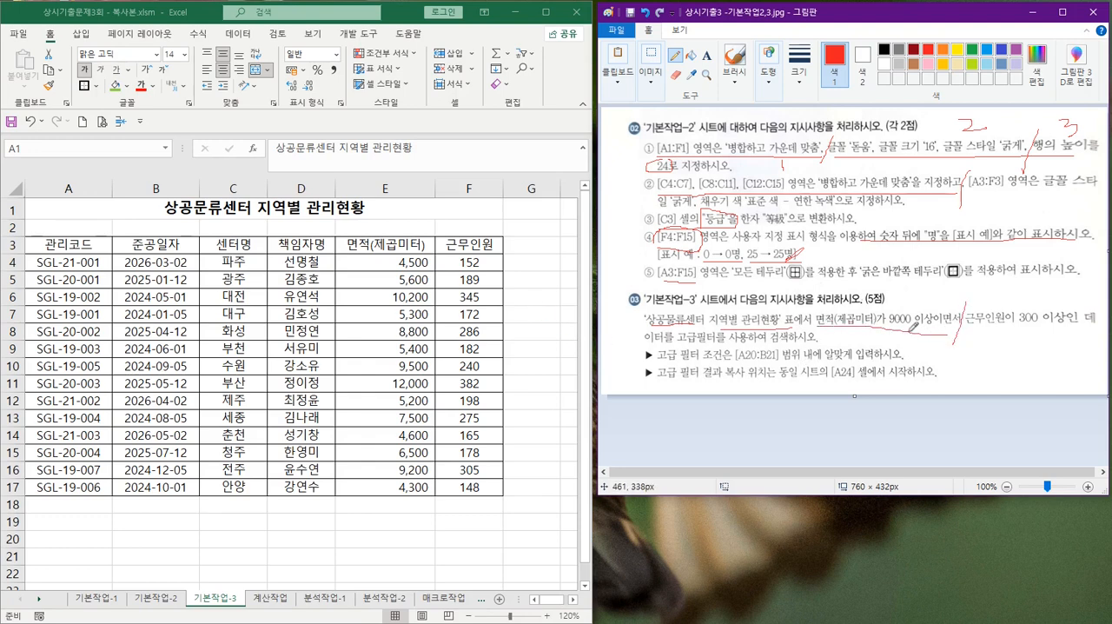
pyautogui.moveTo(971, 326)
pyautogui.mouseDown()
pyautogui.moveTo(1077, 330)
pyautogui.moveTo(966, 325)
pyautogui.moveTo(1010, 298)
pyautogui.moveTo(1071, 297)
pyautogui.mouseUp()
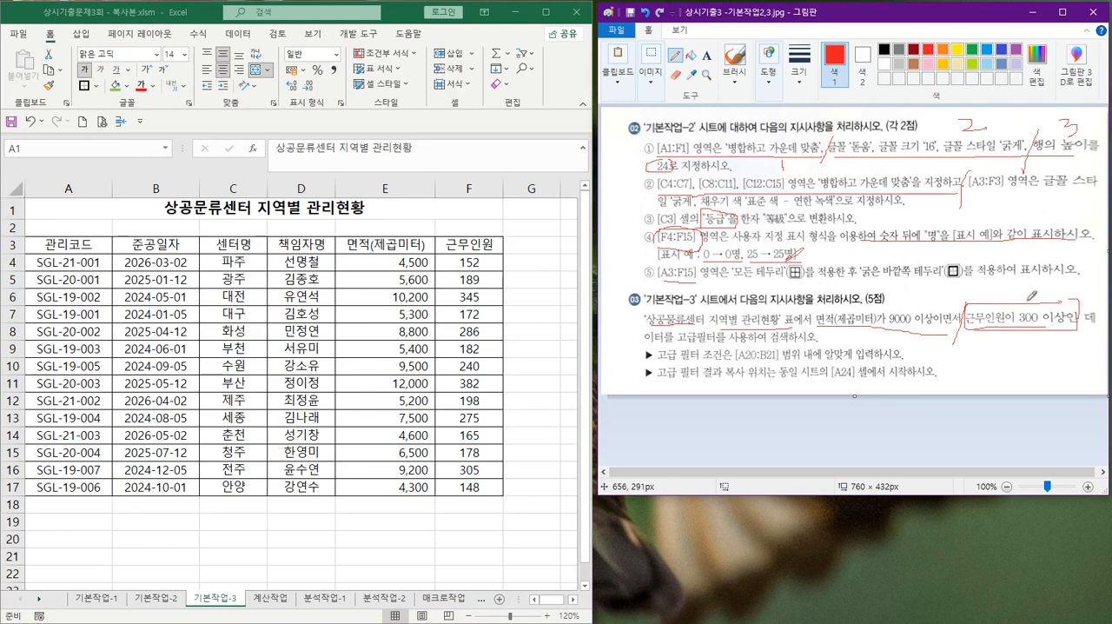
pyautogui.moveTo(846, 317)
pyautogui.mouseDown()
pyautogui.moveTo(817, 320)
pyautogui.moveTo(963, 302)
pyautogui.mouseUp()
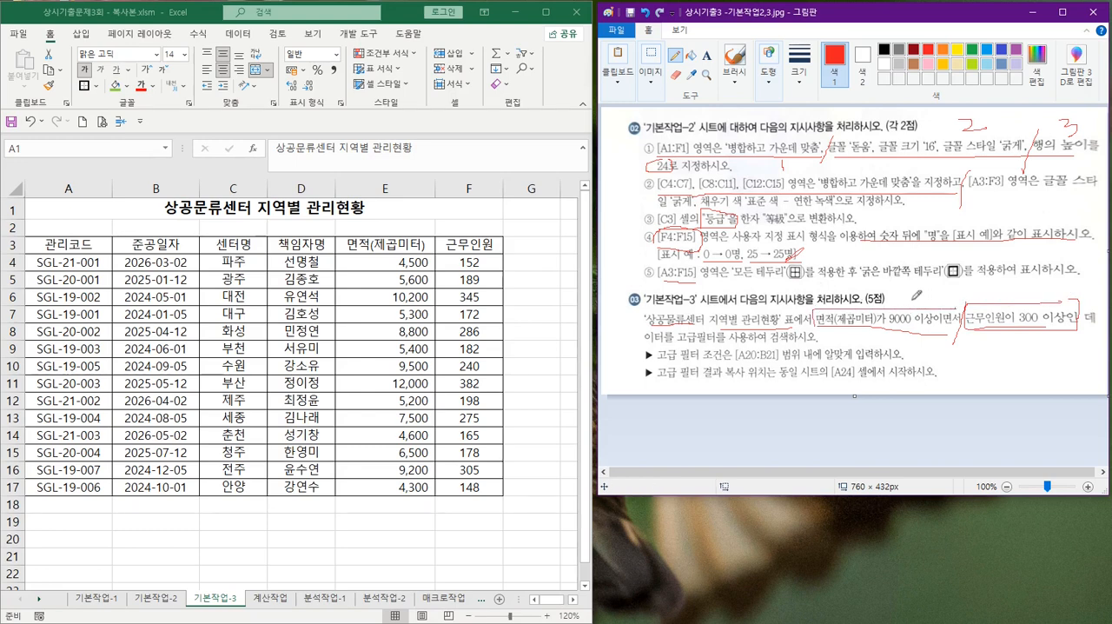
# Number the two boxed conditions 1 and 2 in Paint, write "and" between them in blue, and underline [A20:B21]
pyautogui.moveTo(909, 276)
pyautogui.mouseDown()
pyautogui.moveTo(916, 304)
pyautogui.moveTo(884, 271)
pyautogui.moveTo(907, 299)
pyautogui.mouseUp()
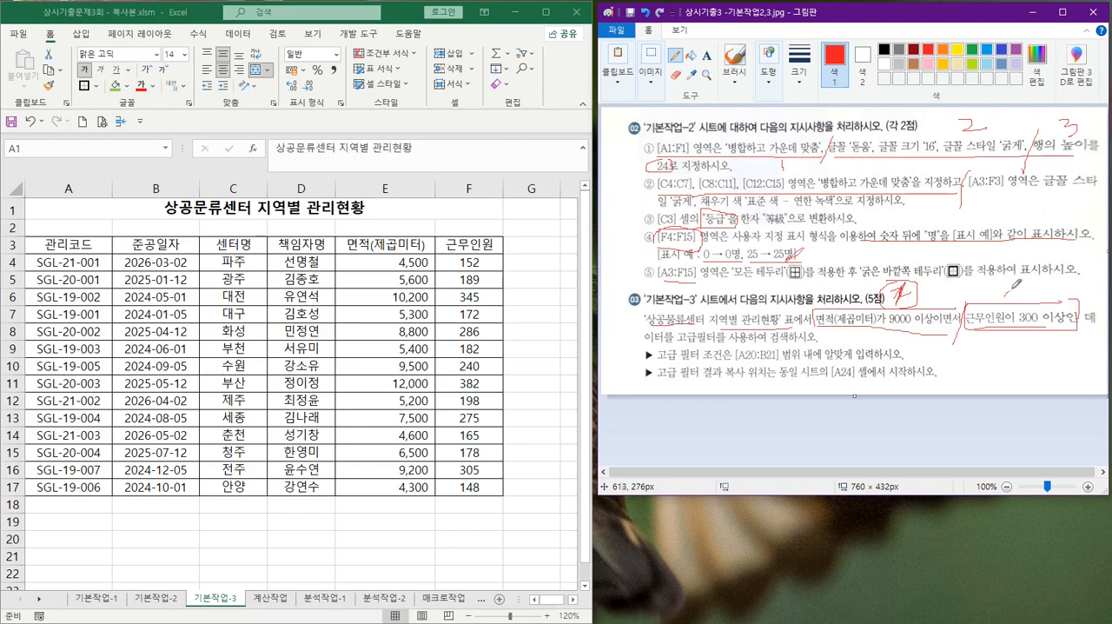
pyautogui.moveTo(1012, 280)
pyautogui.mouseDown()
pyautogui.moveTo(1036, 304)
pyautogui.moveTo(1001, 290)
pyautogui.mouseUp()
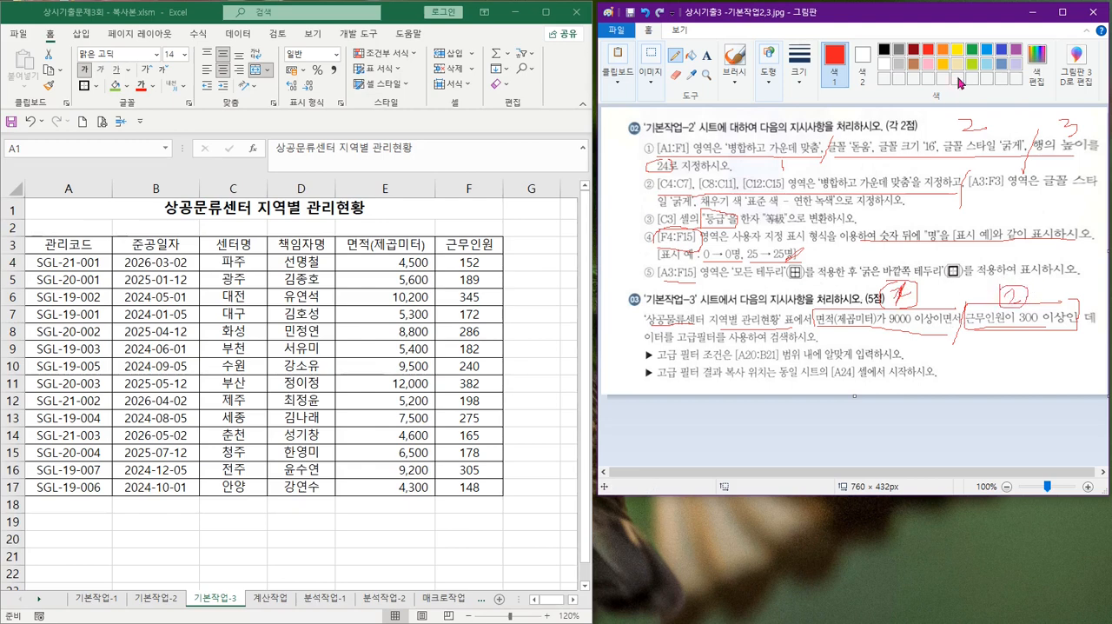
pyautogui.moveTo(954, 334)
pyautogui.mouseDown()
pyautogui.moveTo(928, 300)
pyautogui.moveTo(960, 315)
pyautogui.moveTo(950, 342)
pyautogui.moveTo(982, 335)
pyautogui.moveTo(980, 361)
pyautogui.mouseUp()
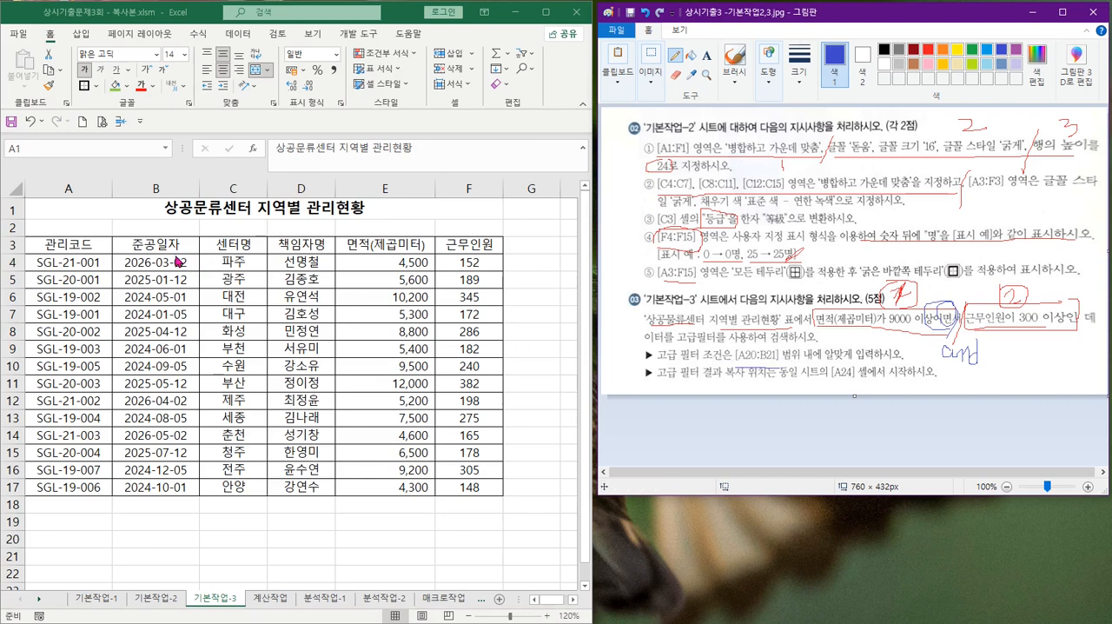
# Copy the headers 면적(제곱미터) and 근무인원 from E3:F3 to A20:B20
pyautogui.click(385, 246)
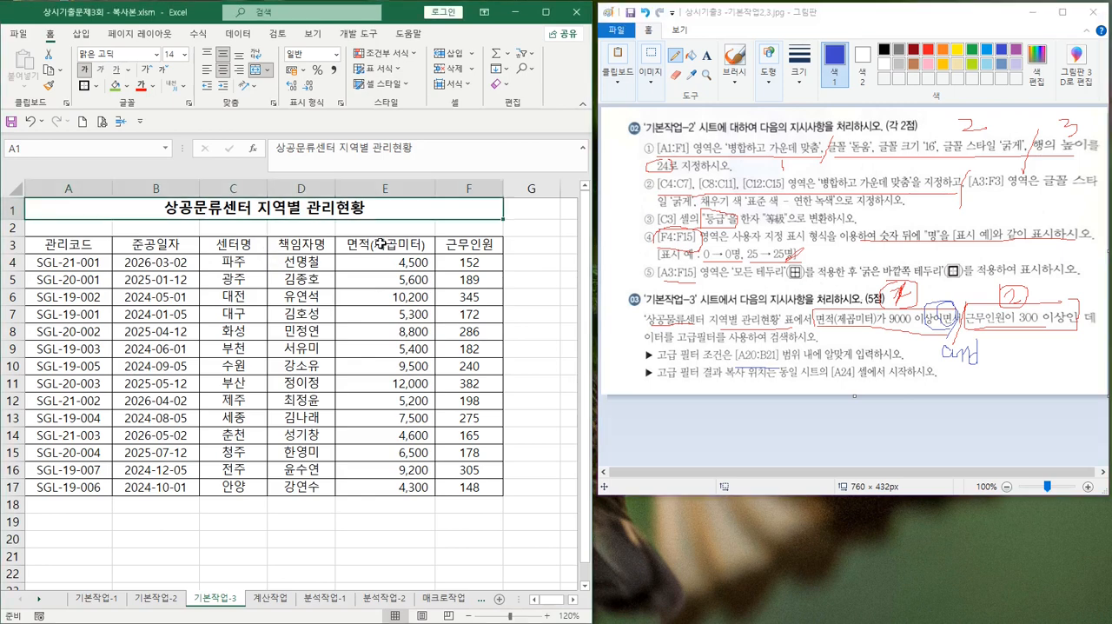
pyautogui.click(369, 246)
pyautogui.moveTo(436, 246); pyautogui.dragTo(465, 244)
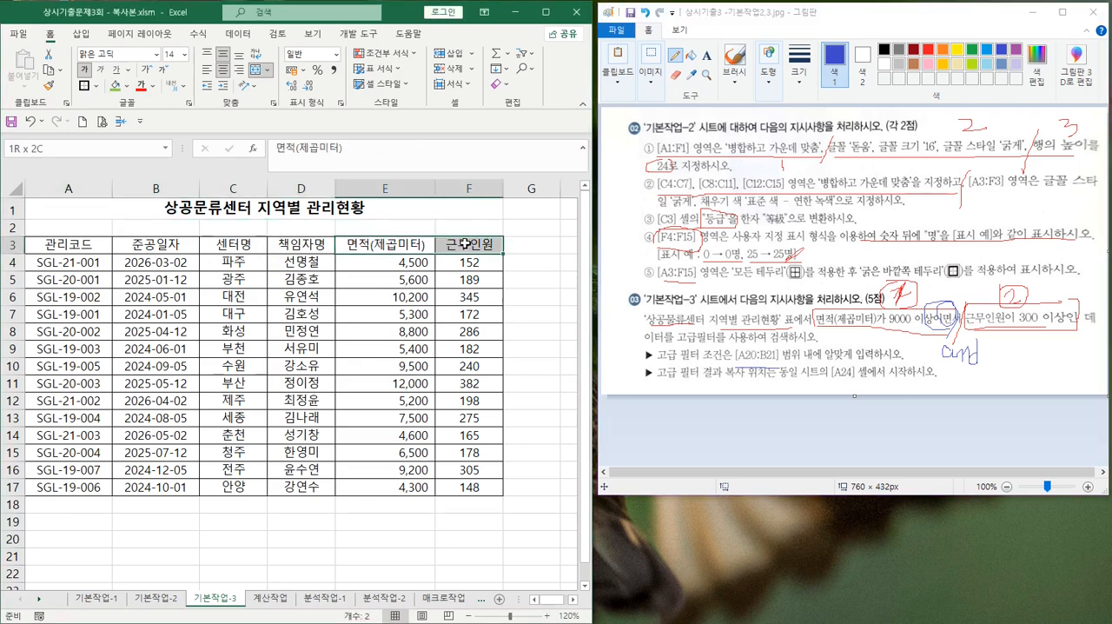
pyautogui.hotkey('ctrl', 'c')
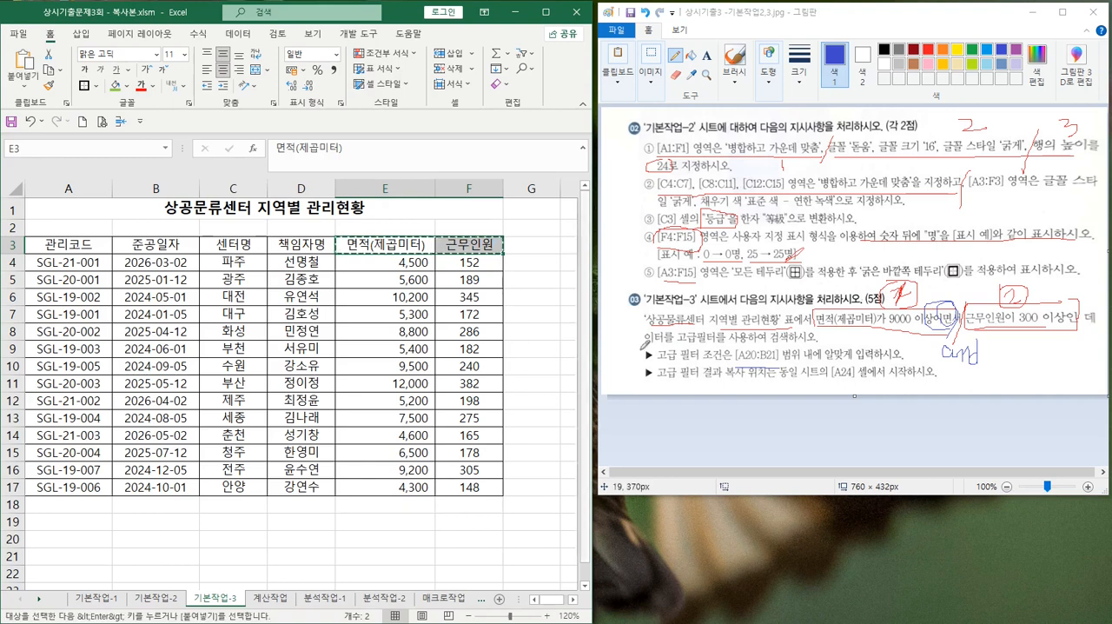
pyautogui.click(63, 539)
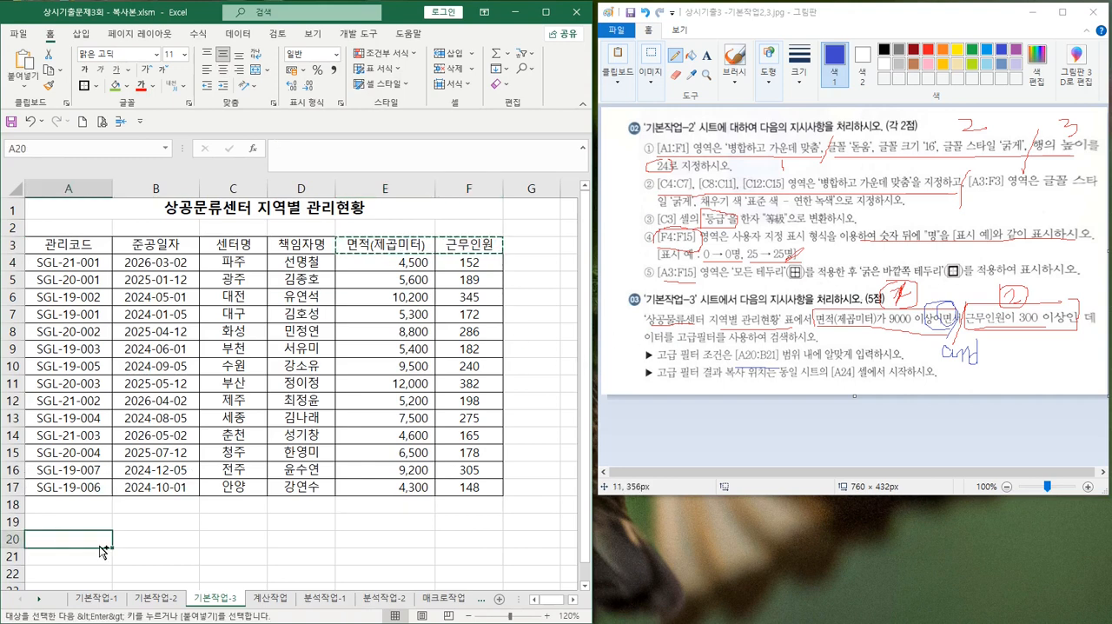
pyautogui.hotkey('ctrl', 'v')
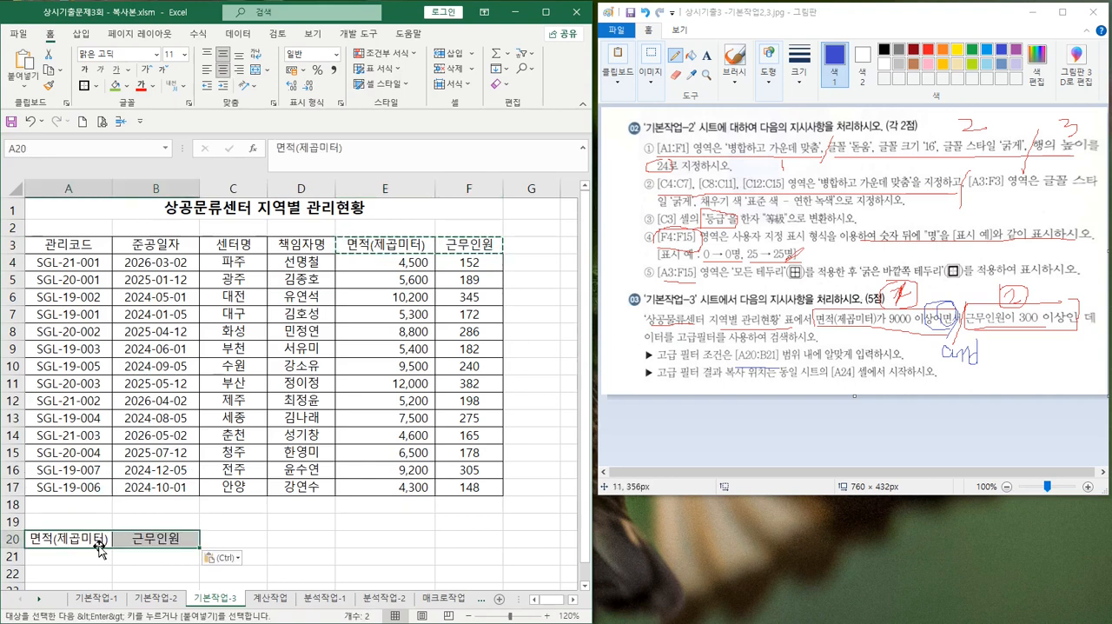
# Enter the criteria >=9000 under 면적(제곱미터) in A21 and >=300 under 근무인원 in B21
pyautogui.click(77, 560)
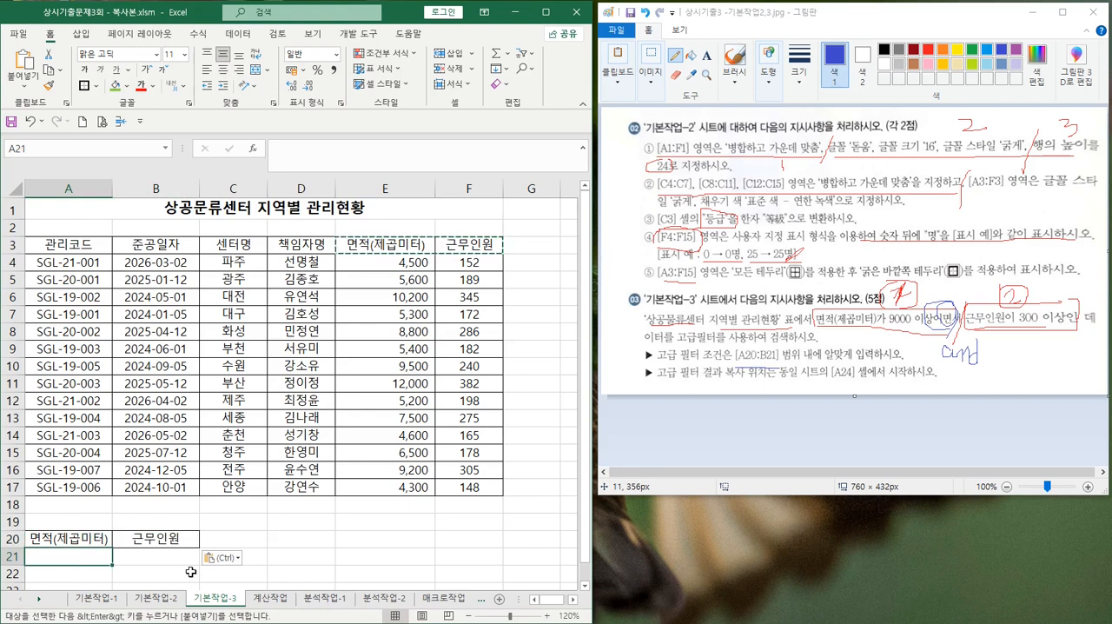
pyautogui.write('>')
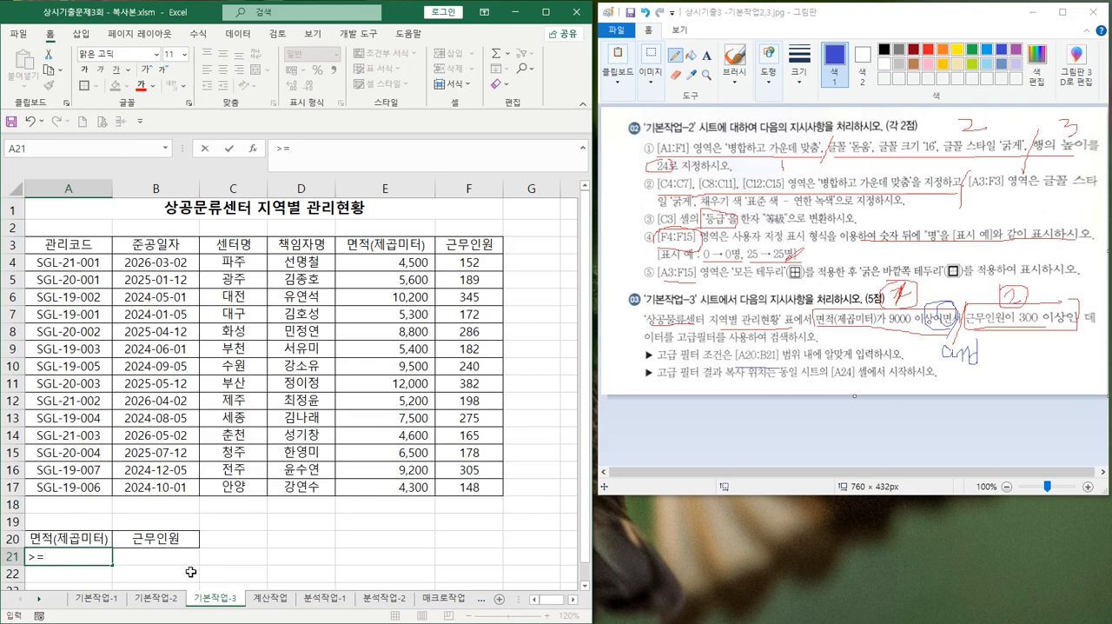
pyautogui.write('=9000')
pyautogui.press('Tab')
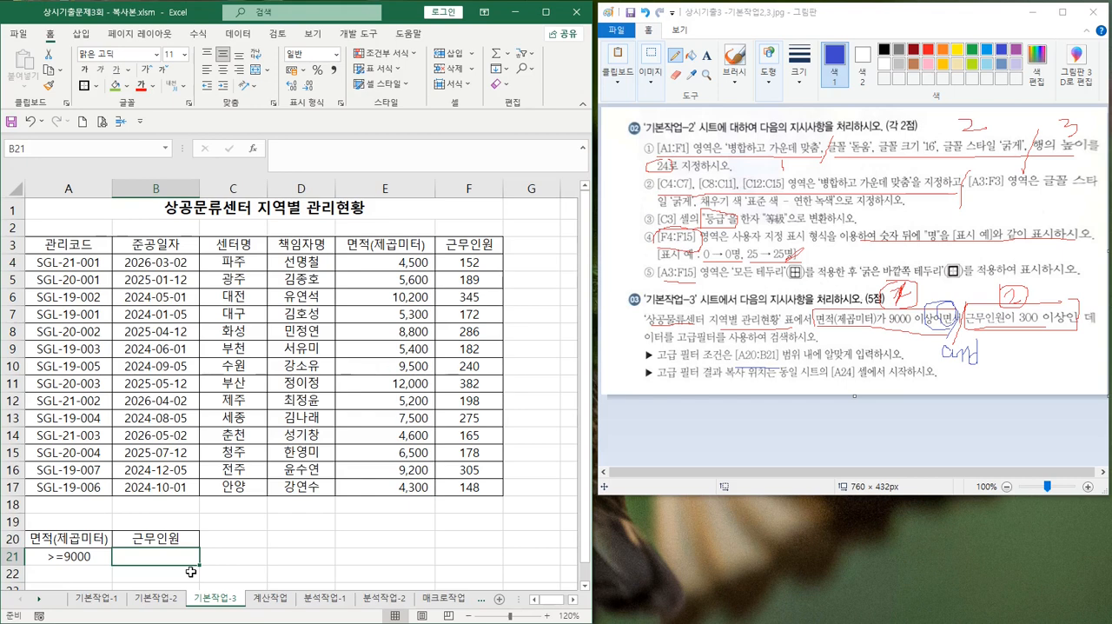
pyautogui.write('>=')
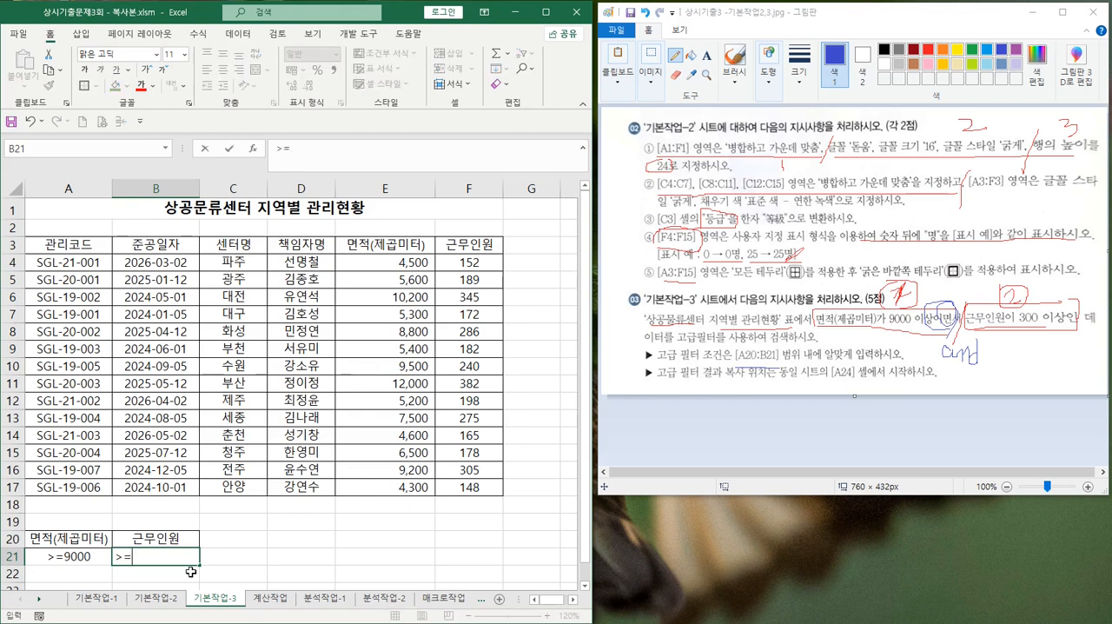
pyautogui.write('300')
pyautogui.press('Return')
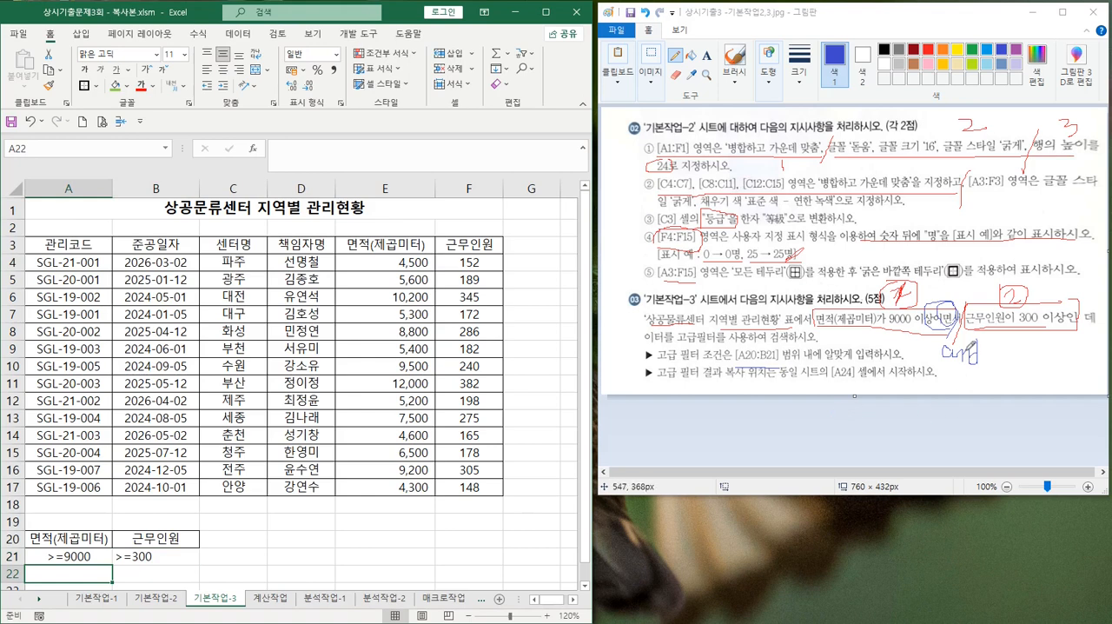
# Circle the handwritten "and" and the connecting word 이면서 in task 03 in Paint
pyautogui.moveTo(959, 328)
pyautogui.mouseDown()
pyautogui.moveTo(972, 328)
pyautogui.moveTo(927, 311)
pyautogui.moveTo(954, 318)
pyautogui.mouseUp()
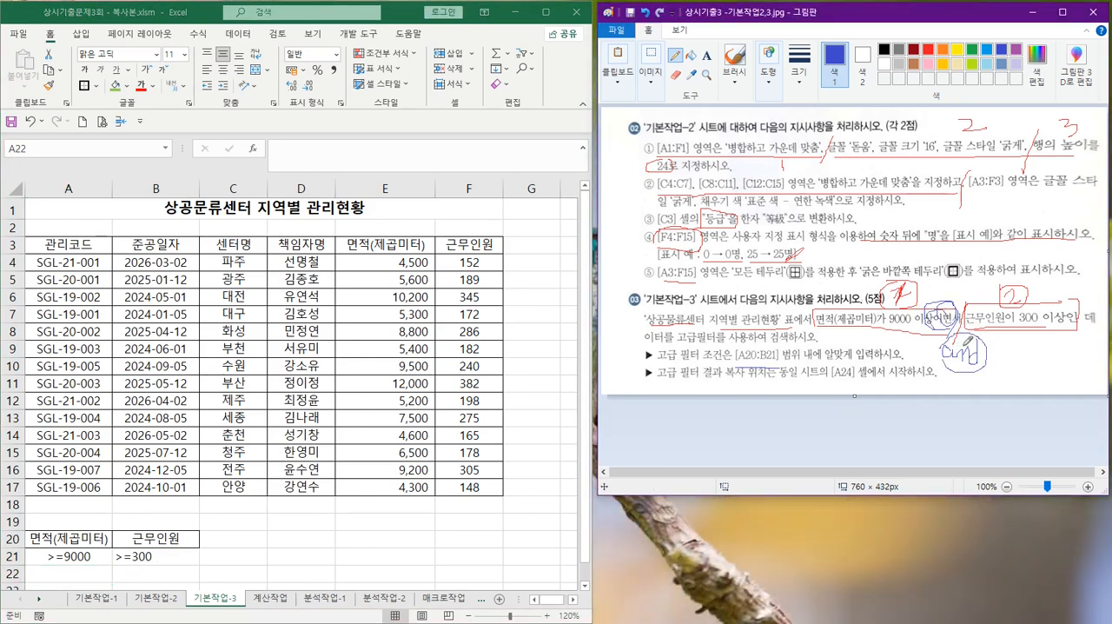
# Try moving the >=300 condition in Excel from B21 down to B22, and undo the move
pyautogui.click(153, 561)
pyautogui.moveTo(159, 569); pyautogui.dragTo(160, 585)
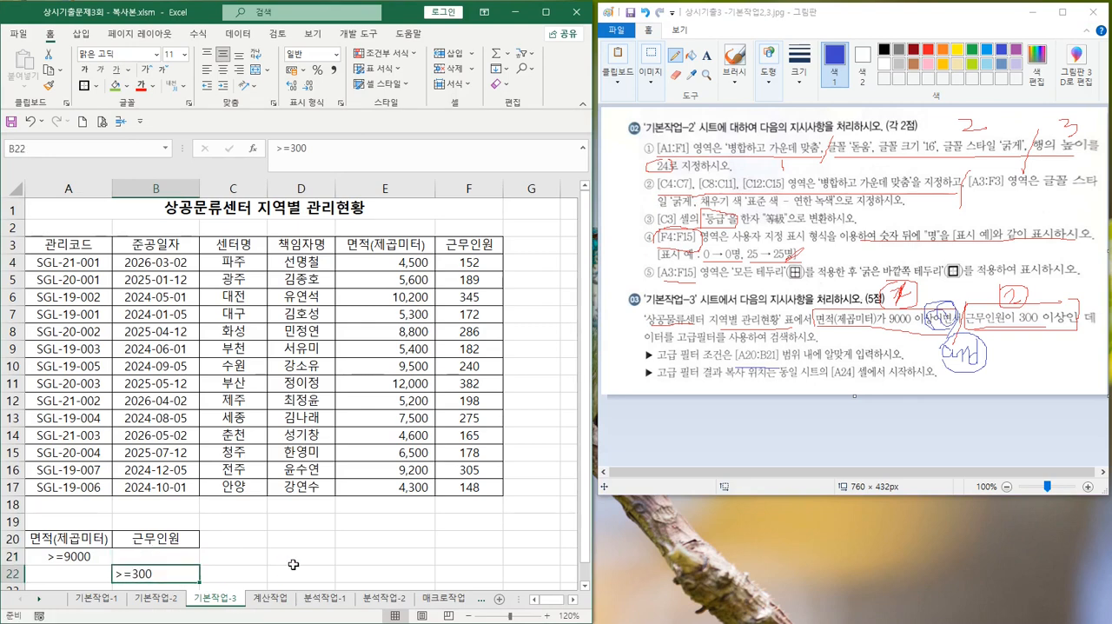
pyautogui.hotkey('ctrl', 'z')
pyautogui.moveTo(66, 538); pyautogui.dragTo(132, 553)
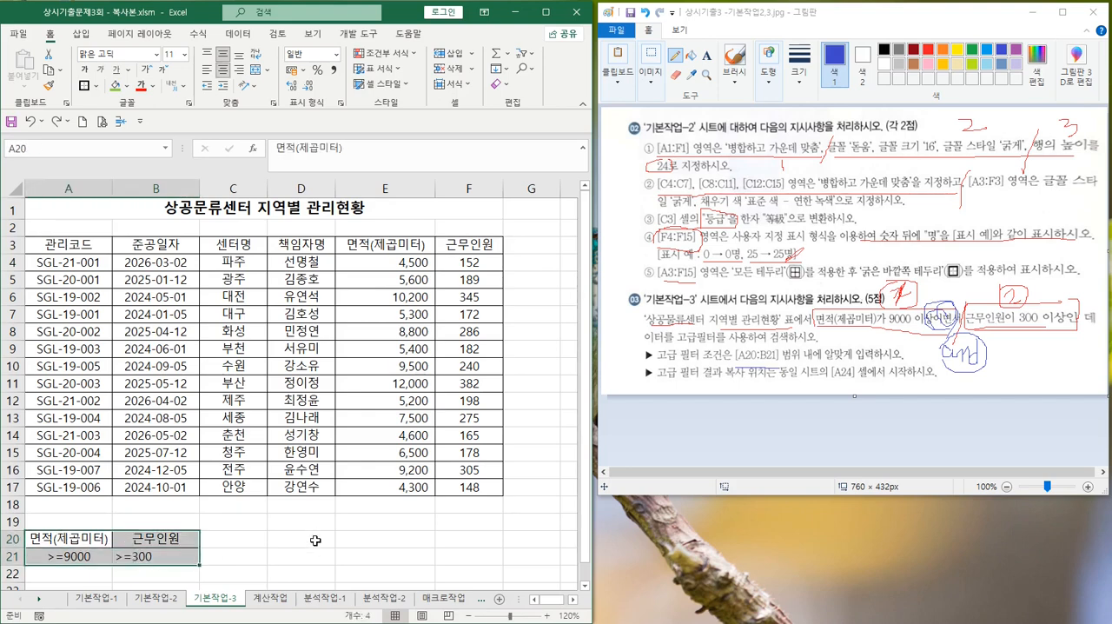
pyautogui.click(320, 419)
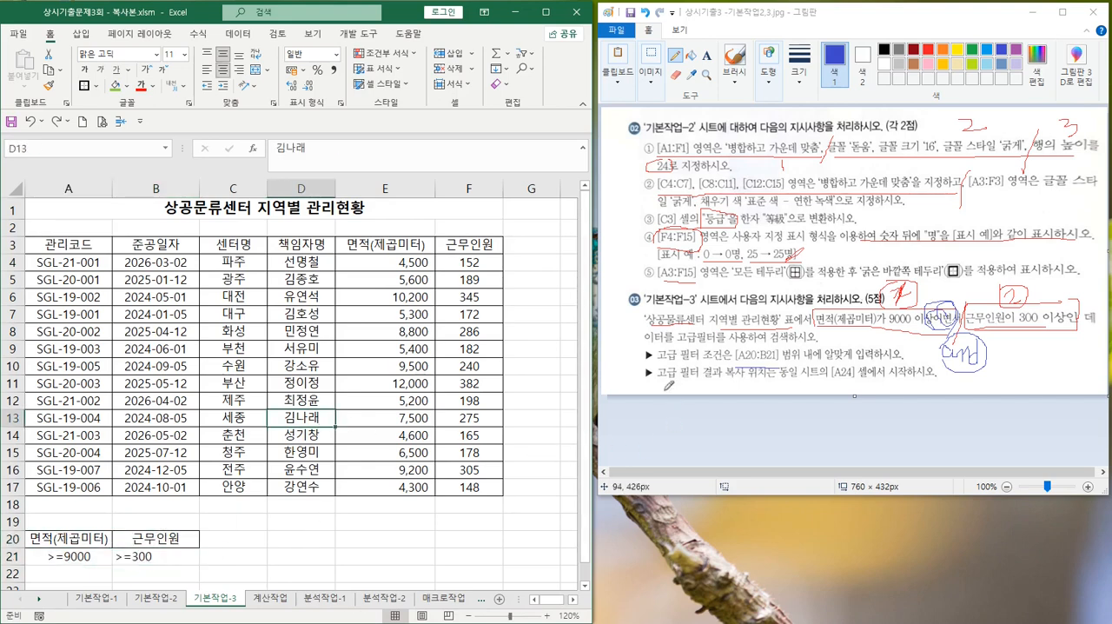
# Underline the instruction in Paint that gives [A24] as the copy location for the filter results
pyautogui.moveTo(684, 380); pyautogui.dragTo(888, 379)
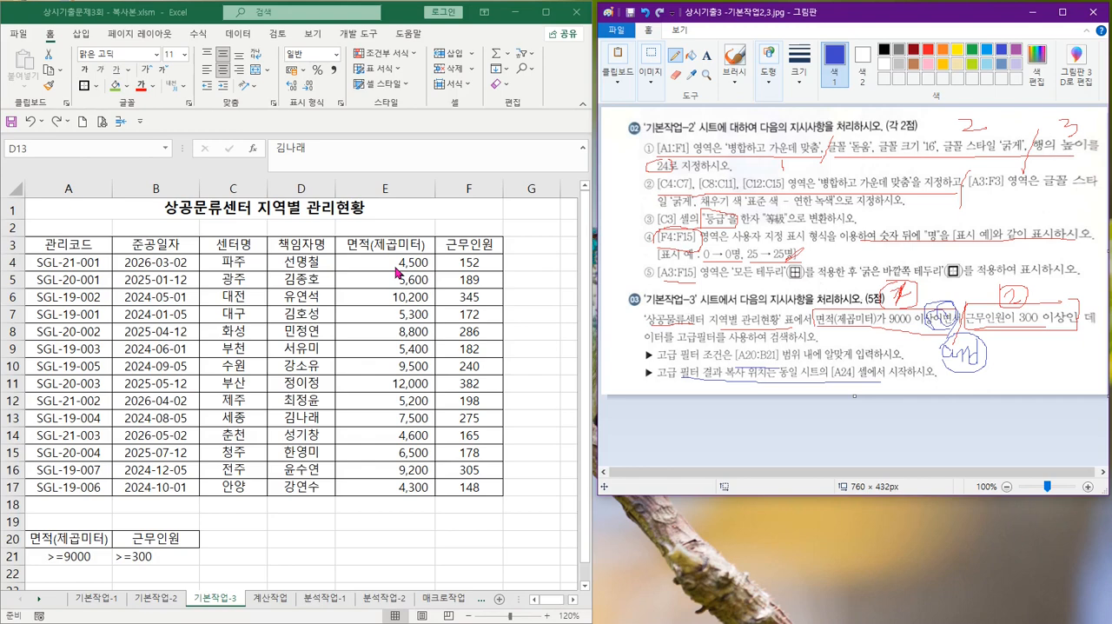
# Try selecting only the data rows A5:F17 in Excel, and the whole table A3:F17 including its headers
pyautogui.click(365, 289)
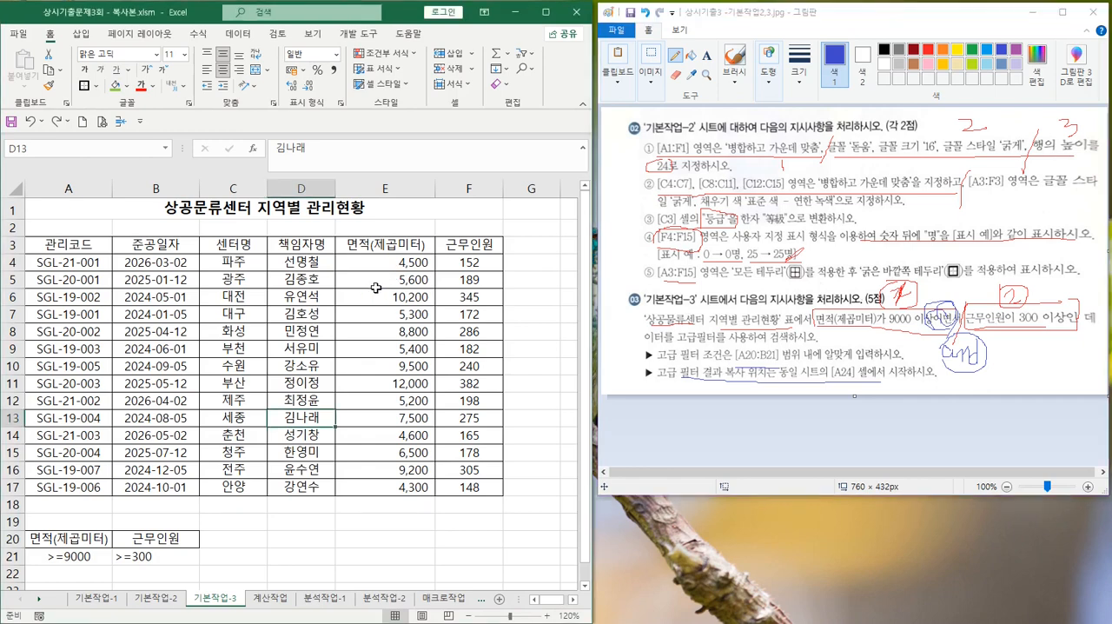
pyautogui.keyDown('ctrl'); pyautogui.scroll(-2, 375, 288); pyautogui.keyUp('ctrl')
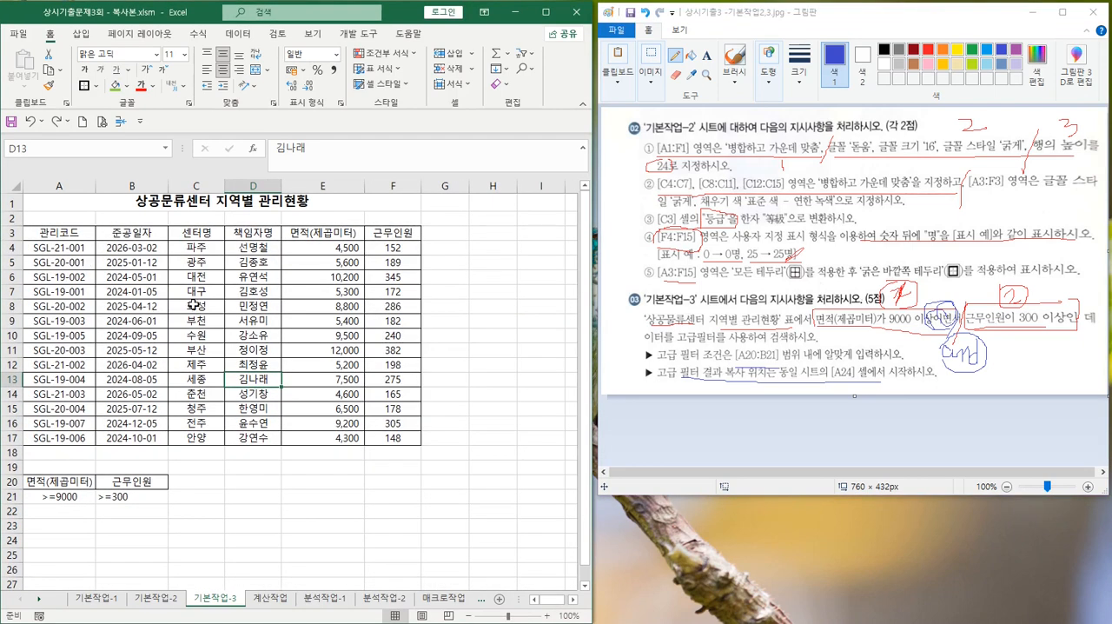
pyautogui.click(193, 305)
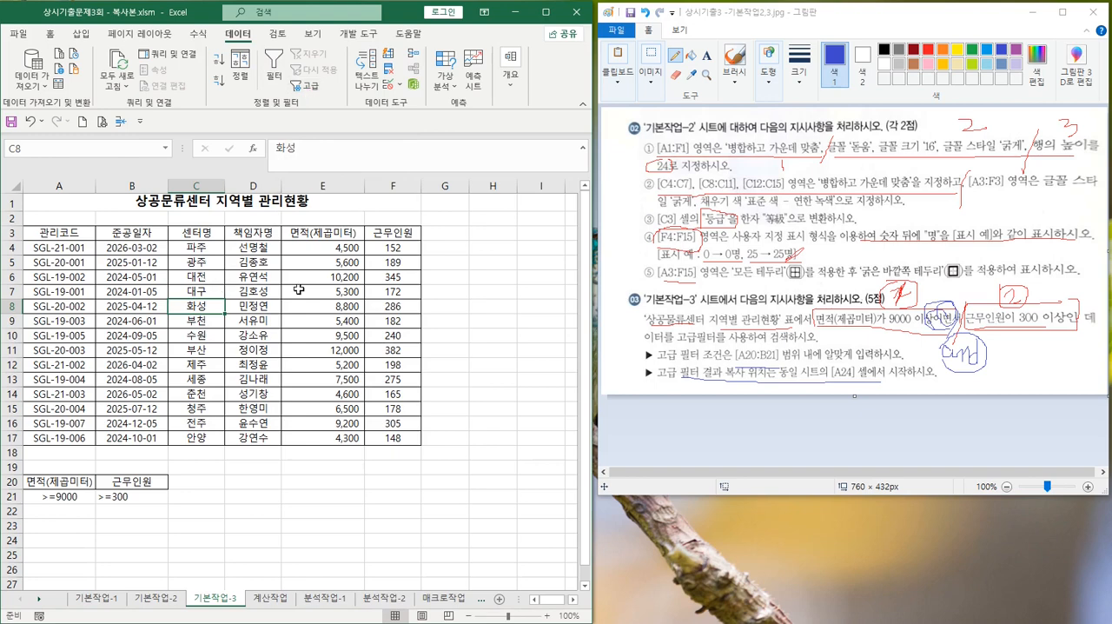
pyautogui.click(237, 348)
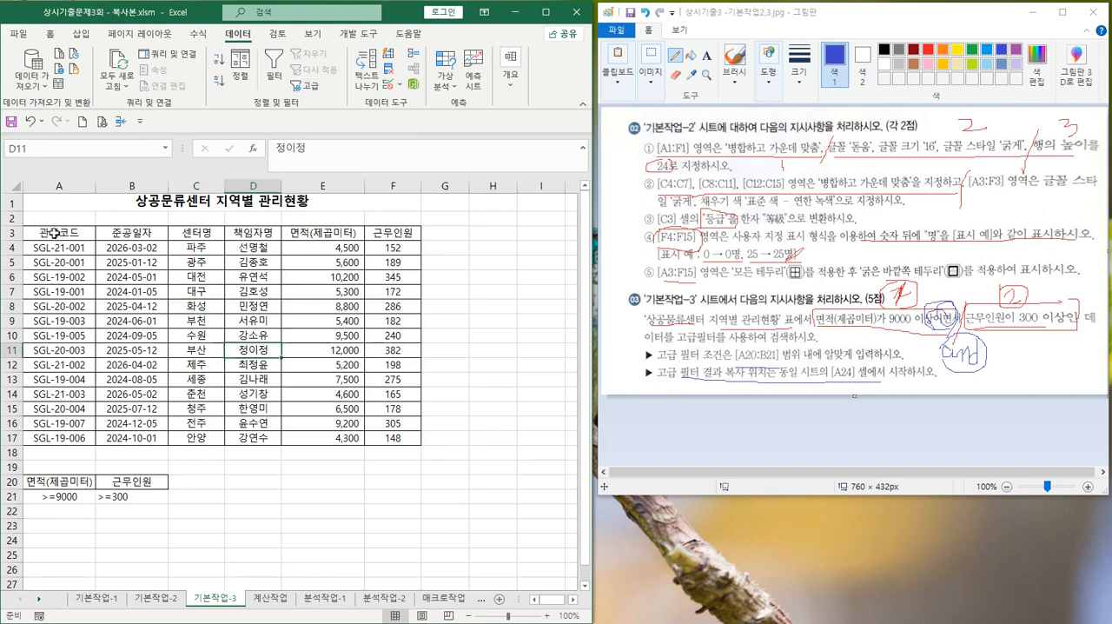
pyautogui.click(54, 232)
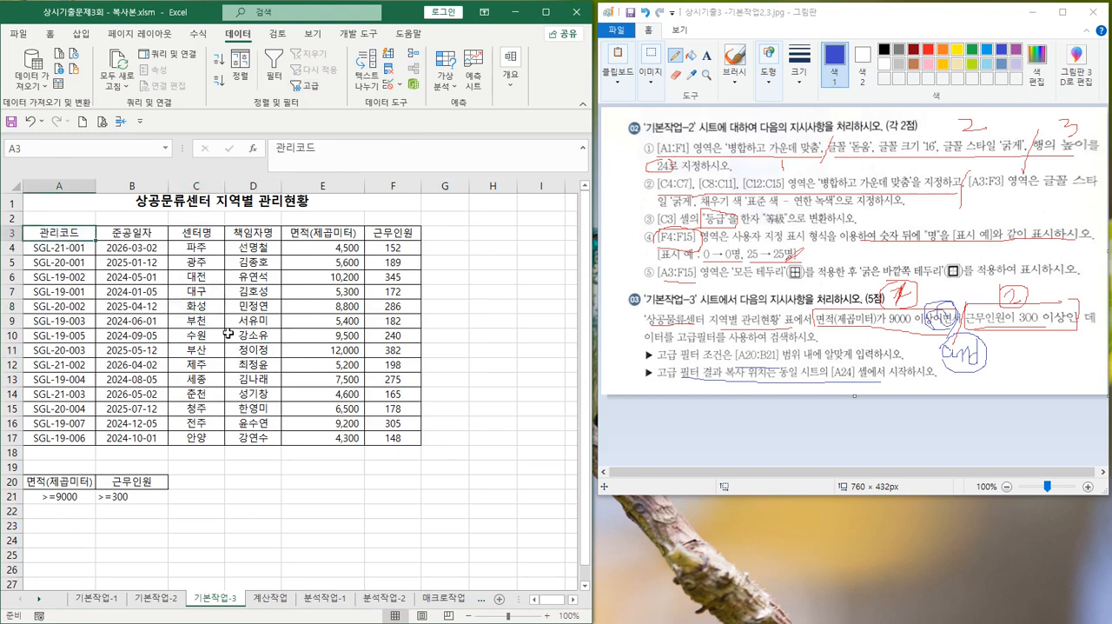
pyautogui.moveTo(63, 263); pyautogui.dragTo(400, 440)
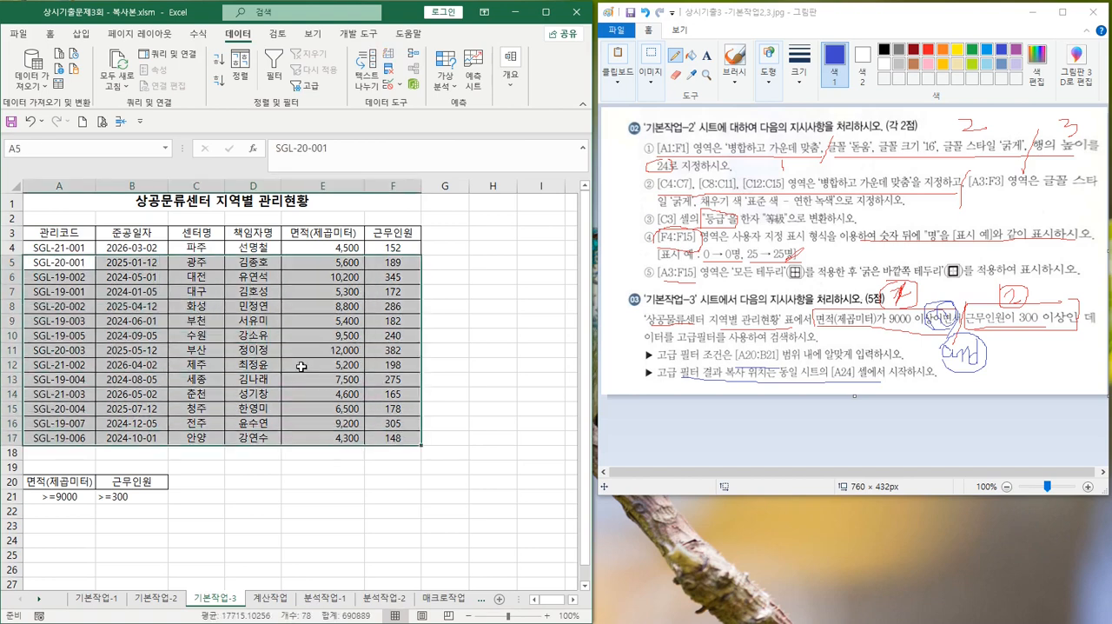
pyautogui.click(193, 320)
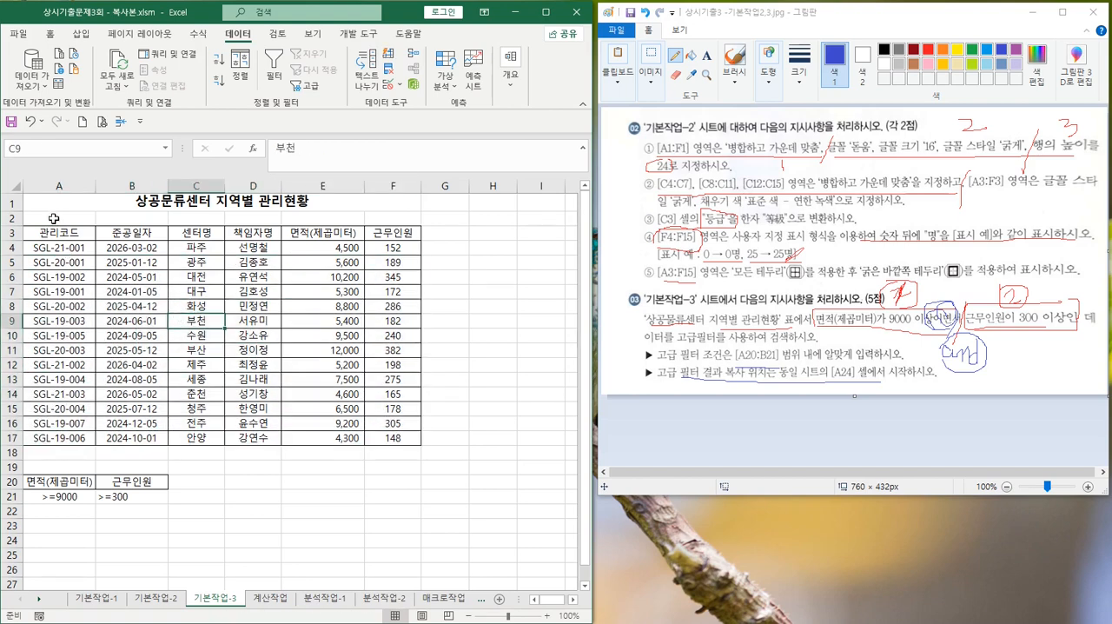
pyautogui.moveTo(54, 233); pyautogui.dragTo(381, 442)
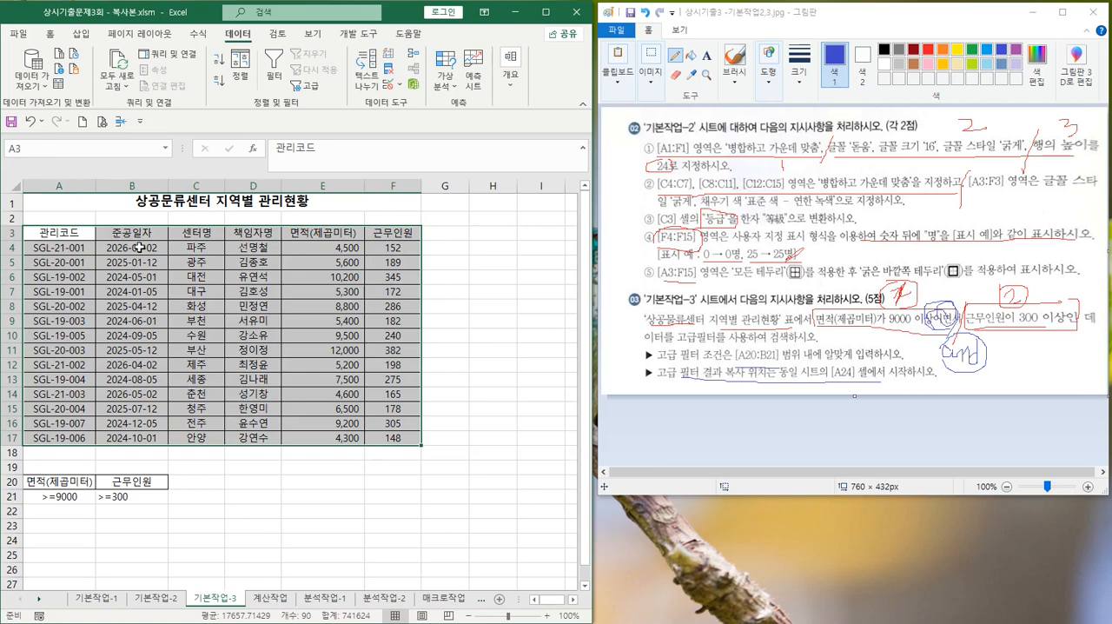
# Start an Advanced Filter on the table A3:F17 from a cell inside it, with the results copied to another location (다른 장소에 복사)
pyautogui.click(186, 319)
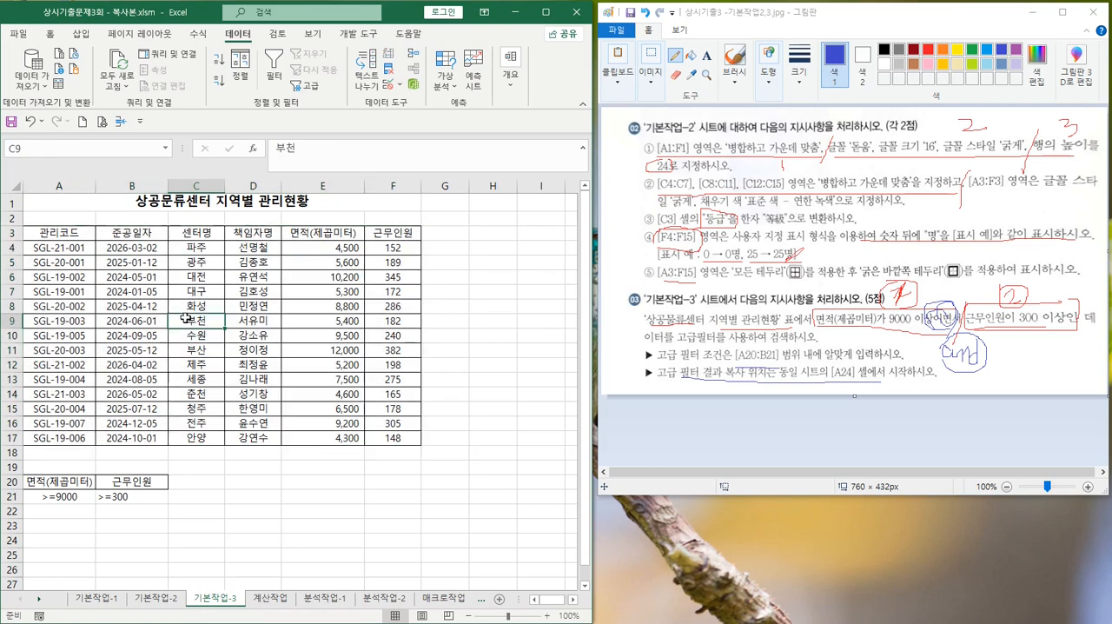
pyautogui.click(305, 86)
pyautogui.moveTo(565, 280); pyautogui.dragTo(465, 241)
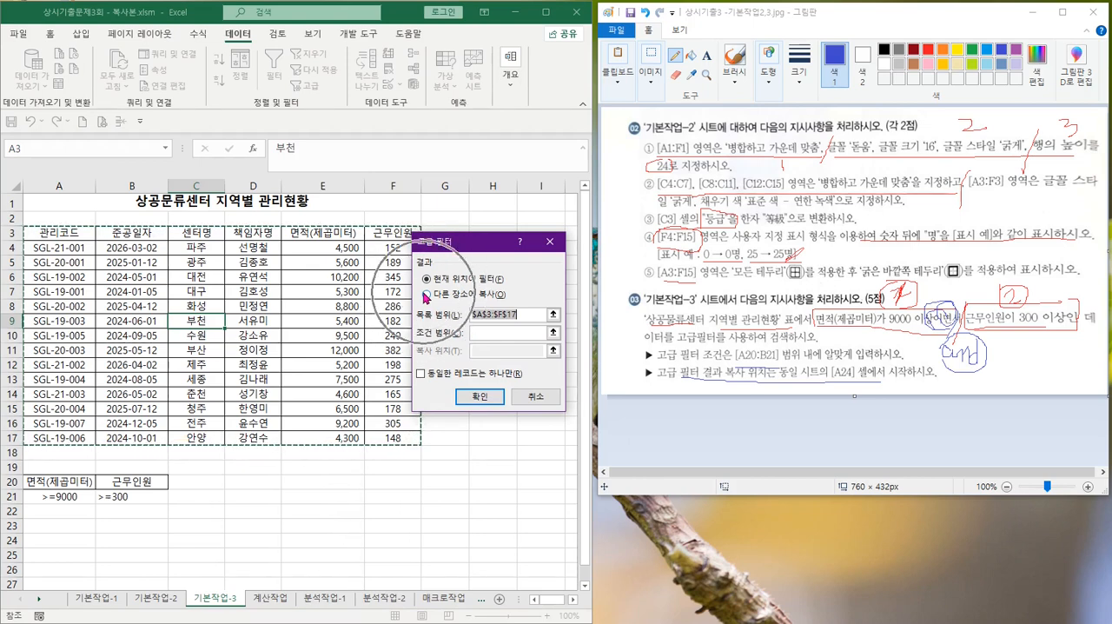
pyautogui.click(425, 296)
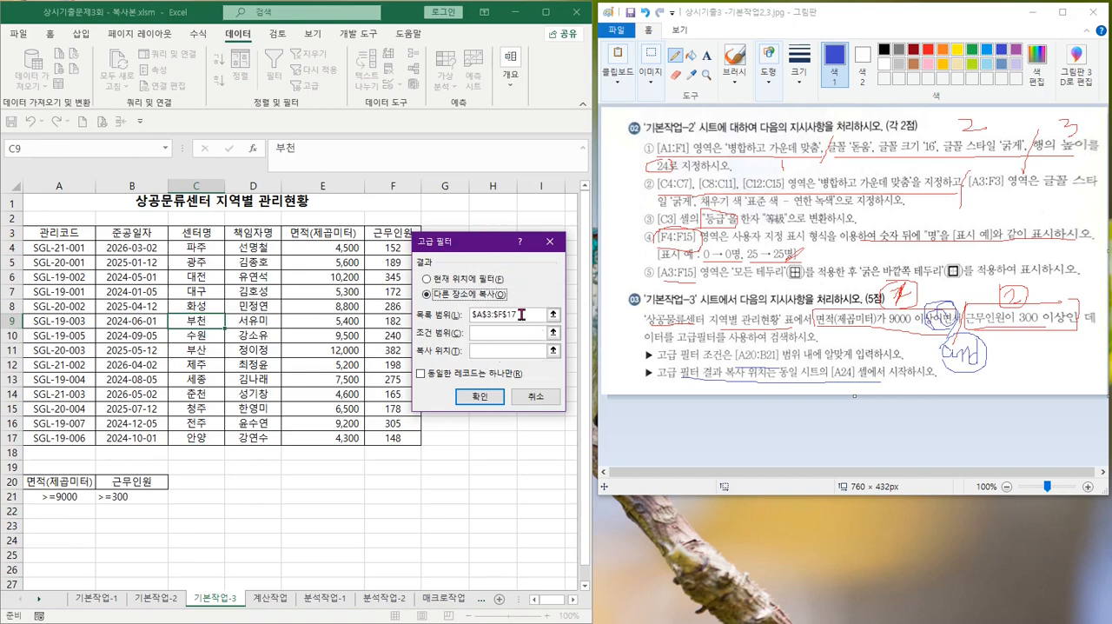
pyautogui.click(521, 315)
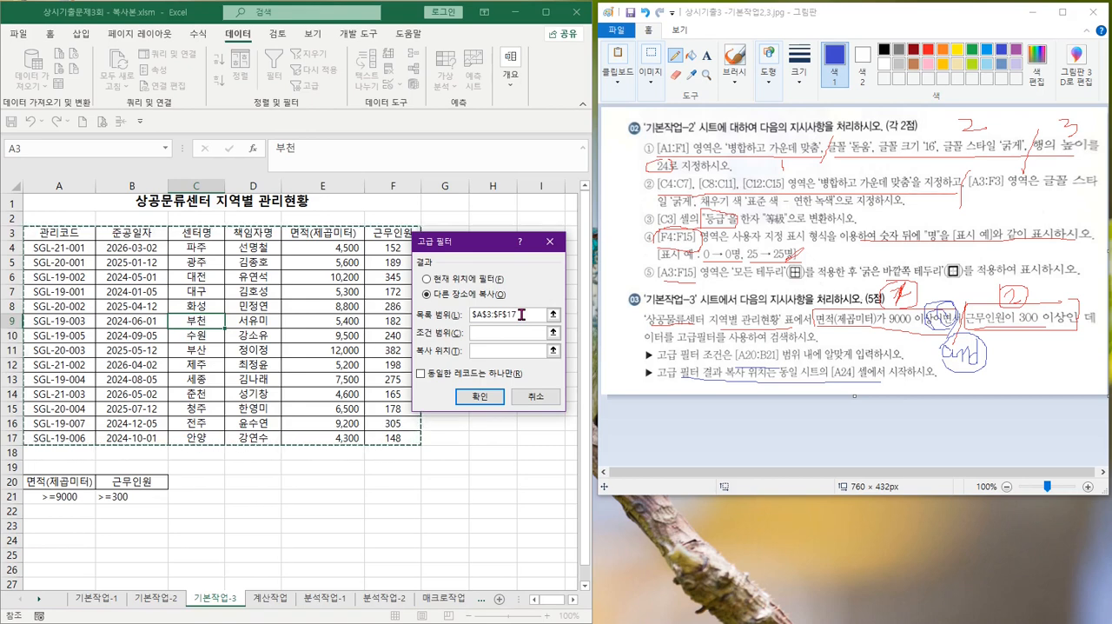
# Set the Advanced Filter's criteria range (조건 범위) to A20:B21
pyautogui.click(492, 331)
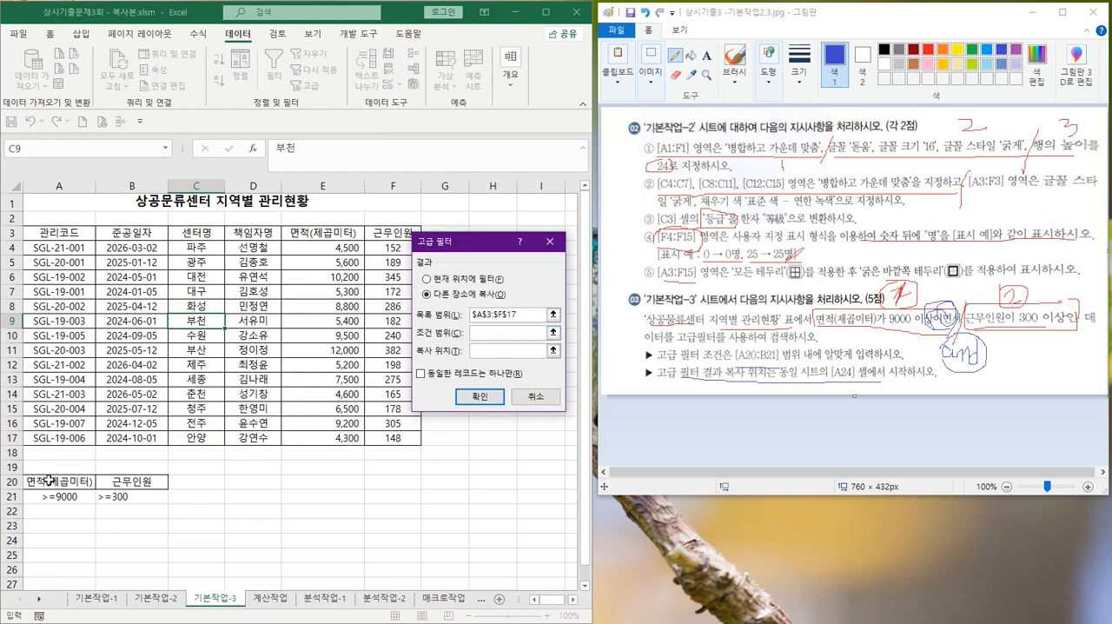
pyautogui.moveTo(35, 482); pyautogui.dragTo(111, 499)
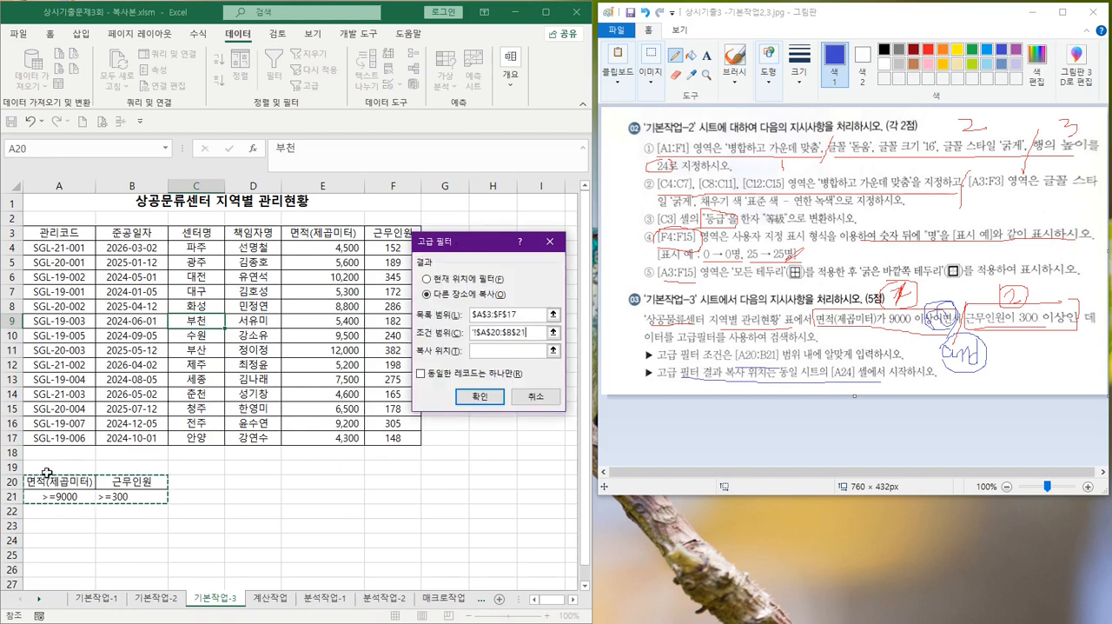
pyautogui.click(483, 350)
# Circle the result cell [A24] in the last instruction of task 03 in Paint
pyautogui.moveTo(855, 379)
pyautogui.mouseDown()
pyautogui.moveTo(832, 369)
pyautogui.moveTo(927, 377)
pyautogui.moveTo(821, 365)
pyautogui.moveTo(904, 352)
pyautogui.moveTo(826, 360)
pyautogui.moveTo(875, 393)
pyautogui.mouseUp()
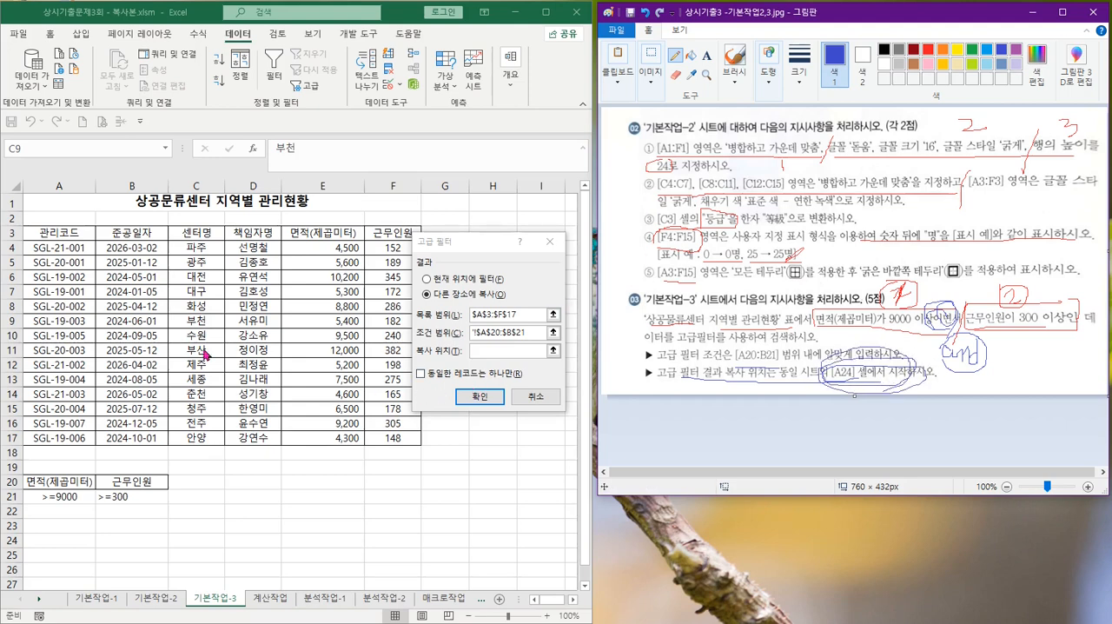
# Set the Advanced Filter's copy location (복사 위치) to A24 in Excel and run the filter
pyautogui.click(480, 351)
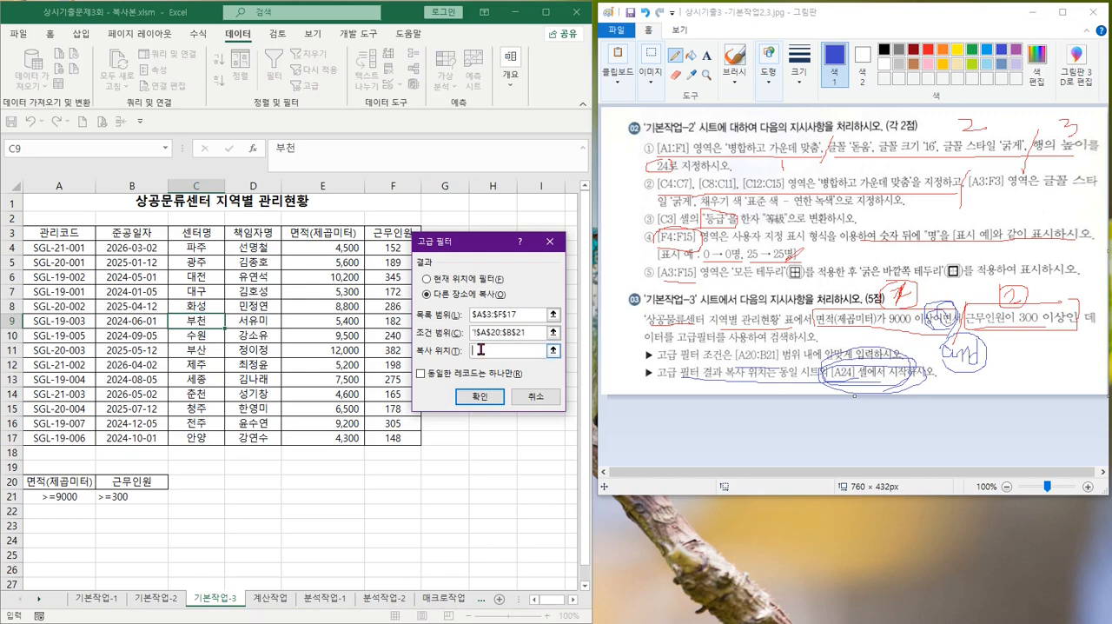
pyautogui.click(54, 540)
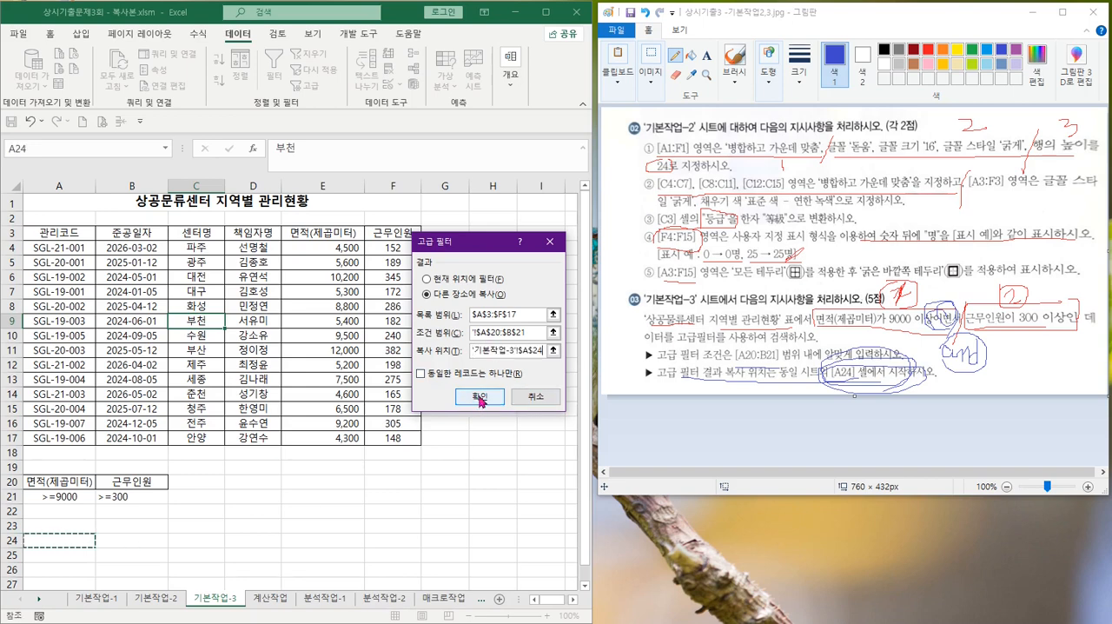
pyautogui.click(479, 398)
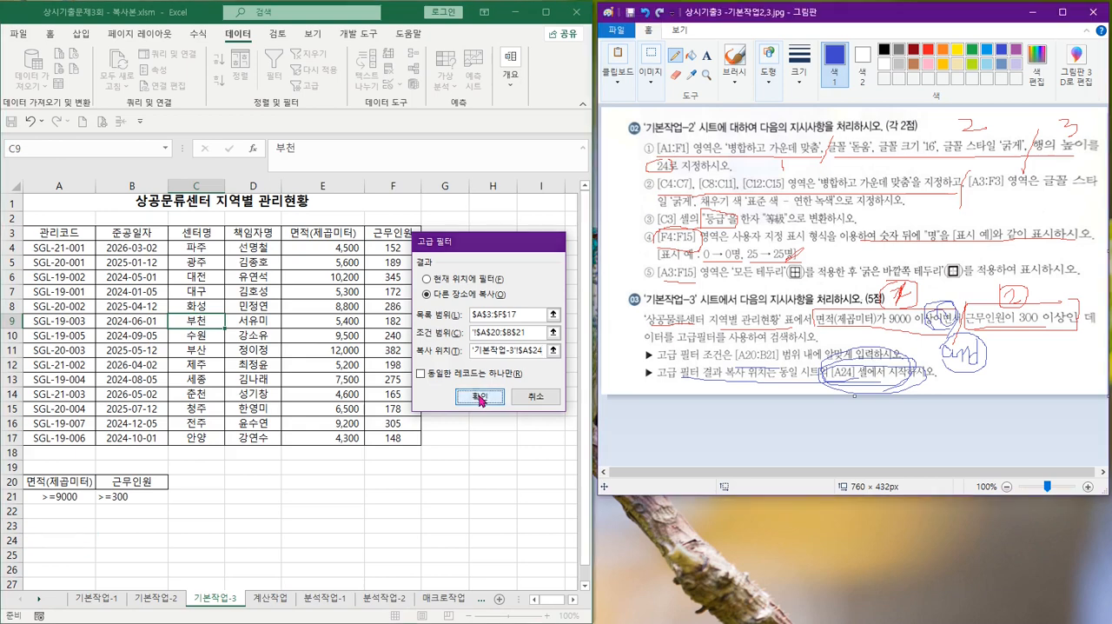
pyautogui.scroll(-2, 185, 337)
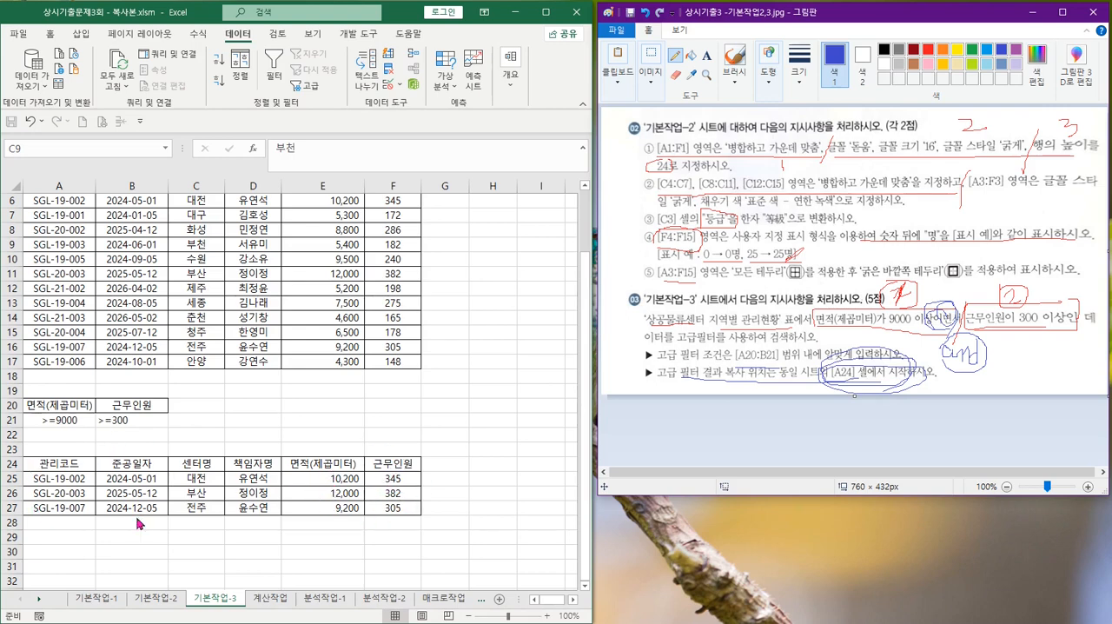
pyautogui.click(398, 398)
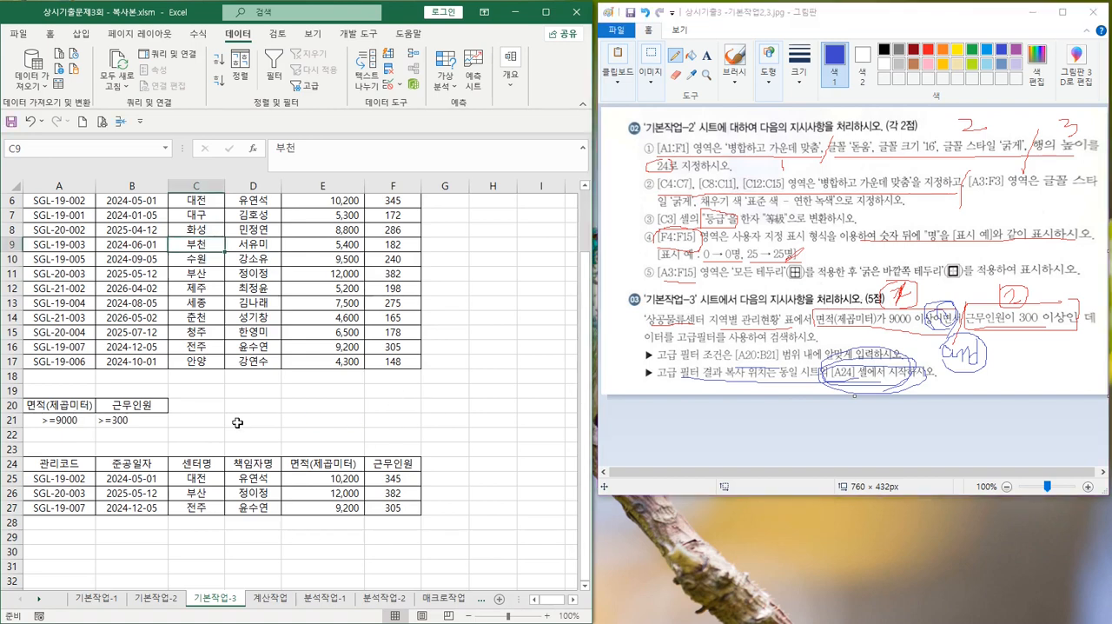
# Save the workbook and open the 분석작업-1 sheet
pyautogui.click(12, 123)
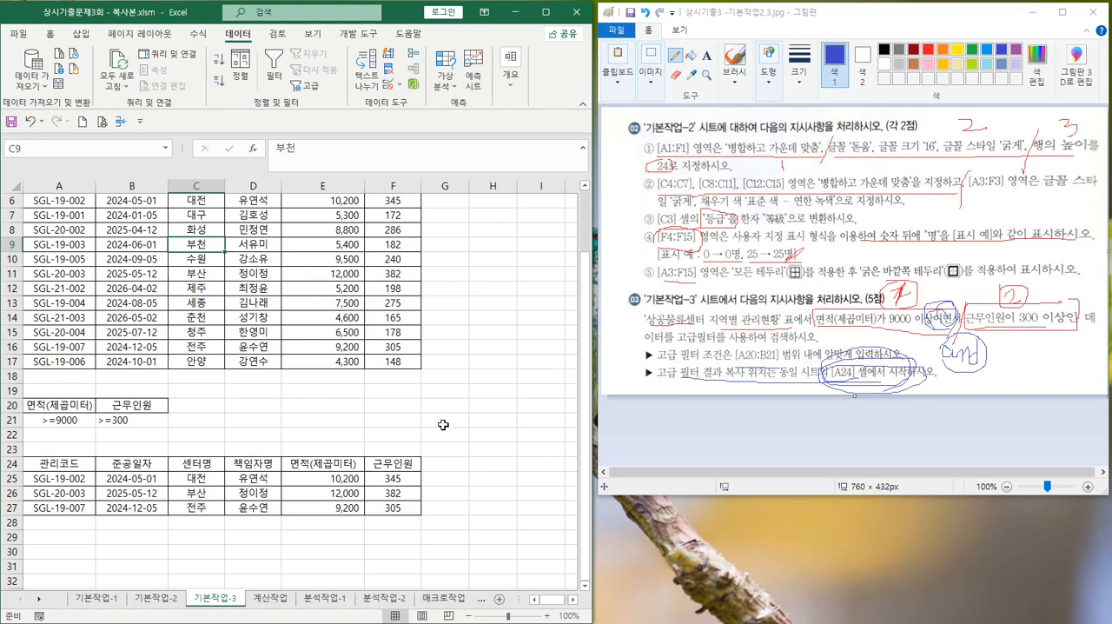
pyautogui.click(323, 600)
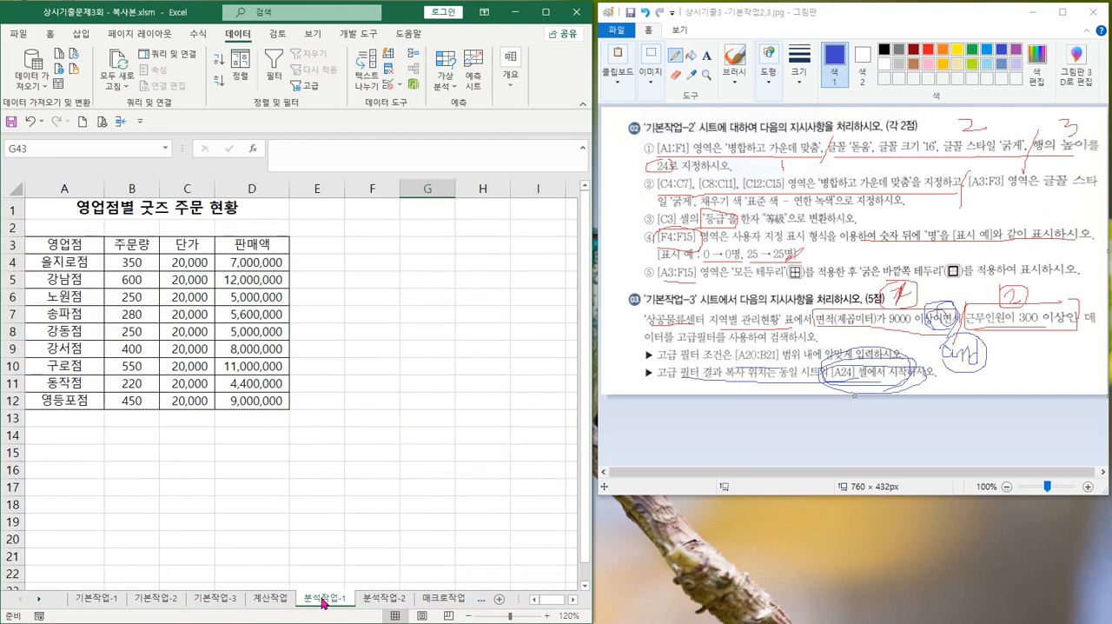
# Switch to the Paint window with 상시기출3 -분석작업.jpg in place of the current instructions image, and keep its drawing tools permanently displayed
pyautogui.click(1033, 12)
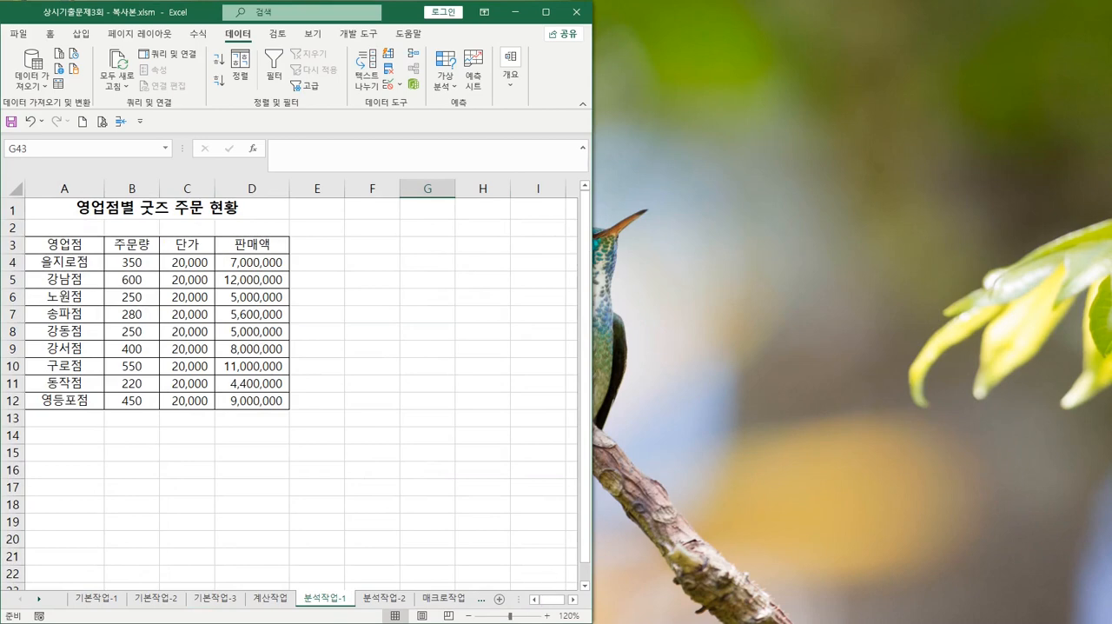
pyautogui.click(567, 623)
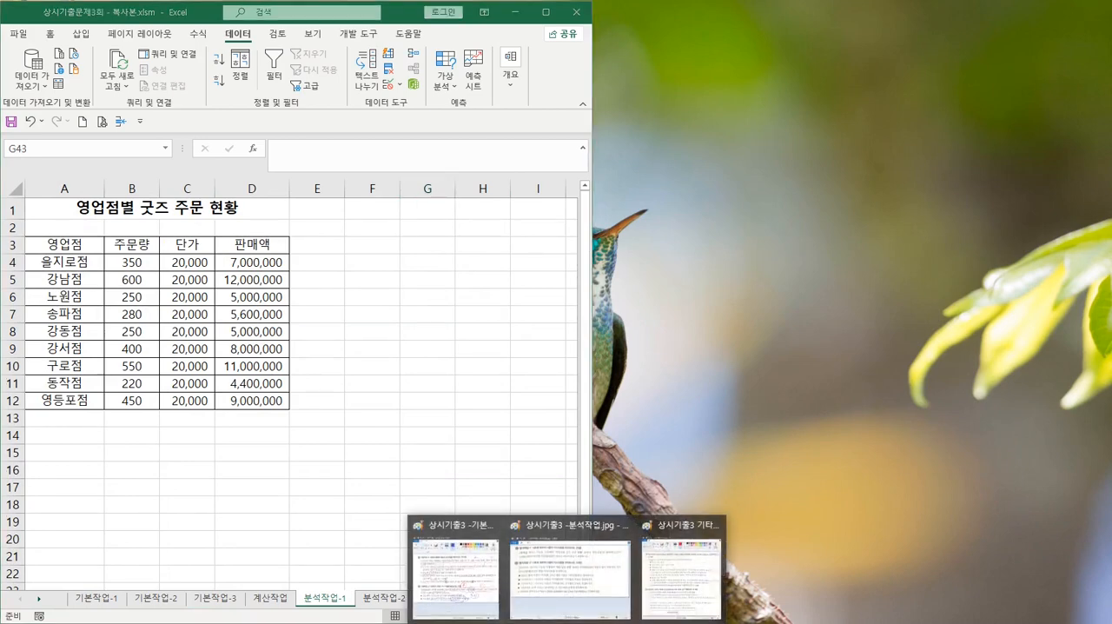
pyautogui.click(565, 580)
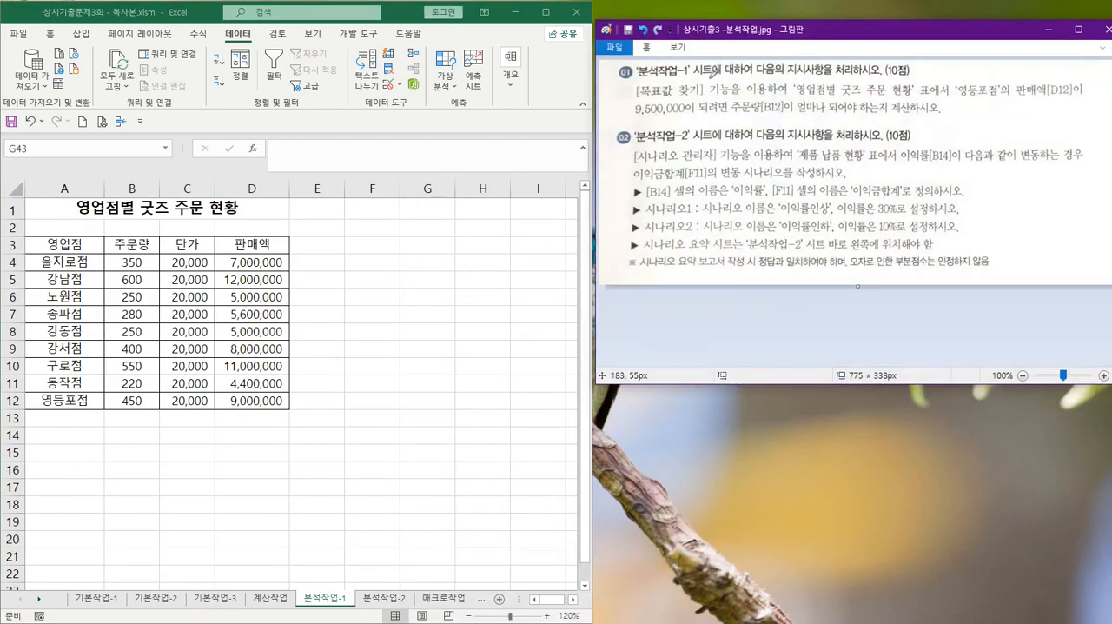
pyautogui.click(645, 48)
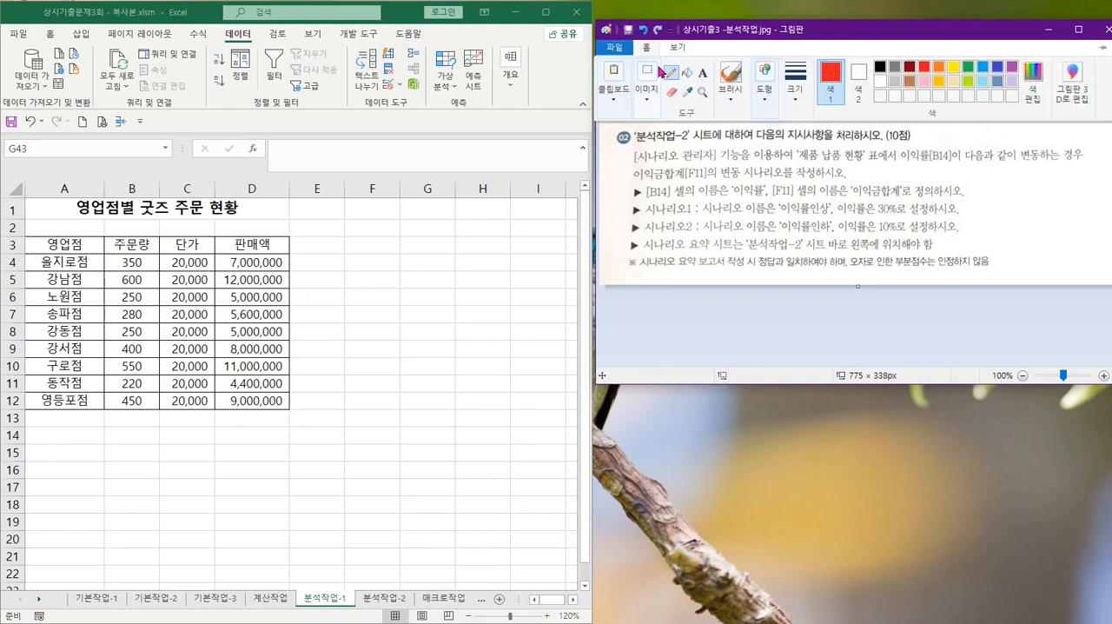
pyautogui.click(615, 50)
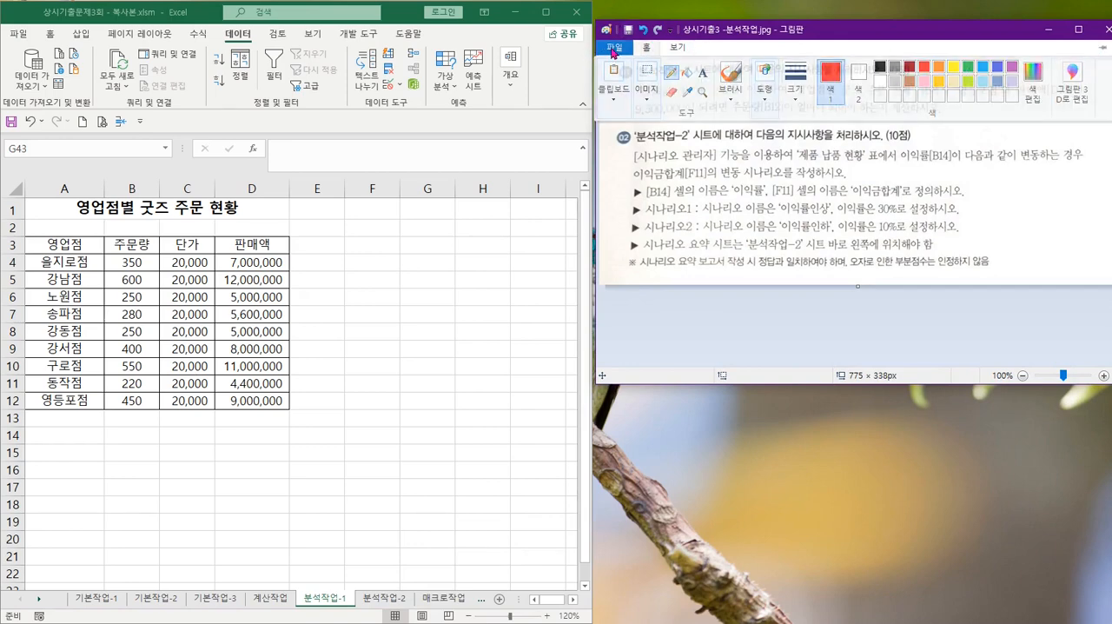
pyautogui.click(1102, 50)
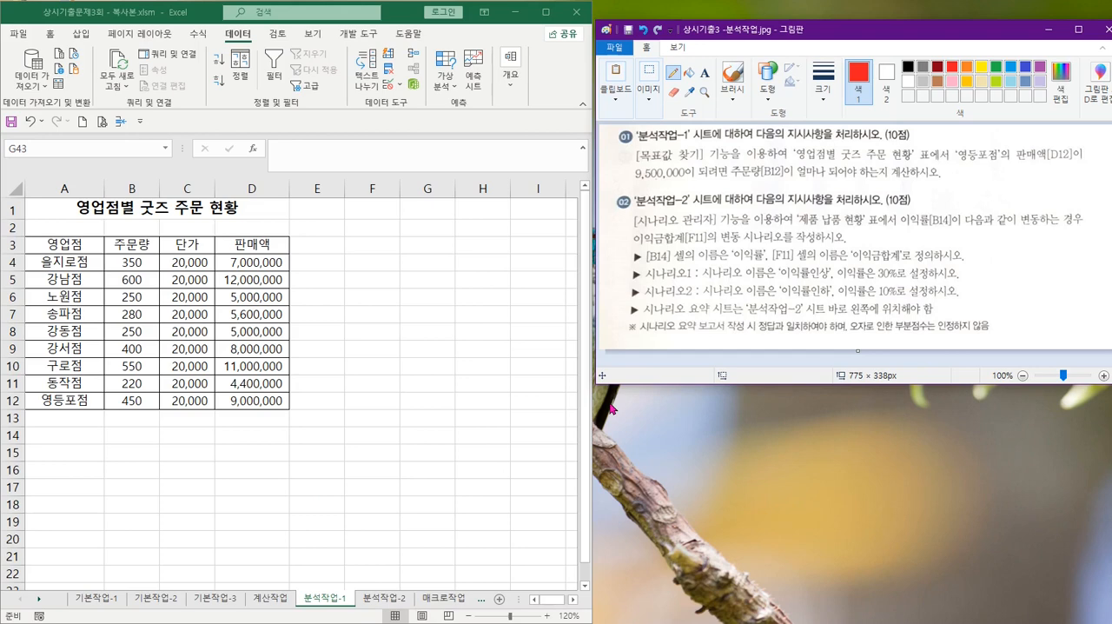
# Underline [목표값 찾기] and '영등포점'의 판매액[D12] in instruction 01 in Paint
pyautogui.moveTo(638, 161); pyautogui.dragTo(701, 157)
pyautogui.moveTo(958, 157); pyautogui.dragTo(1007, 154)
pyautogui.moveTo(1004, 158); pyautogui.dragTo(1086, 158)
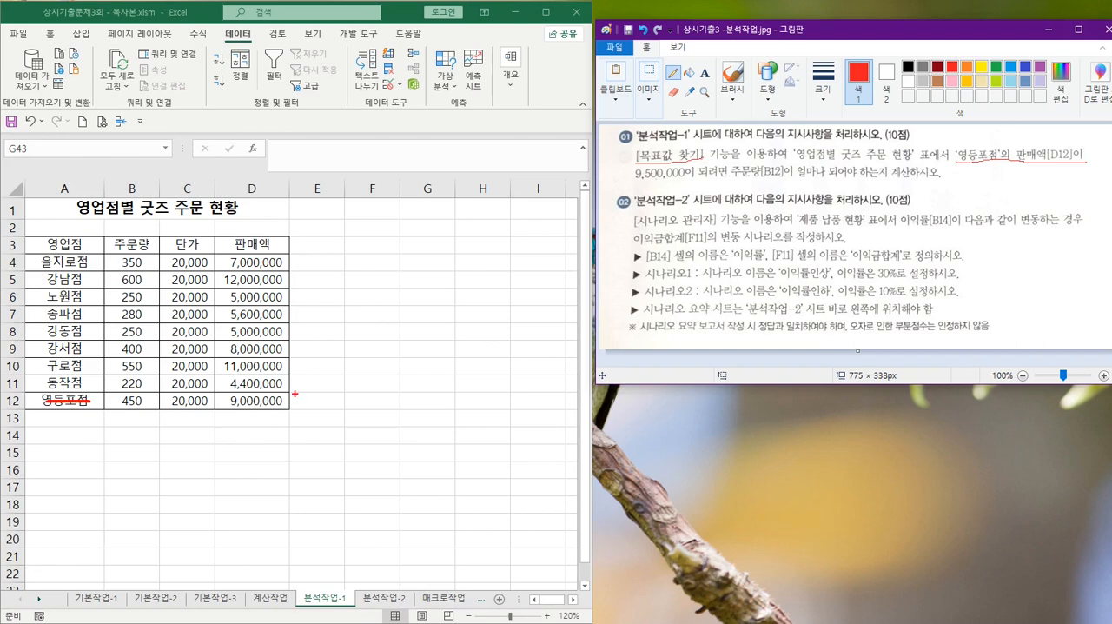
# Mark D12, the target 9,500,000 and the 주문량[B12] phrase with temporary screen ink, and clear the ink
pyautogui.moveTo(295, 394)
pyautogui.mouseDown()
pyautogui.moveTo(246, 391)
pyautogui.moveTo(286, 405)
pyautogui.mouseUp()
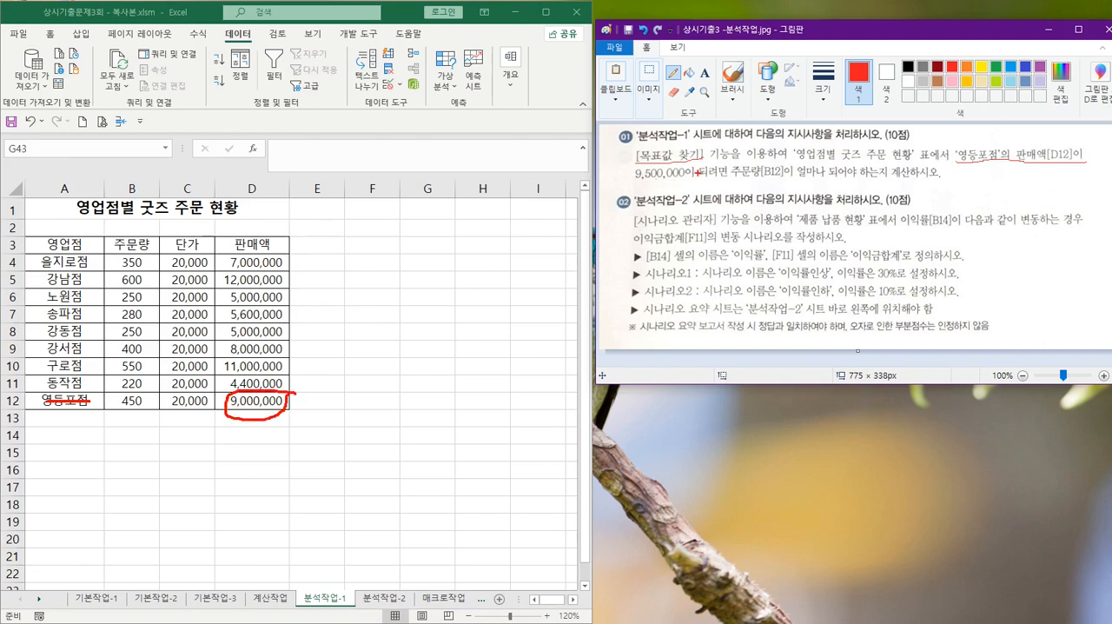
pyautogui.moveTo(697, 173); pyautogui.dragTo(661, 187)
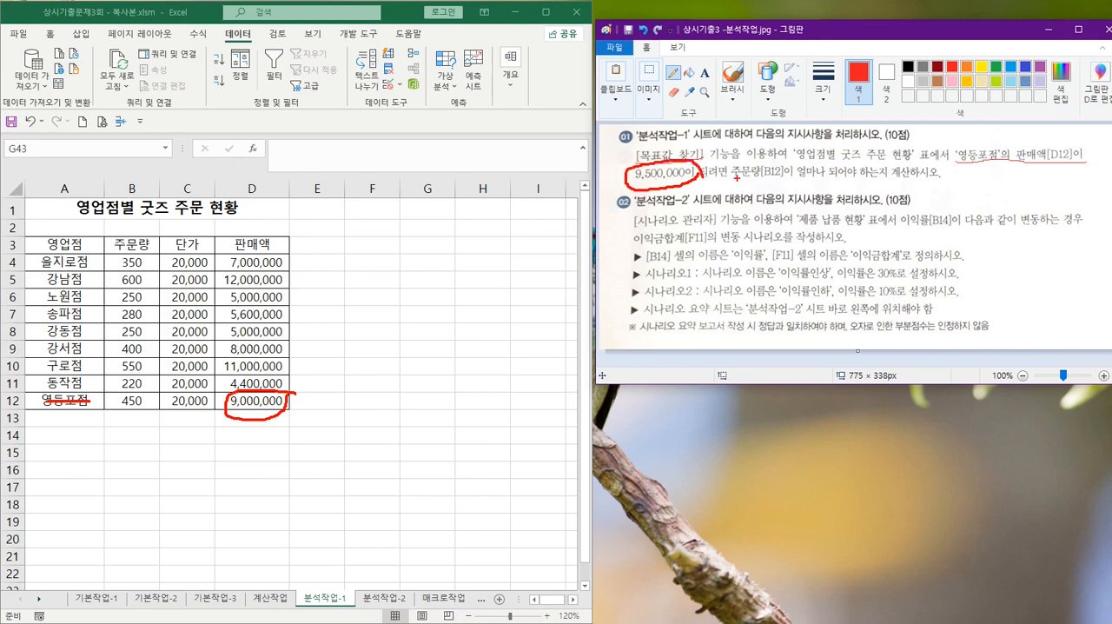
pyautogui.moveTo(818, 181); pyautogui.dragTo(891, 177)
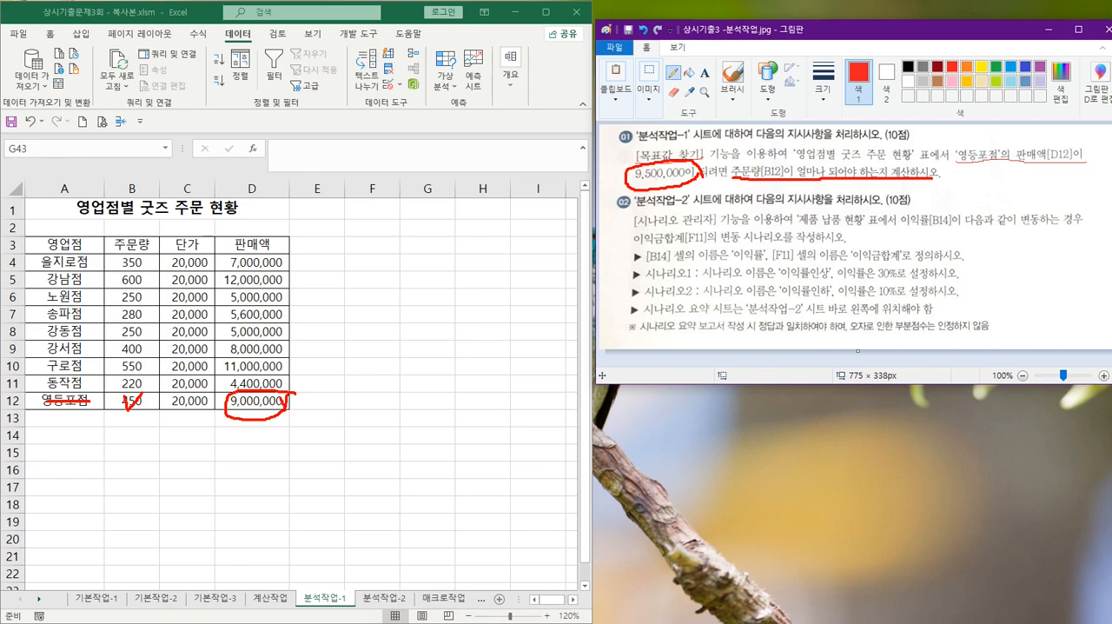
pyautogui.moveTo(287, 398); pyautogui.dragTo(349, 366)
pyautogui.press('Escape')
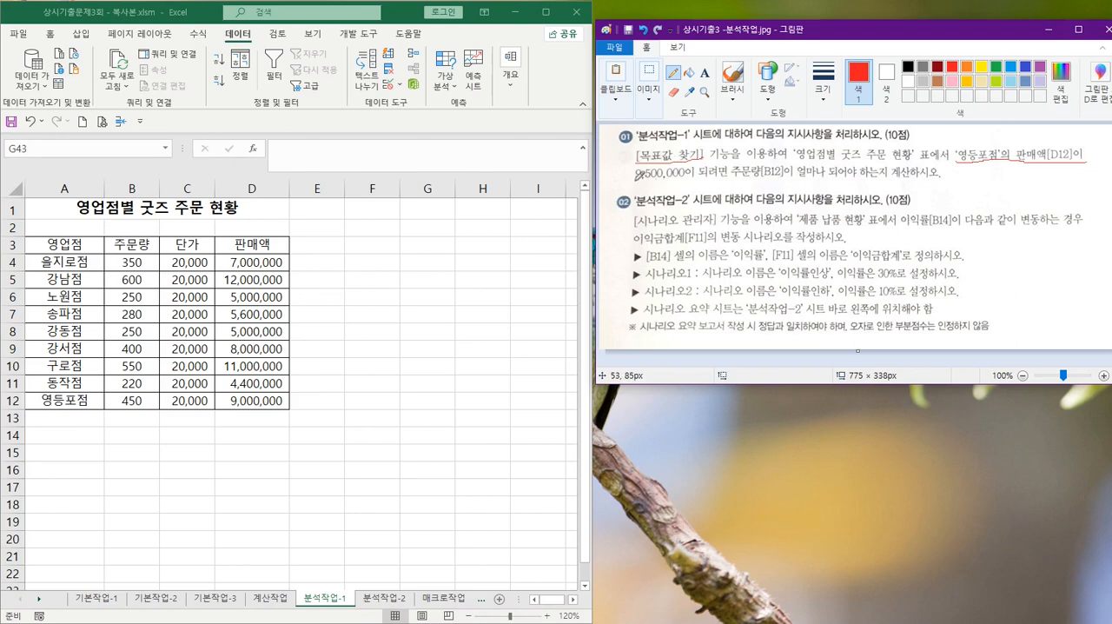
# Underline 9,500,000 and mark the 판매액[D12] and 주문량[B12] references in instruction 01 in Paint
pyautogui.moveTo(636, 179); pyautogui.dragTo(698, 179)
pyautogui.moveTo(1045, 137)
pyautogui.mouseDown()
pyautogui.moveTo(1034, 160)
pyautogui.moveTo(1031, 139)
pyautogui.moveTo(1049, 139)
pyautogui.mouseUp()
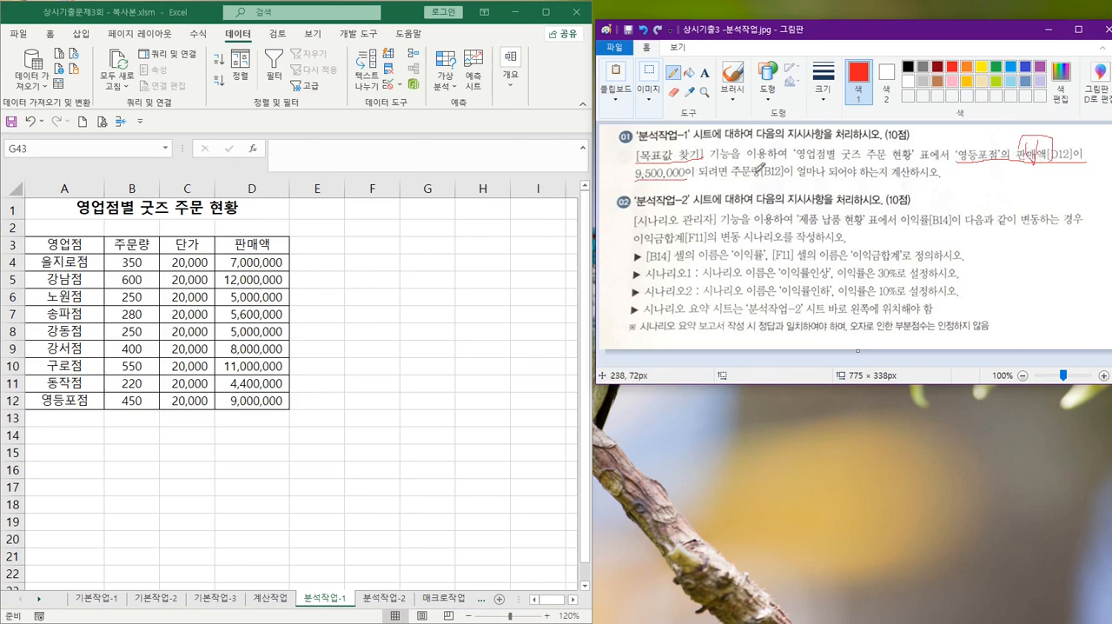
pyautogui.moveTo(768, 165); pyautogui.dragTo(770, 193)
pyautogui.moveTo(966, 160); pyautogui.dragTo(1074, 160)
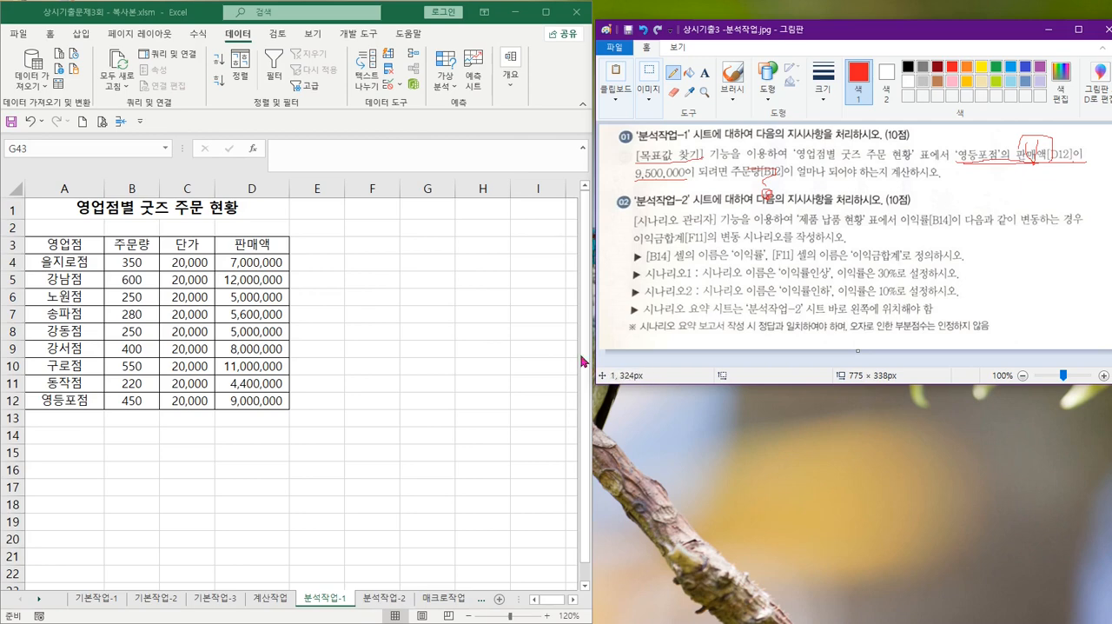
# Check the formula in D12 in Excel and enter the note heading 목표값 찾기 in F3
pyautogui.click(250, 400)
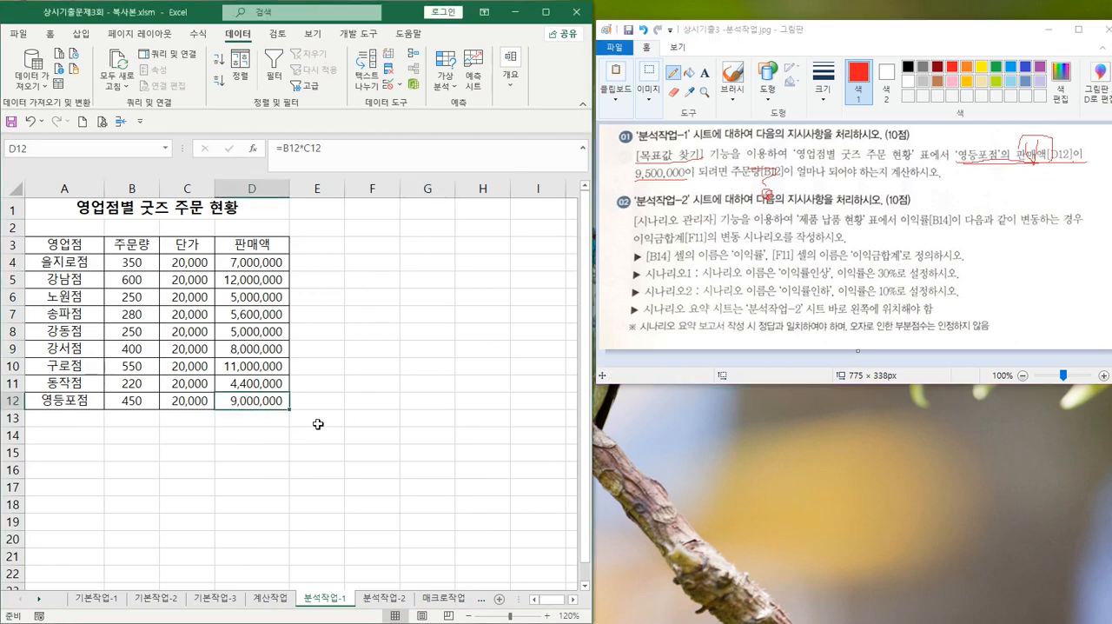
pyautogui.click(372, 249)
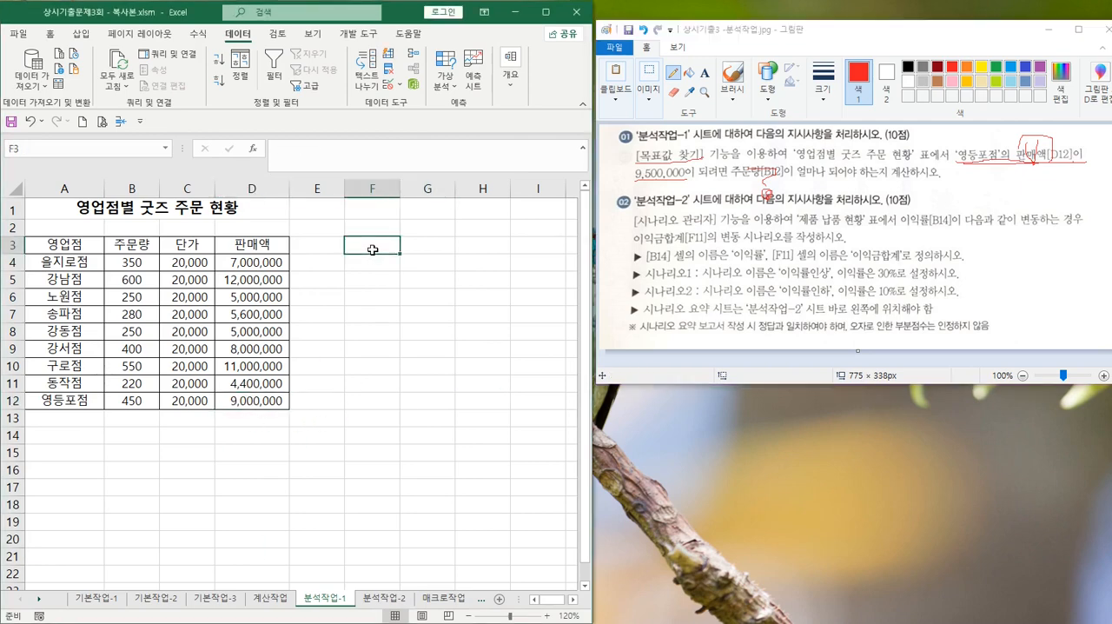
pyautogui.write('목ㅍ')
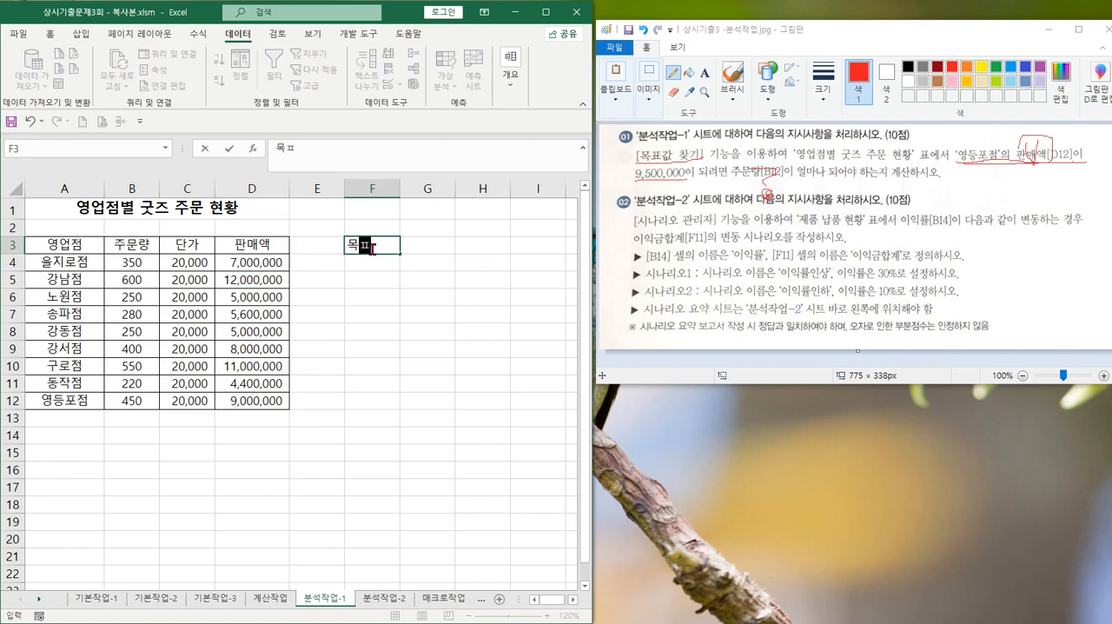
pyautogui.write('표값 찾ㄱ')
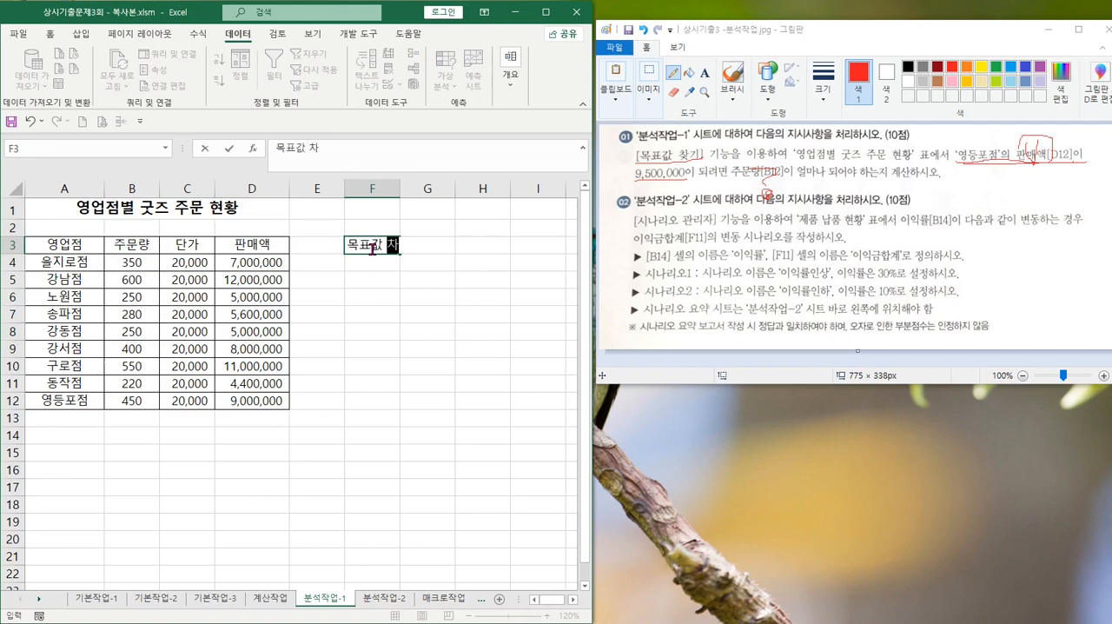
pyautogui.write('ㅣ')
pyautogui.press('Return')
pyautogui.press('Return')
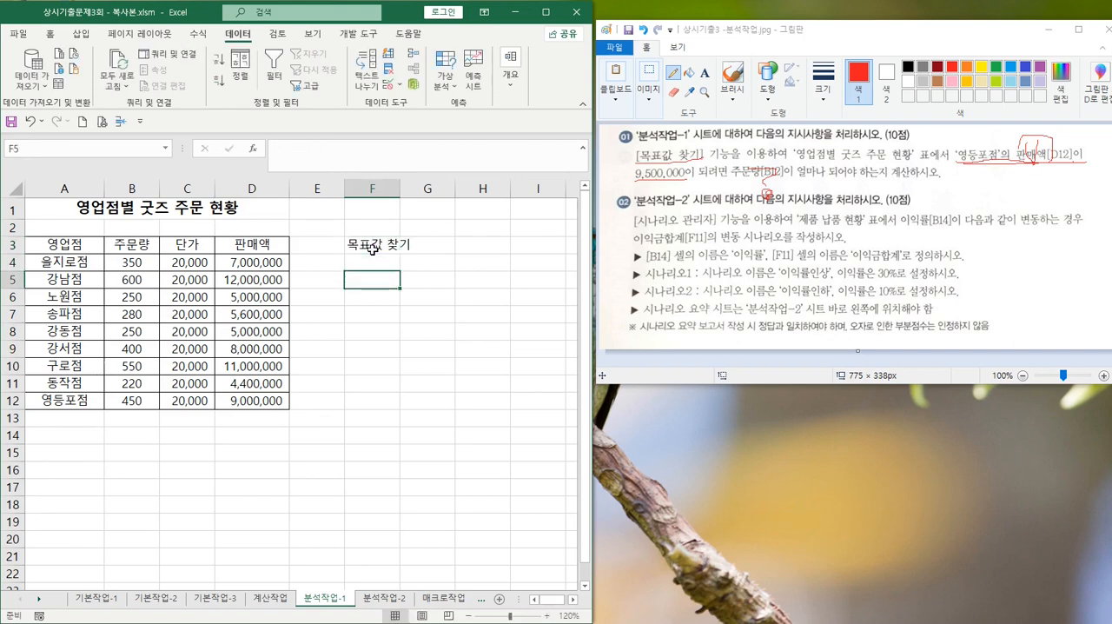
# Enter the note 데이터 - 가상분석 - 목표값 찾기 in F5
pyautogui.write('데ㅊ')
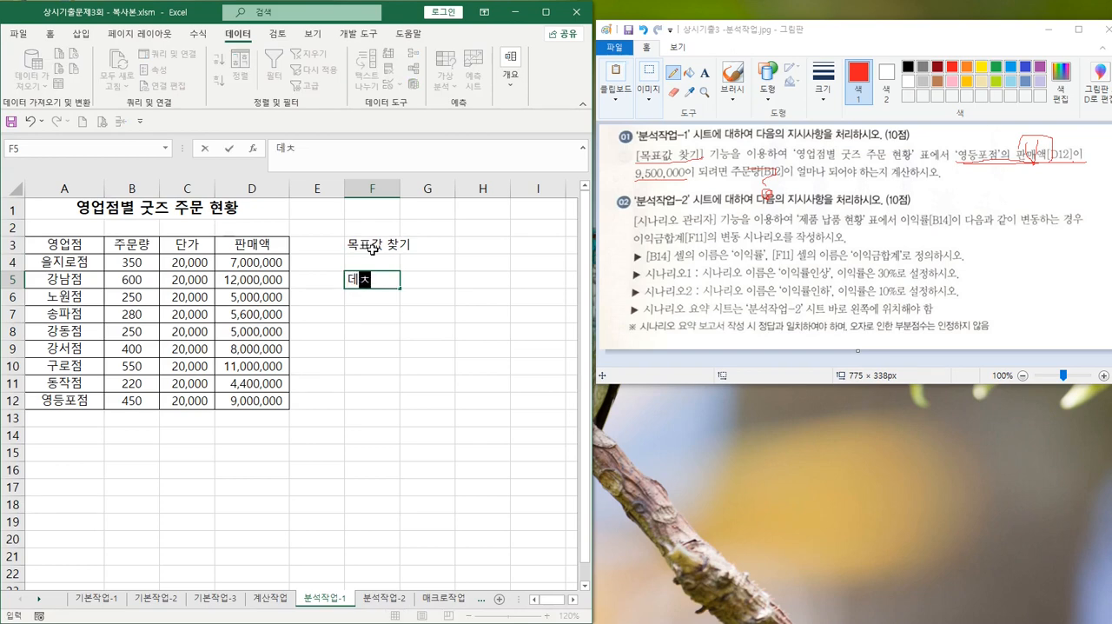
pyautogui.press('BackSpace')
pyautogui.write('이터 - 가상ㅂ')
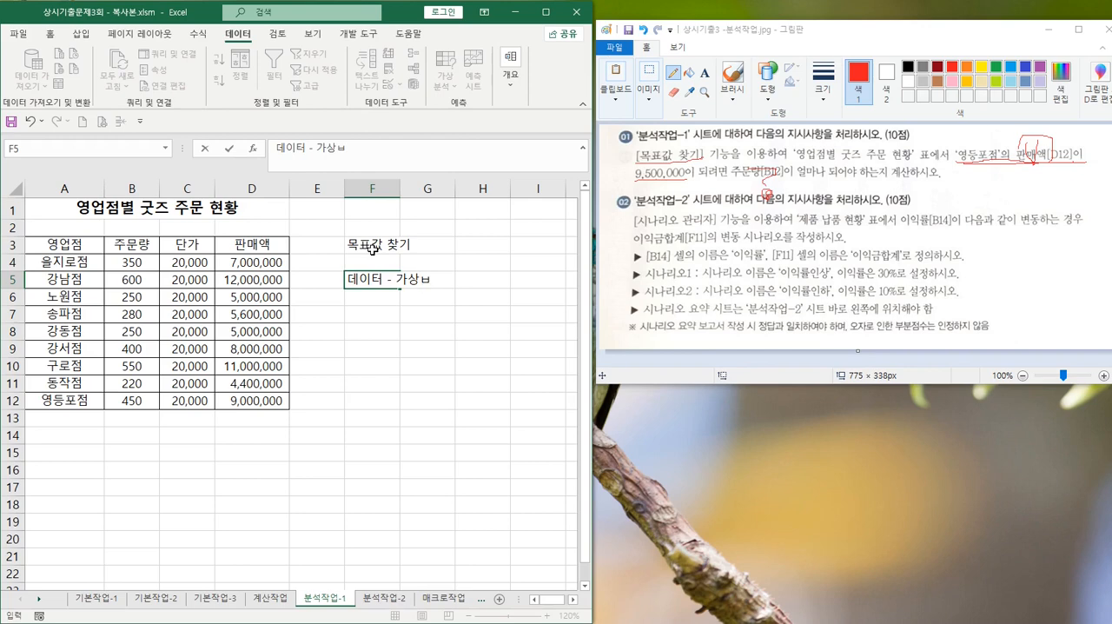
pyautogui.write('분석')
pyautogui.write(' - 목ㅍ')
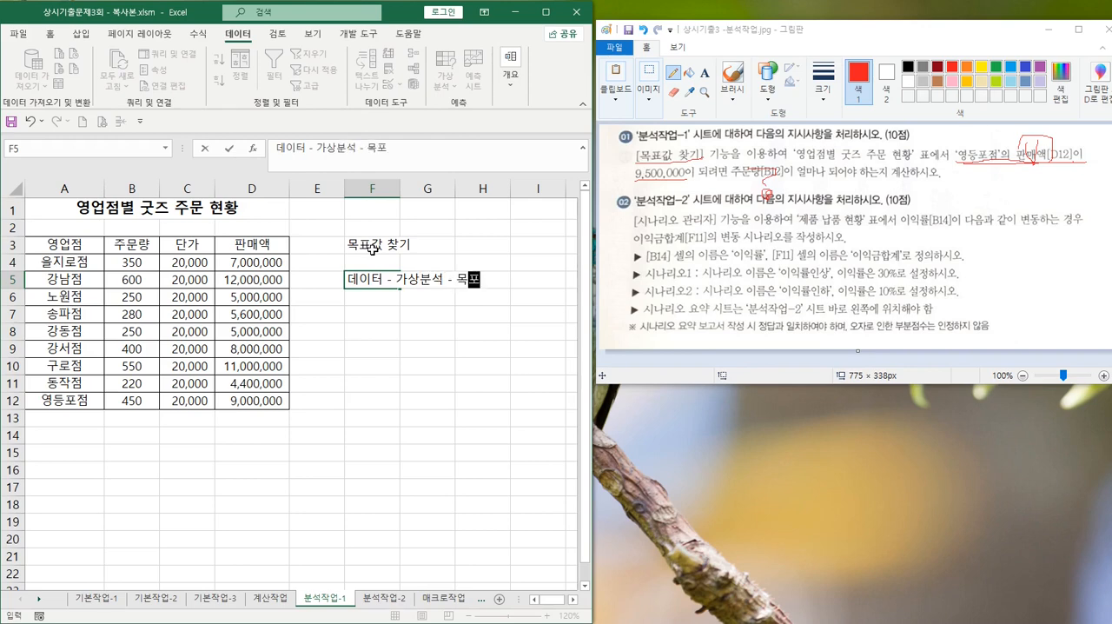
pyautogui.write('표값')
pyautogui.write(' 찾기')
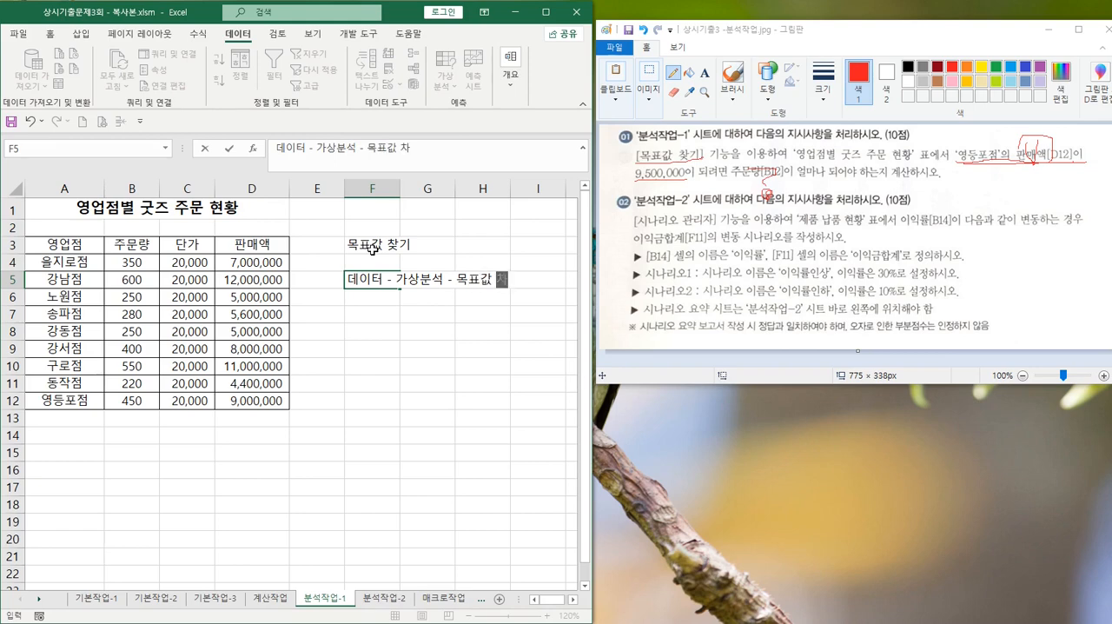
pyautogui.hotkey('ctrl', 'Return')
pyautogui.press('Return')
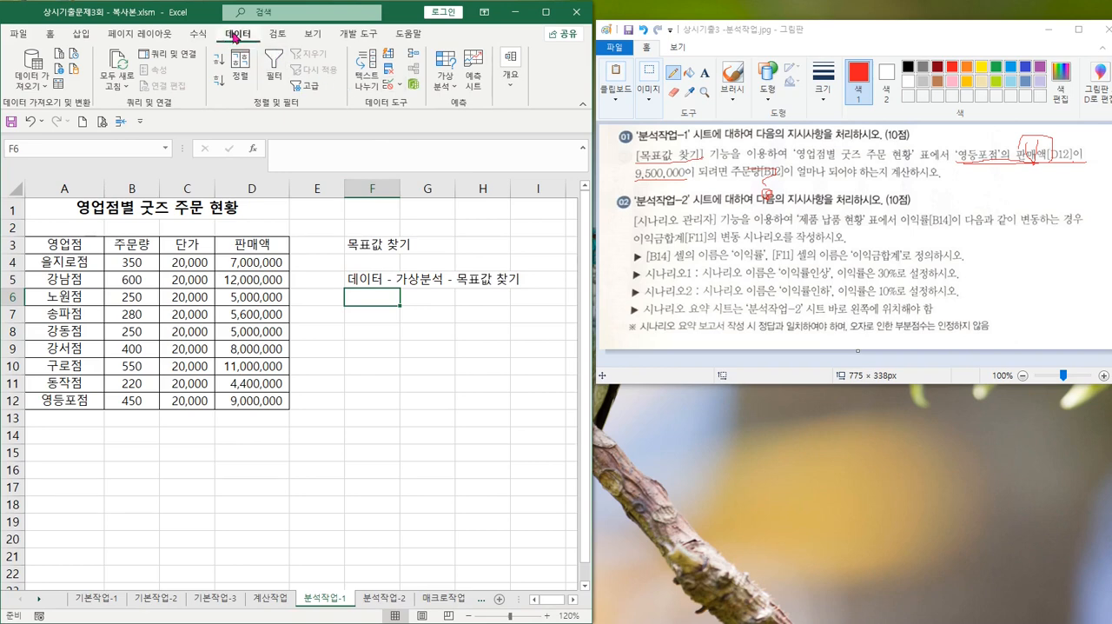
pyautogui.click(447, 86)
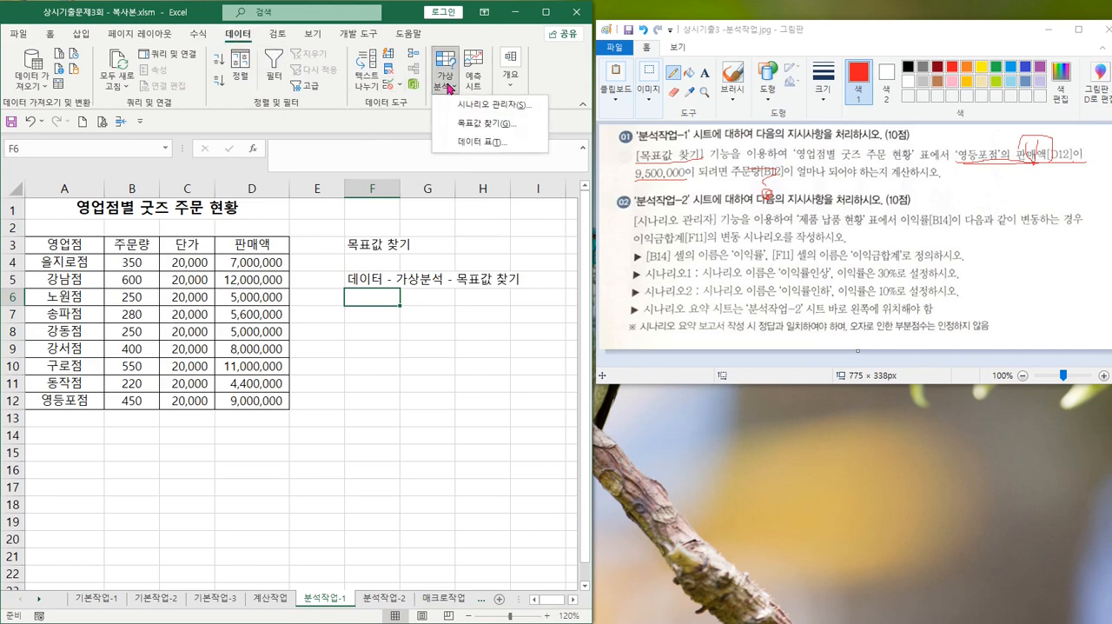
pyautogui.click(484, 127)
pyautogui.moveTo(464, 276); pyautogui.dragTo(383, 309)
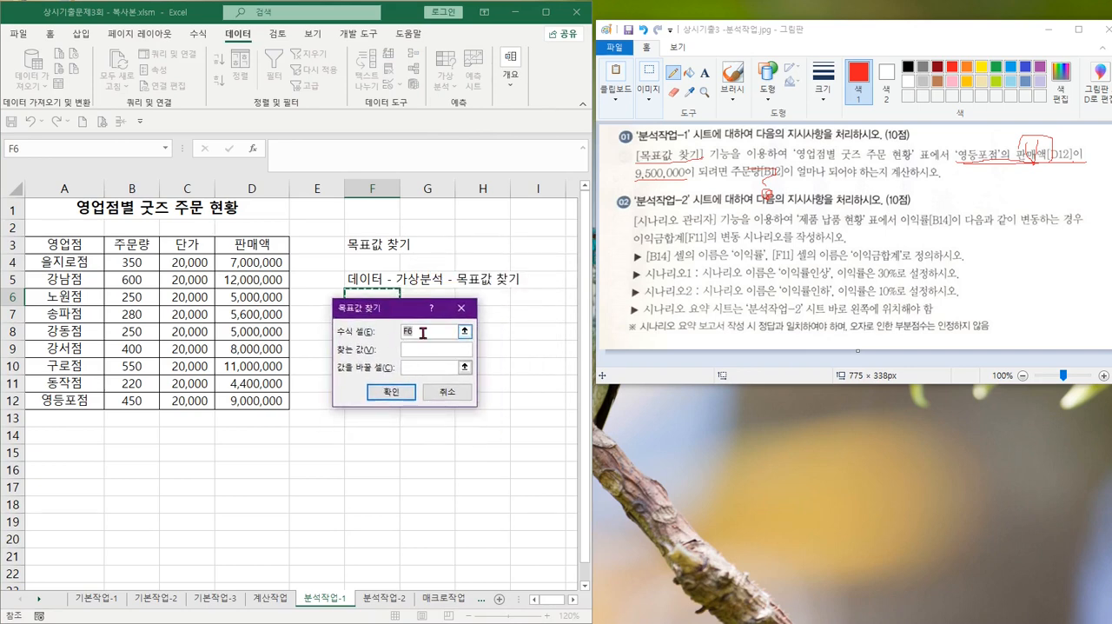
pyautogui.click(465, 331)
pyautogui.click(246, 403)
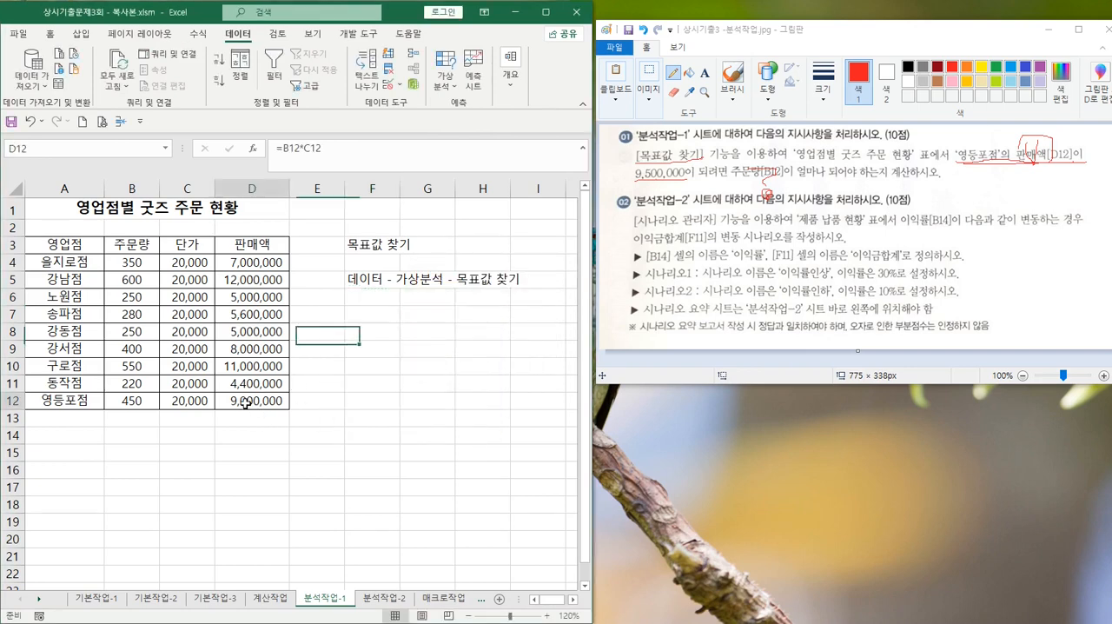
pyautogui.press('ctrl')
pyautogui.press('ctrl')
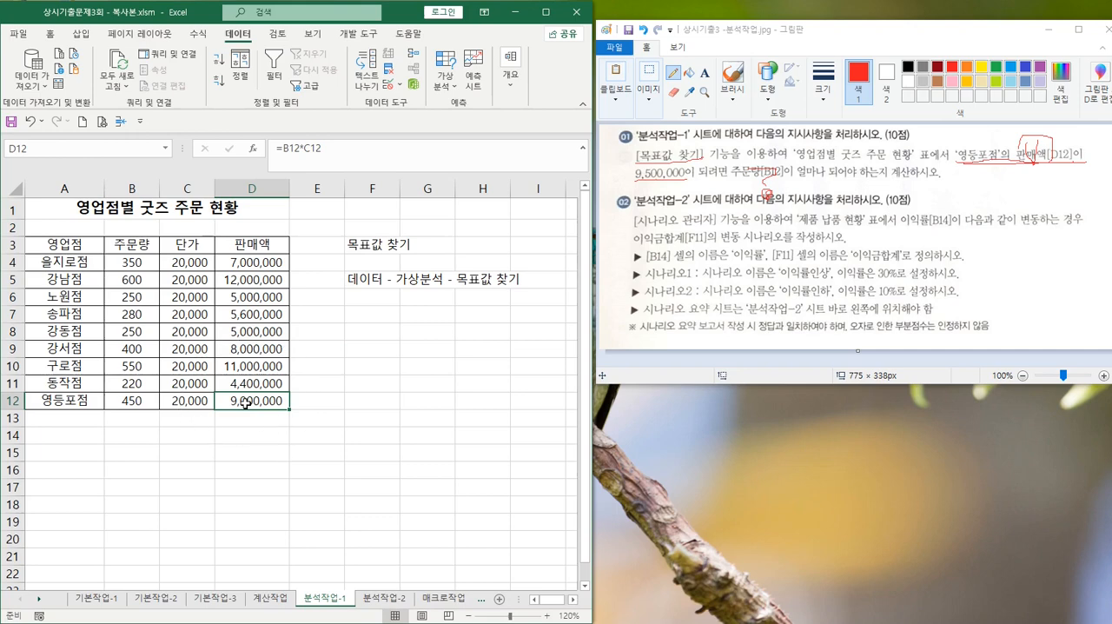
pyautogui.click(372, 310)
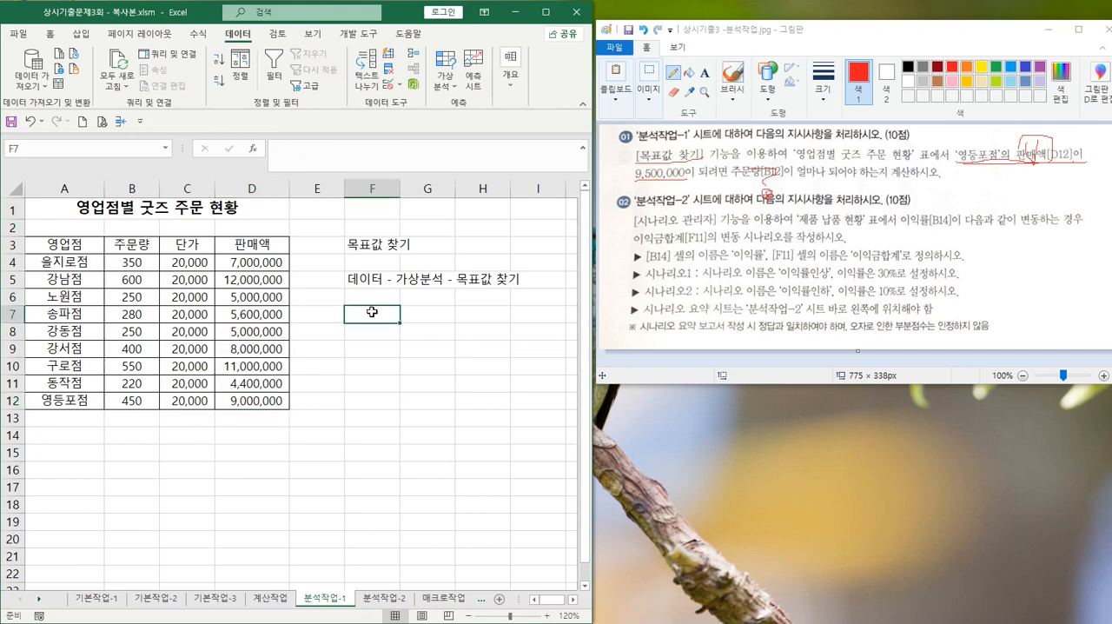
# Start Goal Seek (목표값 찾기) from D12 so that it is the formula cell (수식 셀)
pyautogui.click(251, 403)
pyautogui.press('ctrl')
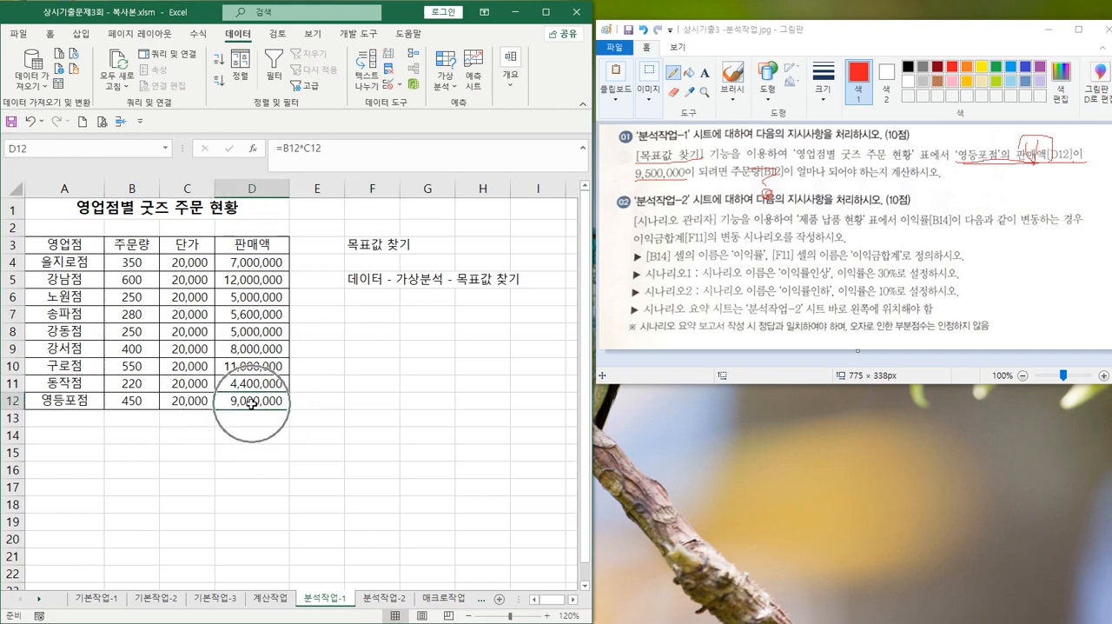
pyautogui.press('ctrl')
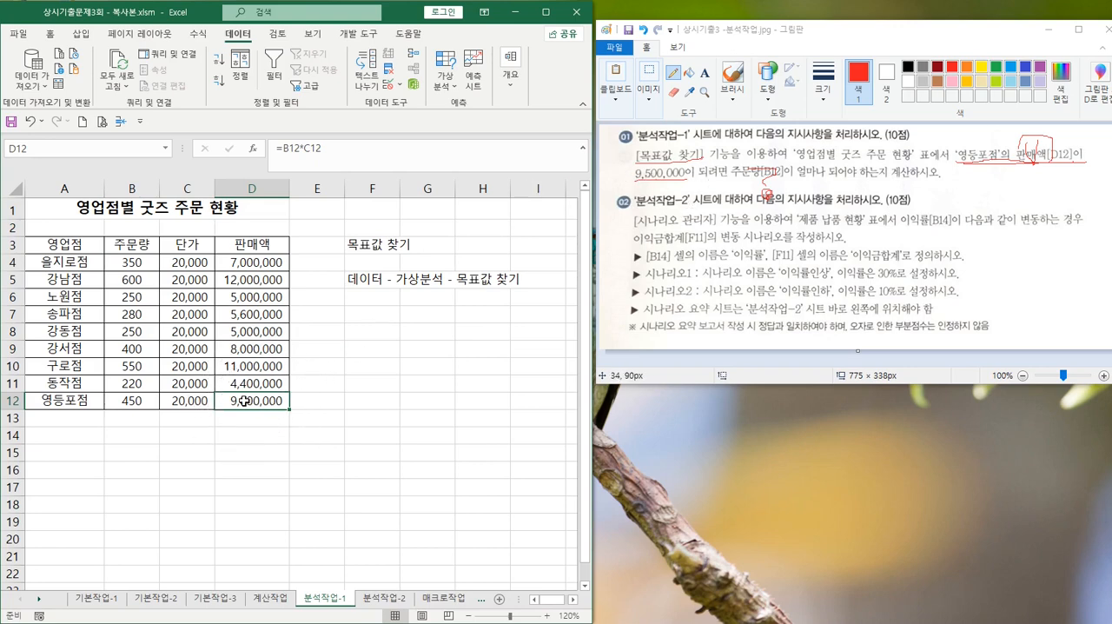
pyautogui.press('ctrl')
pyautogui.click(445, 70)
pyautogui.click(477, 130)
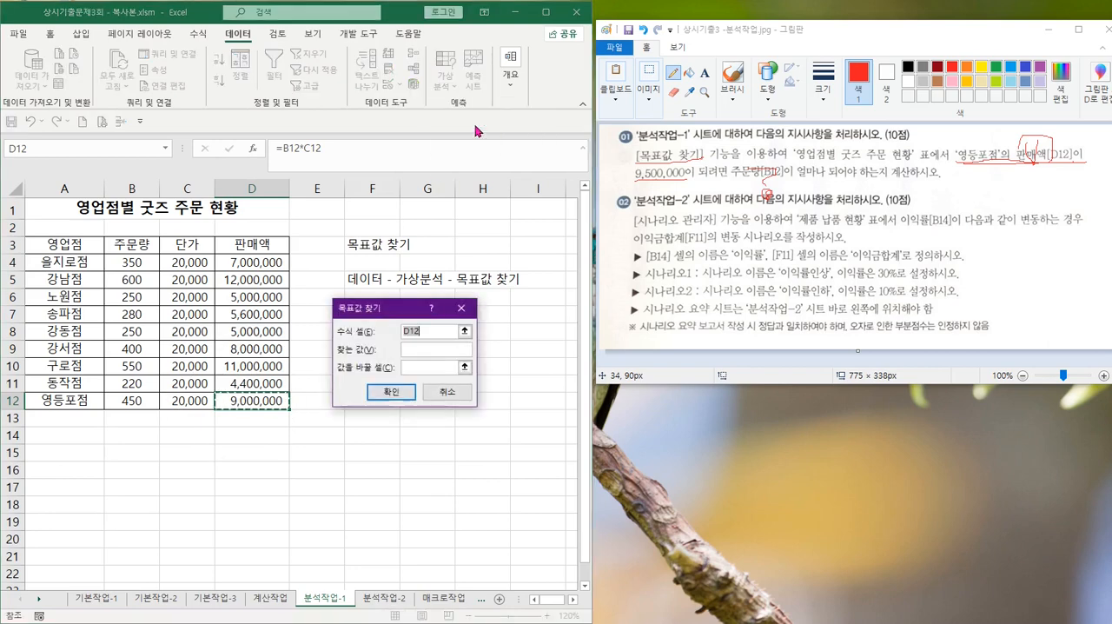
# Circle 9,500,000 in instruction 01 in Paint and set Excel's Goal Seek target value (찾는 값) to 9500000
pyautogui.click(404, 349)
pyautogui.moveTo(653, 166)
pyautogui.mouseDown()
pyautogui.moveTo(673, 166)
pyautogui.moveTo(665, 188)
pyautogui.moveTo(664, 163)
pyautogui.moveTo(686, 163)
pyautogui.mouseUp()
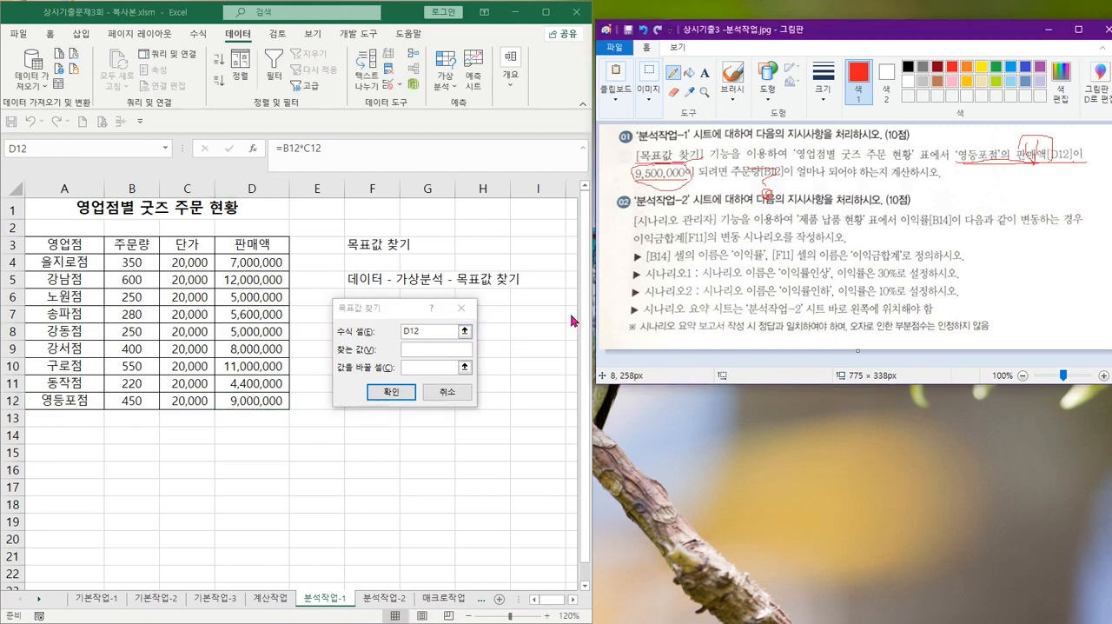
pyautogui.click(420, 349)
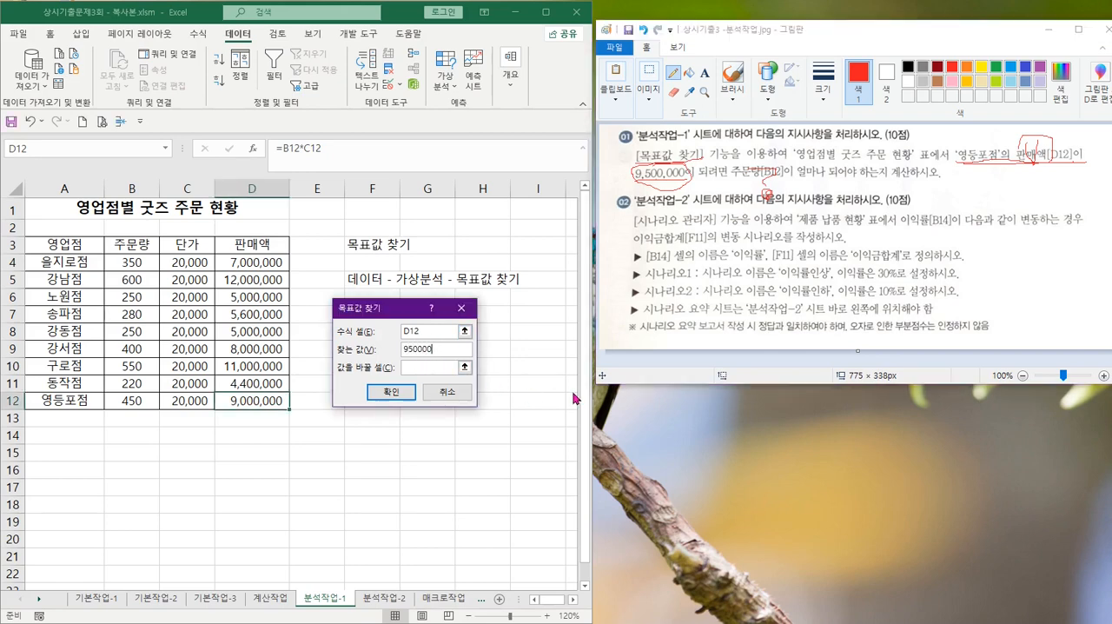
pyautogui.press('Tab')
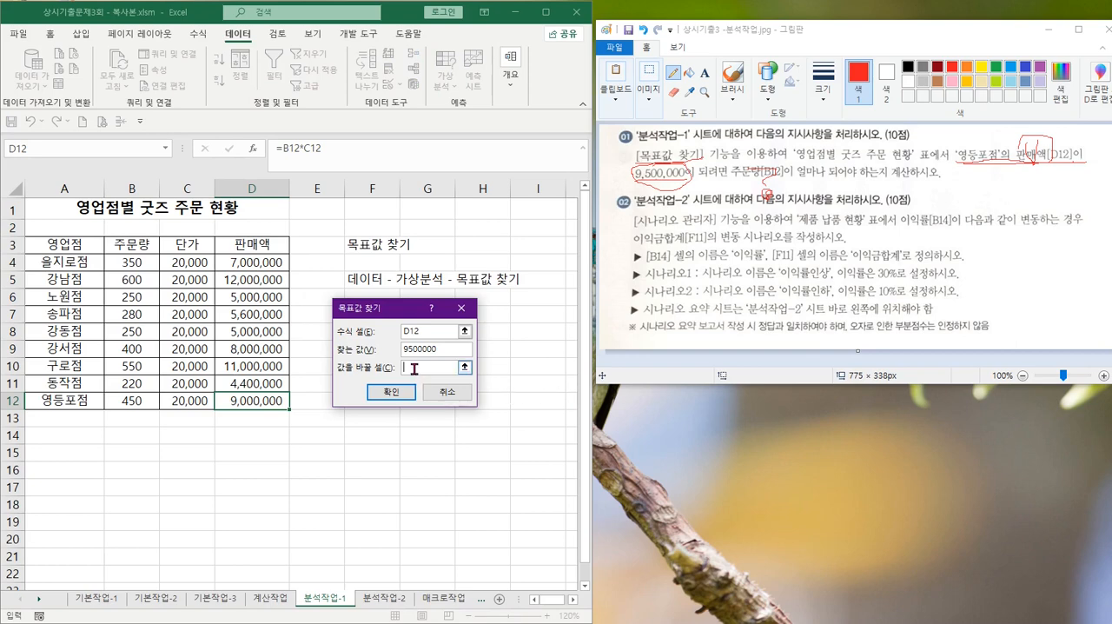
# Try Goal Seek with B12 as the changing cell (값을 바꿀 셀), mark the results in B12 and D12, and cancel
pyautogui.click(749, 171)
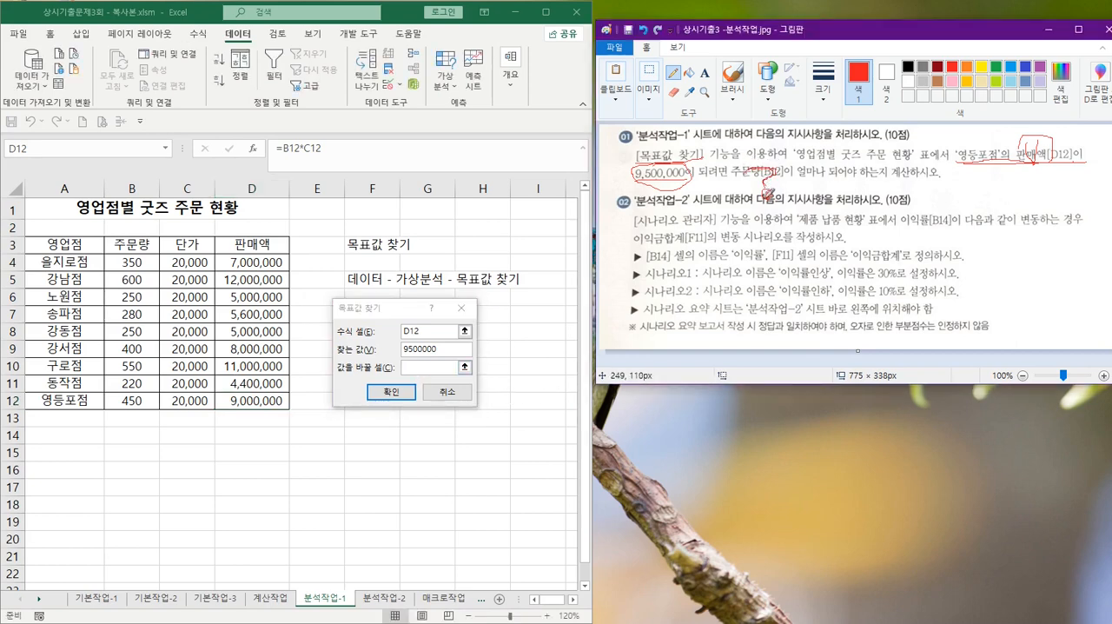
pyautogui.click(410, 365)
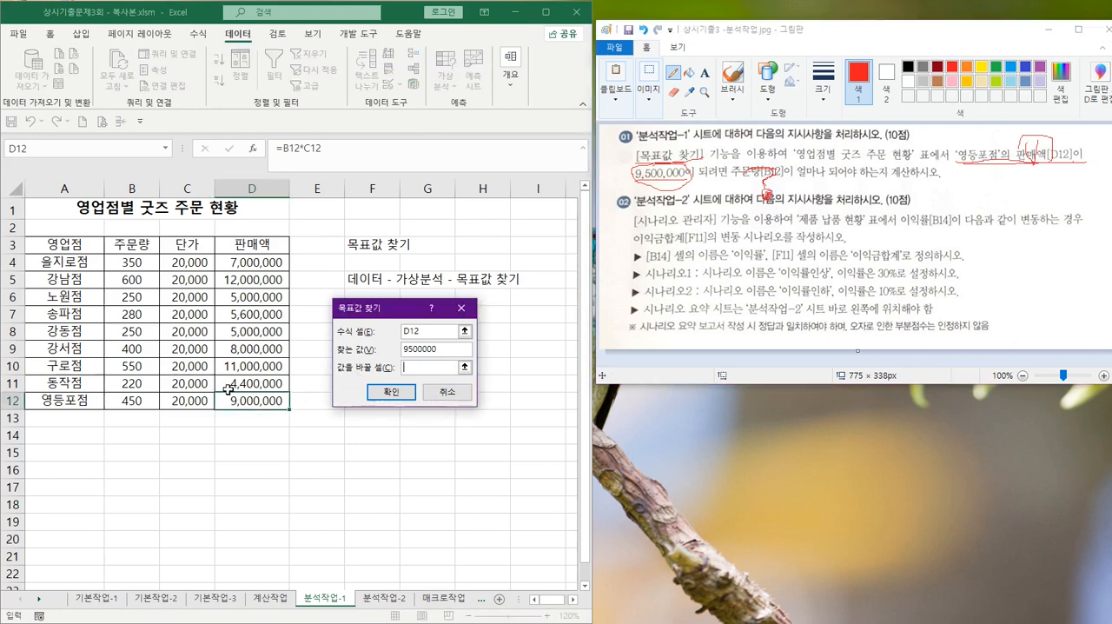
pyautogui.click(124, 400)
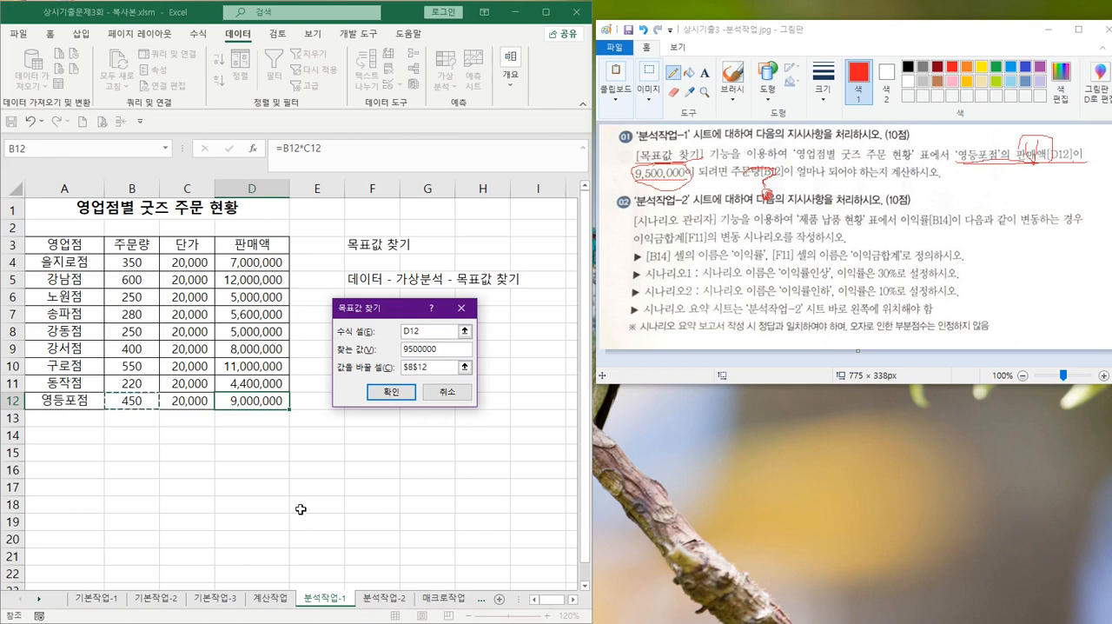
pyautogui.click(391, 394)
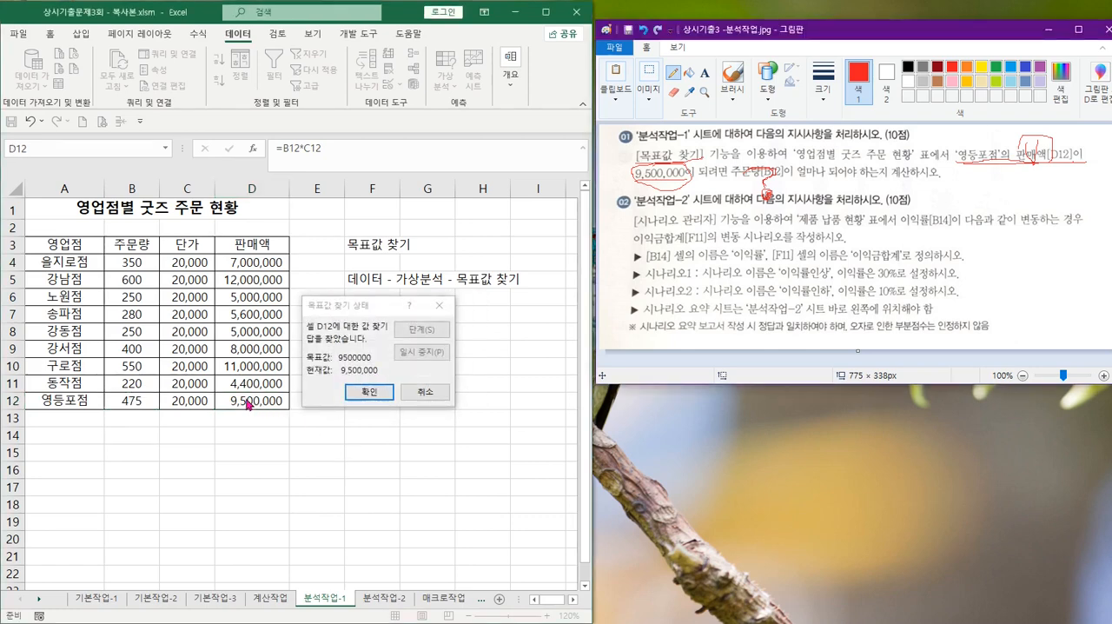
pyautogui.moveTo(265, 418); pyautogui.dragTo(219, 382)
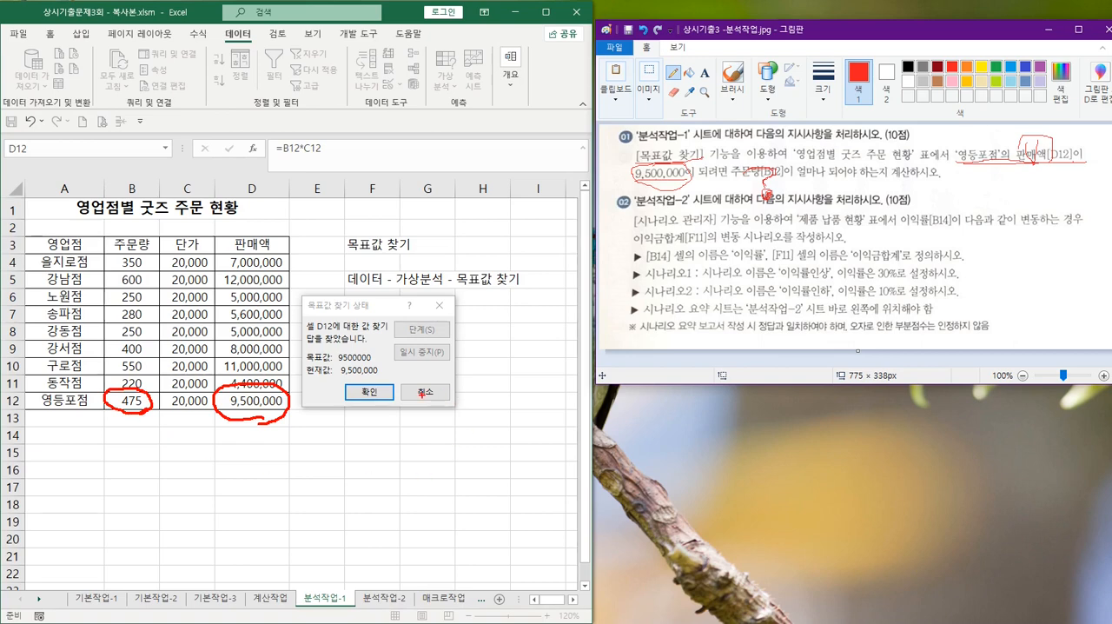
pyautogui.click(424, 393)
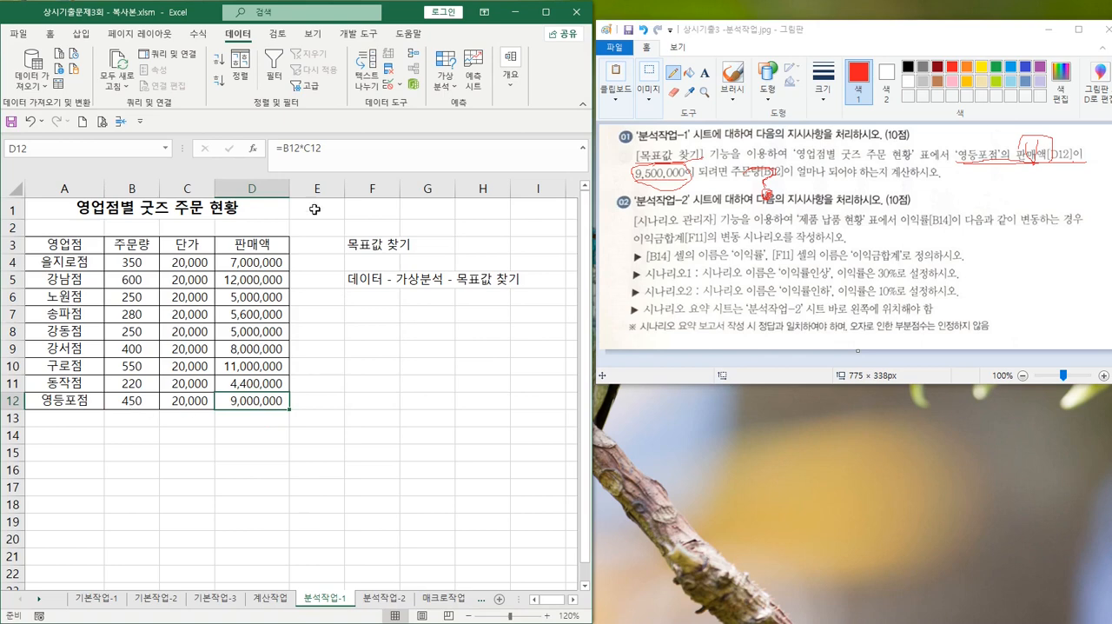
# Run Goal Seek again so that D12 reaches 9500000 by changing B12, and keep the result
pyautogui.click(441, 88)
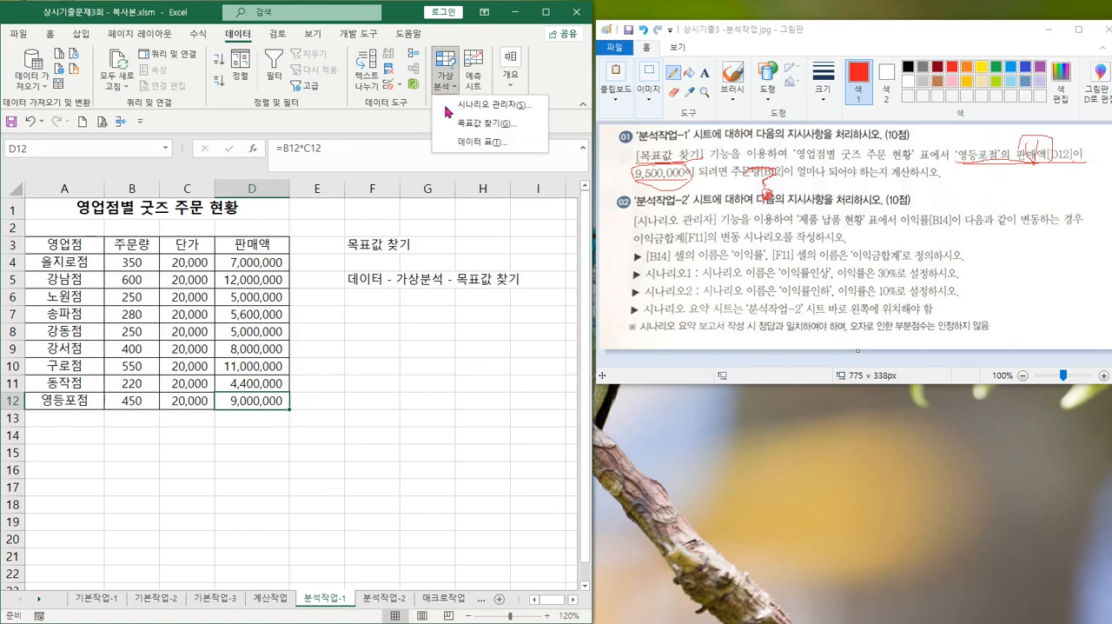
pyautogui.click(484, 131)
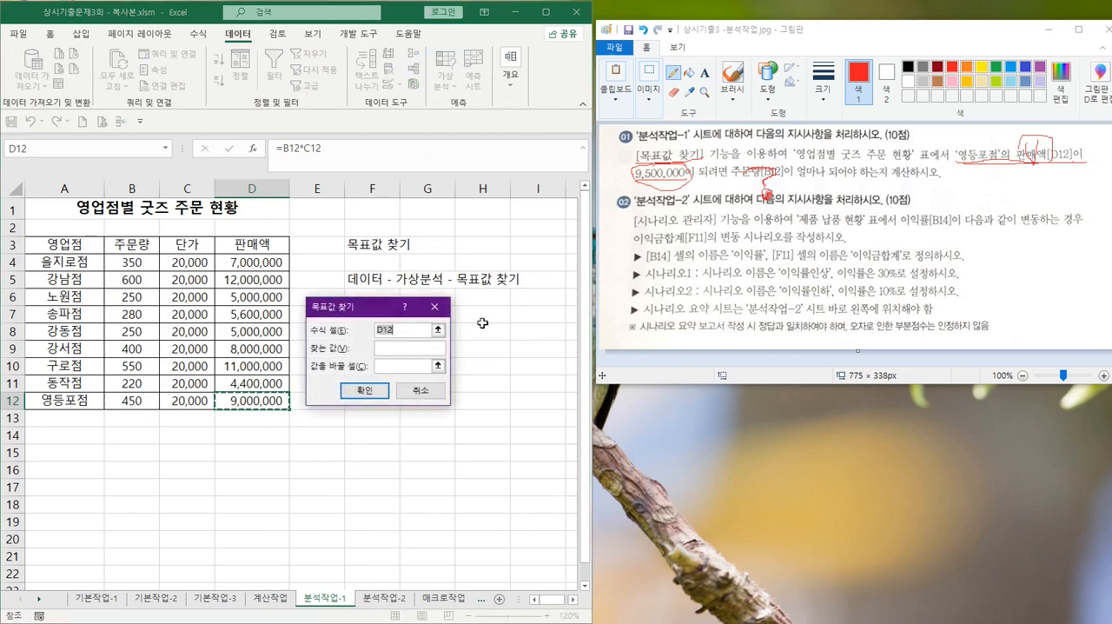
pyautogui.click(396, 346)
pyautogui.write('95000')
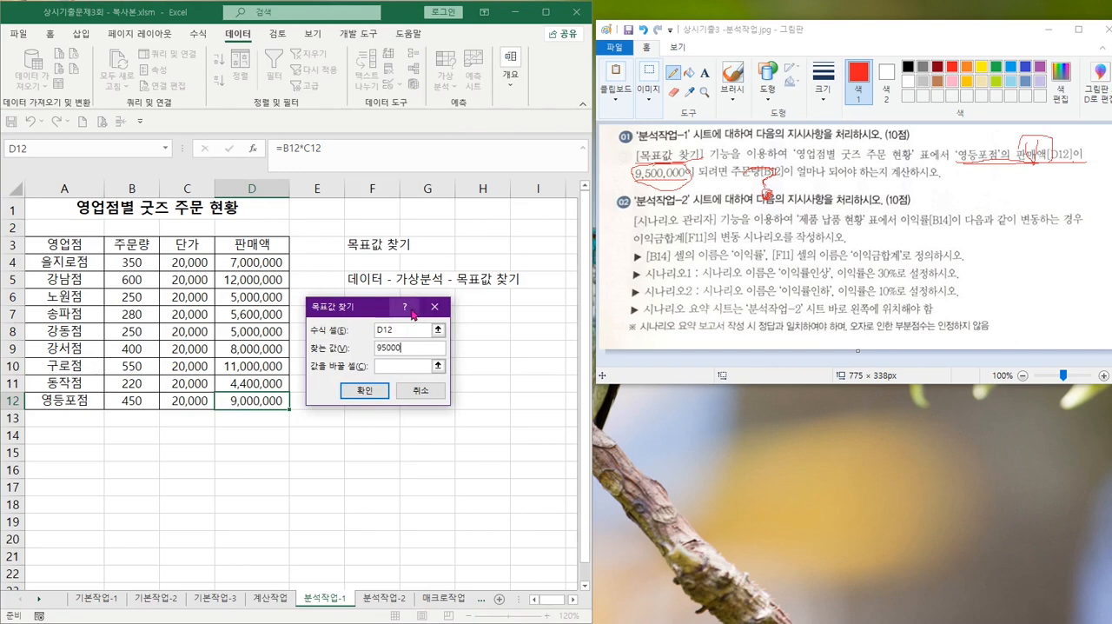
pyautogui.write('00')
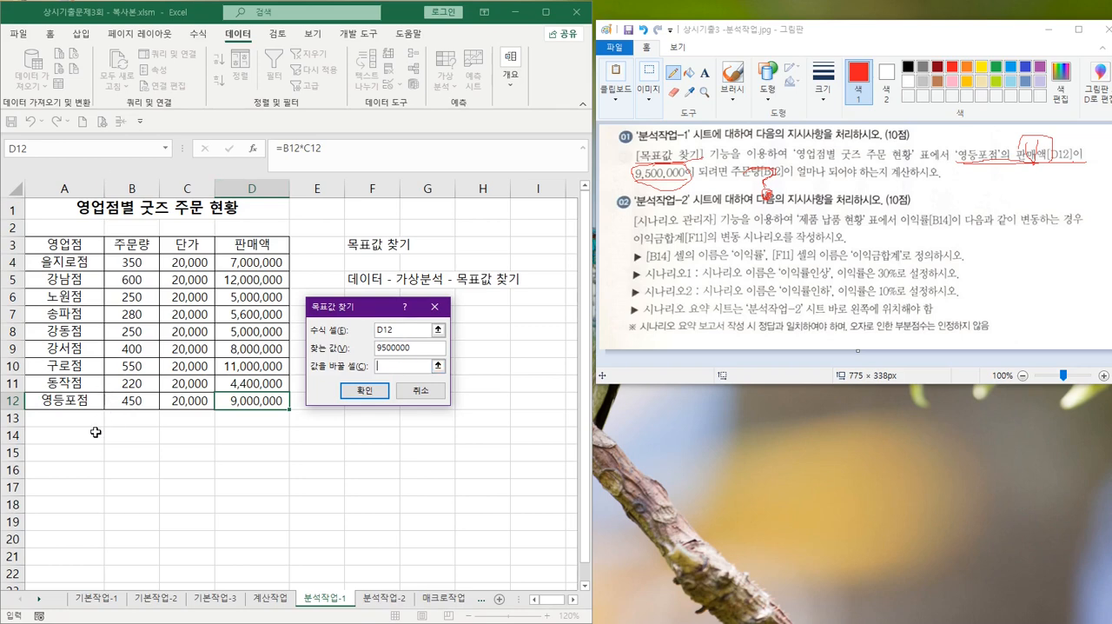
pyautogui.click(126, 401)
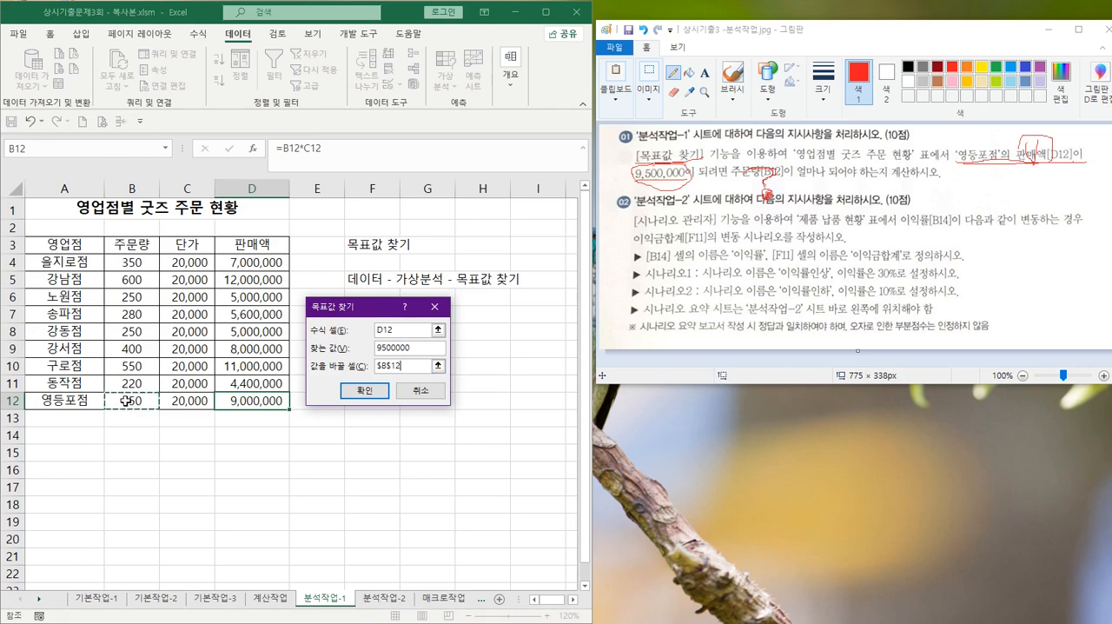
pyautogui.click(364, 391)
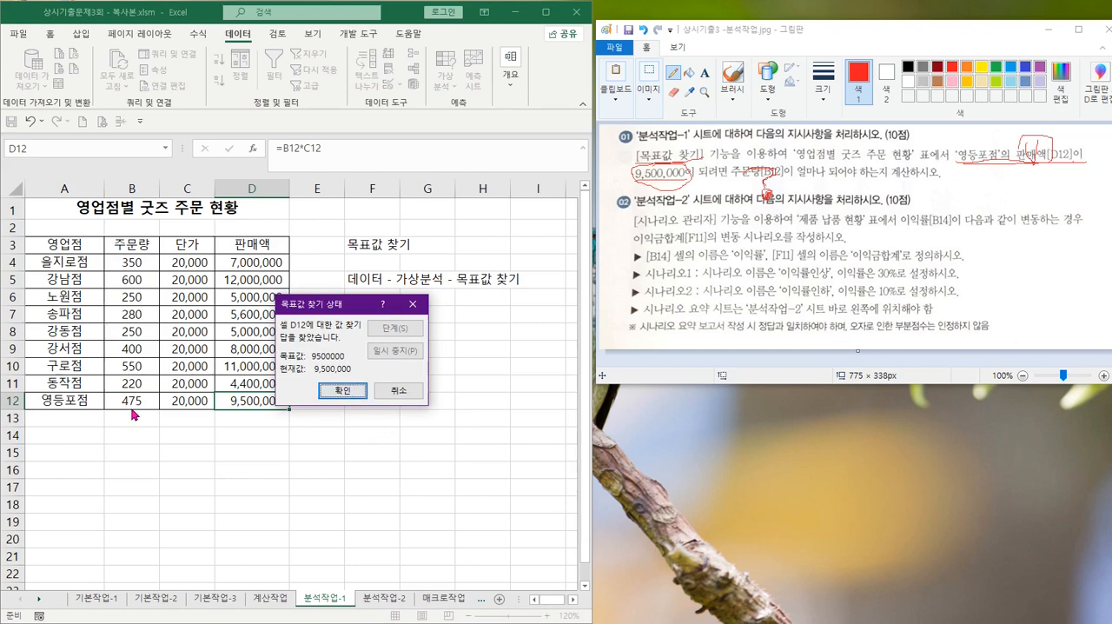
pyautogui.click(343, 391)
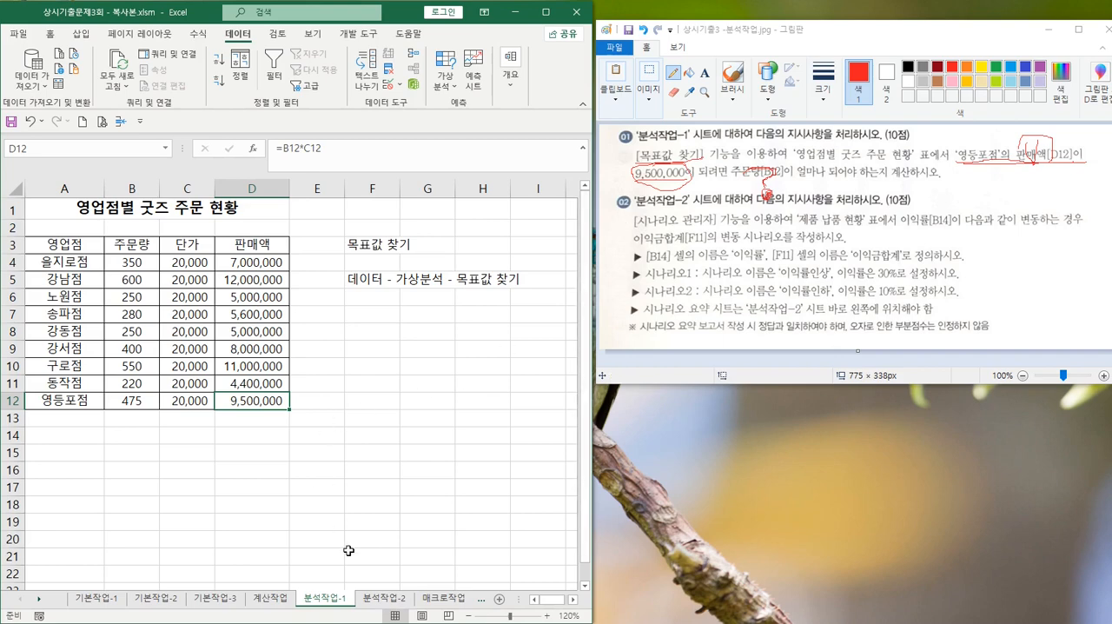
# Open the 분석작업-2 sheet and underline [시나리오 관리자] in instruction 02 in Paint
pyautogui.click(382, 598)
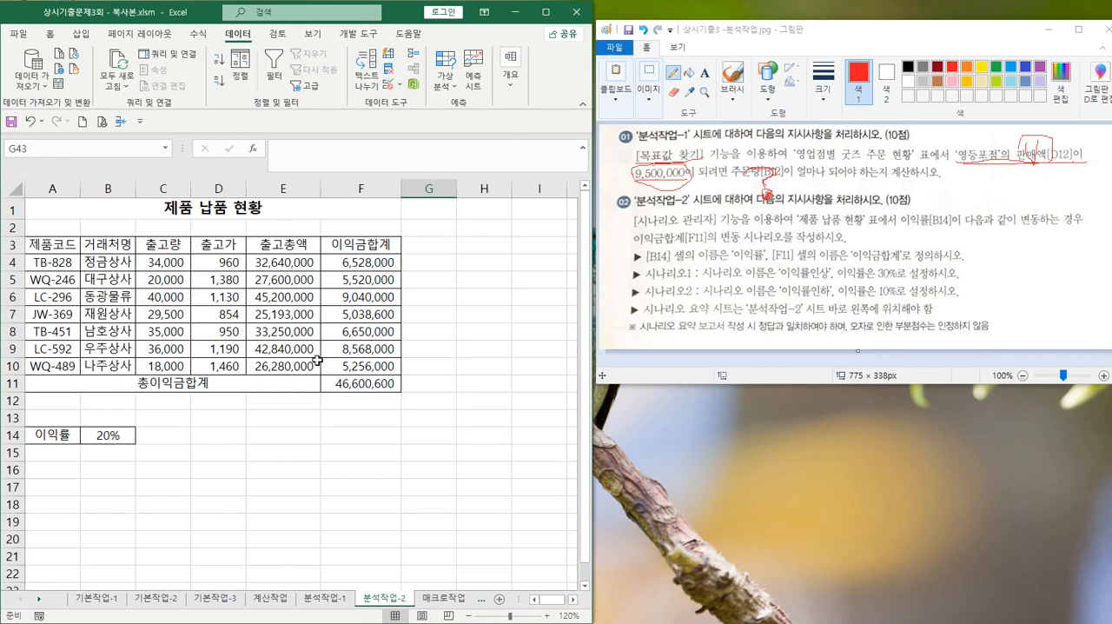
pyautogui.moveTo(634, 224); pyautogui.dragTo(719, 222)
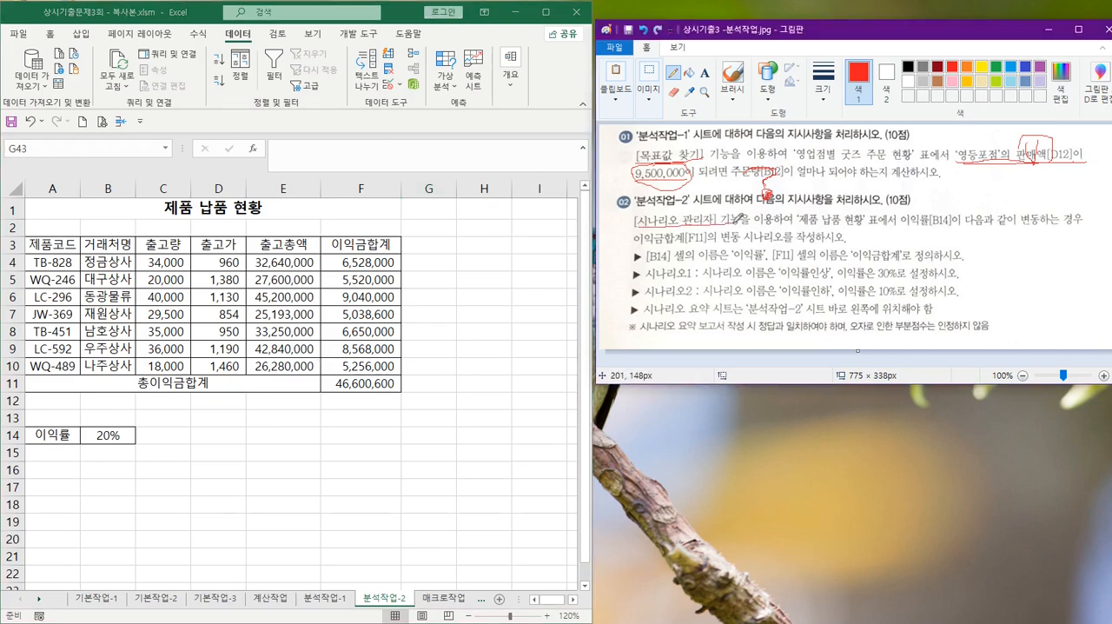
# Enter the note heading 시나리오 관리자 in H3 of the 분석작업-2 sheet in Excel
pyautogui.click(484, 300)
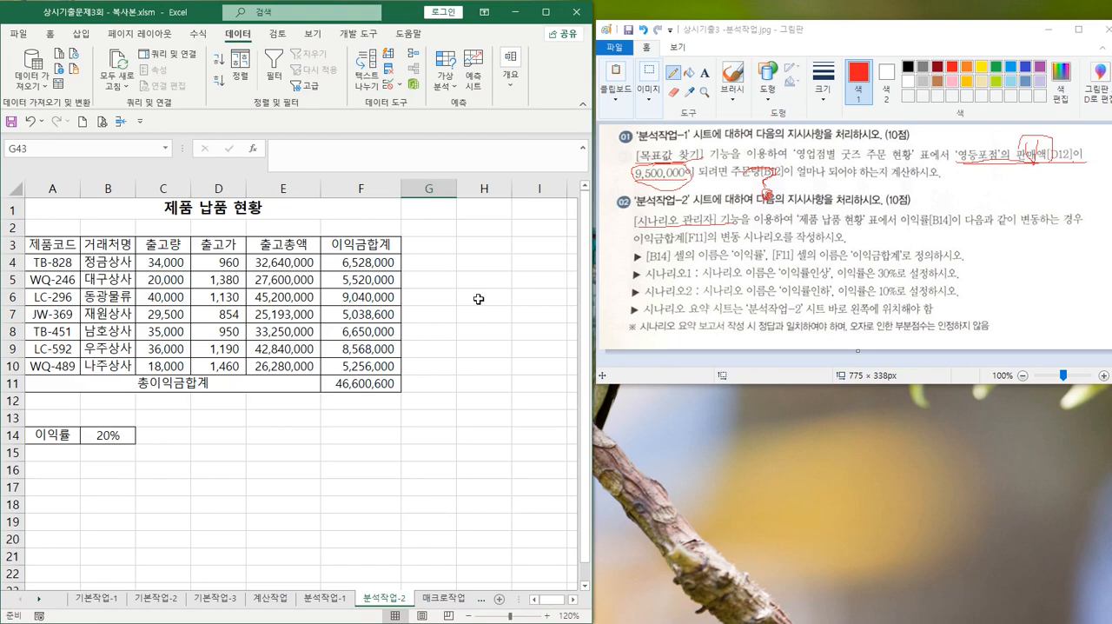
pyautogui.scroll(-2, 479, 298)
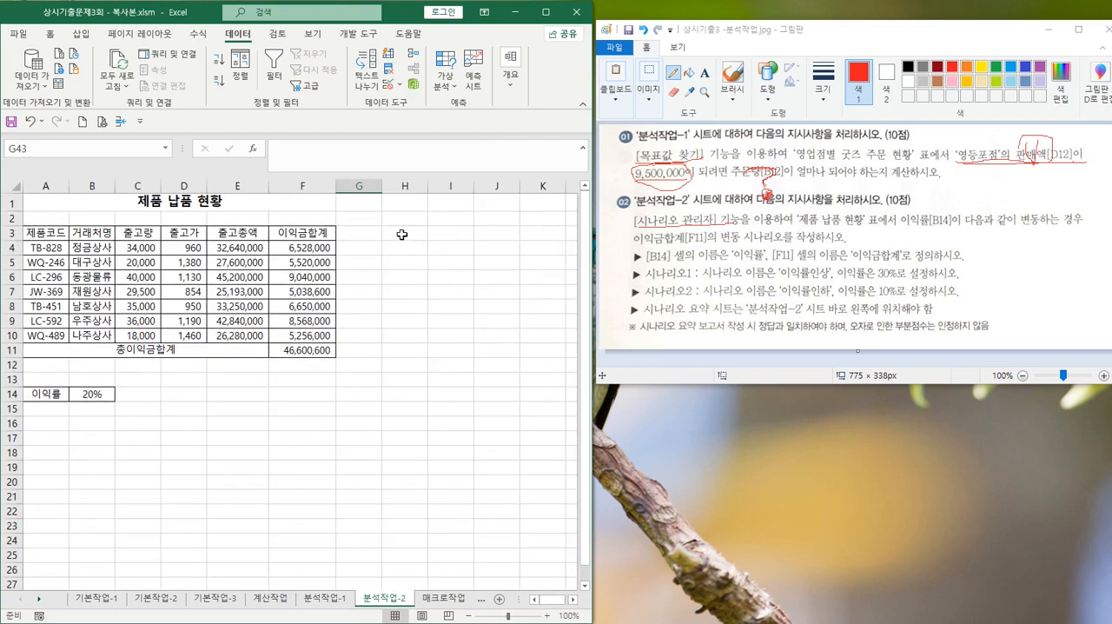
pyautogui.click(402, 234)
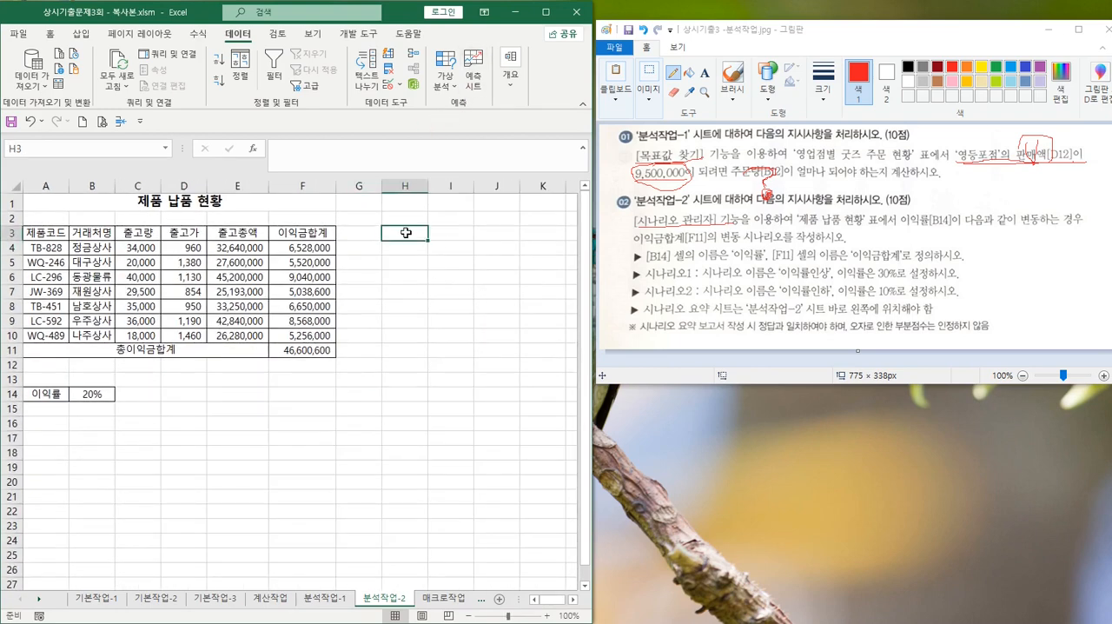
pyautogui.write('ㅅ')
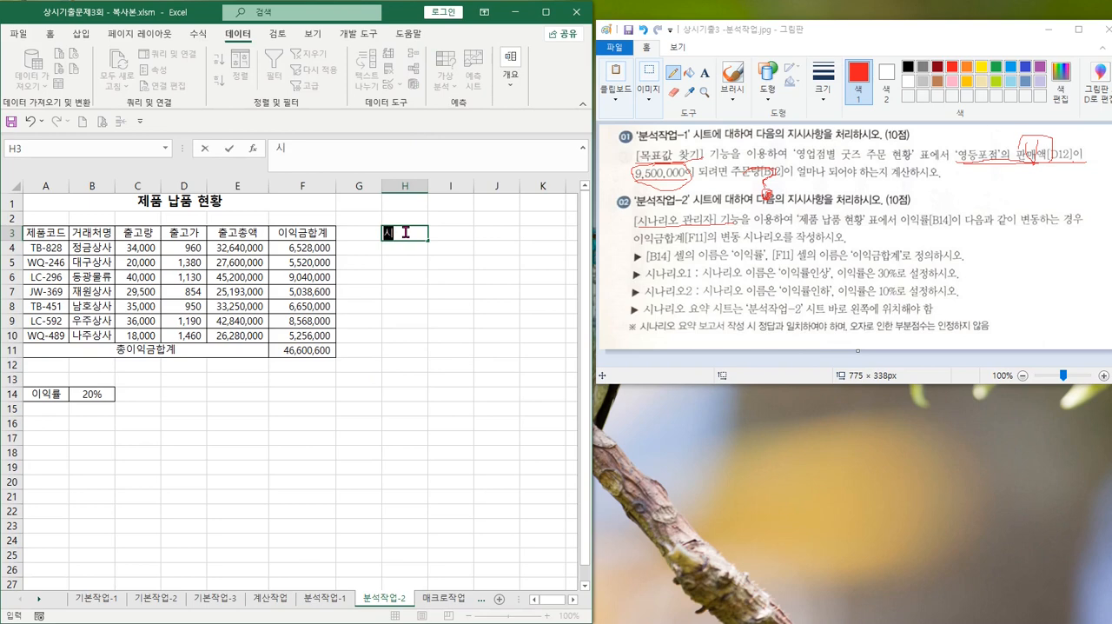
pyautogui.write('나')
pyautogui.write('리오 관리자')
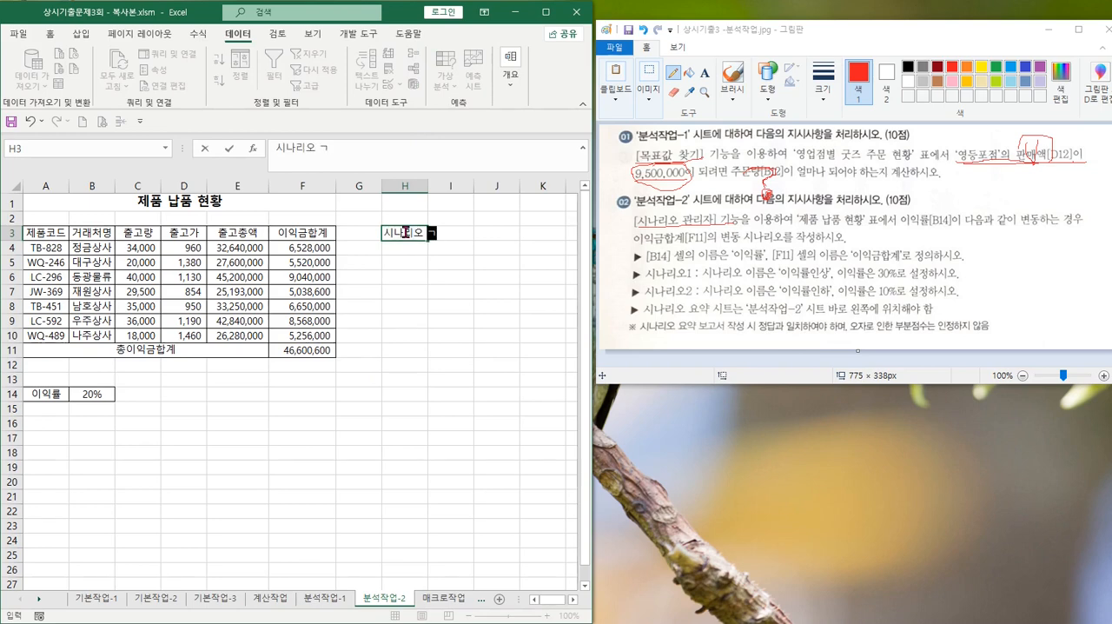
pyautogui.press('Return')
pyautogui.press('Return')
# Enter the note [데이터] - 가상분석 - 시나리오 관리자 in H5
pyautogui.write('가상')
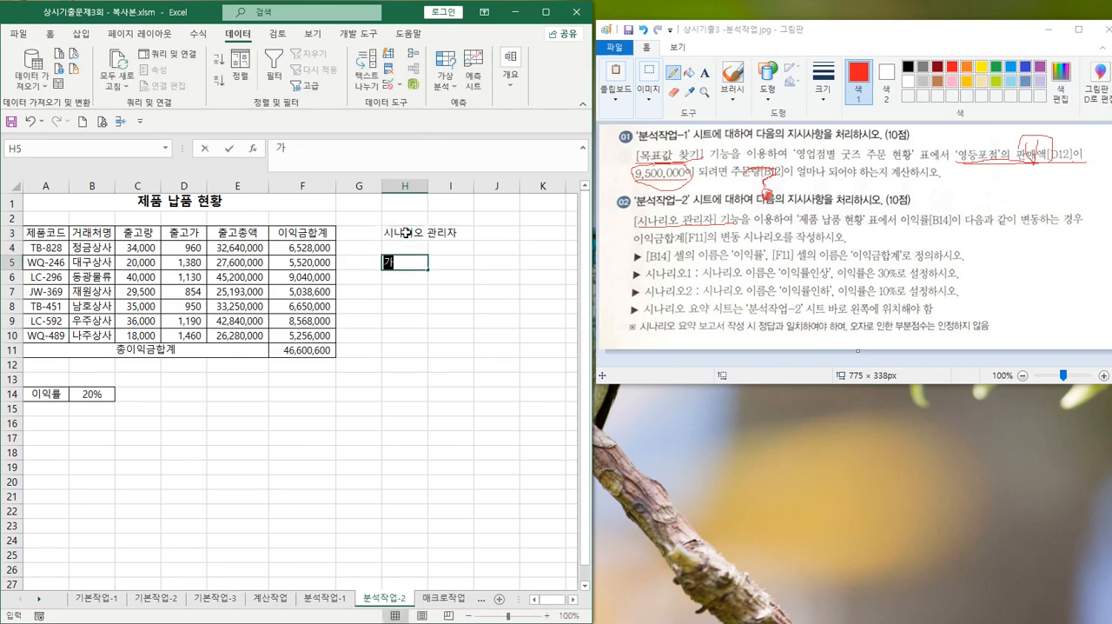
pyautogui.press('BackSpace')
pyautogui.press('BackSpace')
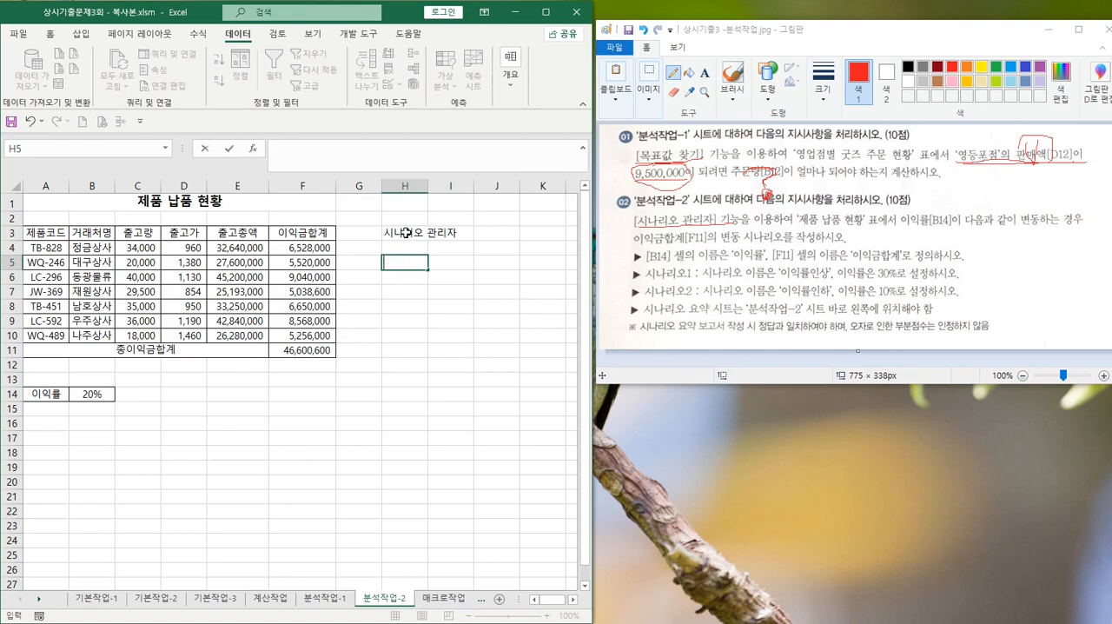
pyautogui.write('[데이터]')
pyautogui.write(' - 가상분ㅅ')
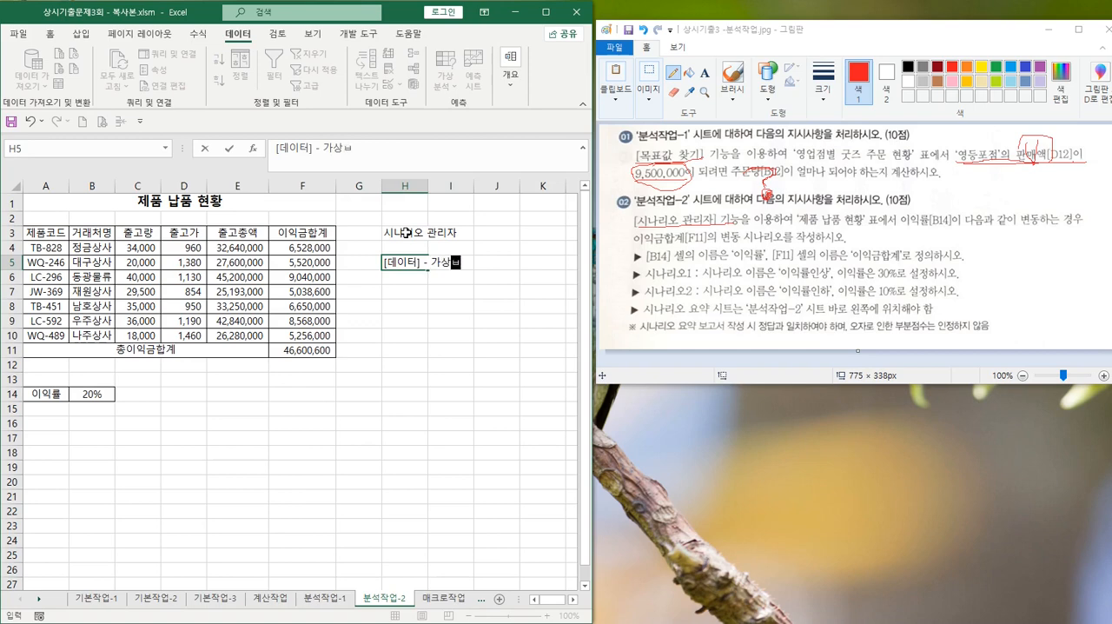
pyautogui.write(' - 시나리오 과')
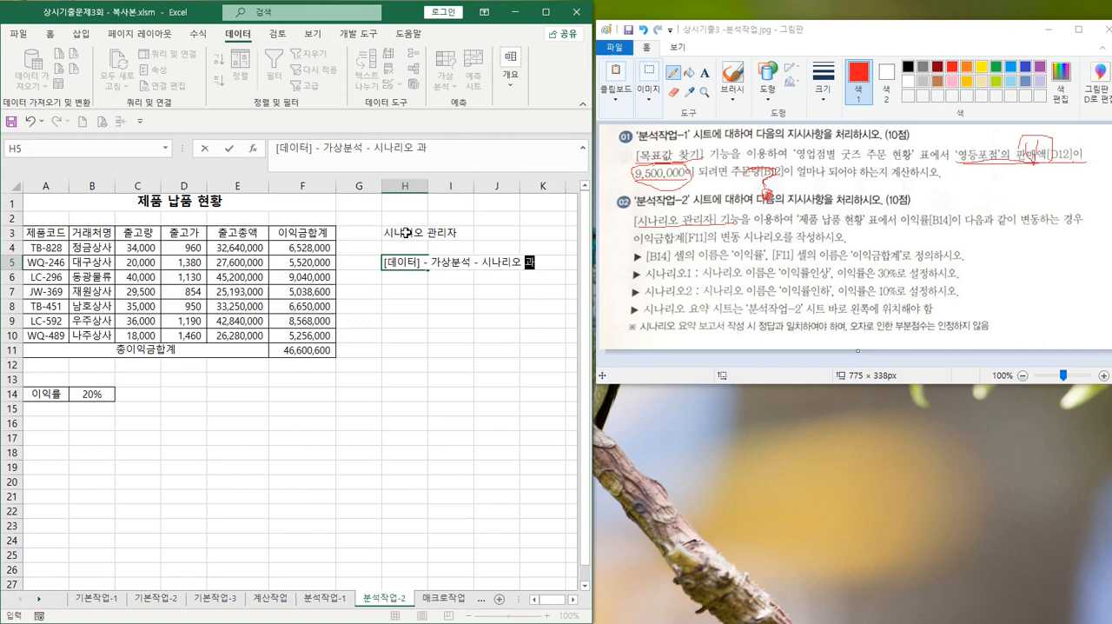
pyautogui.write('ㄴㄹㅈ')
pyautogui.press('BackSpace')
pyautogui.press('BackSpace')
pyautogui.write('리자')
pyautogui.press('Return')
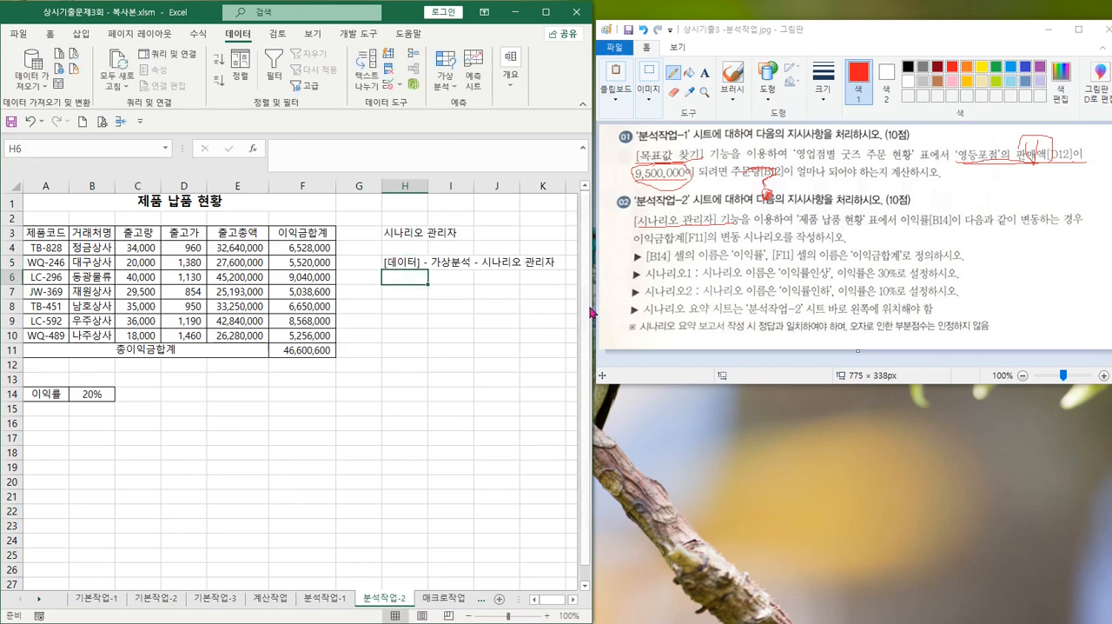
# Enter the note 1. 이름정의 꼭 해야함 in H7
pyautogui.press('Return')
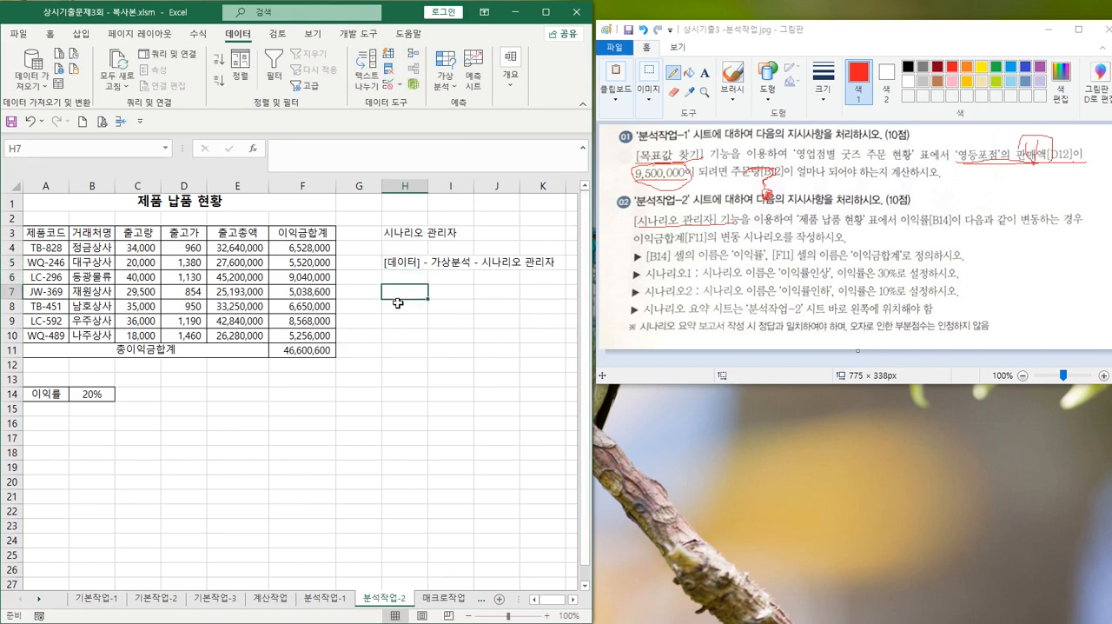
pyautogui.write('1.')
pyautogui.write(' 이름저')
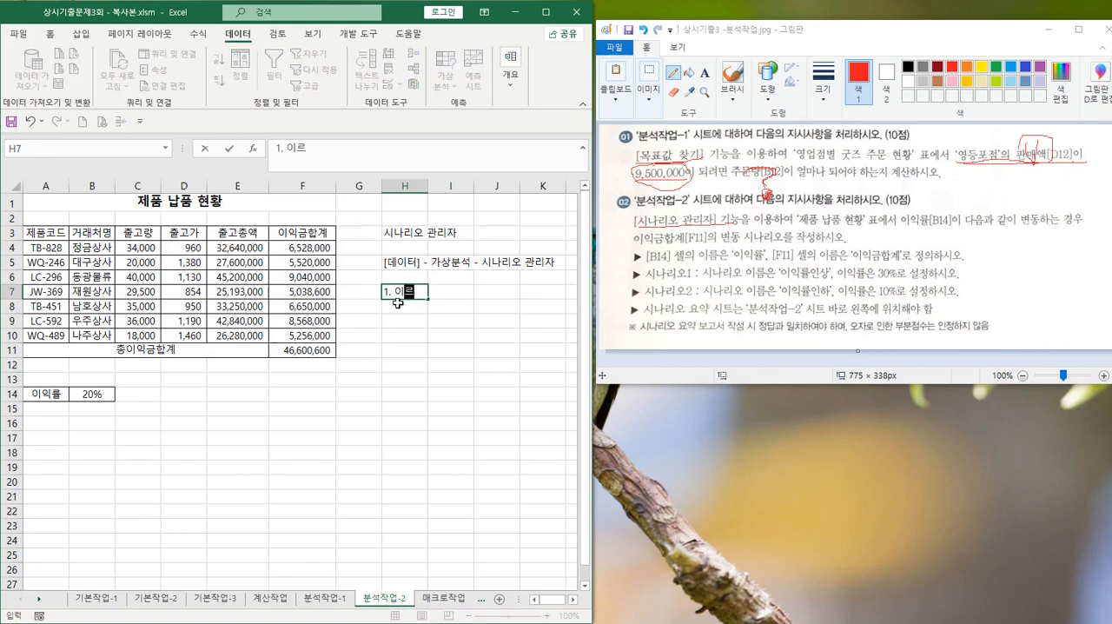
pyautogui.write('의 꼭 해야함')
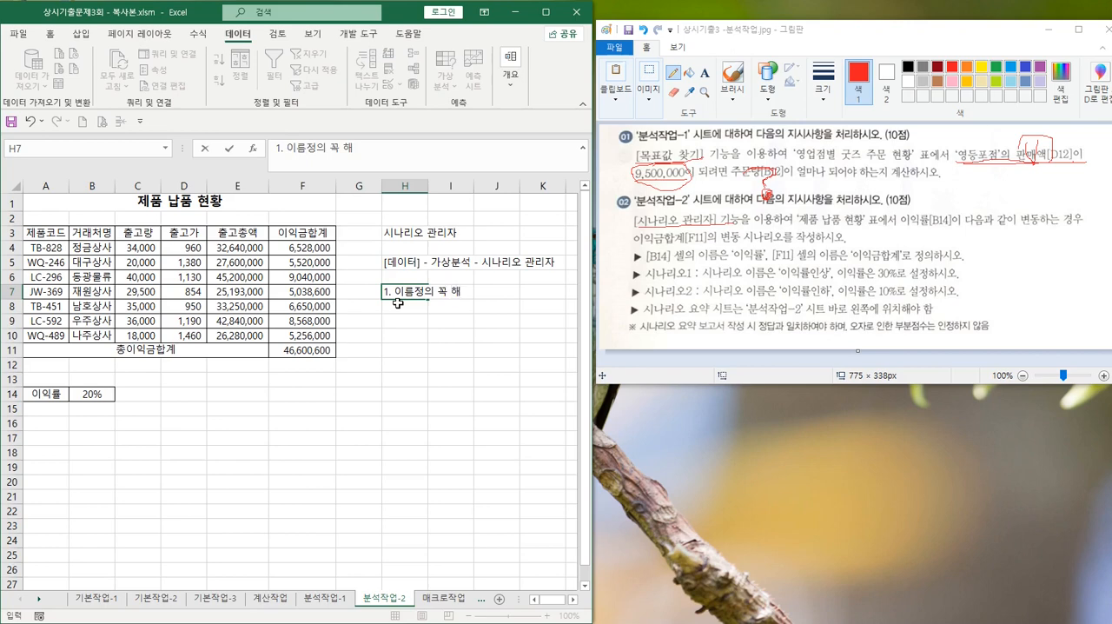
pyautogui.press('Return')
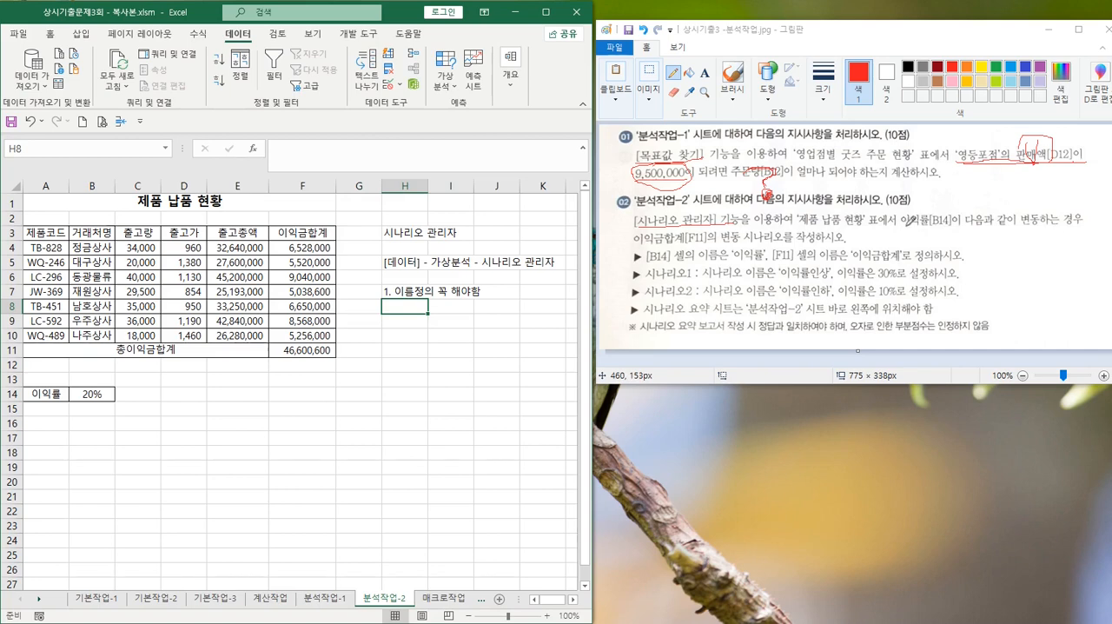
# Underline the part of instruction 02 in Paint from 이익률[B14] through the 이익금합계[F11] scenario request
pyautogui.click(909, 227)
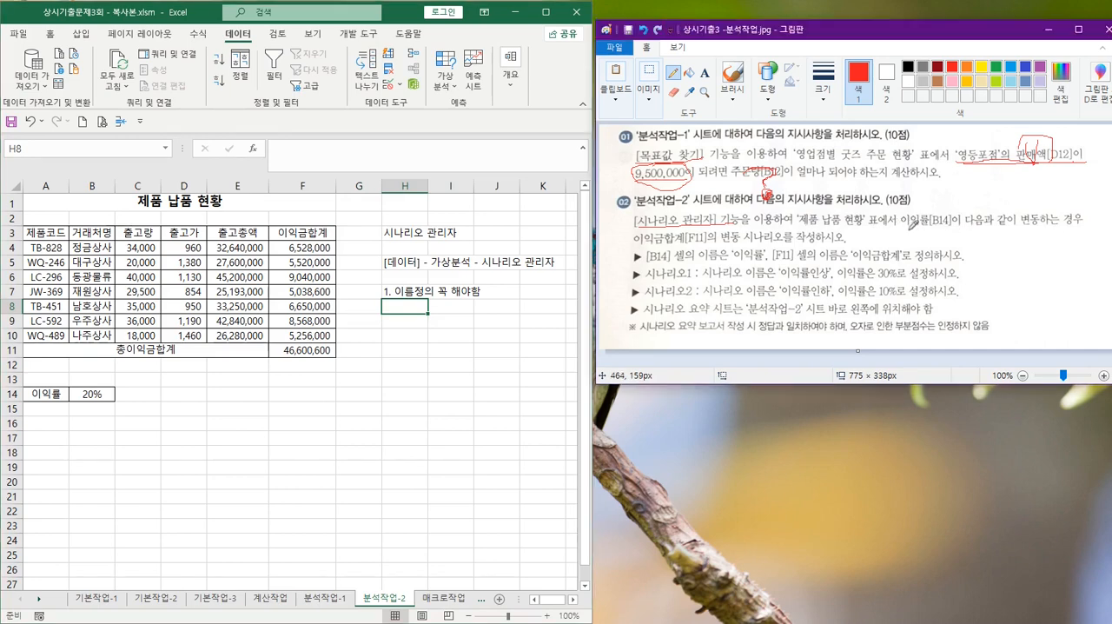
pyautogui.moveTo(909, 228); pyautogui.dragTo(1073, 222)
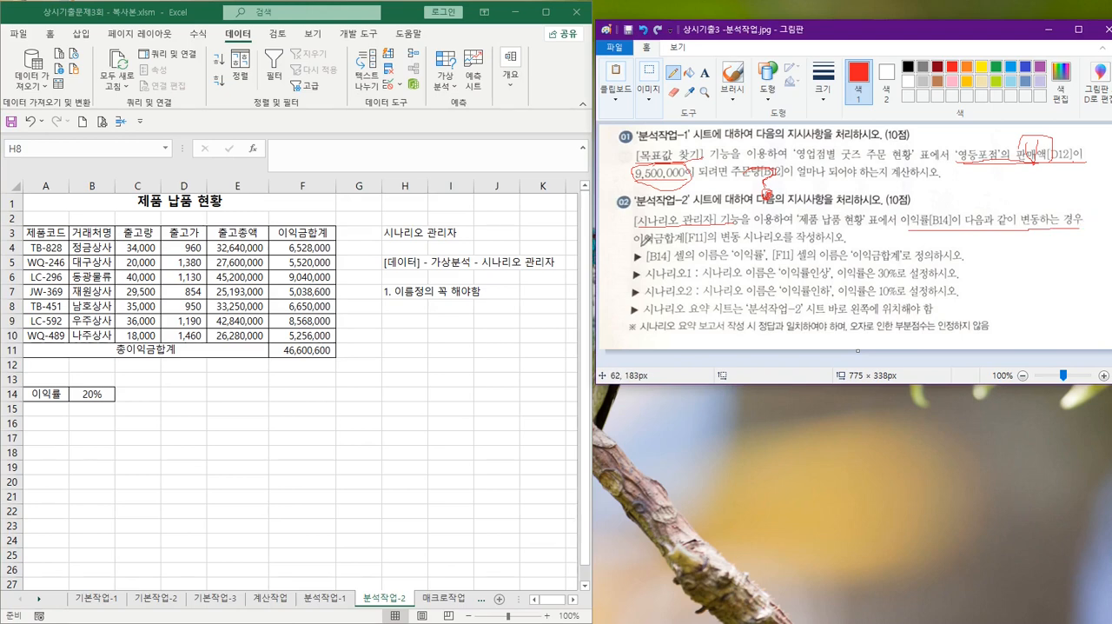
pyautogui.moveTo(644, 240); pyautogui.dragTo(854, 237)
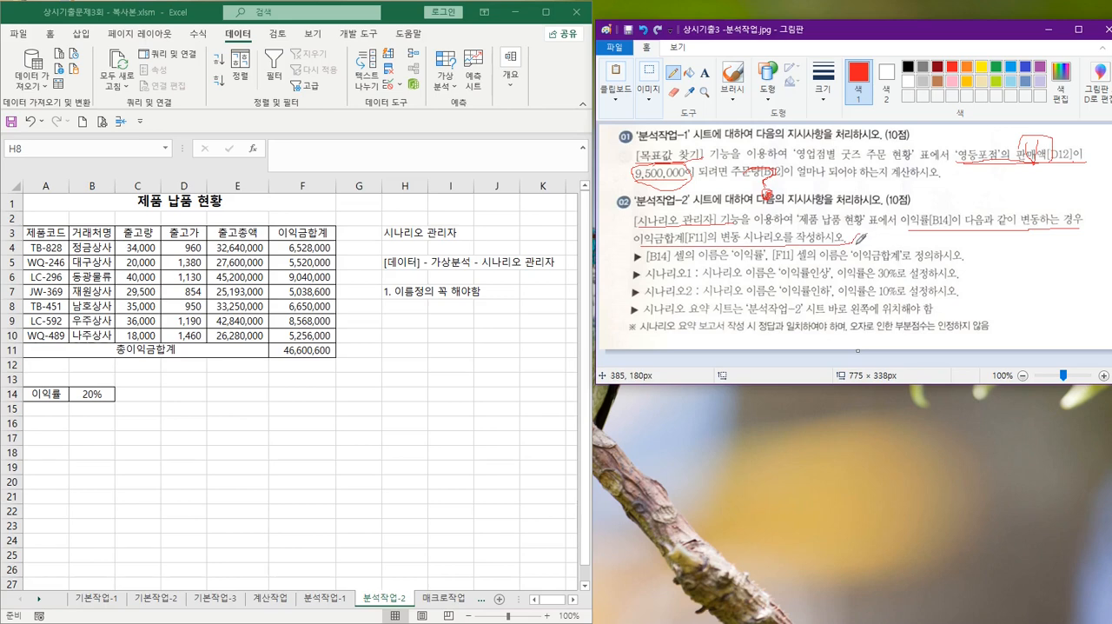
# Mark B14 in instruction 02 in Paint, and in Excel name cell B14 이익률 from its left-column label in A14:B14
pyautogui.moveTo(937, 209); pyautogui.dragTo(959, 203)
pyautogui.click(85, 396)
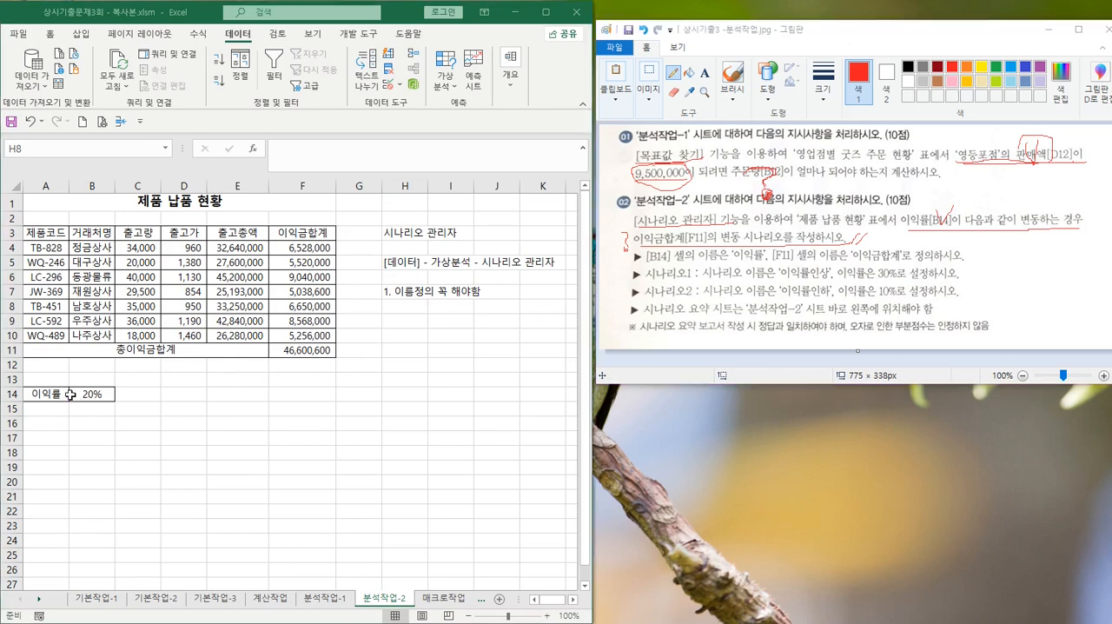
pyautogui.click(44, 396)
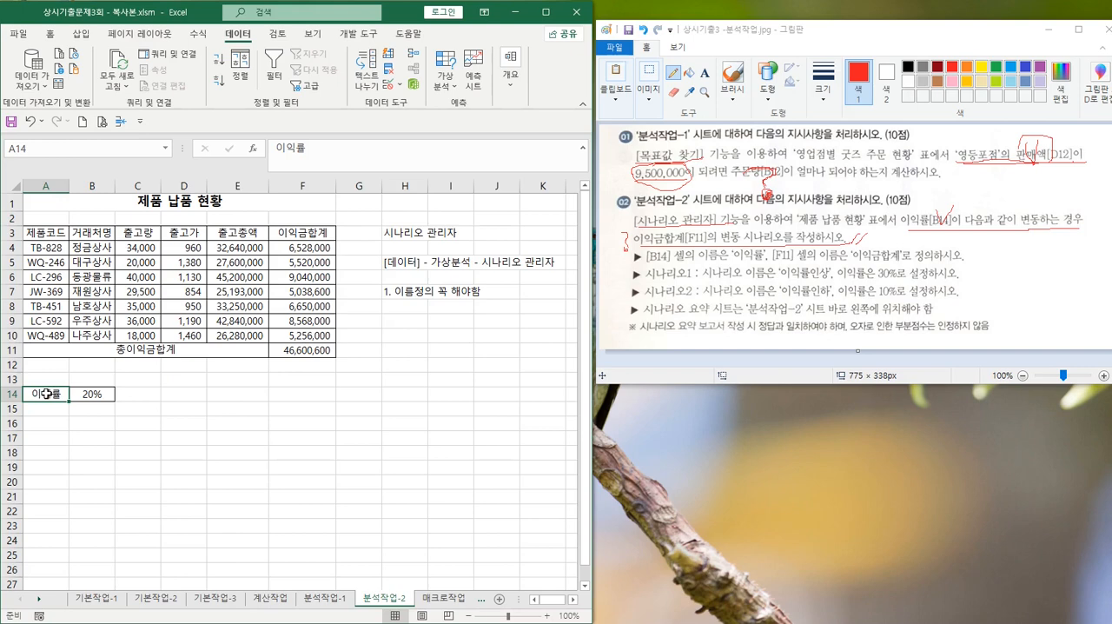
pyautogui.moveTo(45, 394); pyautogui.dragTo(84, 396)
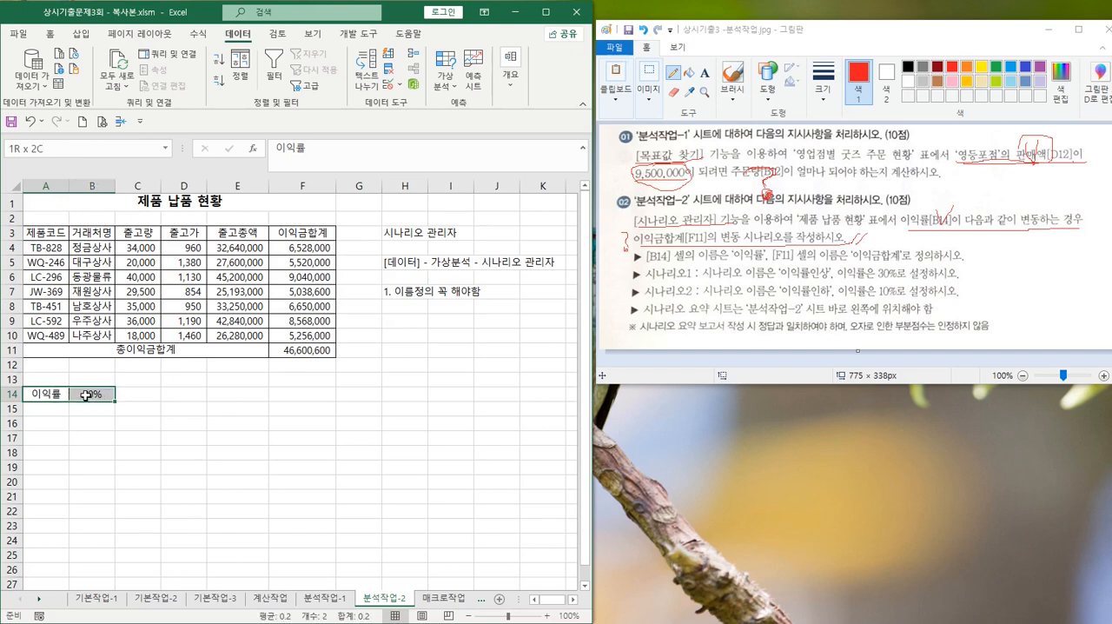
pyautogui.click(198, 33)
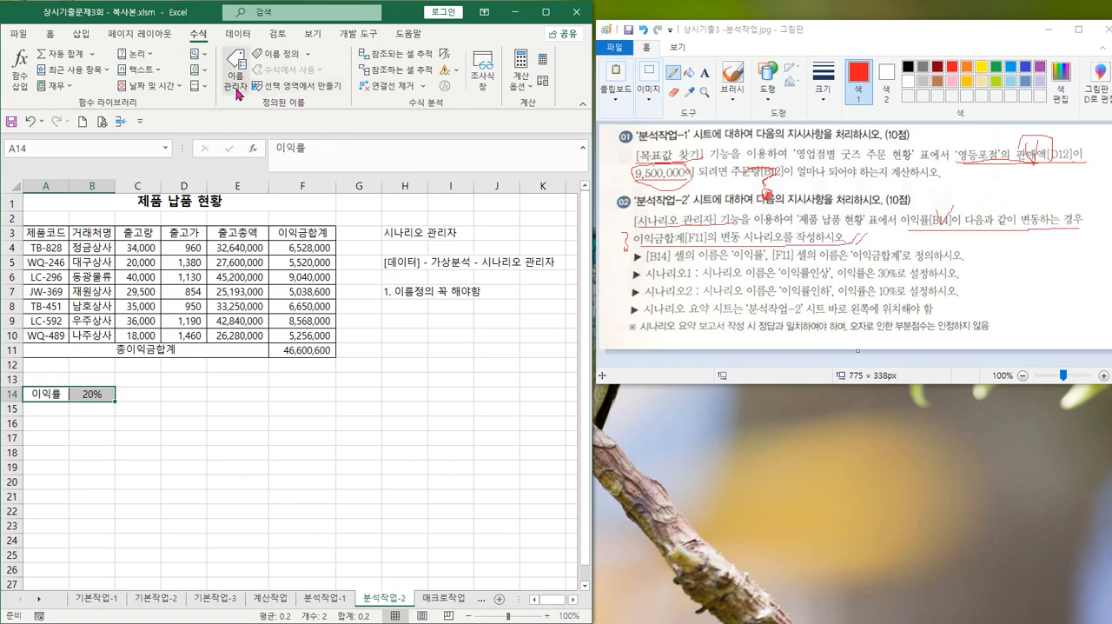
pyautogui.click(295, 87)
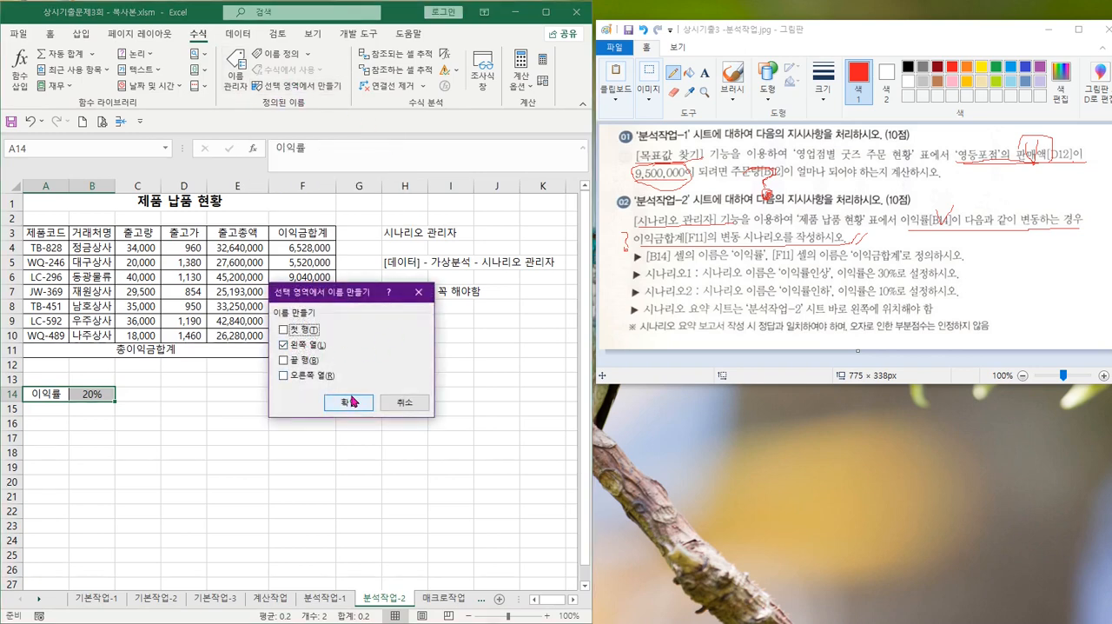
pyautogui.click(352, 402)
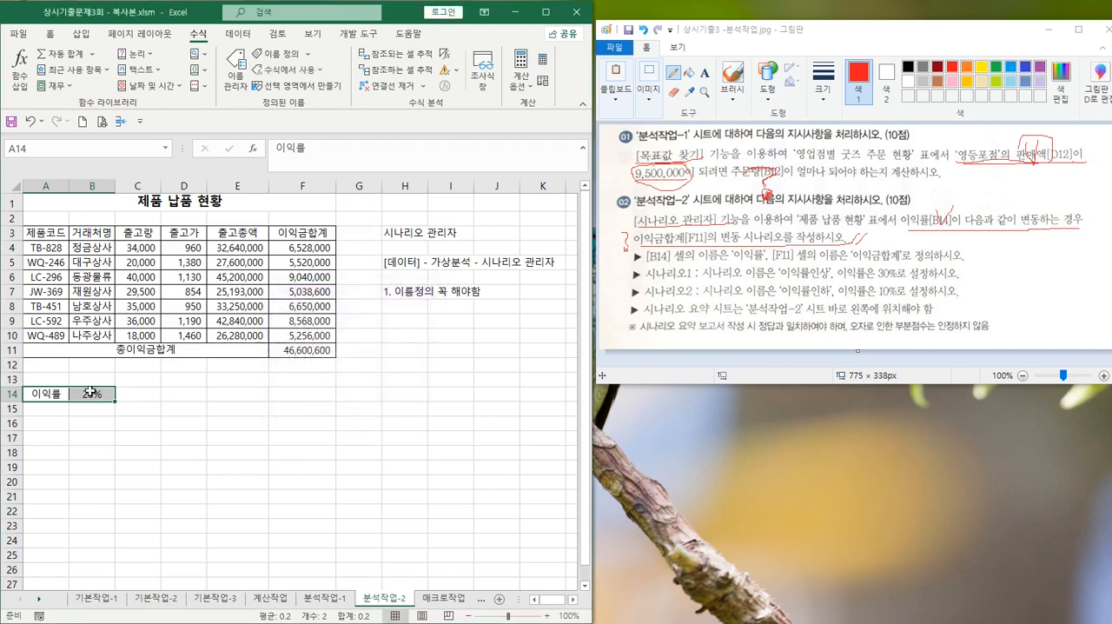
# Define the name 이익금액합계 for the profit total in cell F11
pyautogui.click(298, 351)
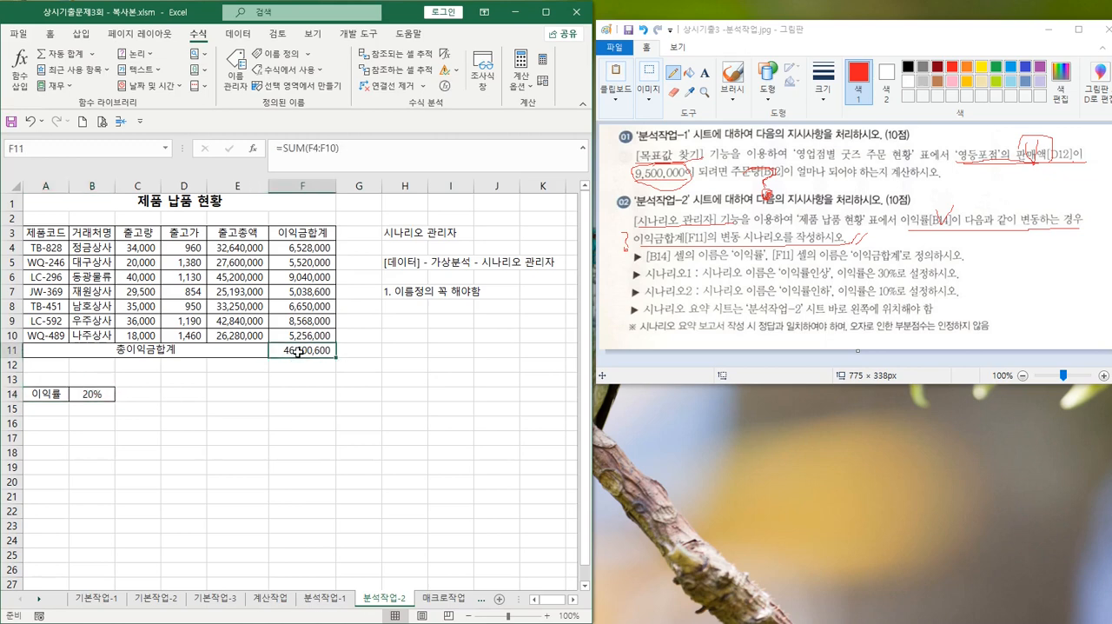
pyautogui.click(39, 146)
pyautogui.write('이')
pyautogui.write('익금합계')
pyautogui.write('ㄱ')
pyautogui.press('Return')
# Check the defined names 이익률 and 이익금액합계 by jumping to the cell each one refers to
pyautogui.click(165, 149)
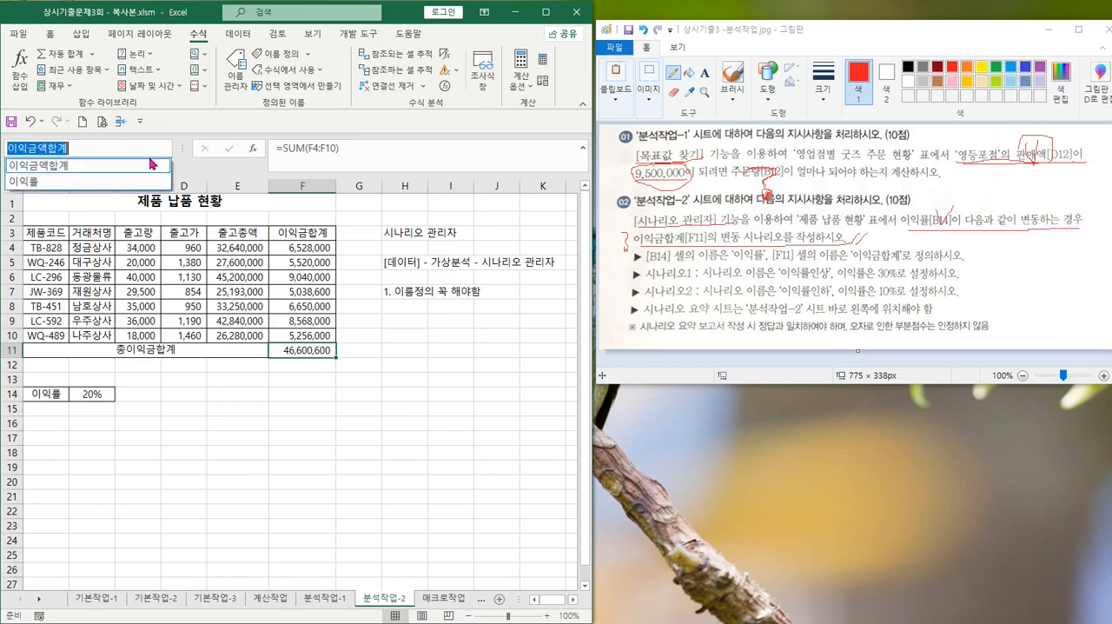
pyautogui.click(69, 185)
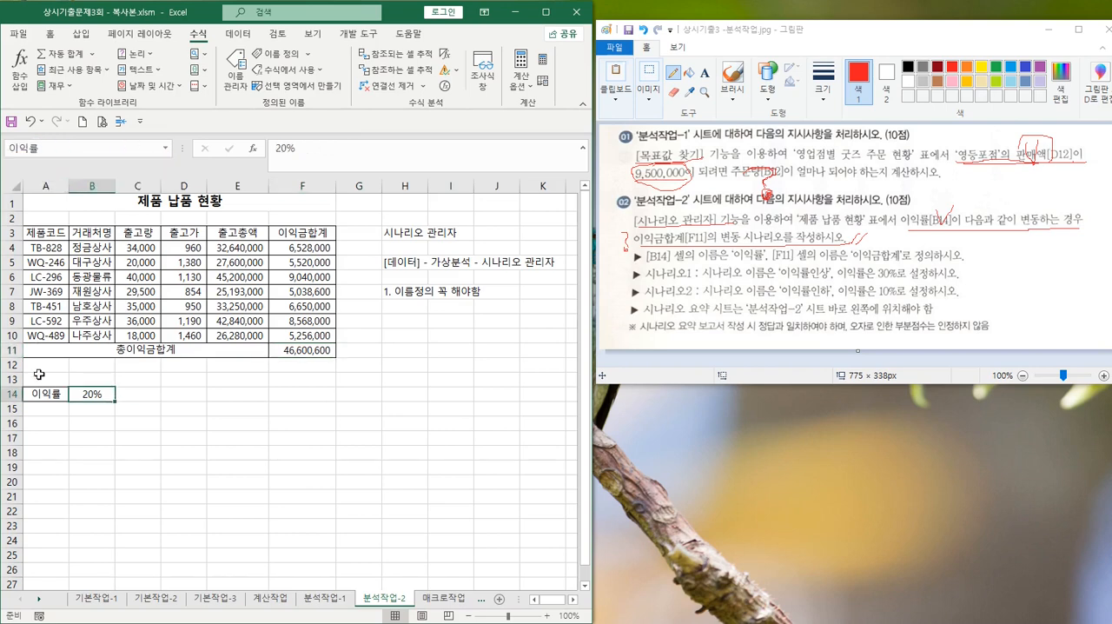
pyautogui.click(165, 149)
pyautogui.click(95, 169)
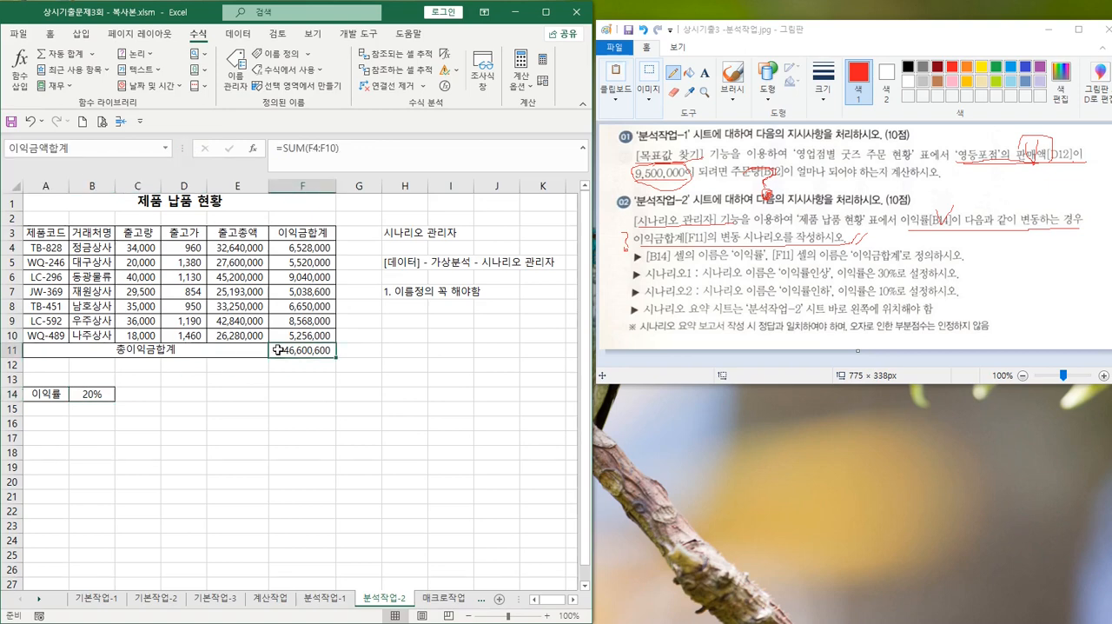
pyautogui.click(225, 422)
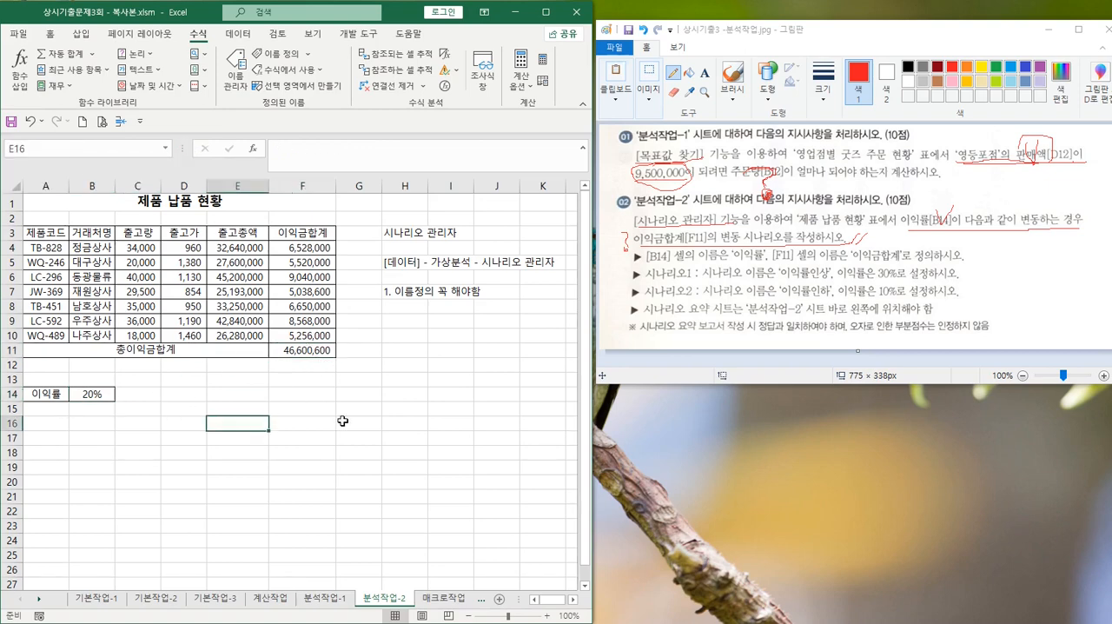
# In Paint, underline the cell-naming instruction and number it 1, circle B14, and underline 이익금합계 in instruction 02
pyautogui.click(1035, 137)
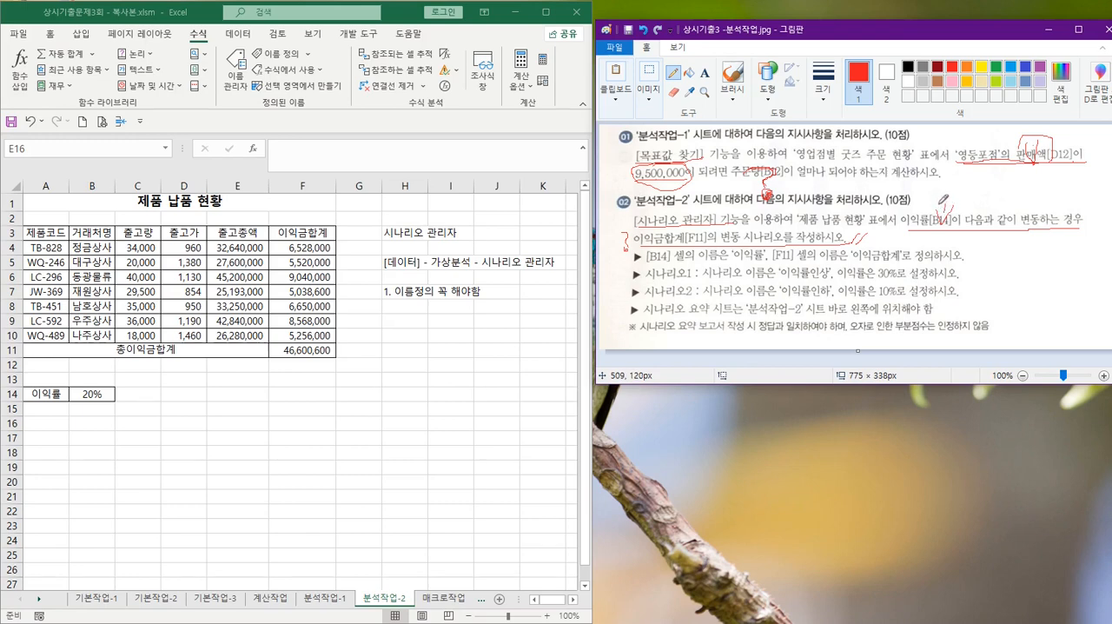
pyautogui.moveTo(616, 228)
pyautogui.mouseDown()
pyautogui.moveTo(628, 252)
pyautogui.moveTo(723, 265)
pyautogui.moveTo(940, 264)
pyautogui.moveTo(971, 234)
pyautogui.moveTo(955, 263)
pyautogui.moveTo(989, 252)
pyautogui.moveTo(951, 257)
pyautogui.mouseUp()
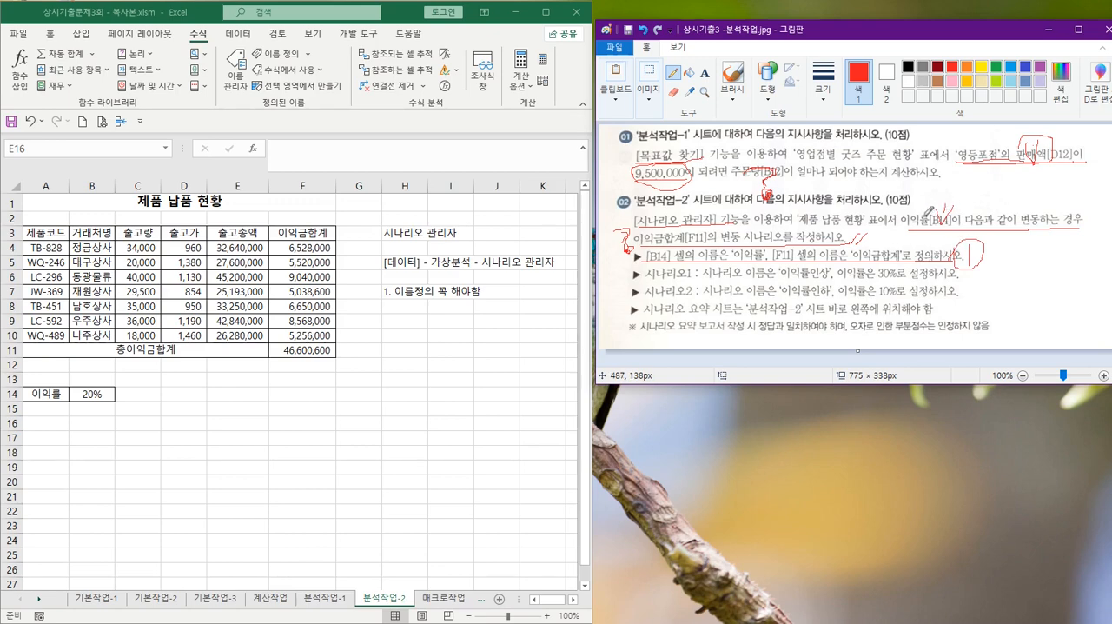
pyautogui.moveTo(944, 210)
pyautogui.mouseDown()
pyautogui.moveTo(947, 193)
pyautogui.moveTo(956, 210)
pyautogui.moveTo(937, 217)
pyautogui.moveTo(956, 184)
pyautogui.moveTo(987, 215)
pyautogui.mouseUp()
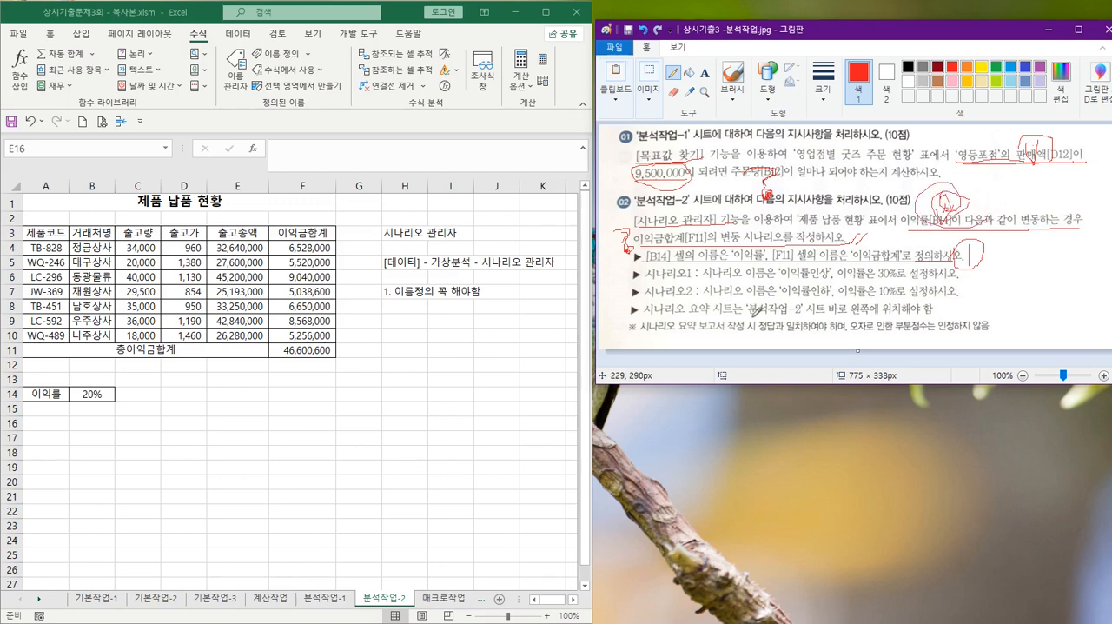
pyautogui.click(87, 395)
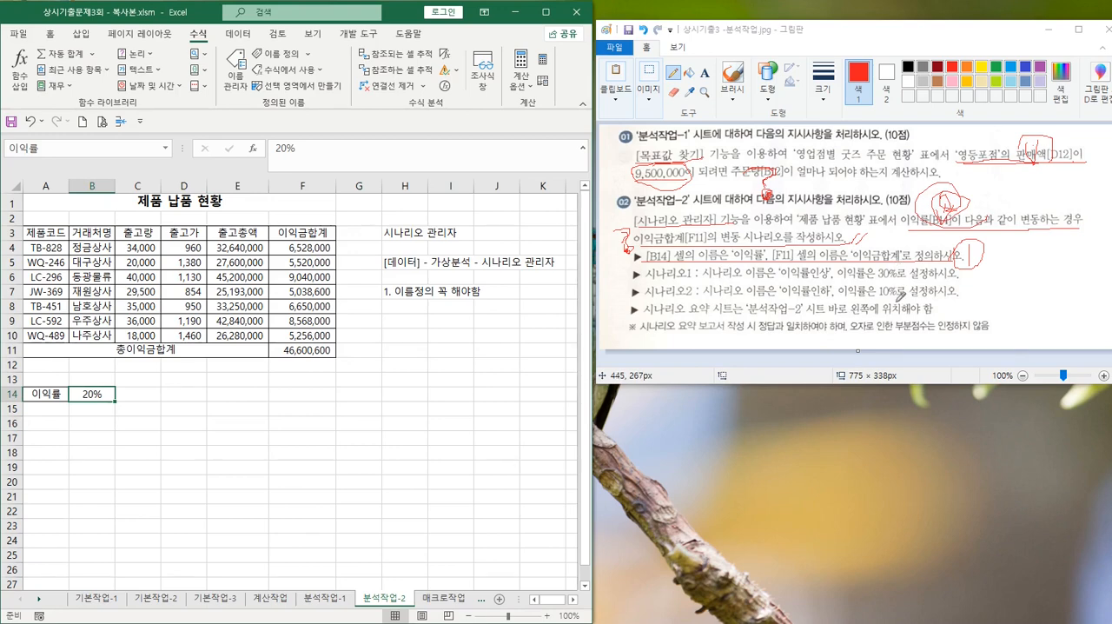
pyautogui.moveTo(645, 229)
pyautogui.mouseDown()
pyautogui.moveTo(644, 240)
pyautogui.moveTo(643, 227)
pyautogui.mouseUp()
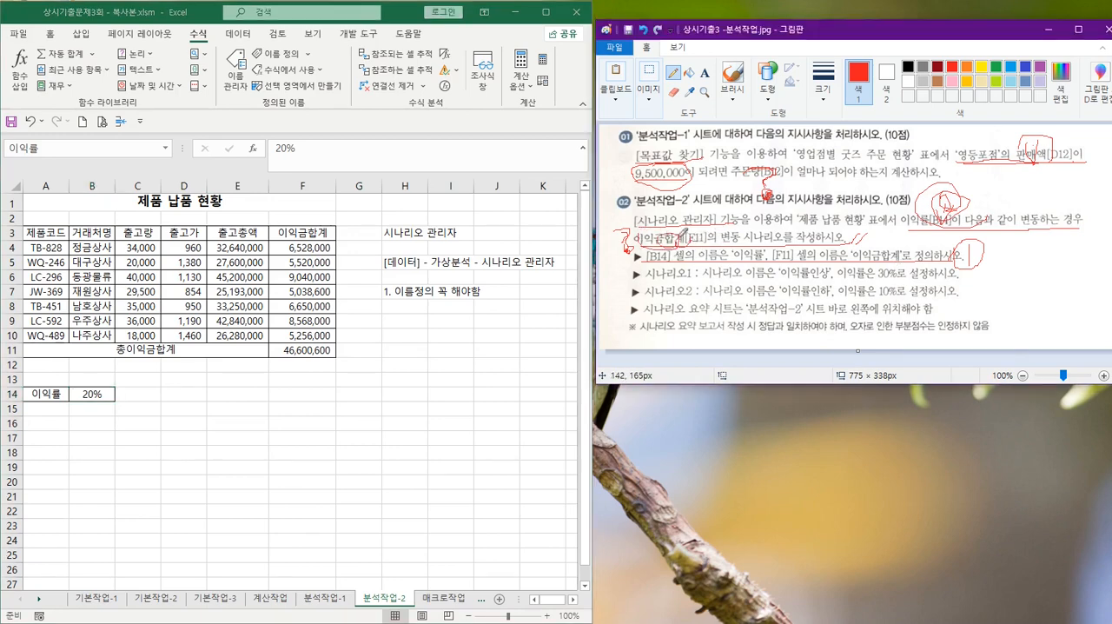
# With B14 selected in Excel, open the Scenario Manager and start adding a new scenario
pyautogui.click(92, 395)
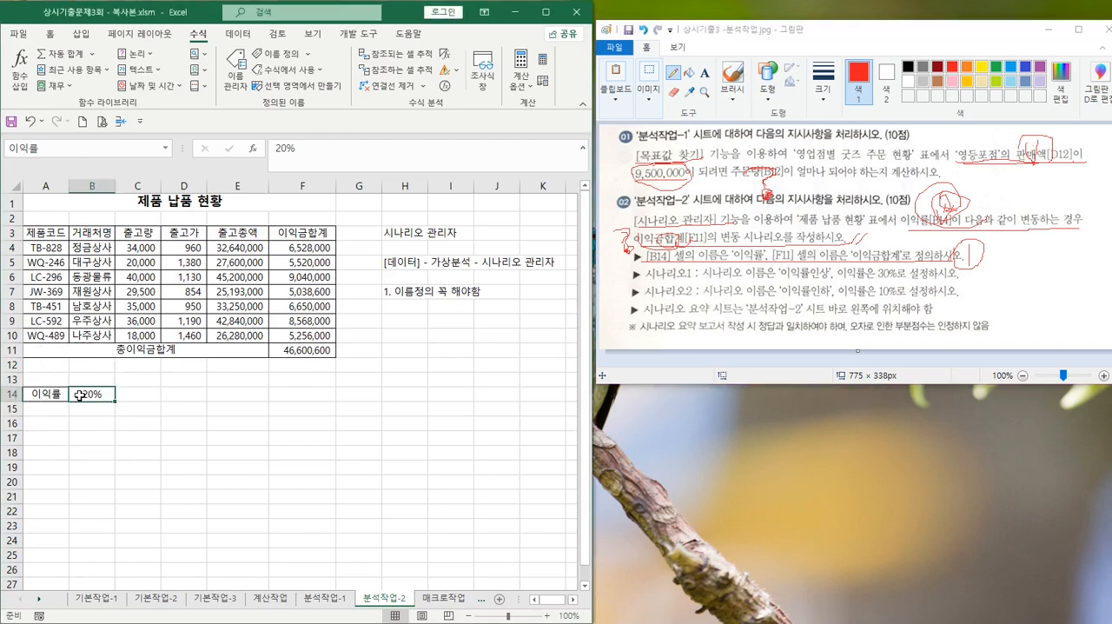
pyautogui.click(238, 34)
pyautogui.click(446, 80)
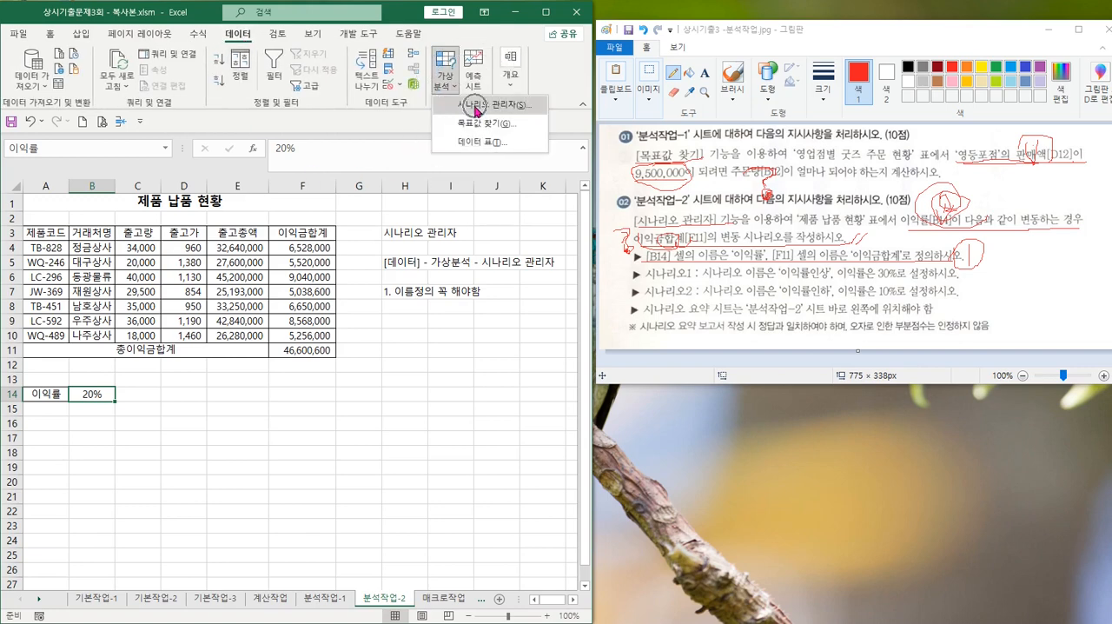
pyautogui.click(477, 106)
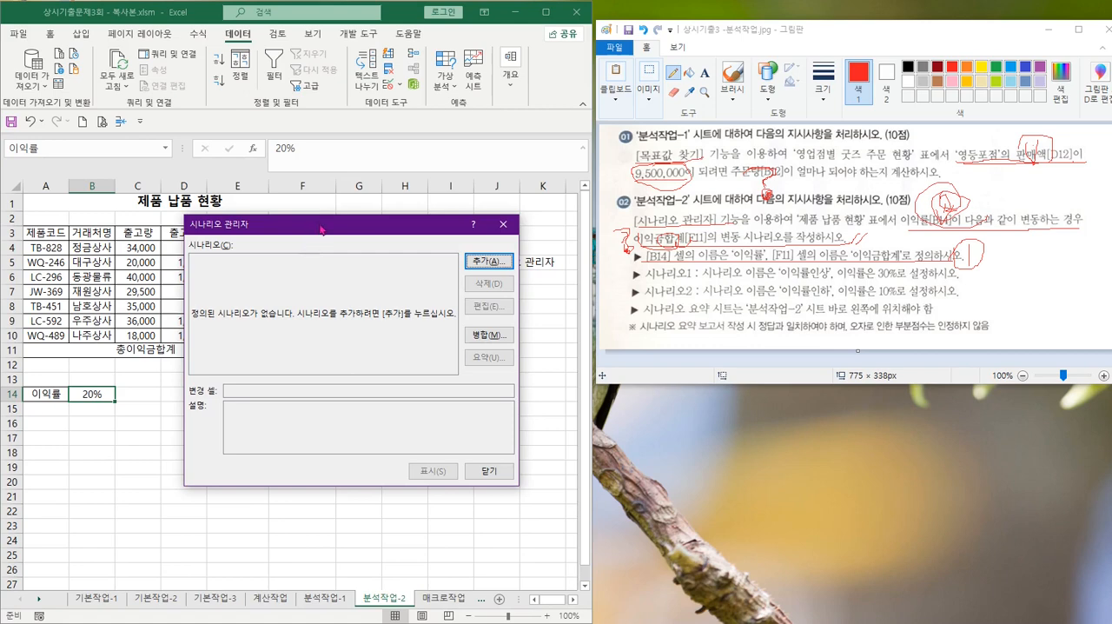
pyautogui.moveTo(321, 229); pyautogui.dragTo(343, 294)
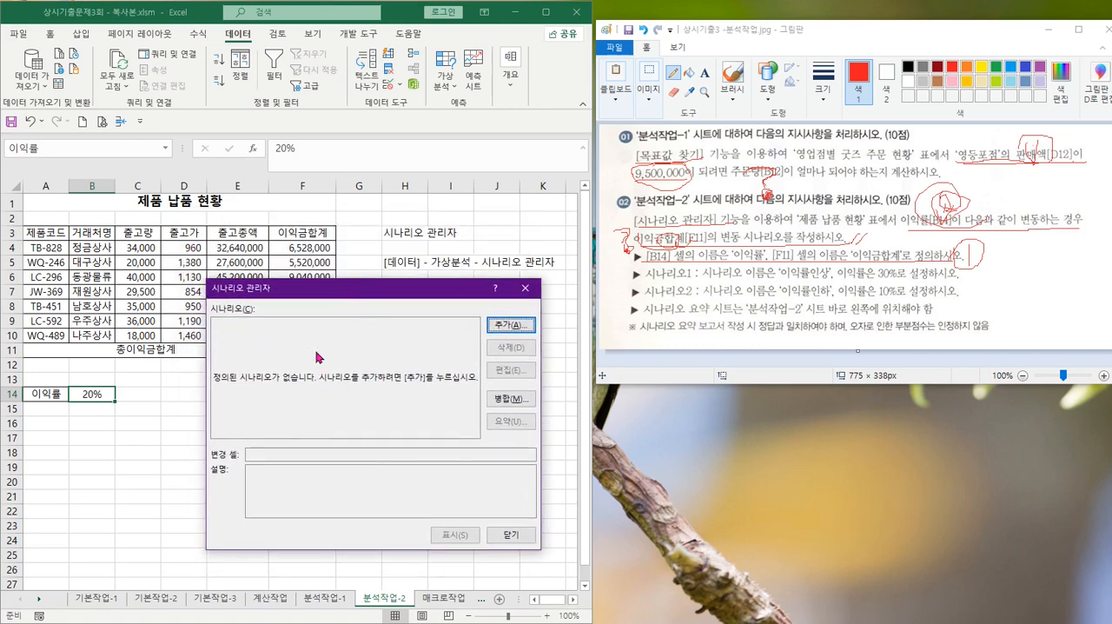
pyautogui.click(498, 327)
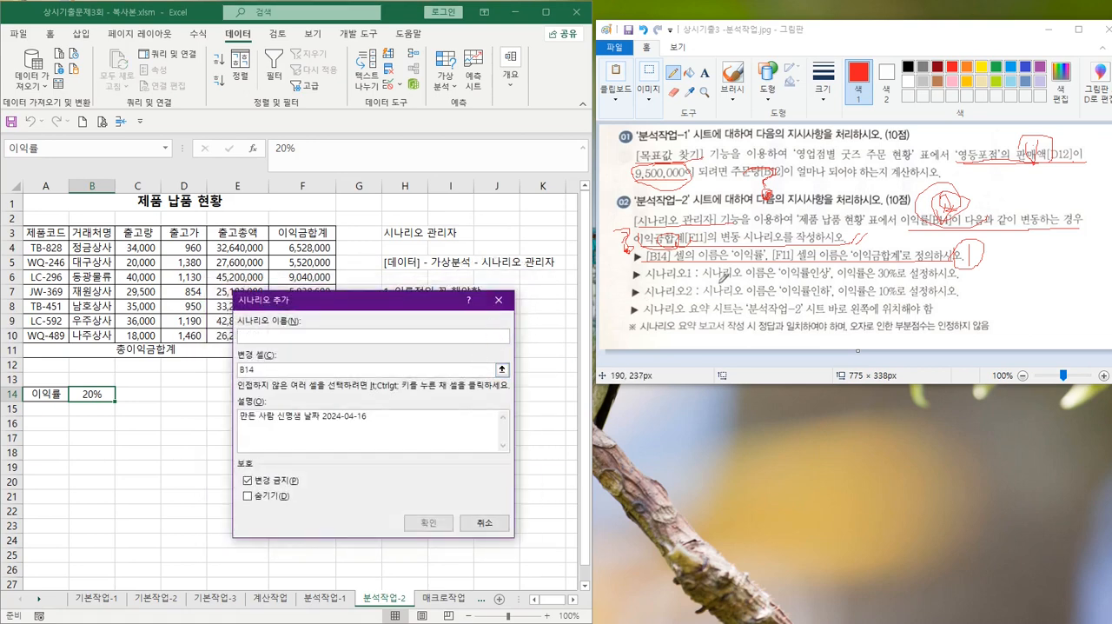
# Circle 이익률인상 in the Paint instructions, and name the new Excel scenario 이익률인상 with B14 as its changing cell
pyautogui.moveTo(705, 280)
pyautogui.mouseDown()
pyautogui.moveTo(776, 280)
pyautogui.moveTo(821, 251)
pyautogui.moveTo(836, 278)
pyautogui.mouseUp()
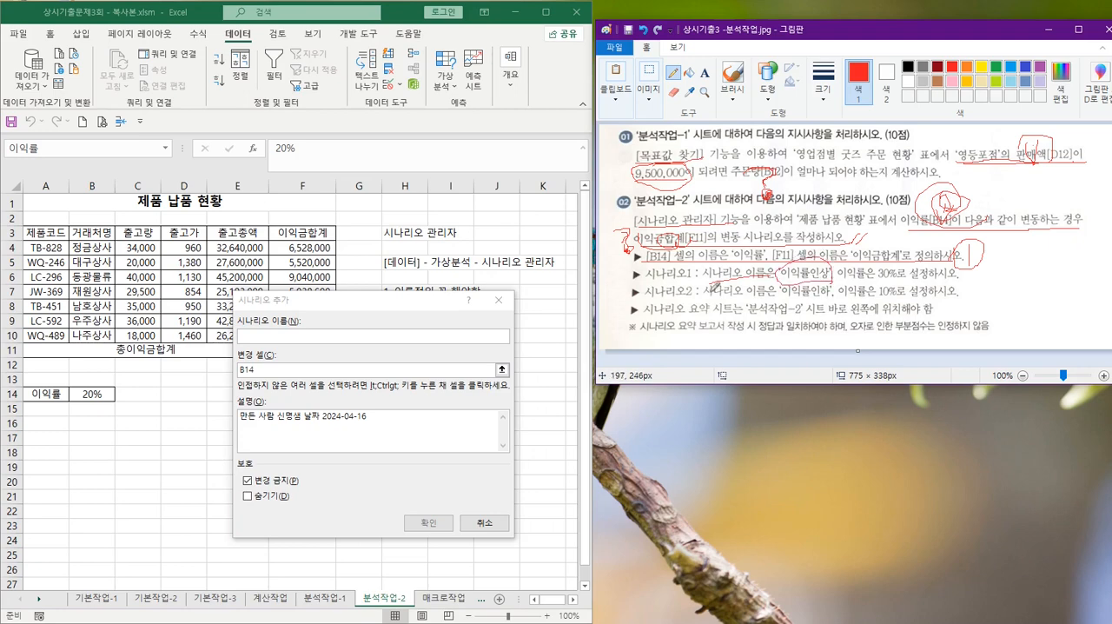
pyautogui.click(270, 336)
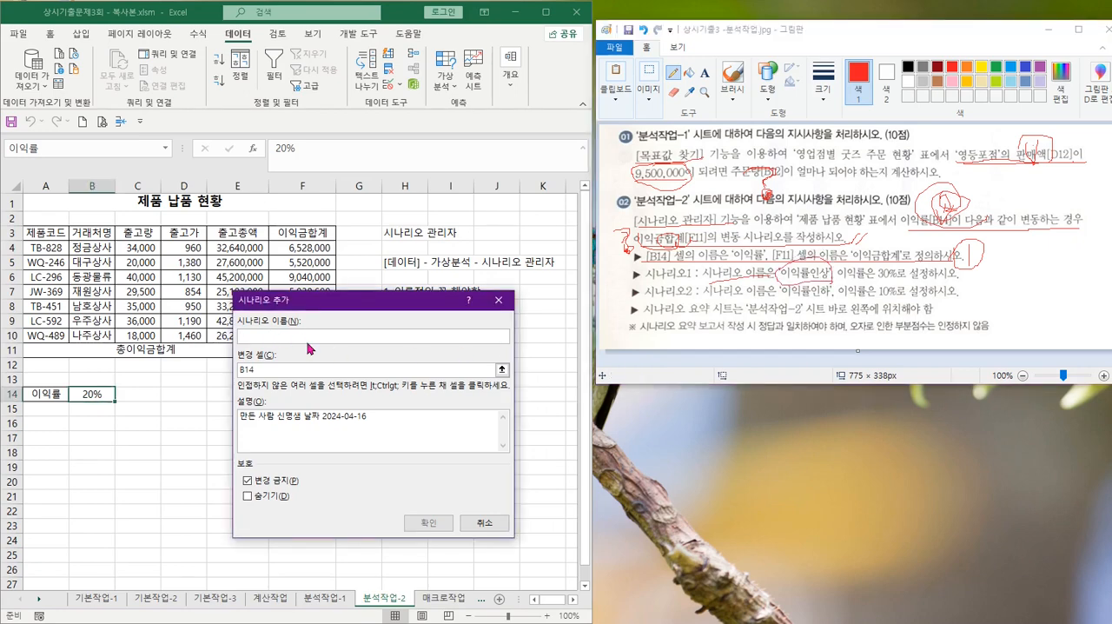
pyautogui.write('ㅇ')
pyautogui.write('익률인상')
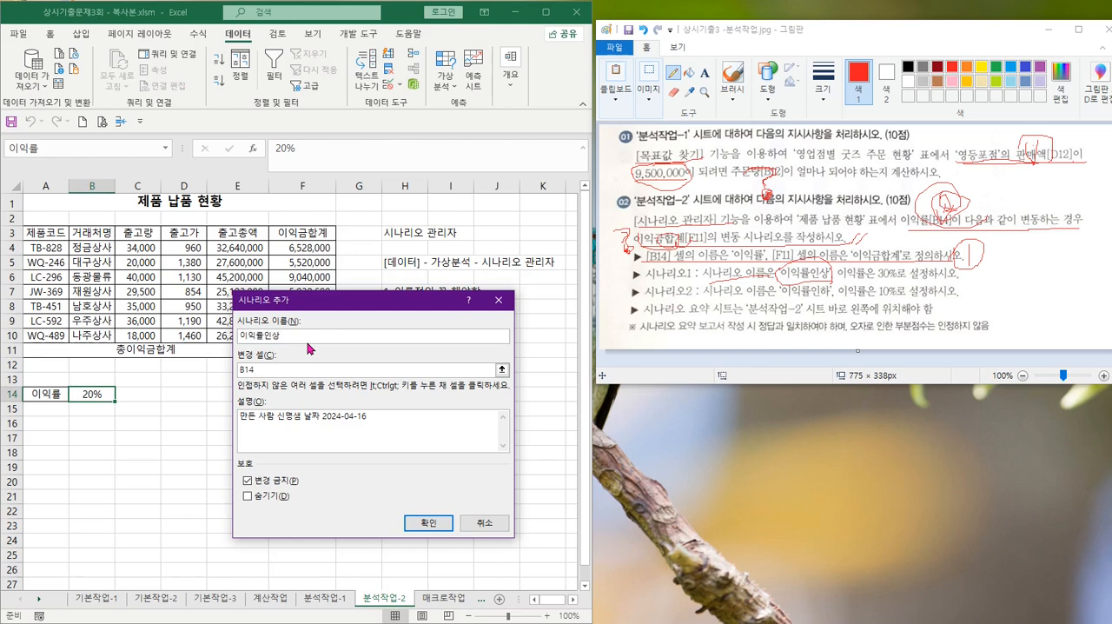
pyautogui.doubleClick(248, 369)
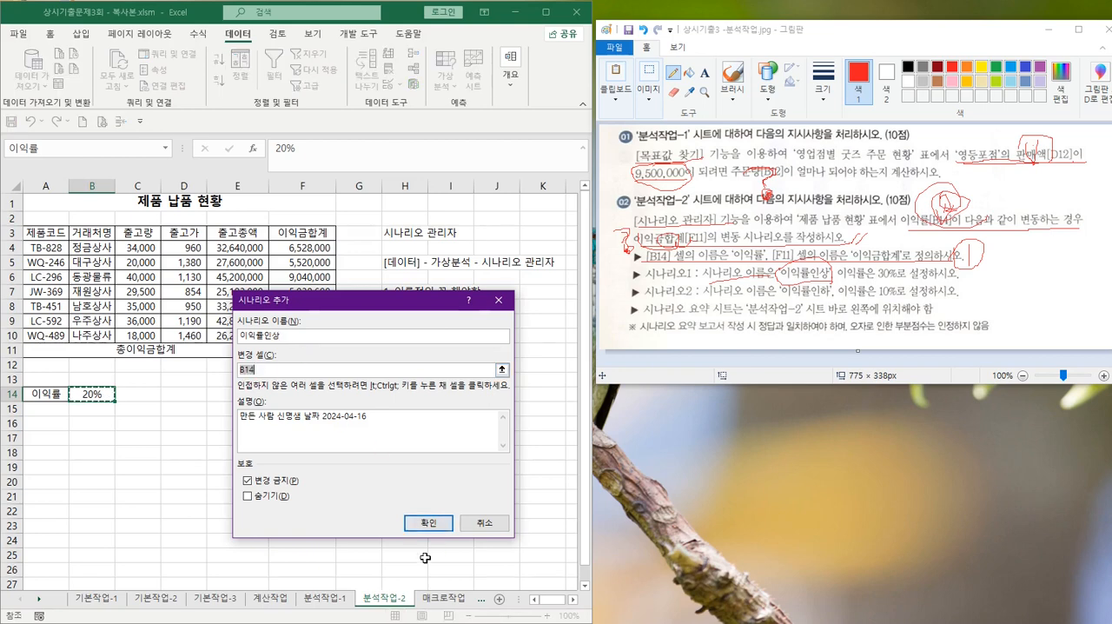
pyautogui.click(428, 524)
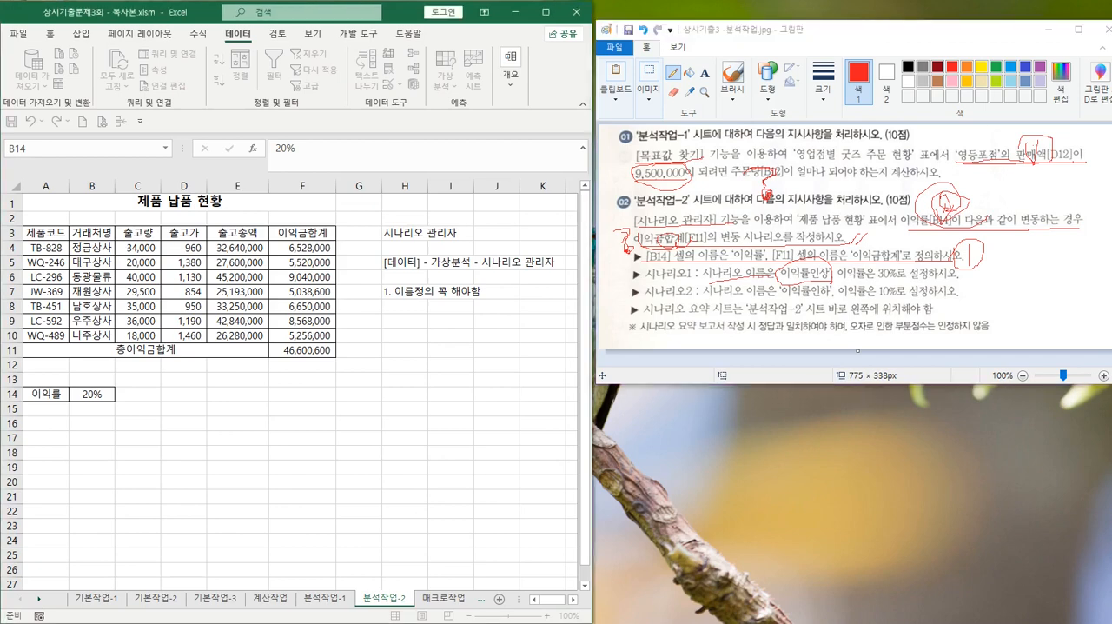
pyautogui.moveTo(368, 378); pyautogui.dragTo(360, 351)
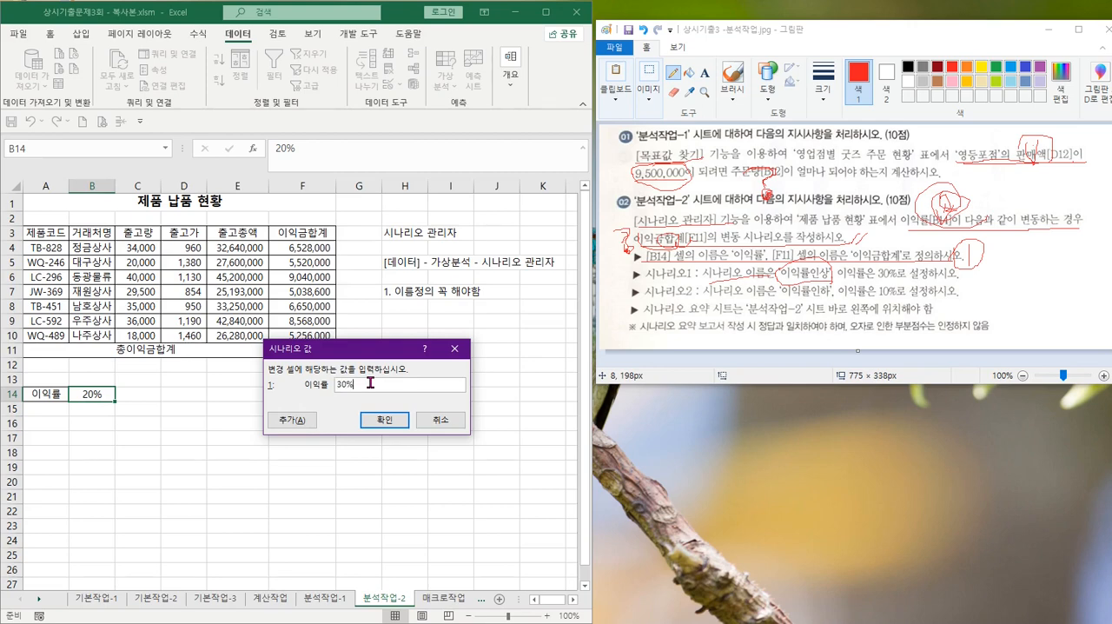
# Add a second scenario named 이익률인하 with B14 as its changing cell and an 이익률 value of 0.1
pyautogui.click(283, 422)
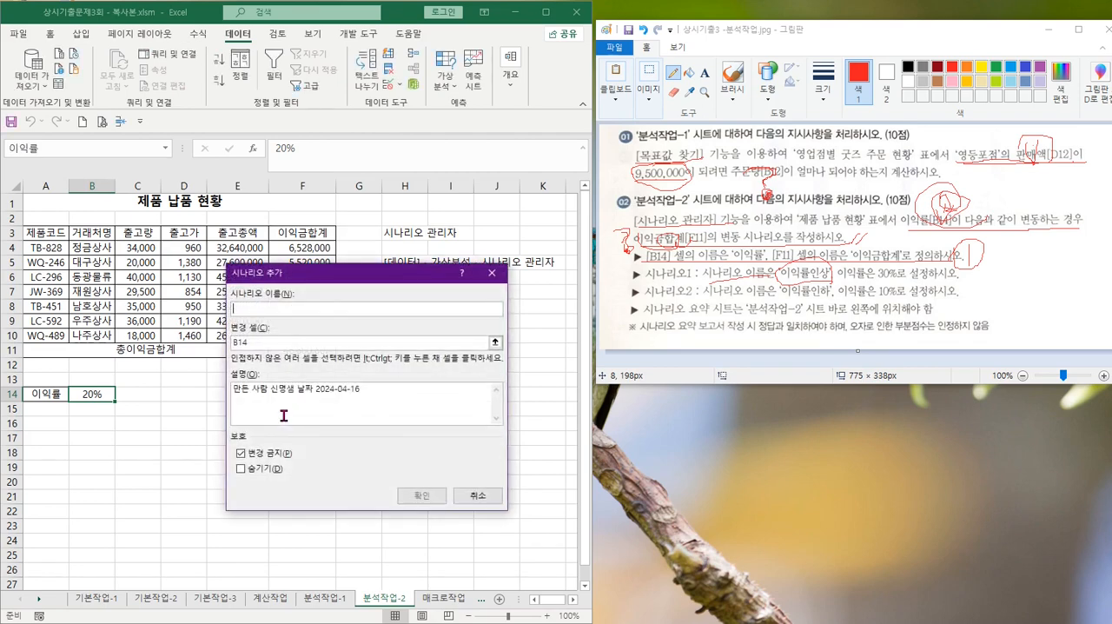
pyautogui.write('이익ㅇ')
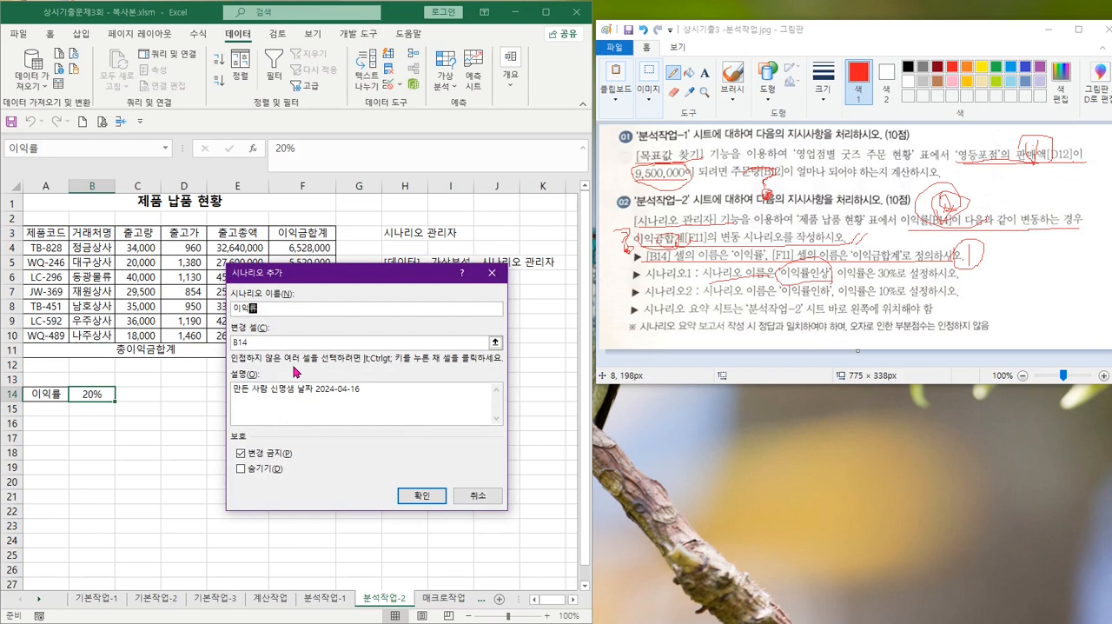
pyautogui.write('인상')
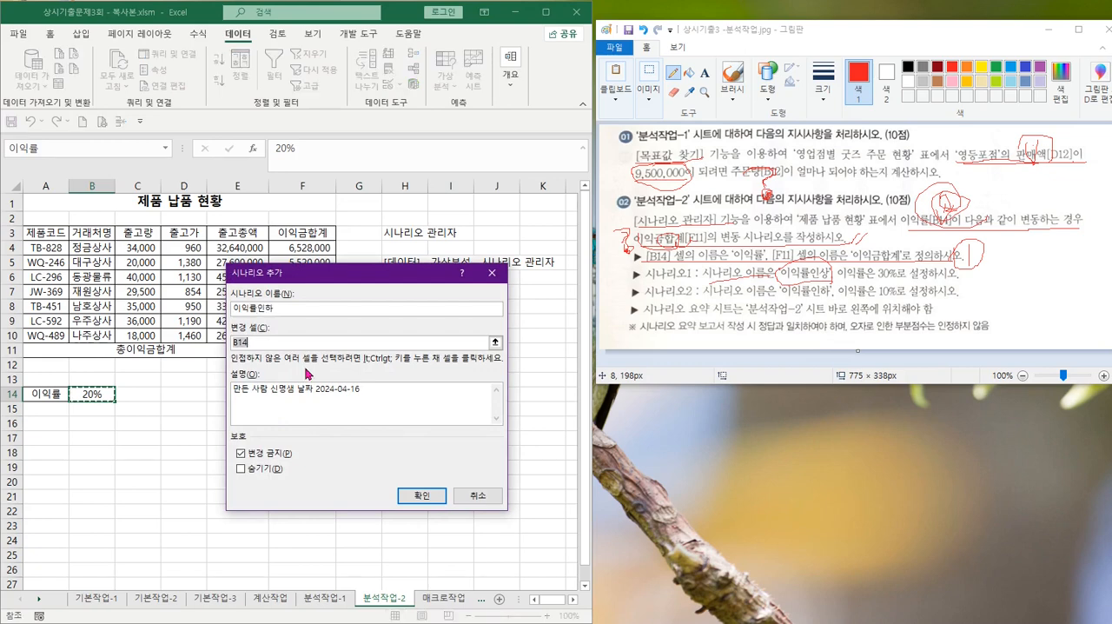
pyautogui.click(422, 496)
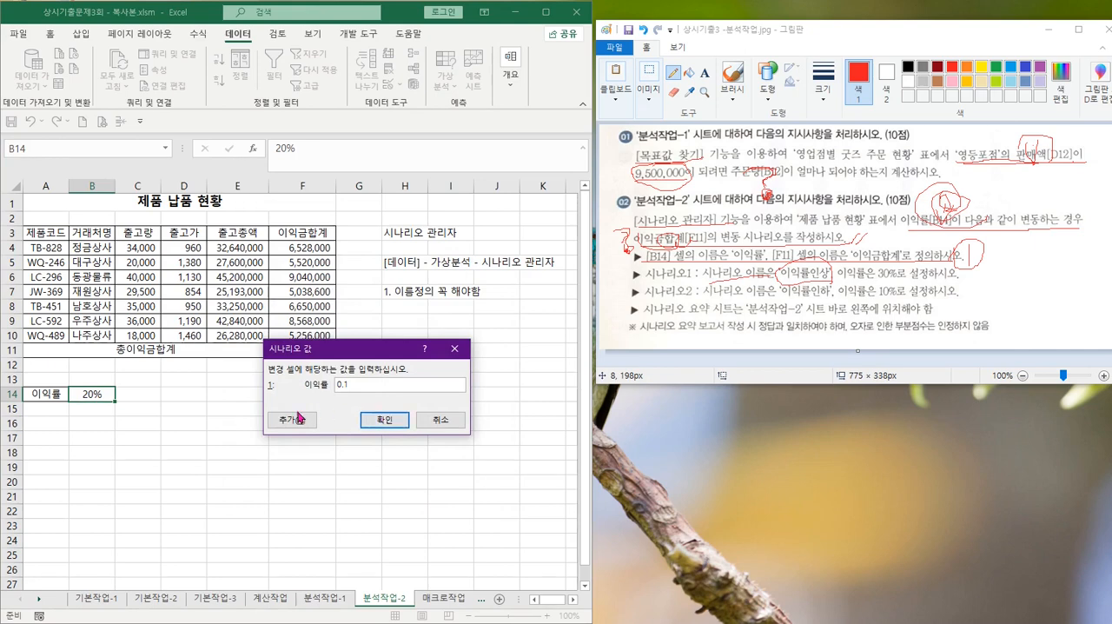
pyautogui.click(382, 417)
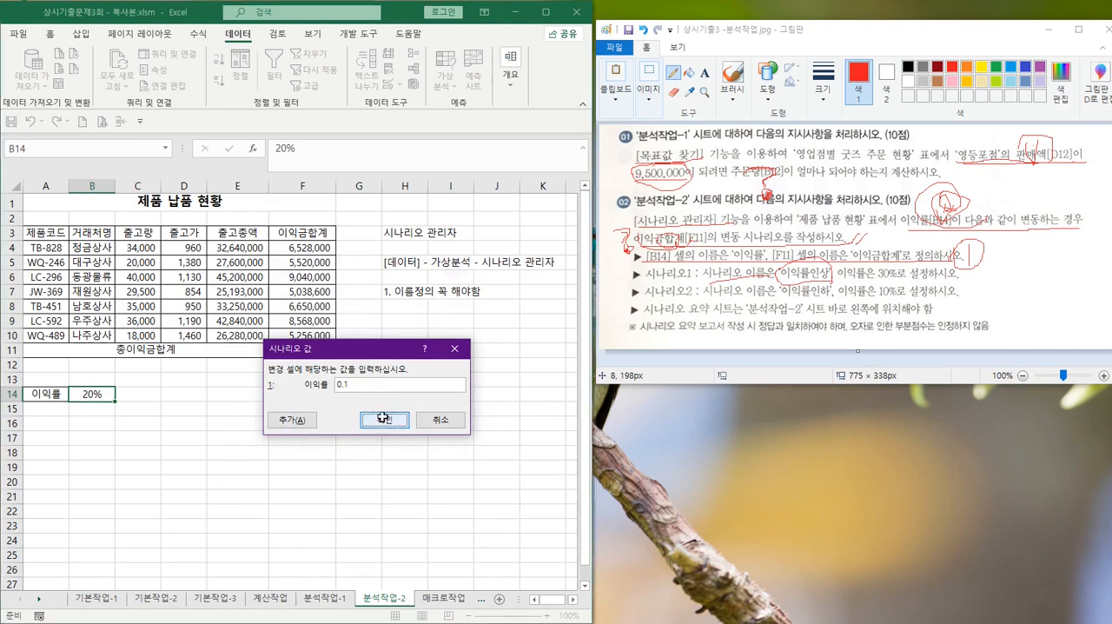
# In the Paint instructions, mark the 30% and 10% profit rates, 이익률인하 and '분석작업-2', and circle 왼쪽 in the summary sheet placement line
pyautogui.moveTo(788, 277)
pyautogui.mouseDown()
pyautogui.moveTo(791, 265)
pyautogui.moveTo(919, 267)
pyautogui.mouseUp()
pyautogui.moveTo(785, 292); pyautogui.dragTo(928, 282)
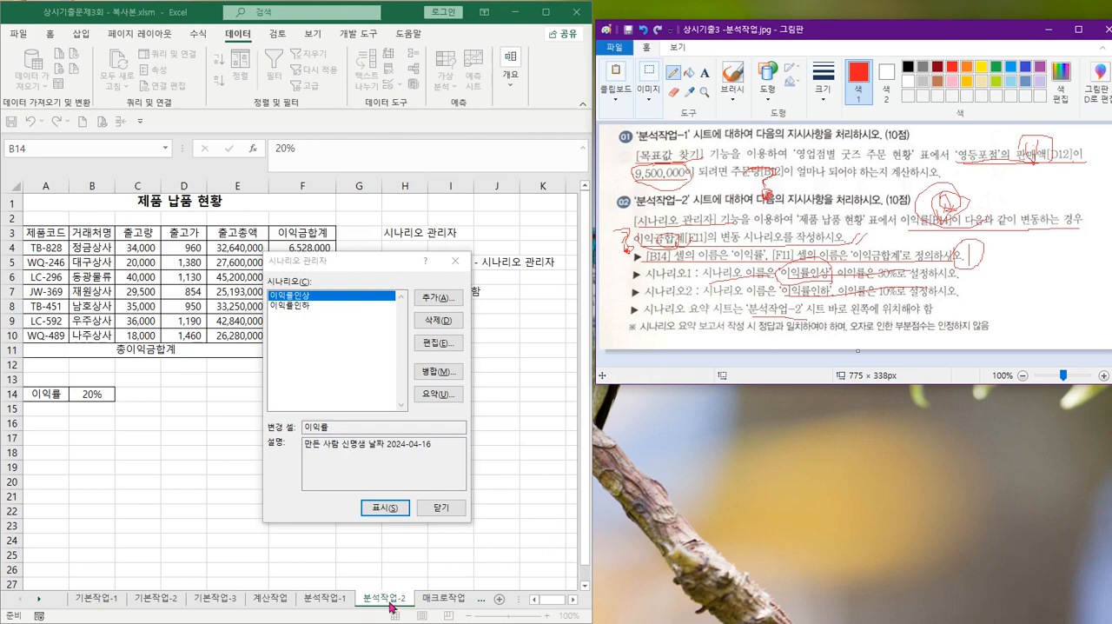
pyautogui.moveTo(879, 299)
pyautogui.mouseDown()
pyautogui.moveTo(855, 306)
pyautogui.moveTo(886, 294)
pyautogui.moveTo(875, 336)
pyautogui.mouseUp()
pyautogui.moveTo(856, 346); pyautogui.dragTo(905, 345)
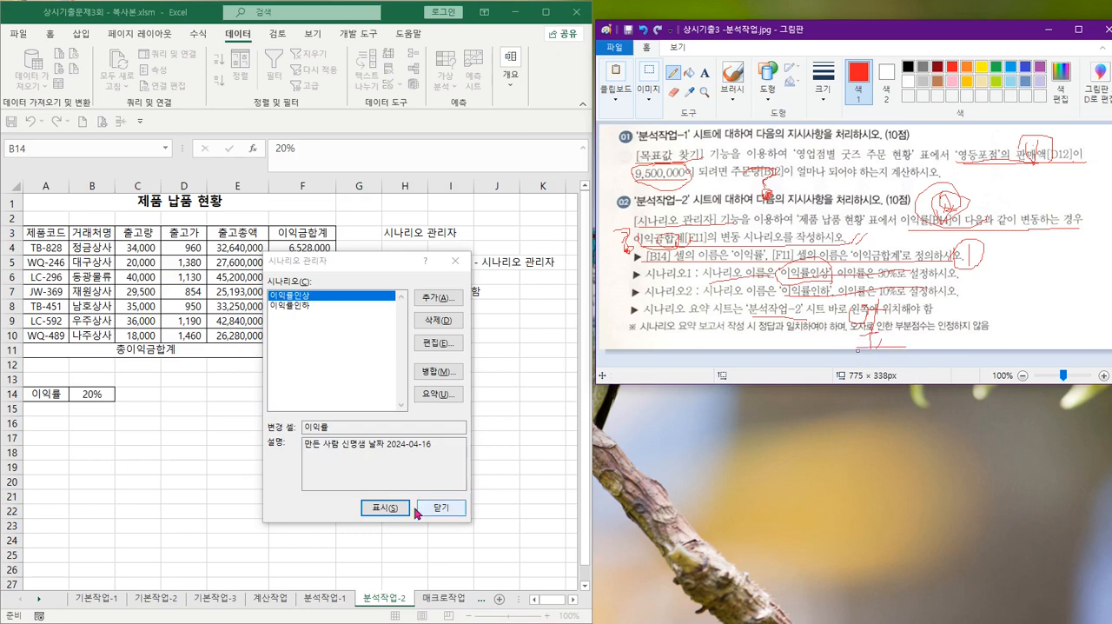
# Create a scenario summary report in Excel from the Scenario Manager with F11 as the result cell
pyautogui.click(434, 397)
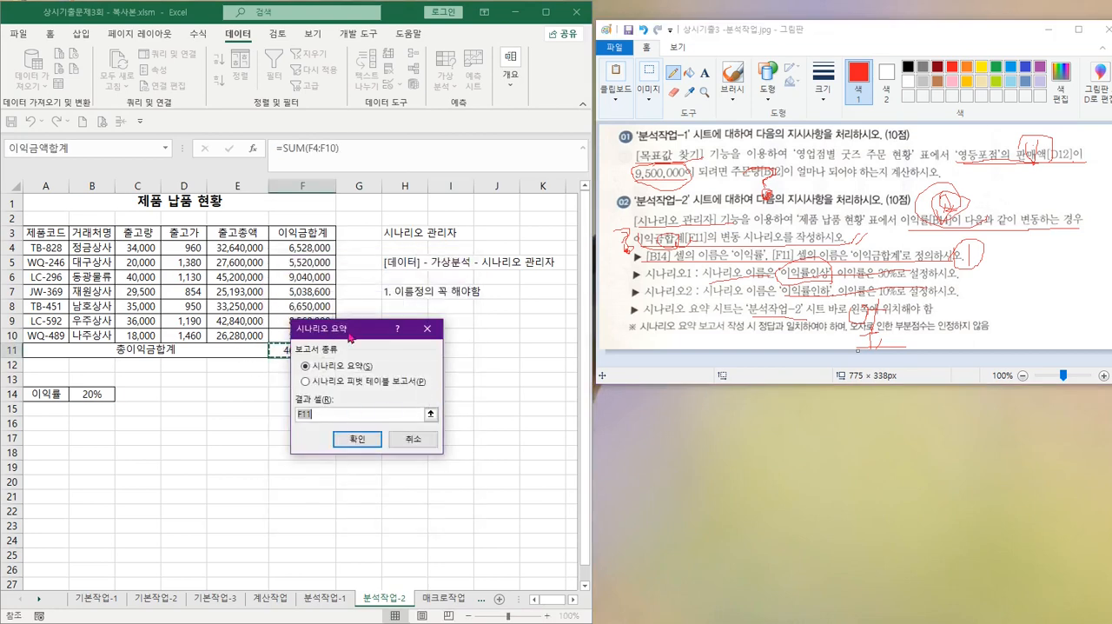
pyautogui.moveTo(350, 337); pyautogui.dragTo(451, 360)
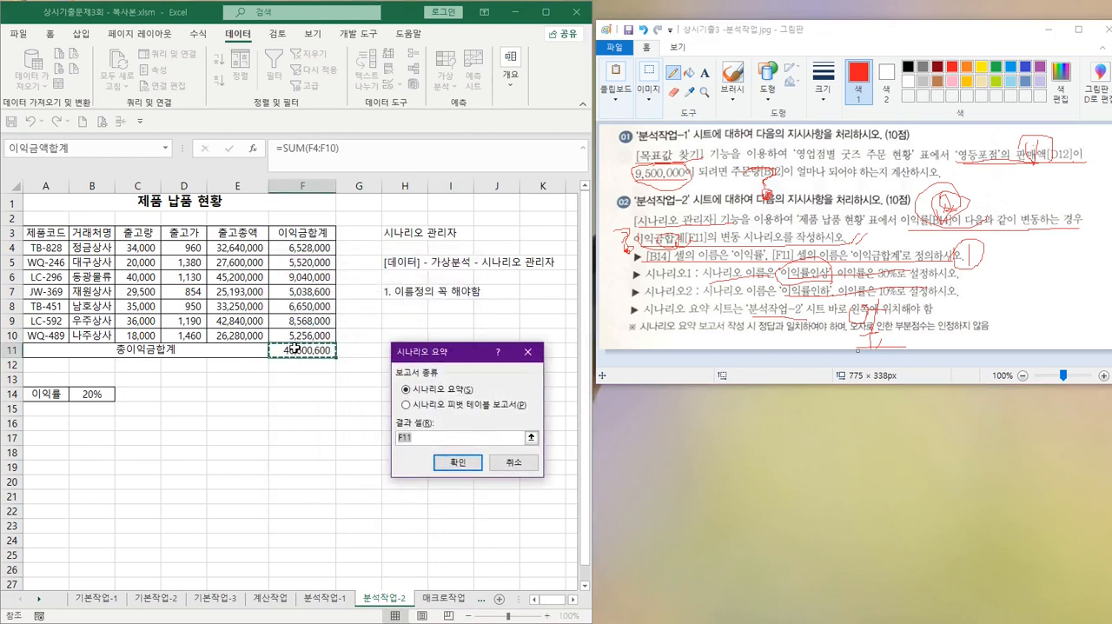
pyautogui.click(457, 463)
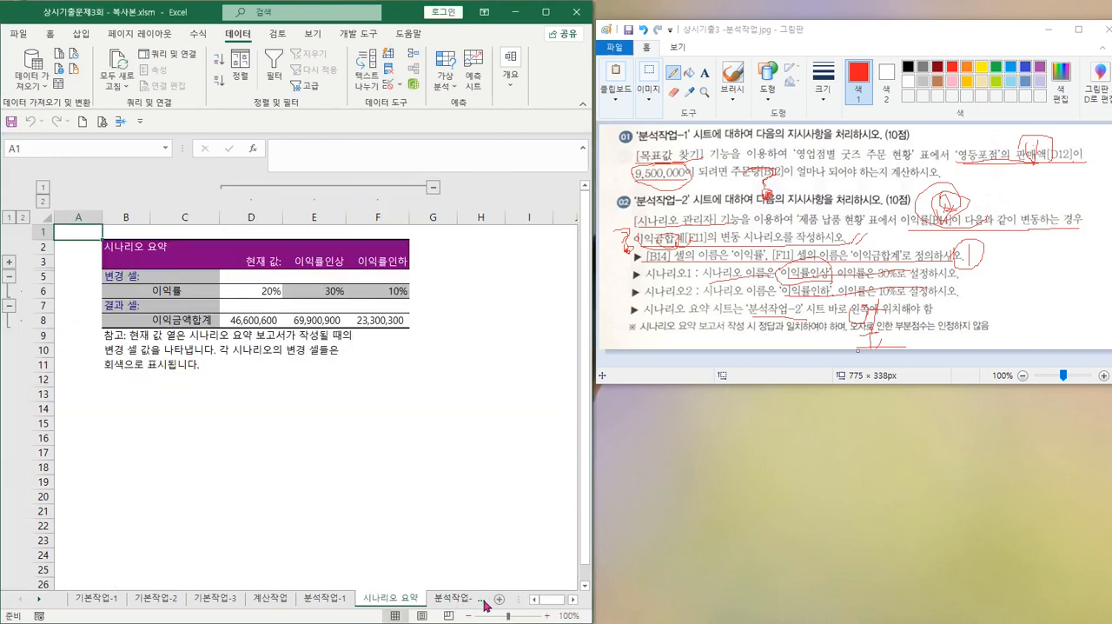
# Check the 시나리오 요약 sheet's position among the sheets and its figures for the current values and the 이익률인상 scenario
pyautogui.click(38, 598)
pyautogui.click(39, 598)
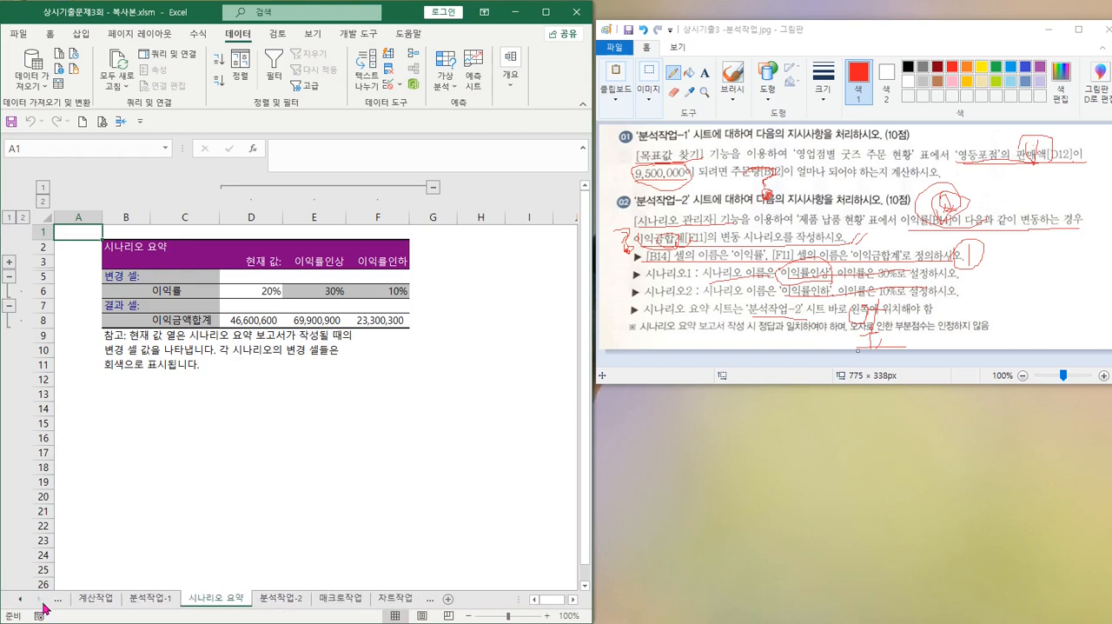
pyautogui.click(38, 599)
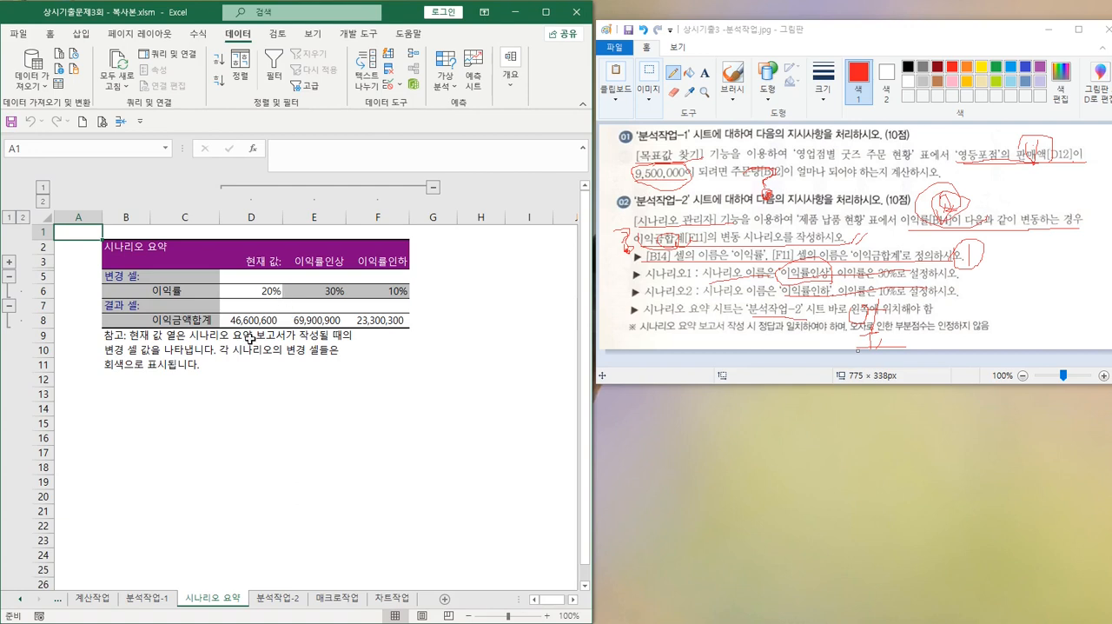
pyautogui.moveTo(272, 287); pyautogui.dragTo(261, 319)
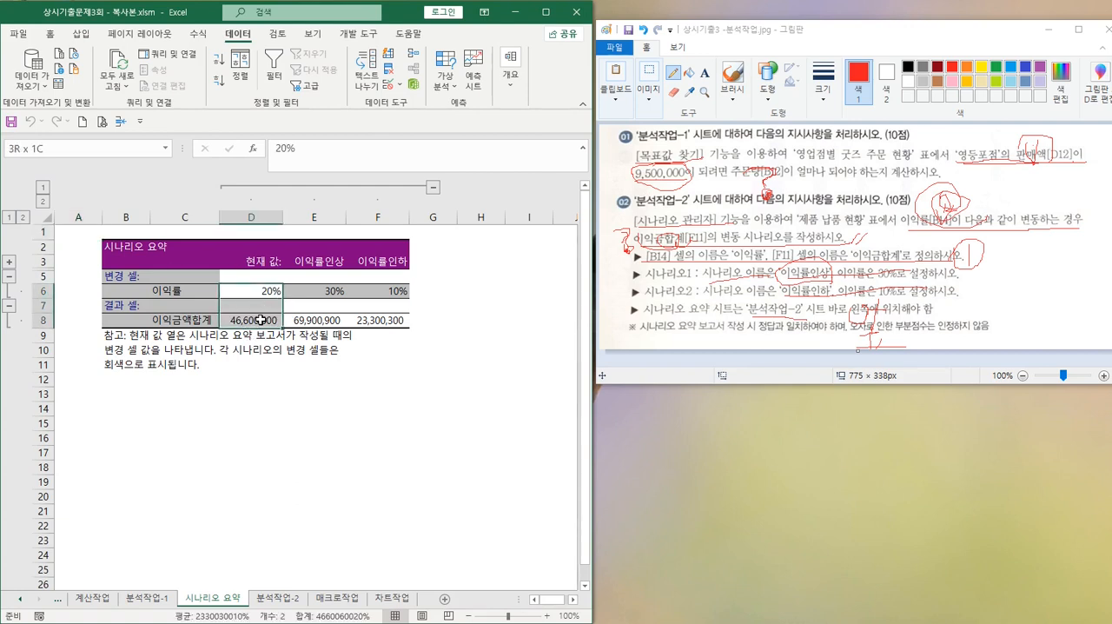
pyautogui.moveTo(335, 262); pyautogui.dragTo(314, 326)
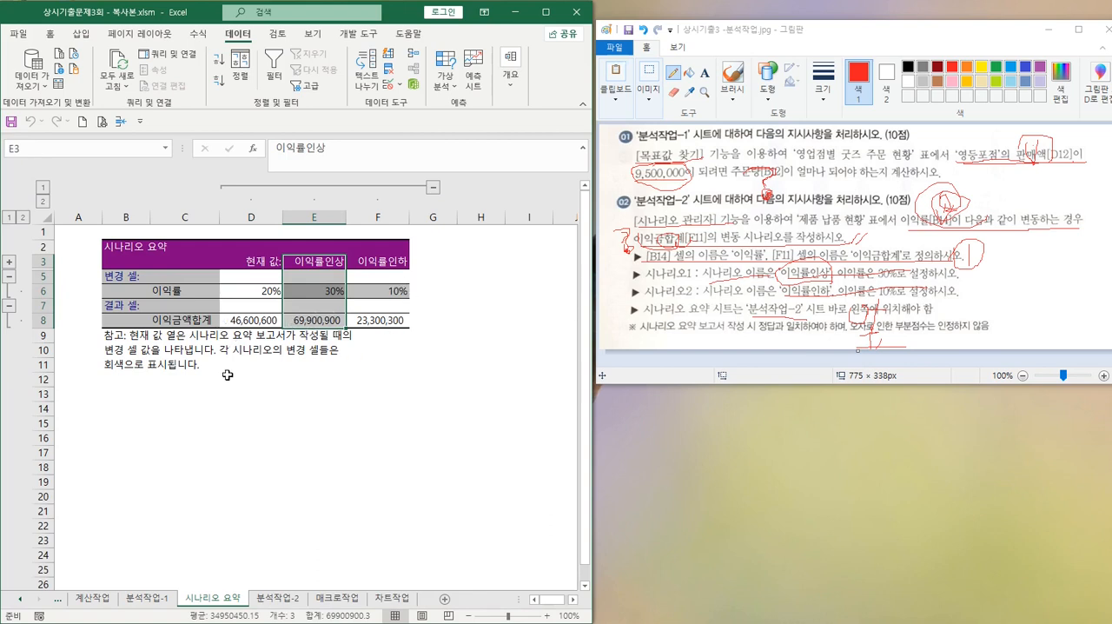
pyautogui.click(462, 421)
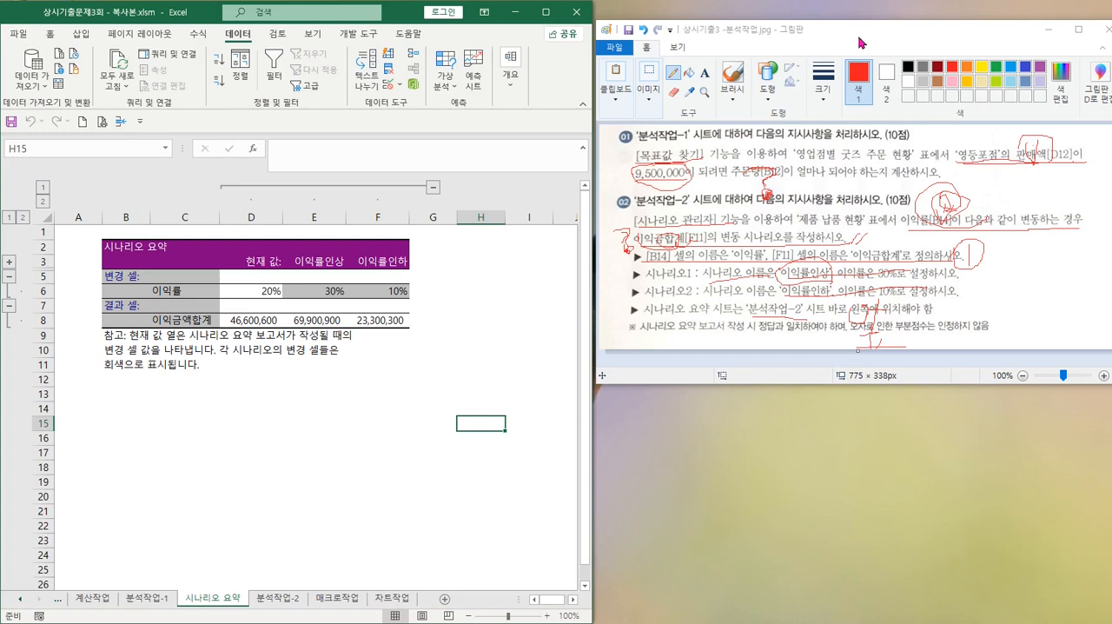
# Minimize the 분석작업 instructions, open the 매크로작업 sheet, and bring up the 상시기출3 기타작업.jpg instructions in Paint
pyautogui.click(1051, 31)
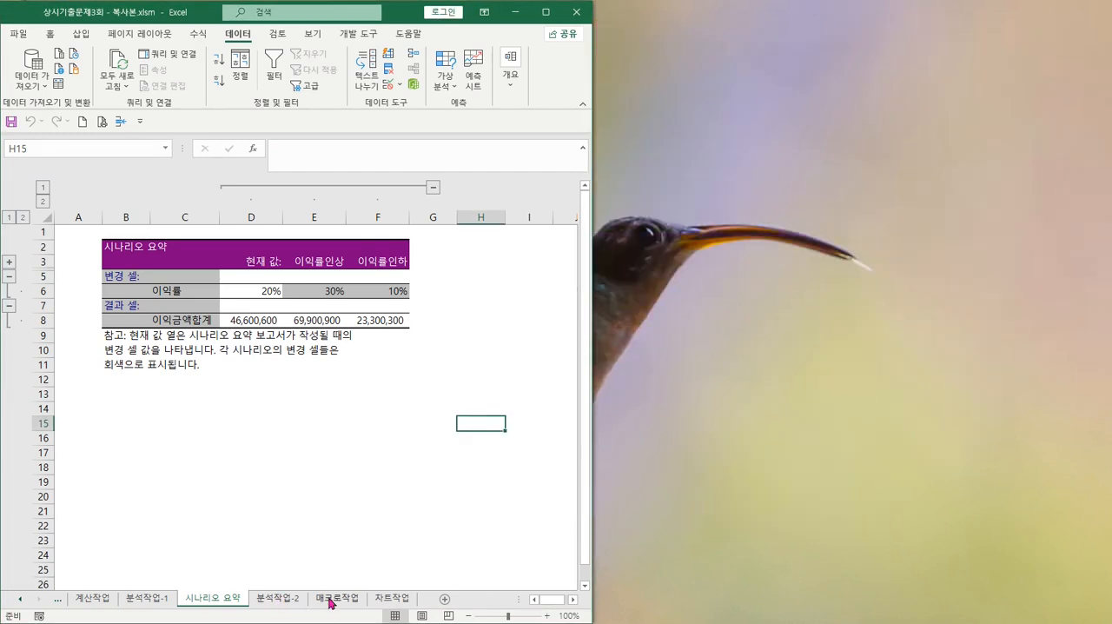
pyautogui.click(330, 602)
pyautogui.moveTo(569, 617)
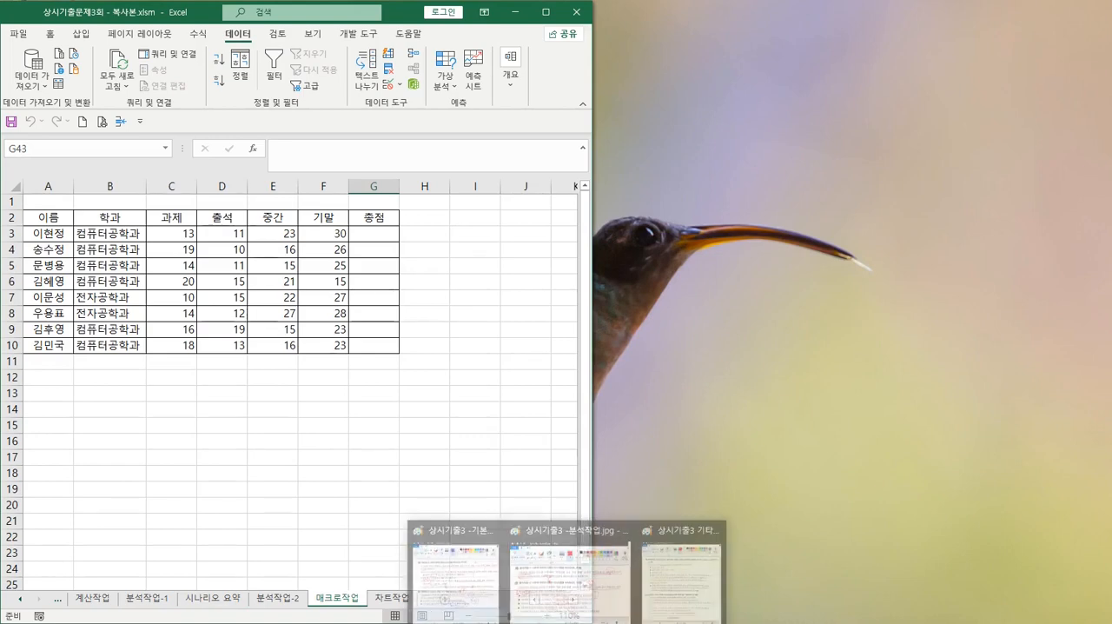
pyautogui.click(669, 578)
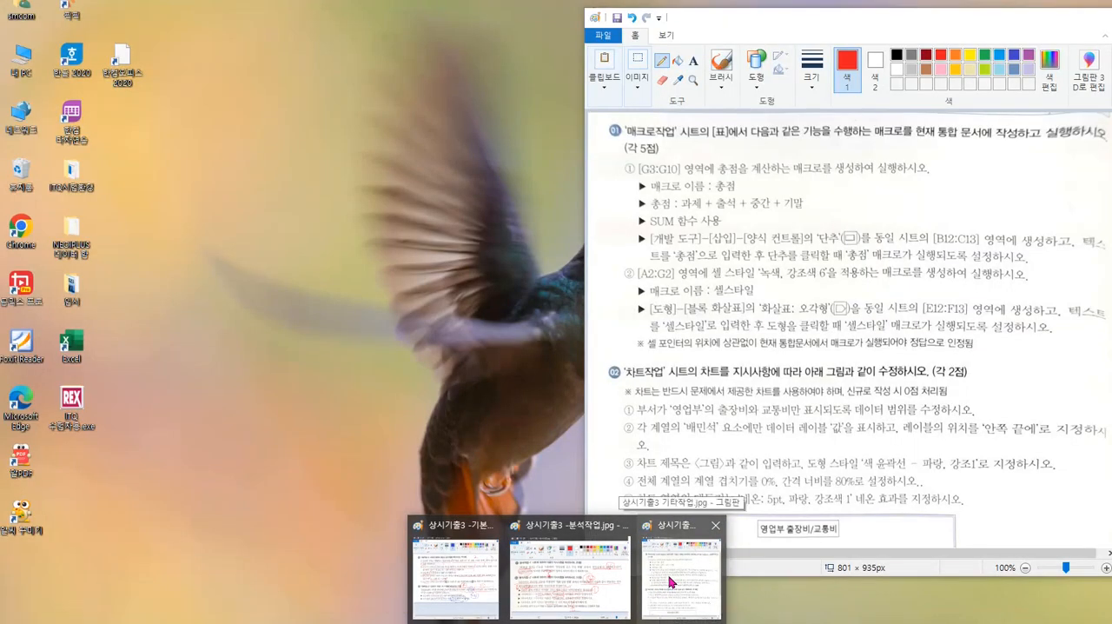
pyautogui.click(669, 581)
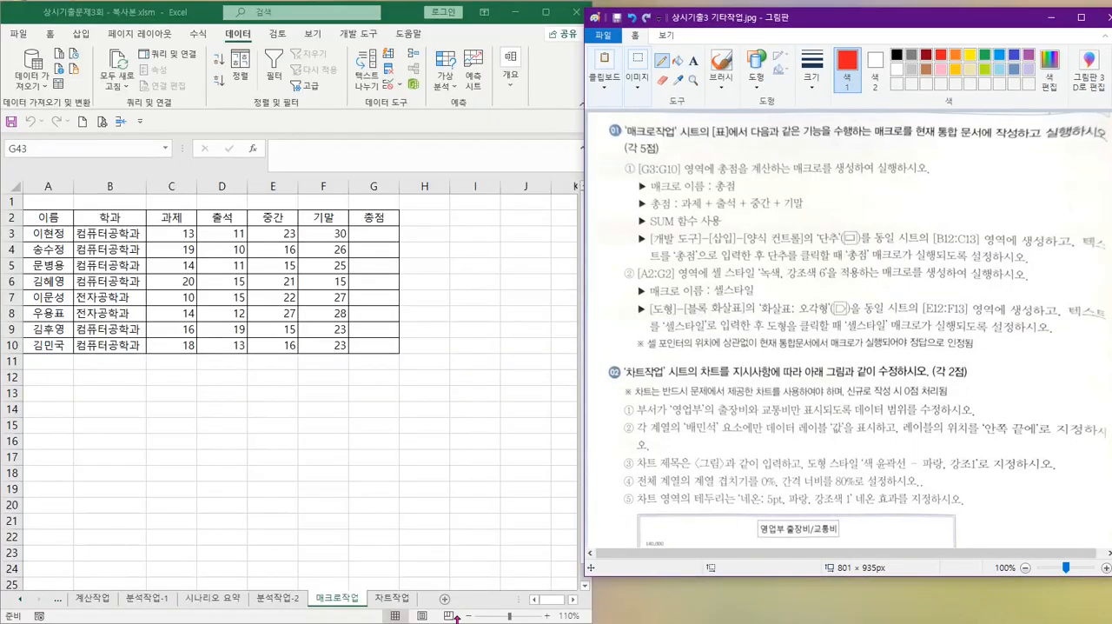
# Shorten the Excel window, place the Paint instructions below its table, and widen Excel across most of the screen
pyautogui.click(472, 545)
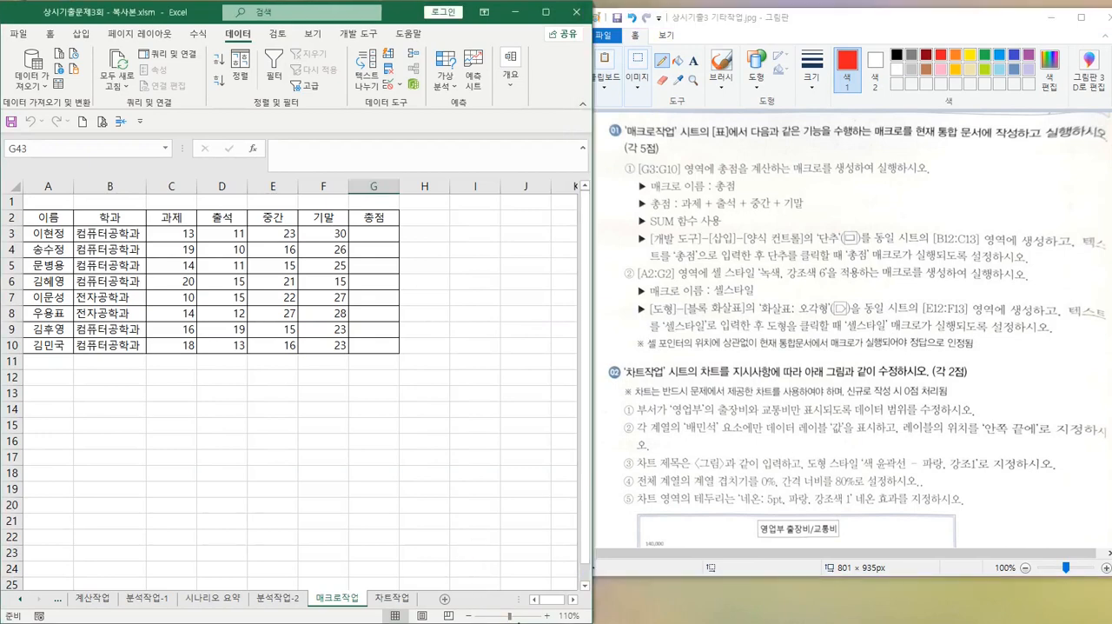
pyautogui.moveTo(590, 615); pyautogui.dragTo(596, 461)
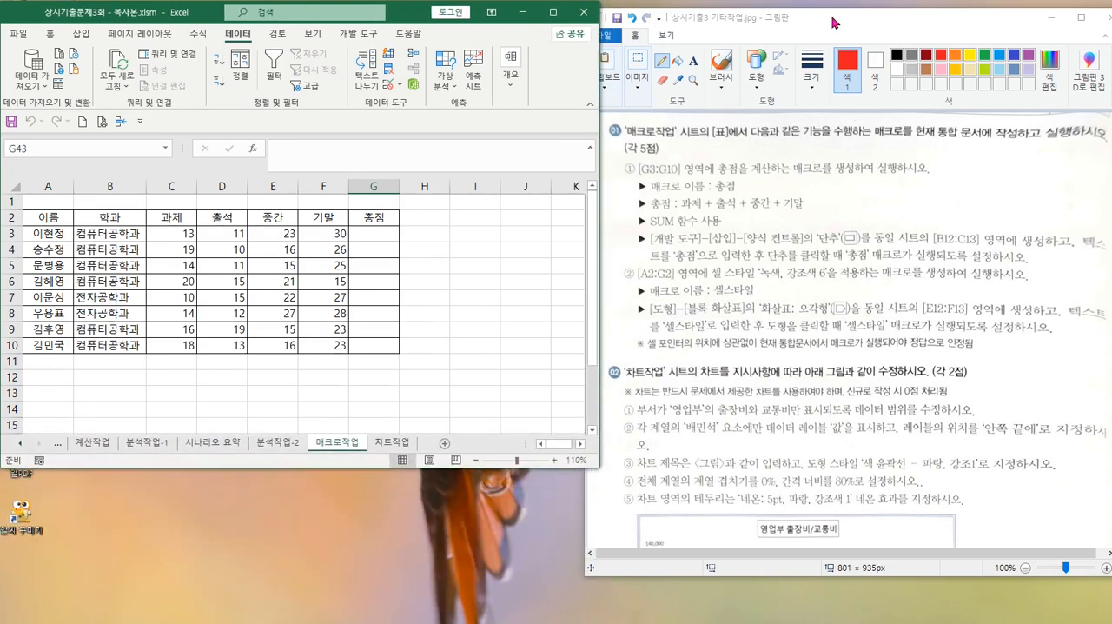
pyautogui.moveTo(826, 16)
pyautogui.mouseDown()
pyautogui.moveTo(740, 403)
pyautogui.moveTo(269, 479)
pyautogui.moveTo(252, 465)
pyautogui.moveTo(252, 385)
pyautogui.mouseUp()
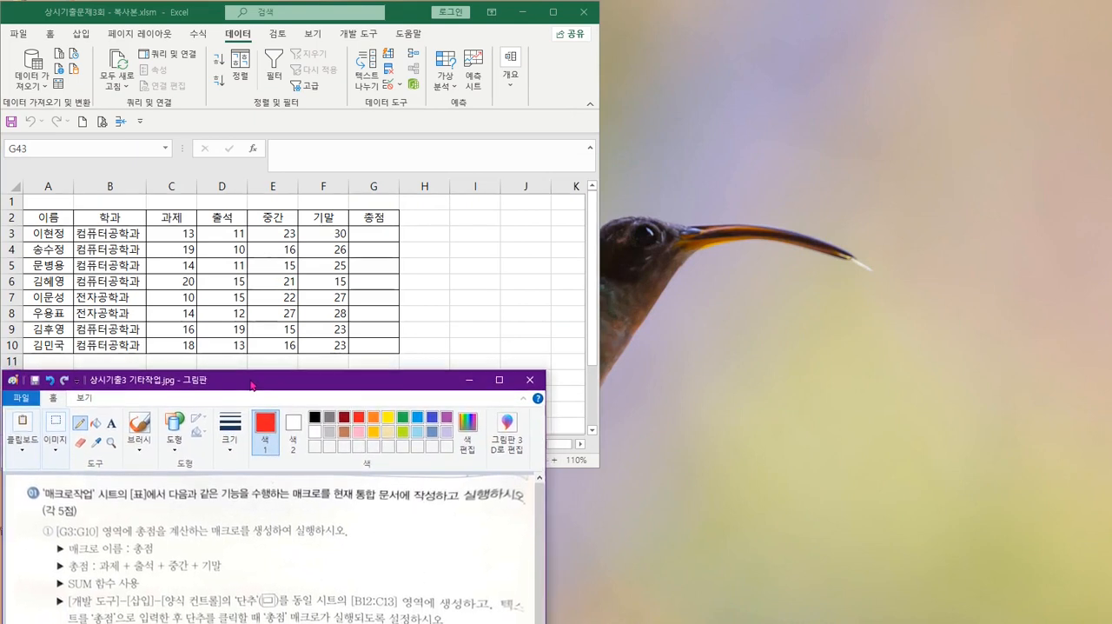
pyautogui.click(599, 302)
pyautogui.moveTo(602, 301); pyautogui.dragTo(1094, 320)
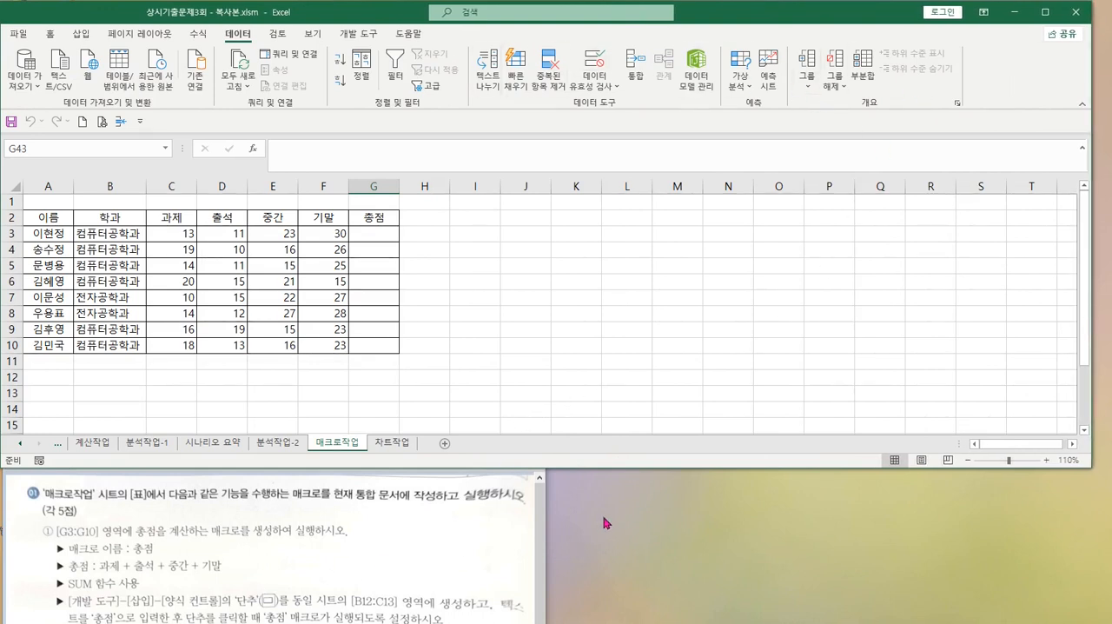
# Shorten the Excel window further to just below row 11 and raise the Paint window to show more instructions beneath it
pyautogui.click(540, 531)
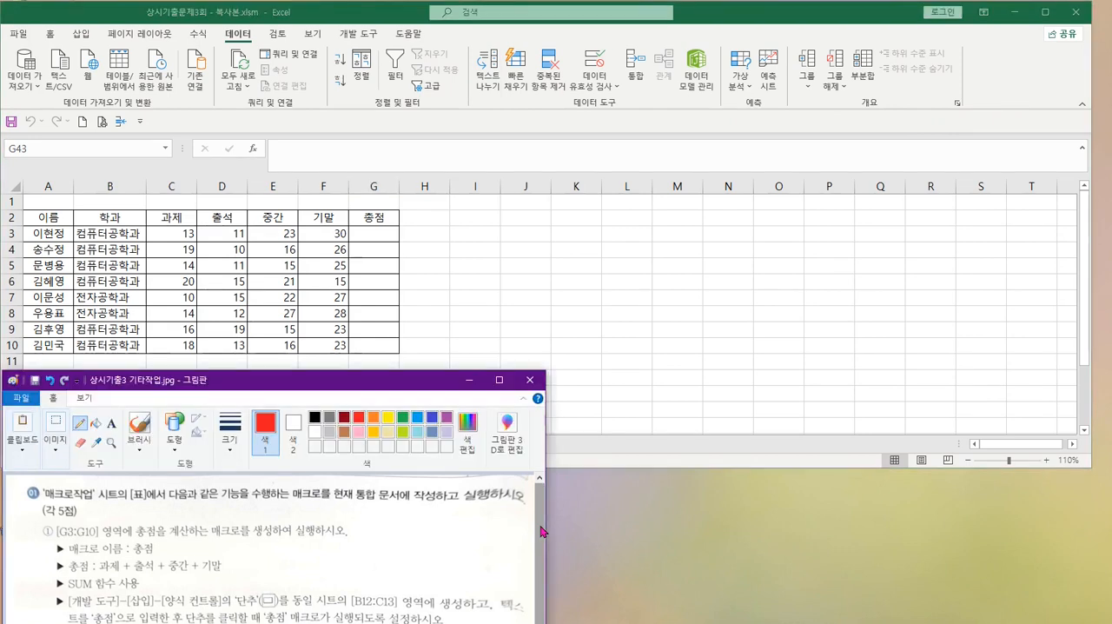
pyautogui.click(654, 408)
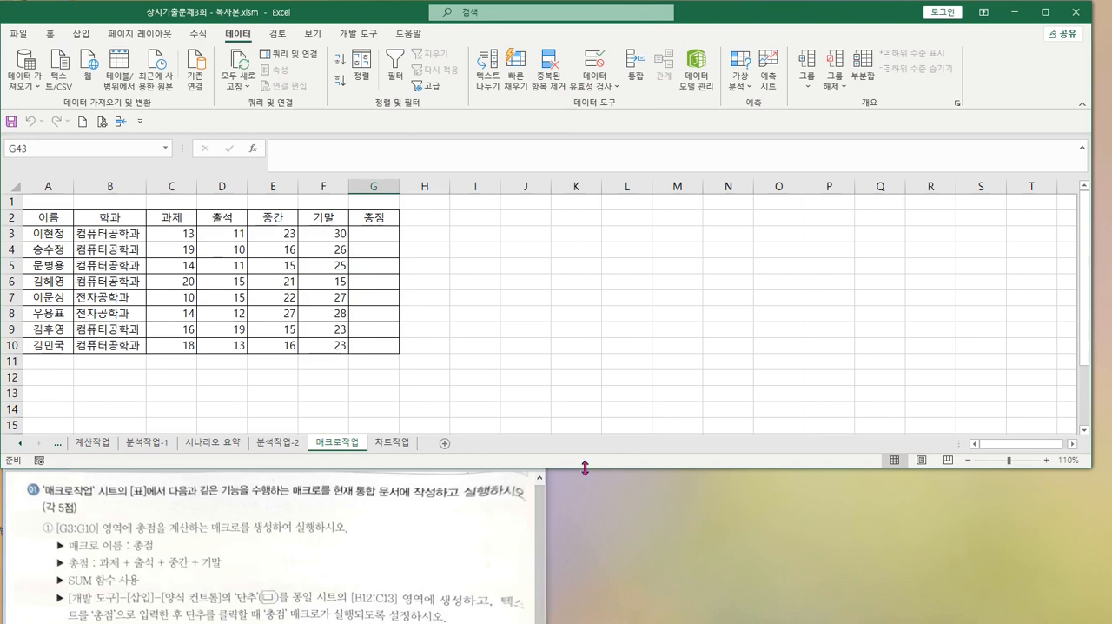
pyautogui.moveTo(585, 470); pyautogui.dragTo(583, 413)
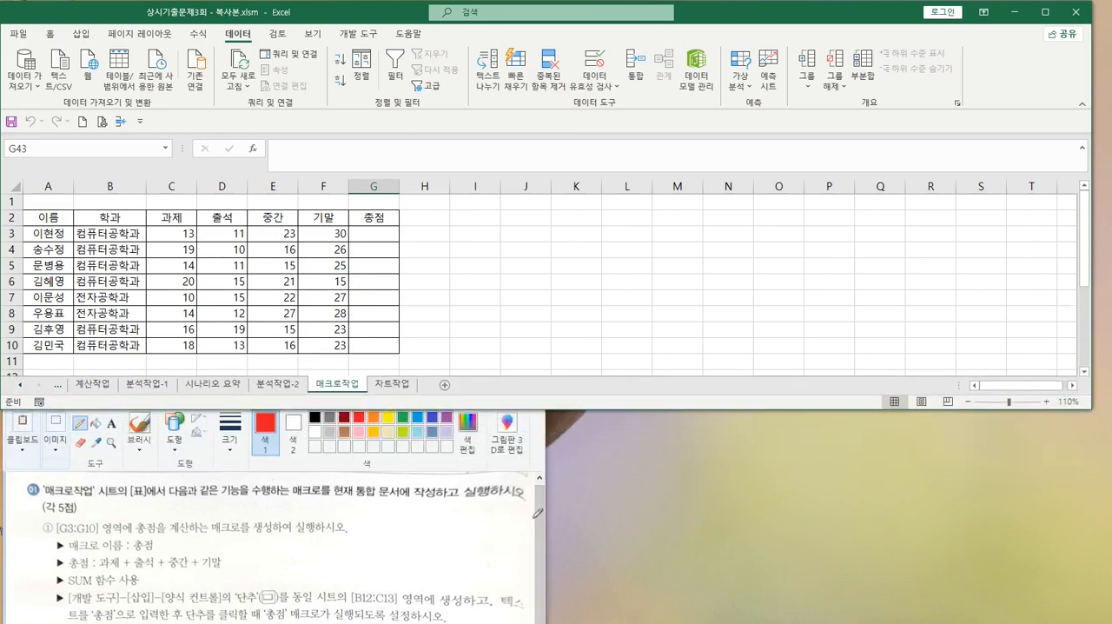
pyautogui.click(483, 532)
pyautogui.moveTo(433, 381); pyautogui.dragTo(434, 329)
pyautogui.click(643, 292)
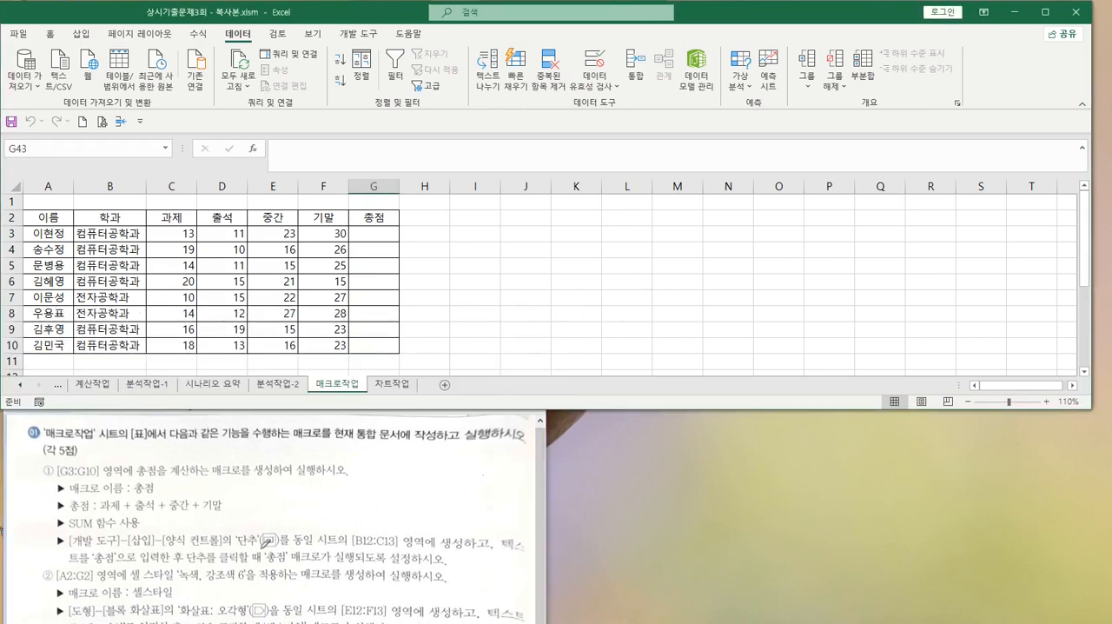
pyautogui.scroll(-3, 263, 546)
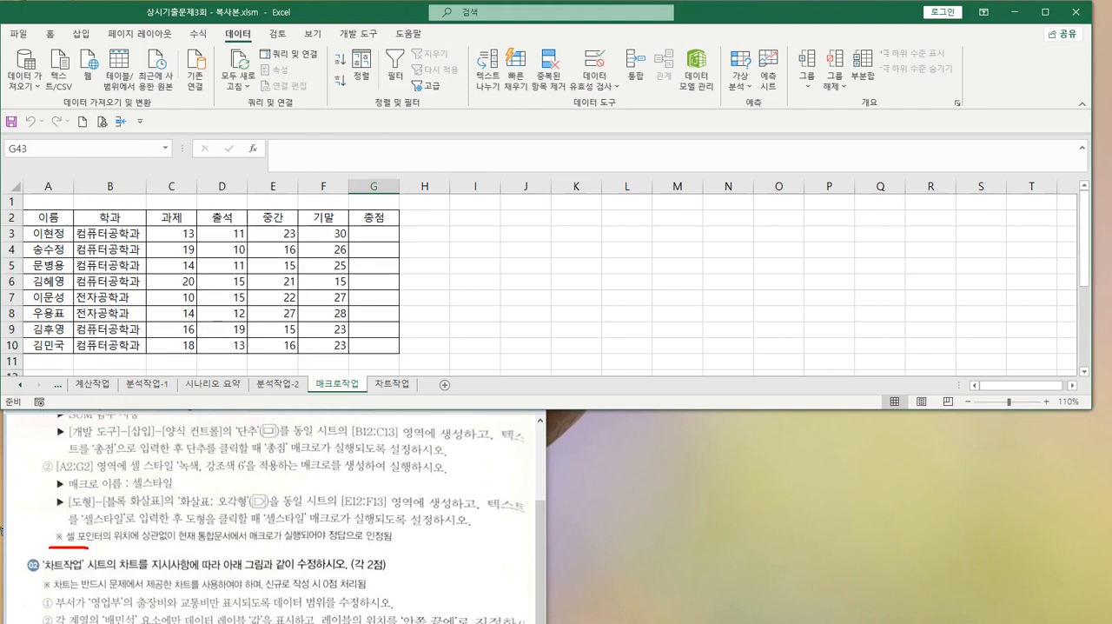
pyautogui.moveTo(140, 548); pyautogui.dragTo(313, 546)
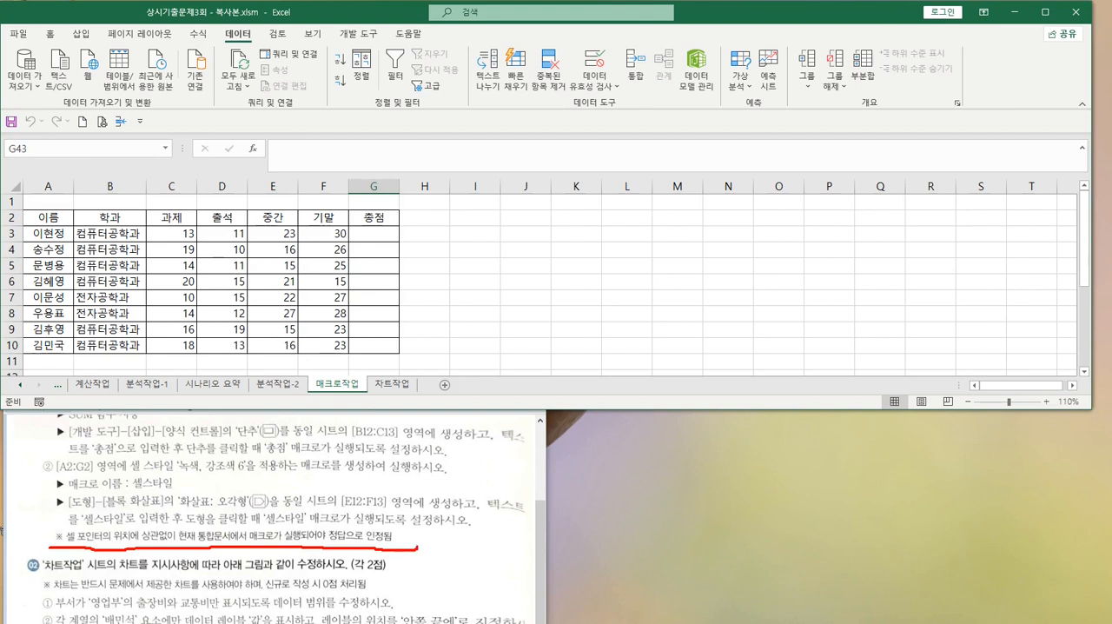
pyautogui.moveTo(389, 524); pyautogui.dragTo(51, 528)
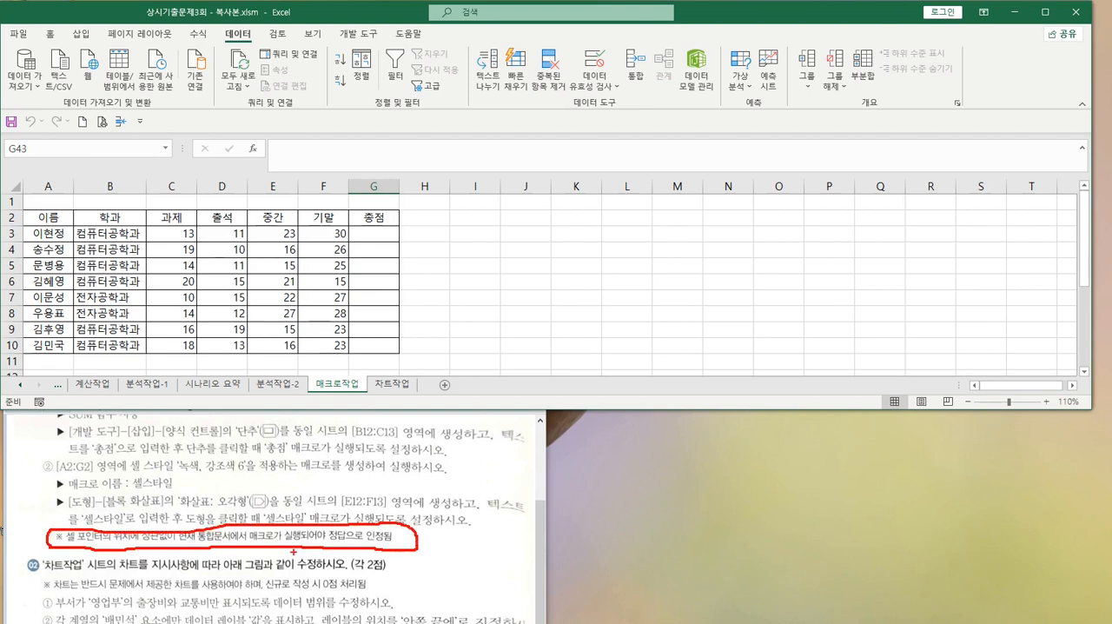
pyautogui.press('Escape')
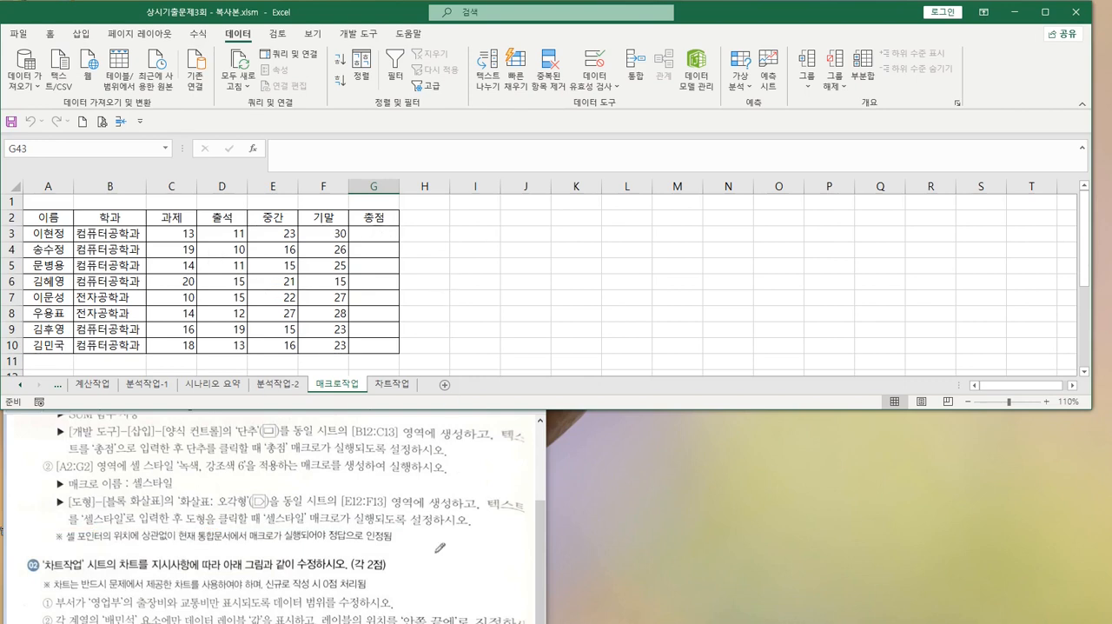
# In Paint, underline the ※ note about the cell pointer position and the [G3:G10] range in macro instruction ①, and return to Excel
pyautogui.moveTo(56, 544); pyautogui.dragTo(392, 541)
pyautogui.click(451, 256)
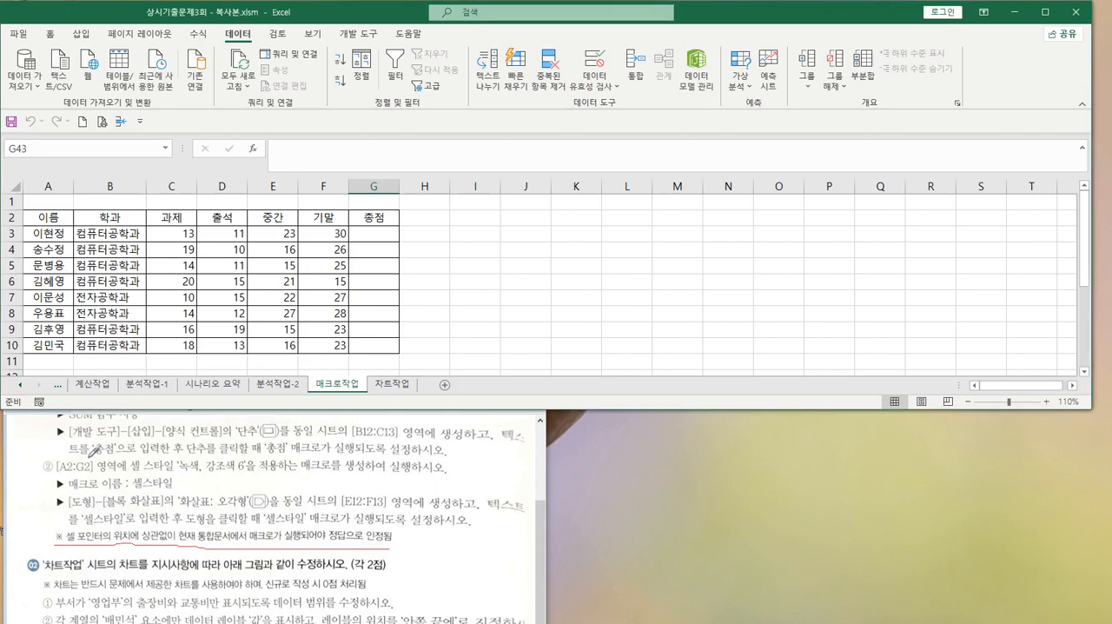
pyautogui.scroll(2, 185, 458)
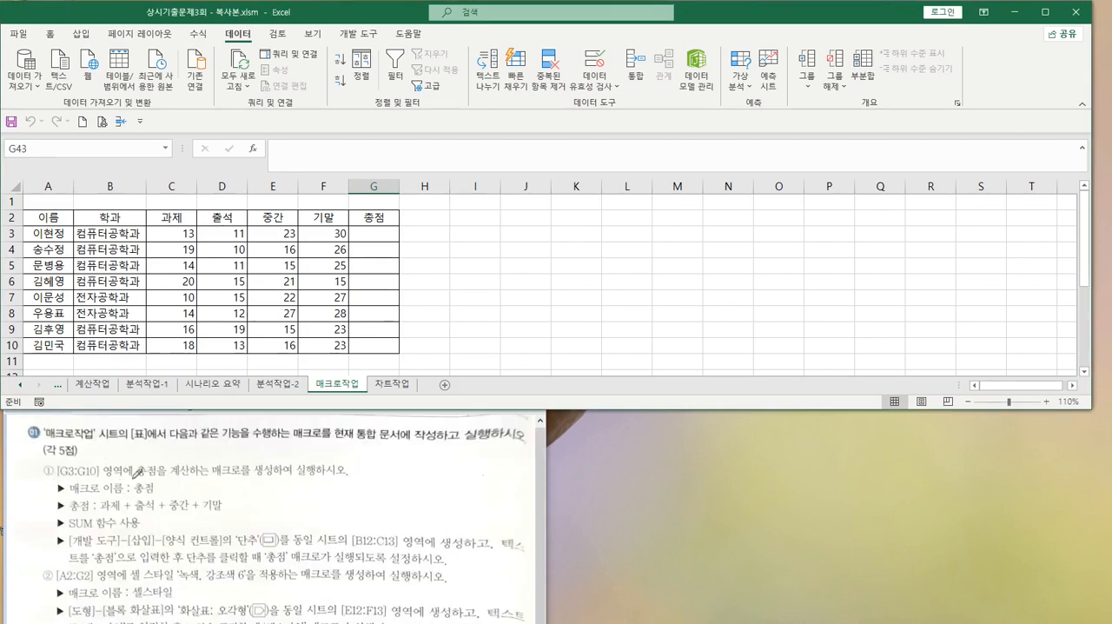
pyautogui.moveTo(61, 476); pyautogui.dragTo(119, 470)
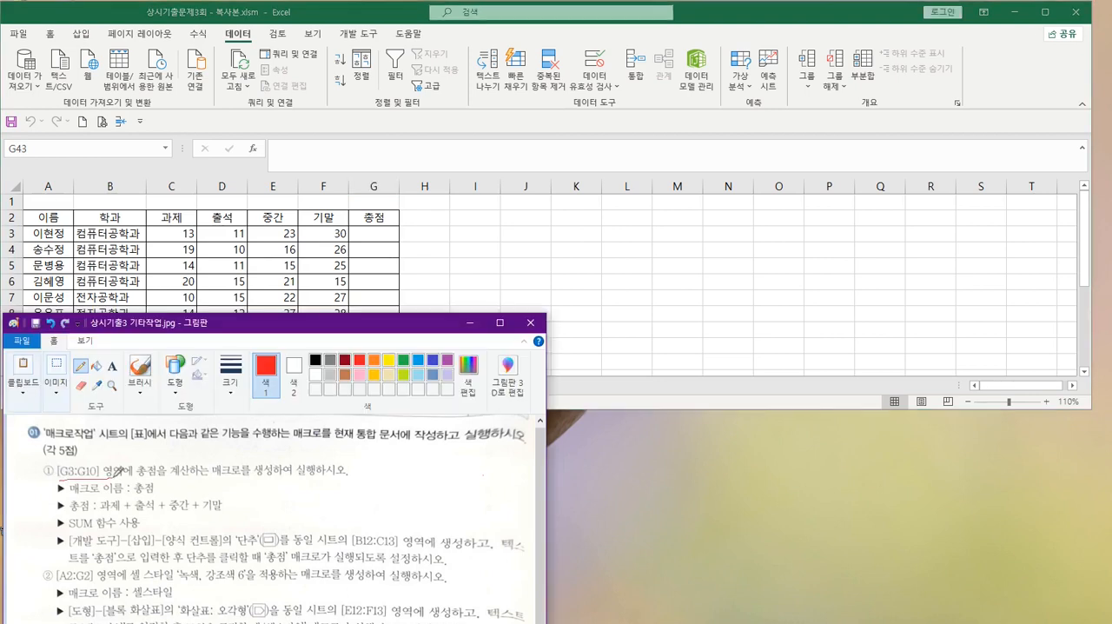
pyautogui.click(376, 237)
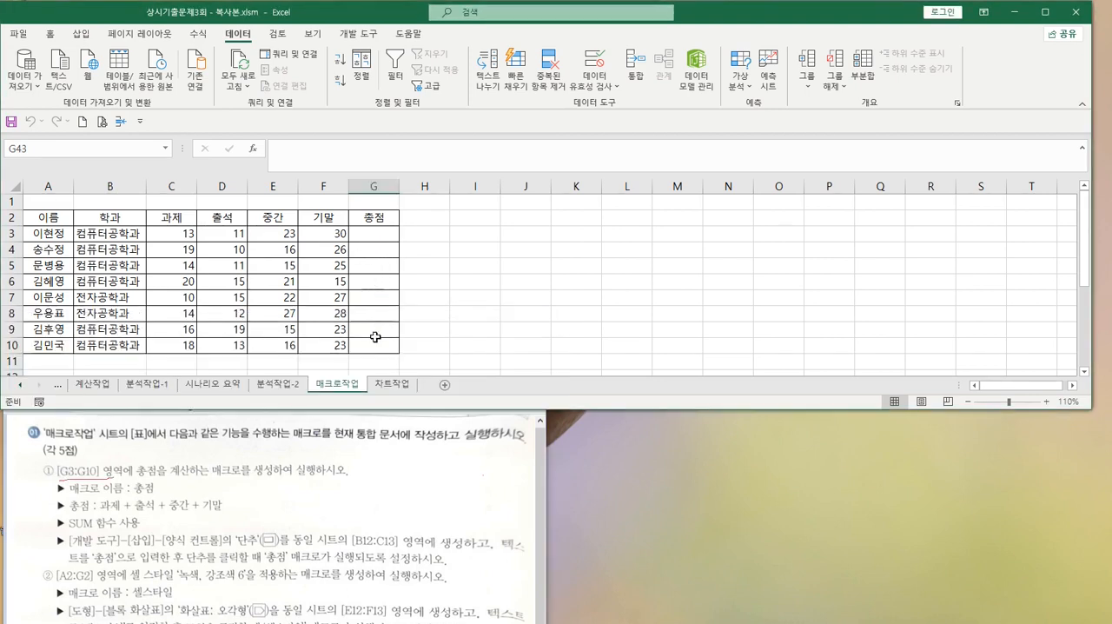
# In Paint, underline the total calculation instruction and 과제 + 출석 + 중간 + 기말, and in Excel check C3:F3 and select G3
pyautogui.moveTo(139, 474); pyautogui.dragTo(327, 470)
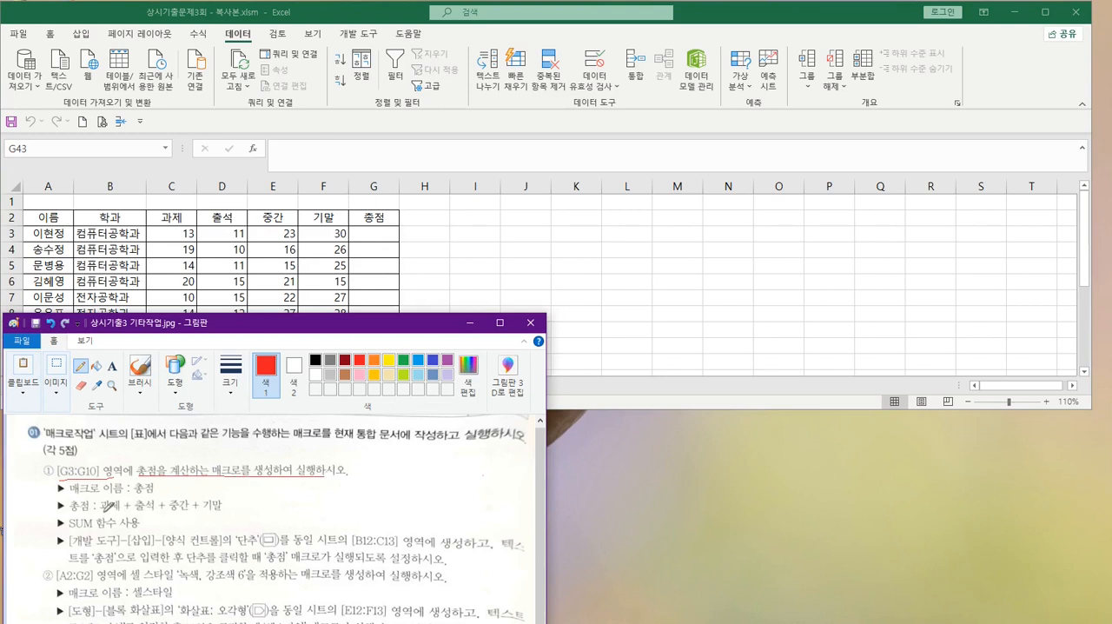
pyautogui.moveTo(104, 510); pyautogui.dragTo(224, 511)
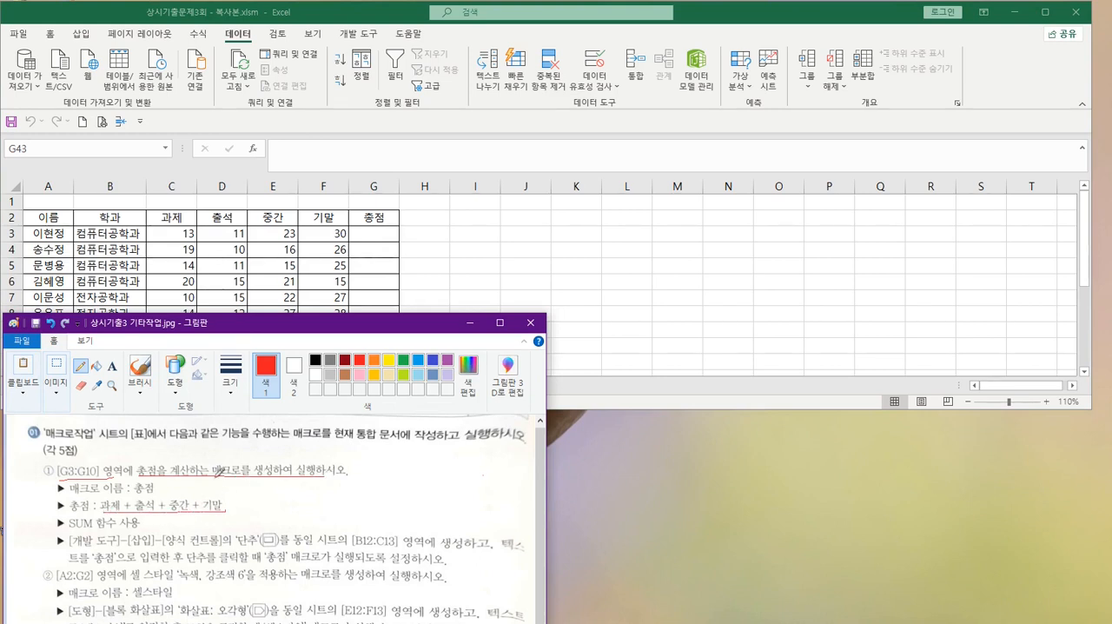
pyautogui.click(174, 233)
pyautogui.click(175, 234)
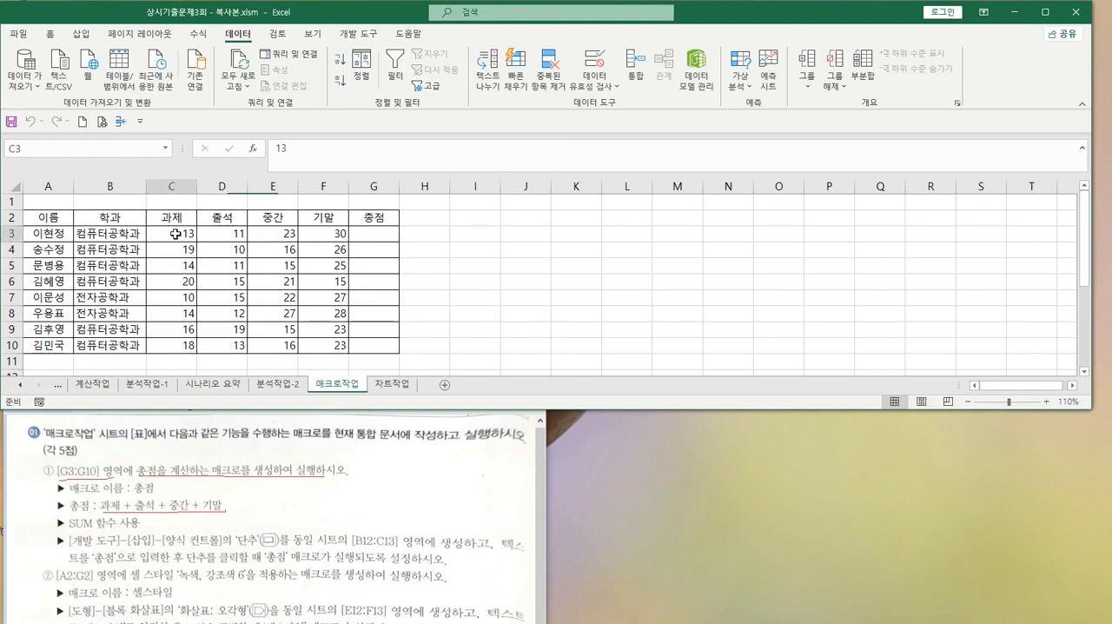
pyautogui.moveTo(175, 234); pyautogui.dragTo(342, 235)
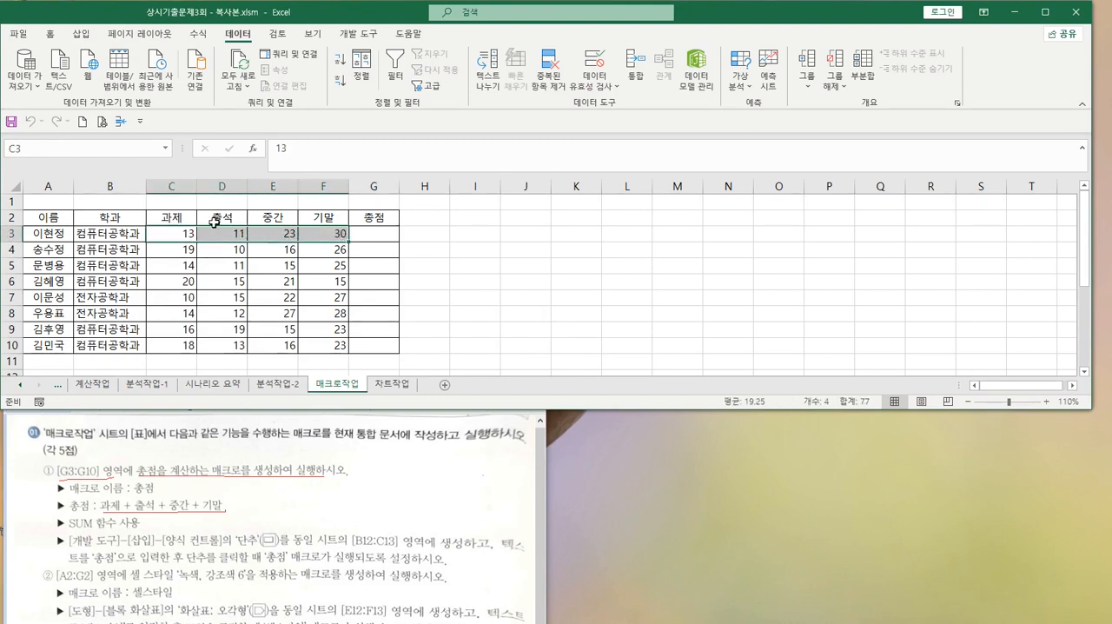
pyautogui.click(371, 234)
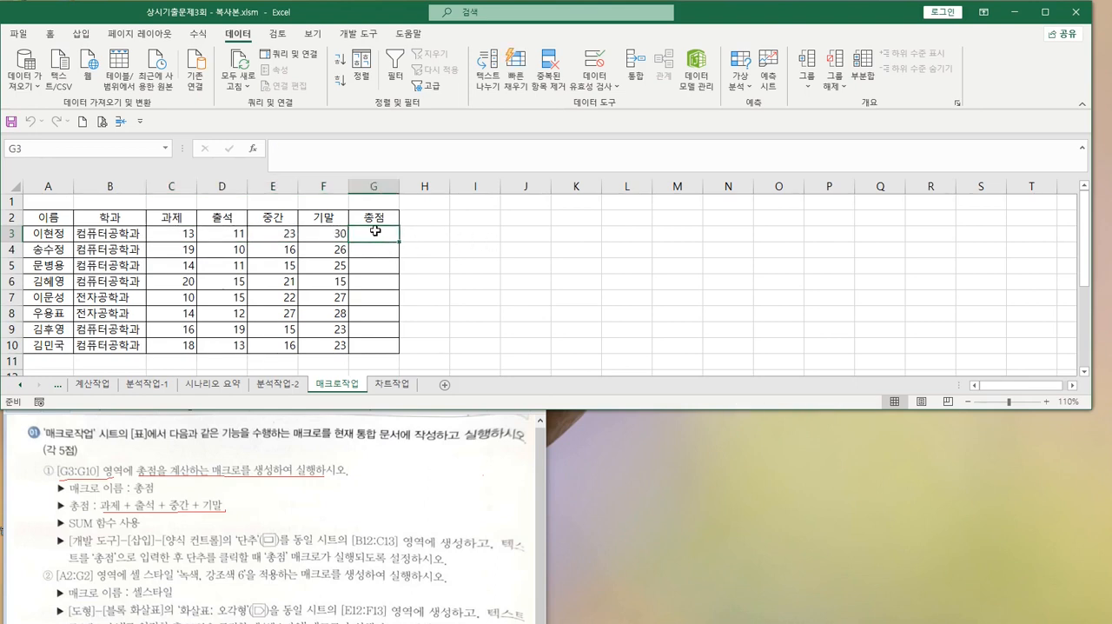
# In Paint, underline SUM 함수 사용 in macro instruction ①, and in Excel select empty cell I2 outside the table
pyautogui.click(73, 526)
pyautogui.moveTo(71, 530); pyautogui.dragTo(128, 528)
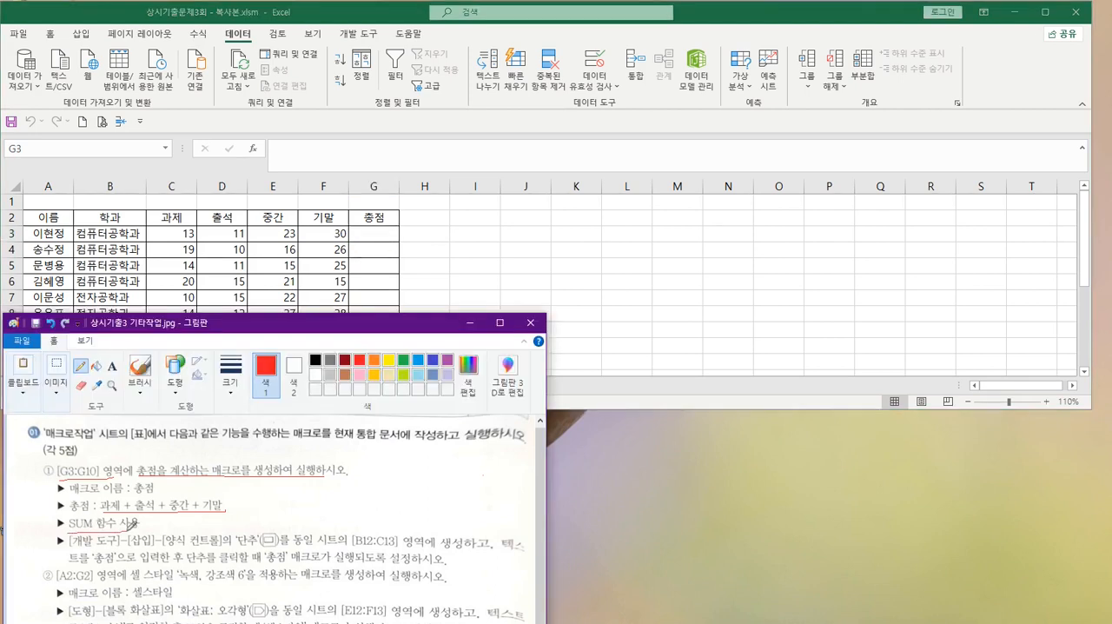
pyautogui.click(469, 224)
pyautogui.click(469, 218)
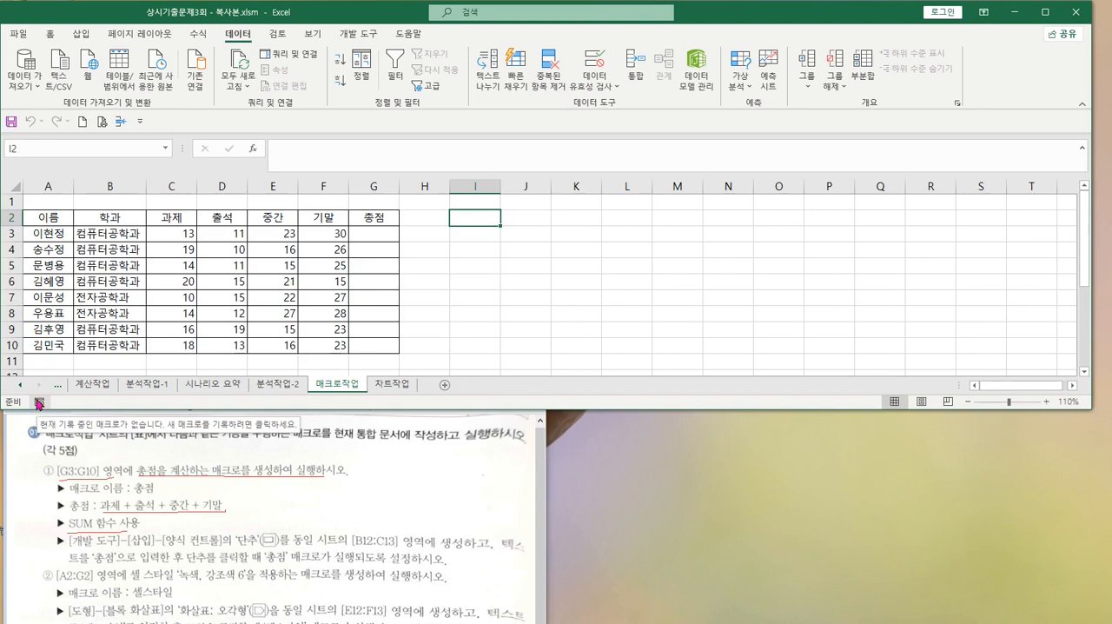
# Start recording a macro named 총점 in the current workbook, circling that name in the Paint instructions
pyautogui.click(353, 33)
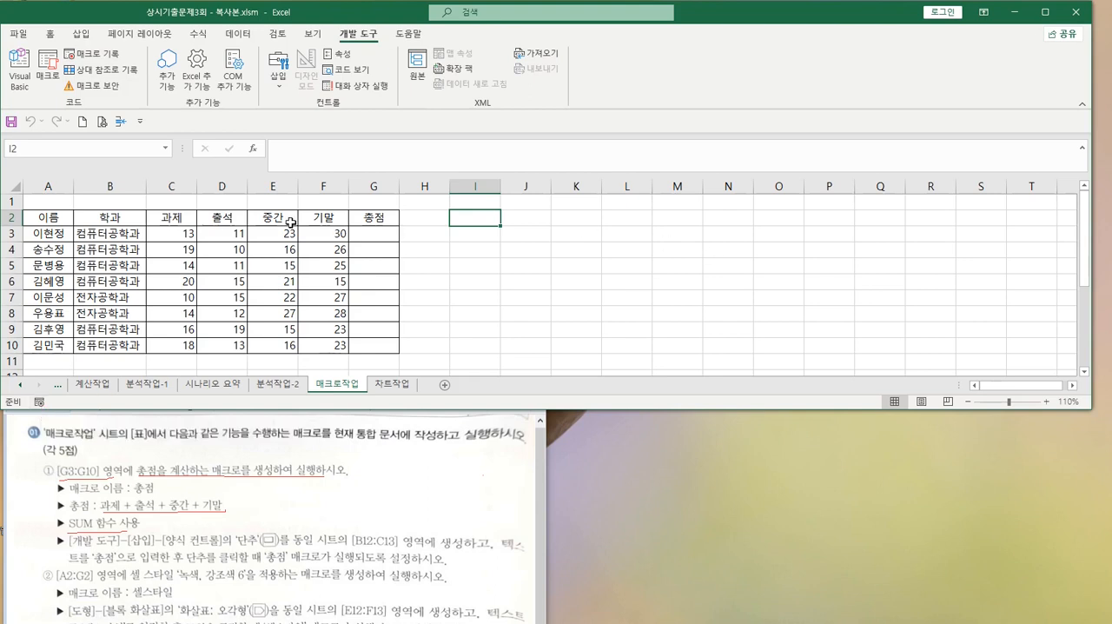
pyautogui.click(38, 405)
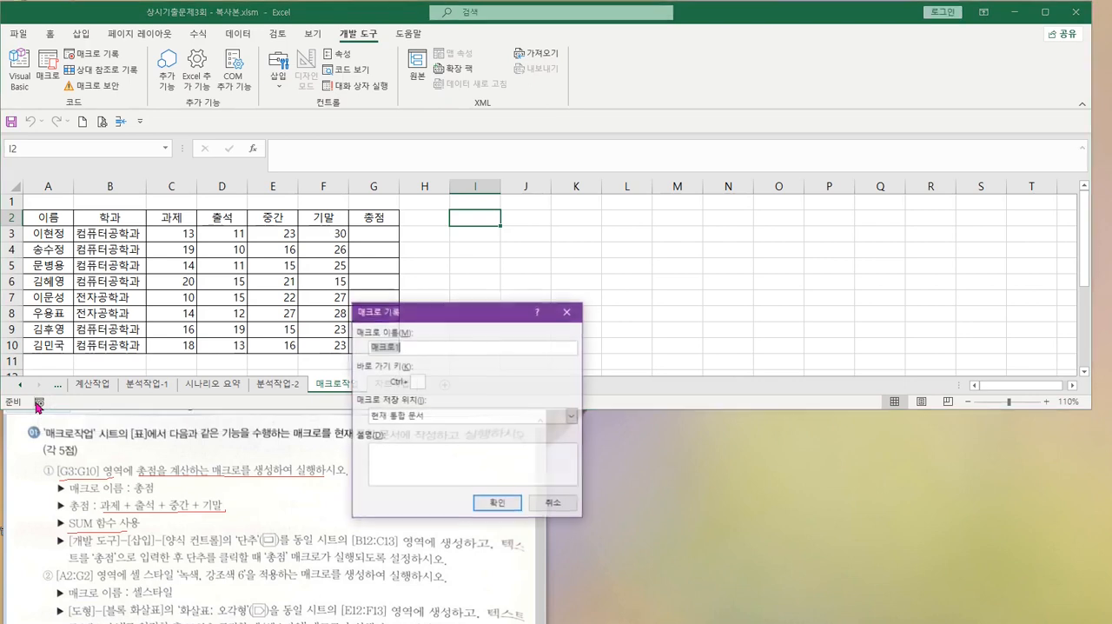
pyautogui.moveTo(467, 304); pyautogui.dragTo(597, 210)
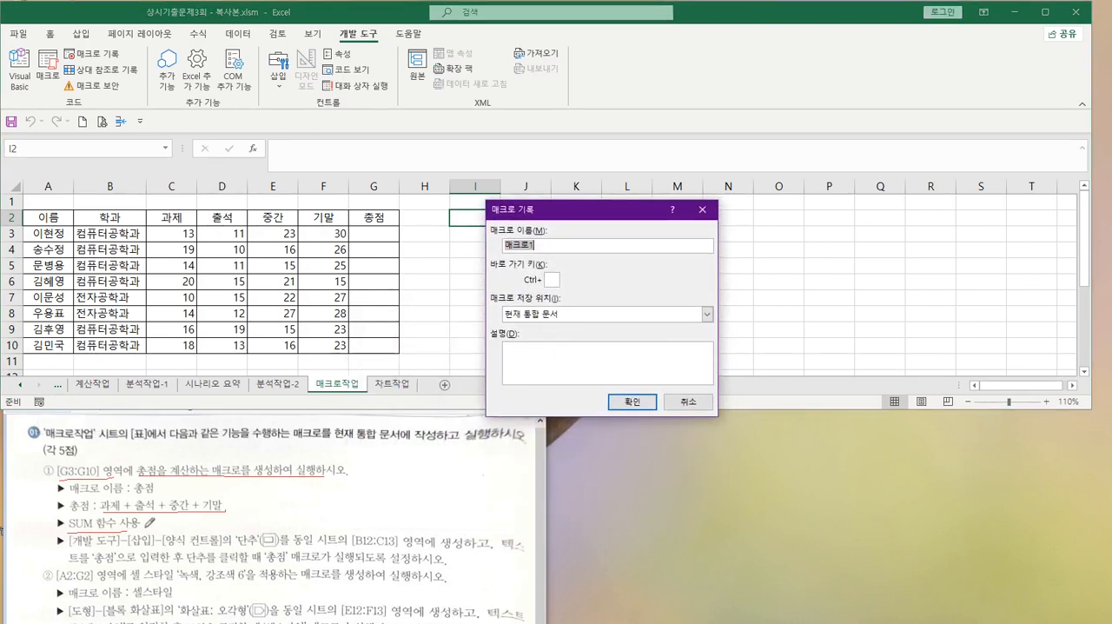
pyautogui.moveTo(165, 479)
pyautogui.mouseDown()
pyautogui.moveTo(132, 495)
pyautogui.moveTo(160, 476)
pyautogui.moveTo(159, 498)
pyautogui.mouseUp()
pyautogui.click(539, 245)
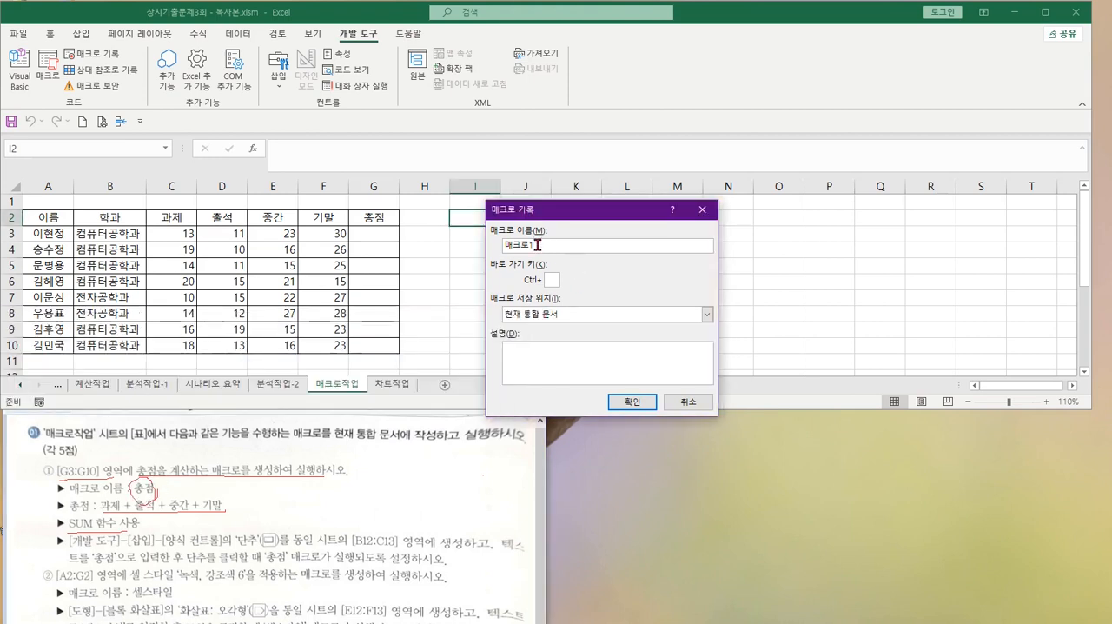
pyautogui.moveTo(539, 245); pyautogui.dragTo(473, 245)
pyautogui.write('ㅊ')
pyautogui.write('점')
pyautogui.write('ㅇㅈ')
pyautogui.click(623, 403)
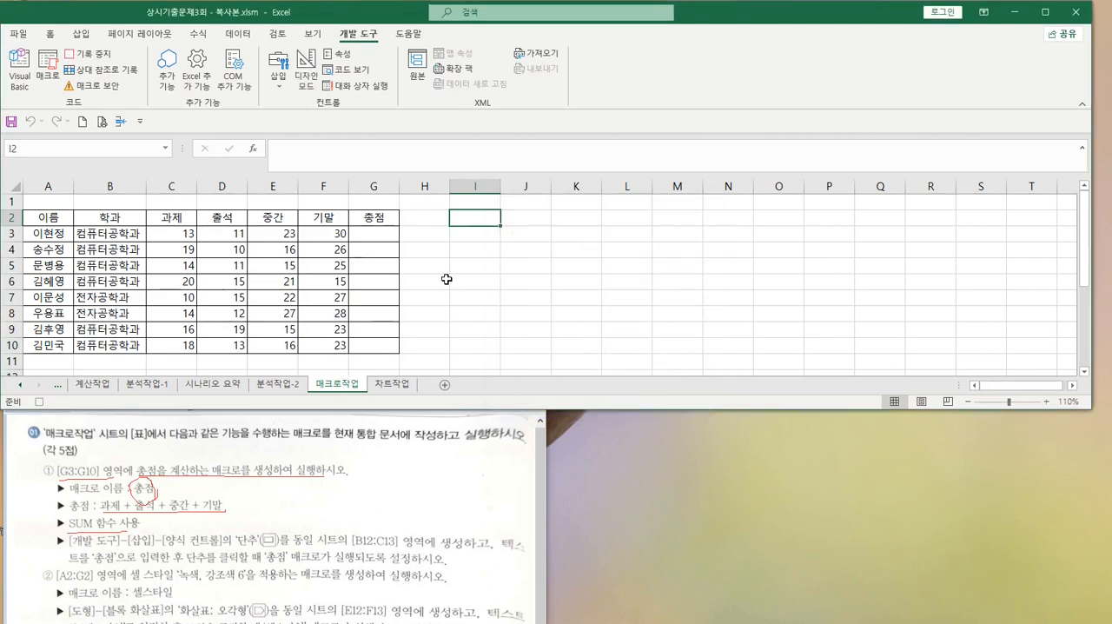
# Enter =SUM(C3:F3) in cell G3 with the AutoSum function
pyautogui.click(377, 234)
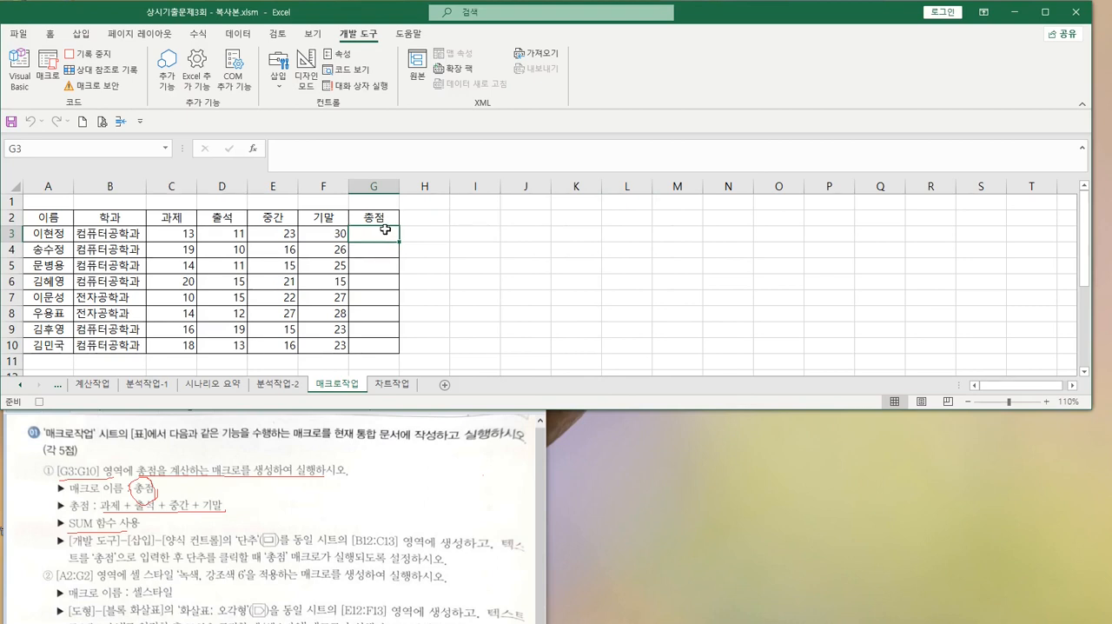
pyautogui.click(49, 35)
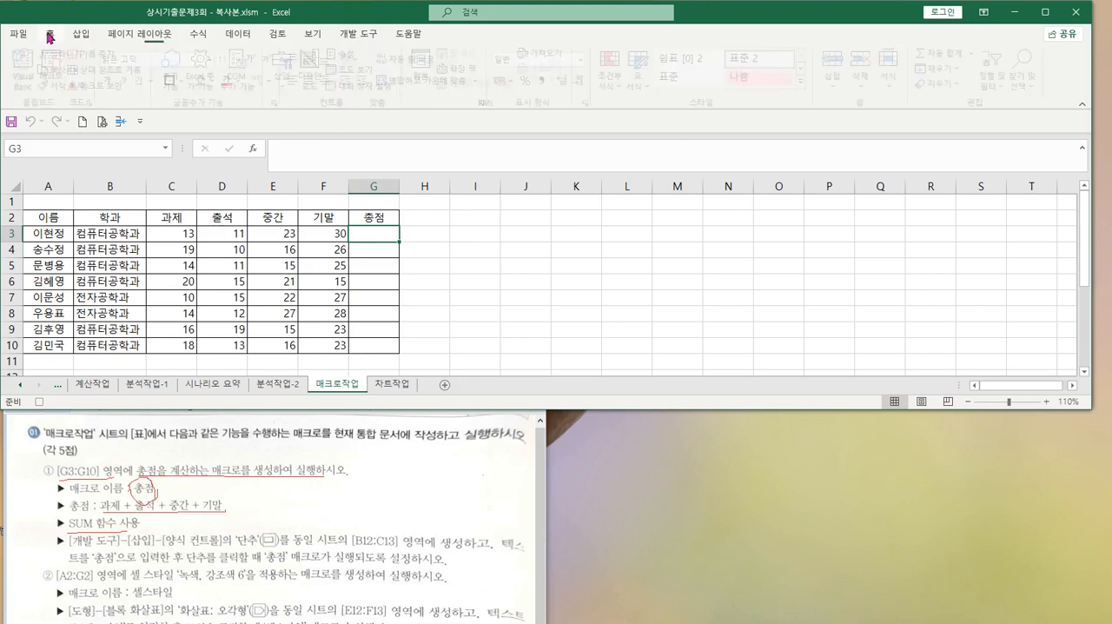
pyautogui.click(197, 35)
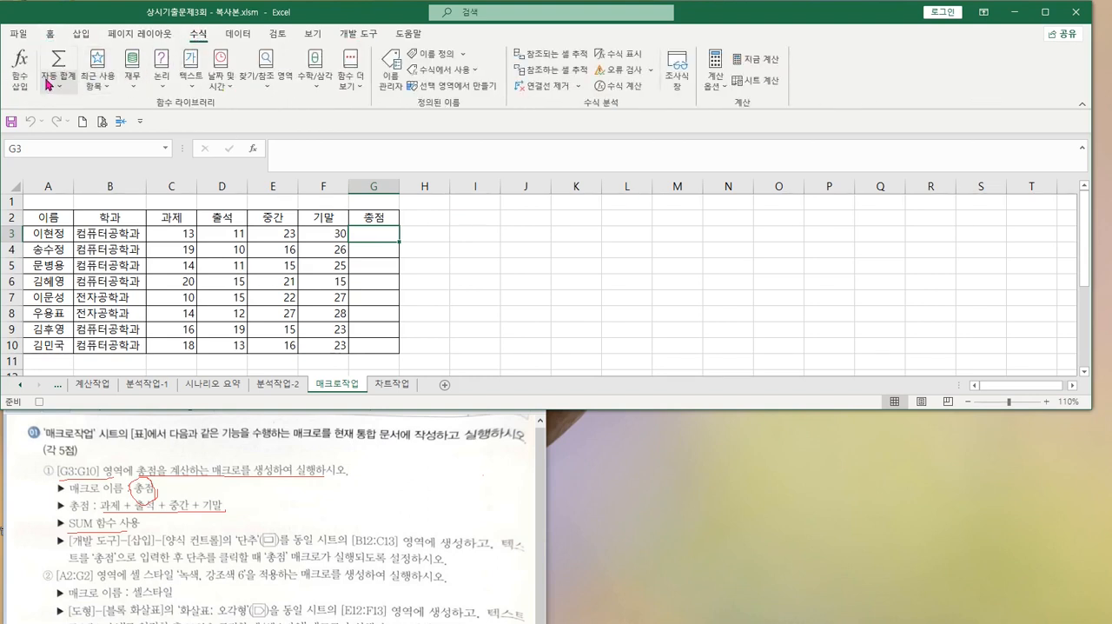
pyautogui.click(57, 87)
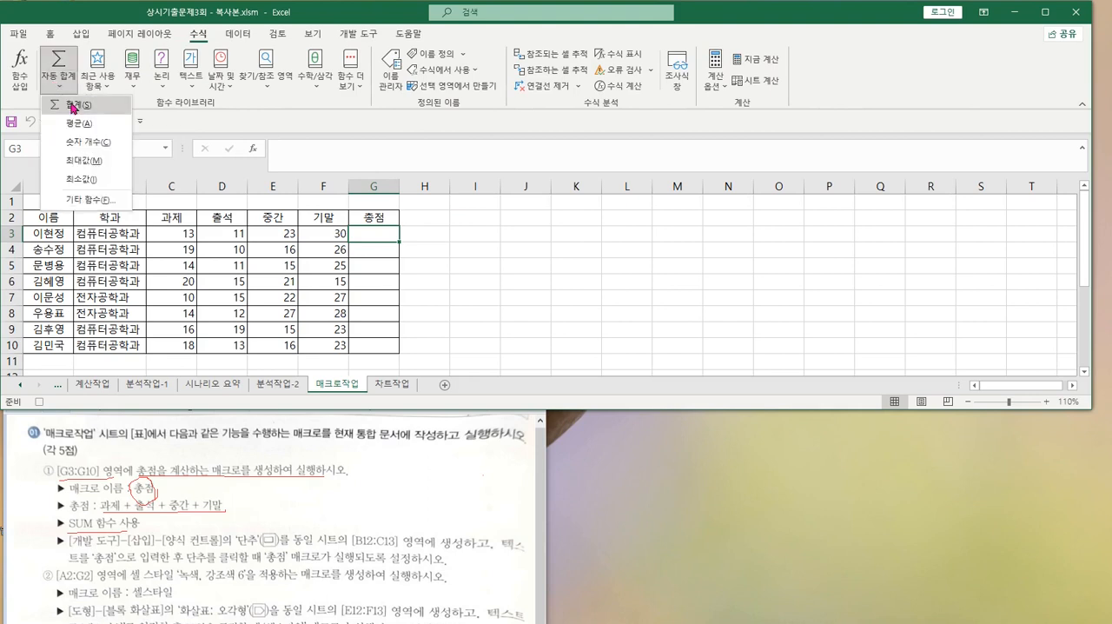
pyautogui.click(73, 106)
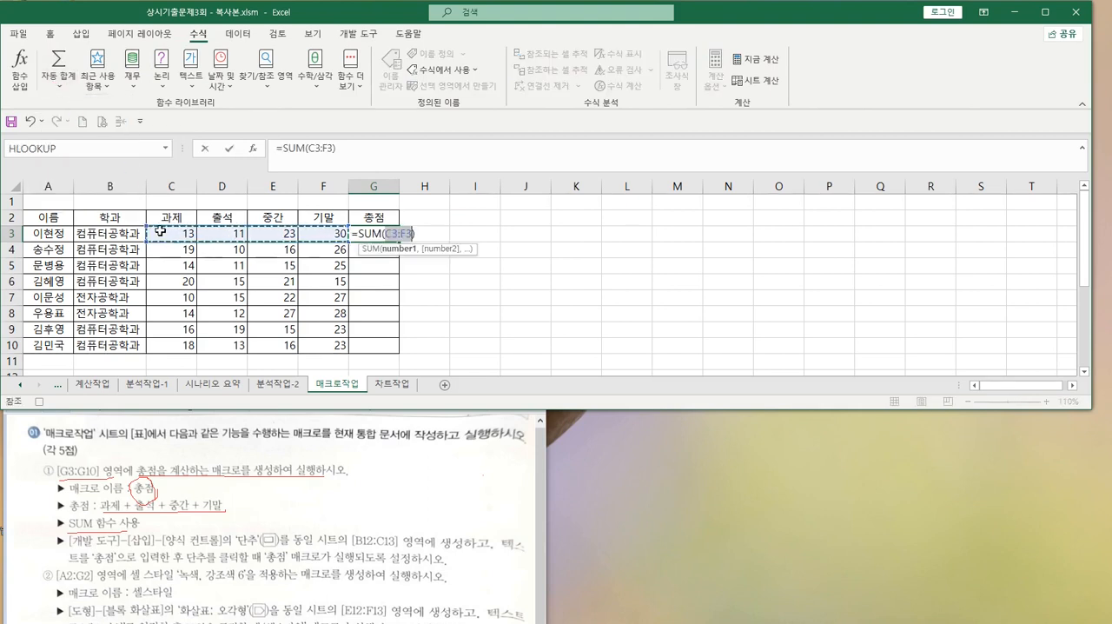
pyautogui.press('Return')
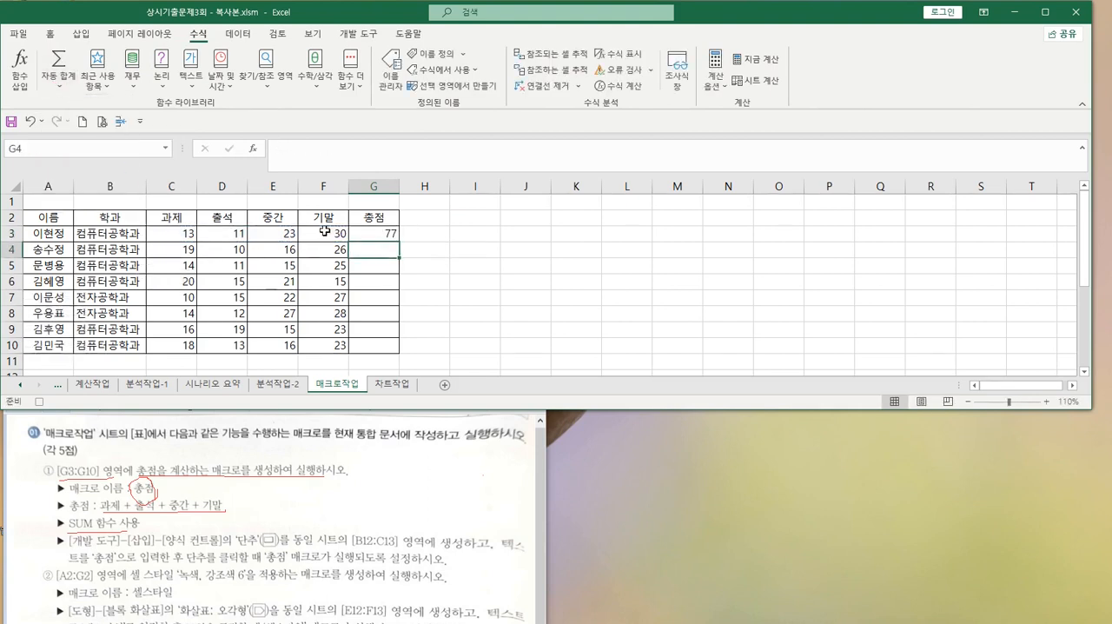
# Fill the SUM formula from G3 into the whole range G3:G10 and stop recording the macro
pyautogui.click(375, 231)
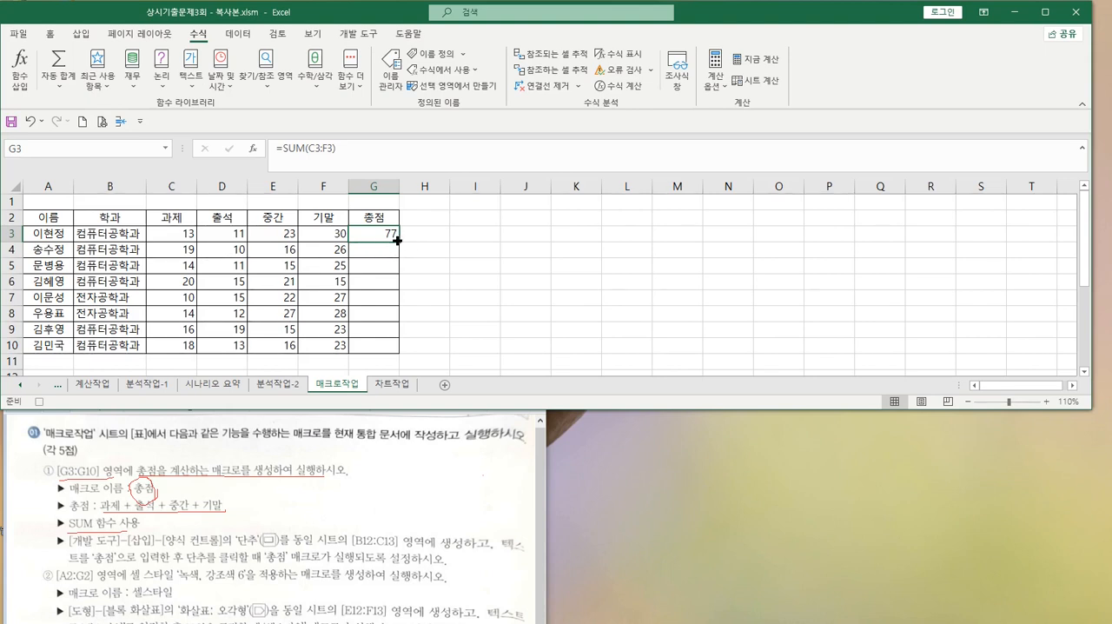
pyautogui.keyDown('shift'); pyautogui.click(379, 345); pyautogui.keyUp('shift')
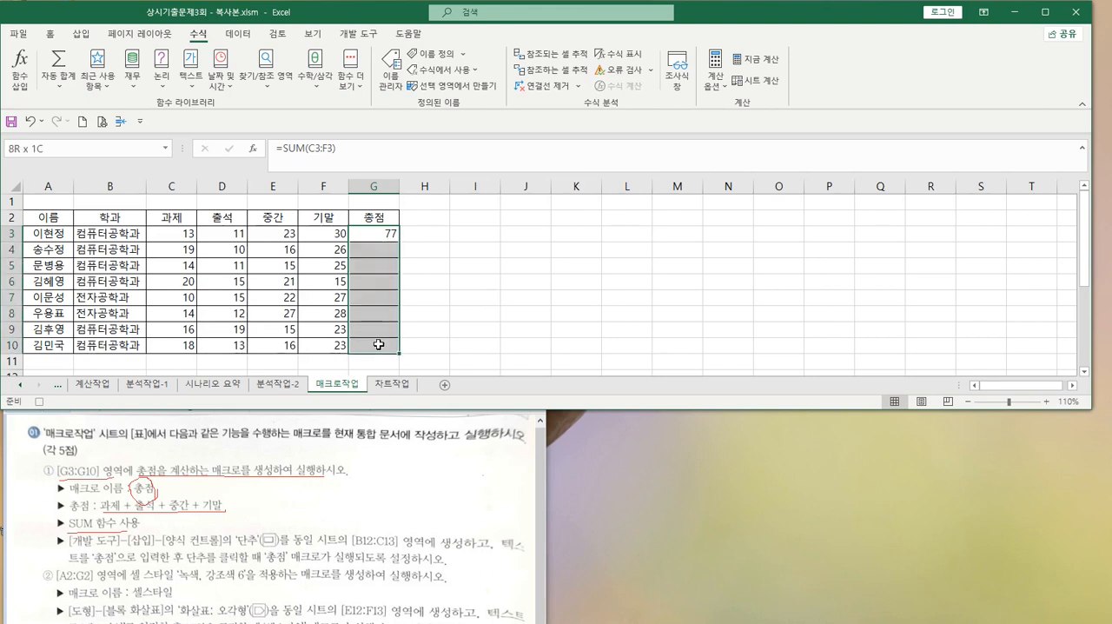
pyautogui.click(341, 148)
pyautogui.hotkey('ctrl', 'Return')
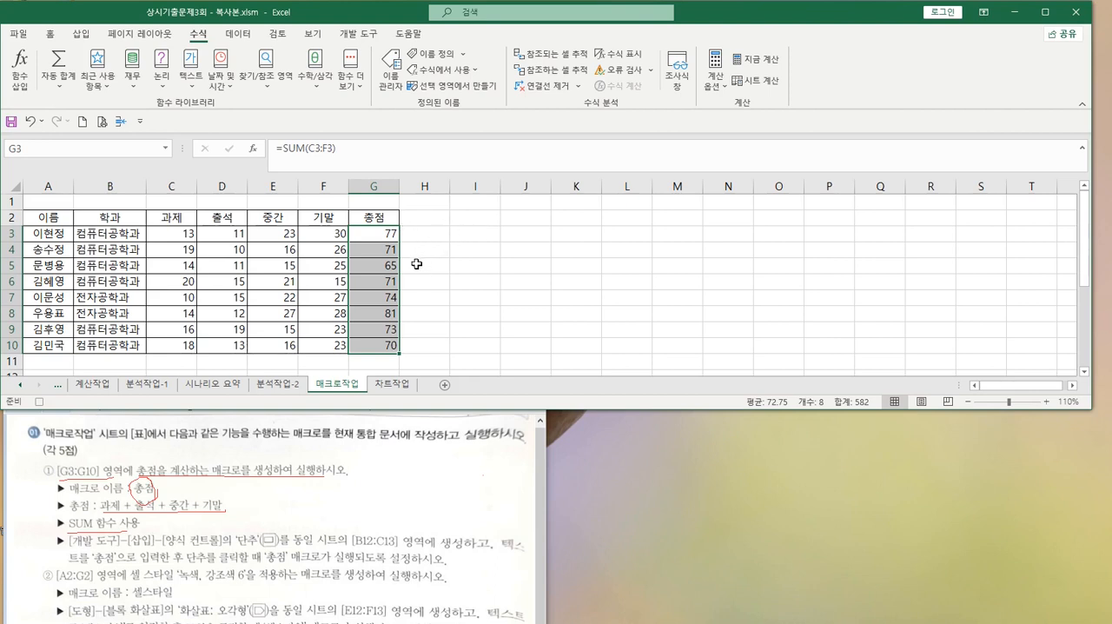
pyautogui.click(427, 348)
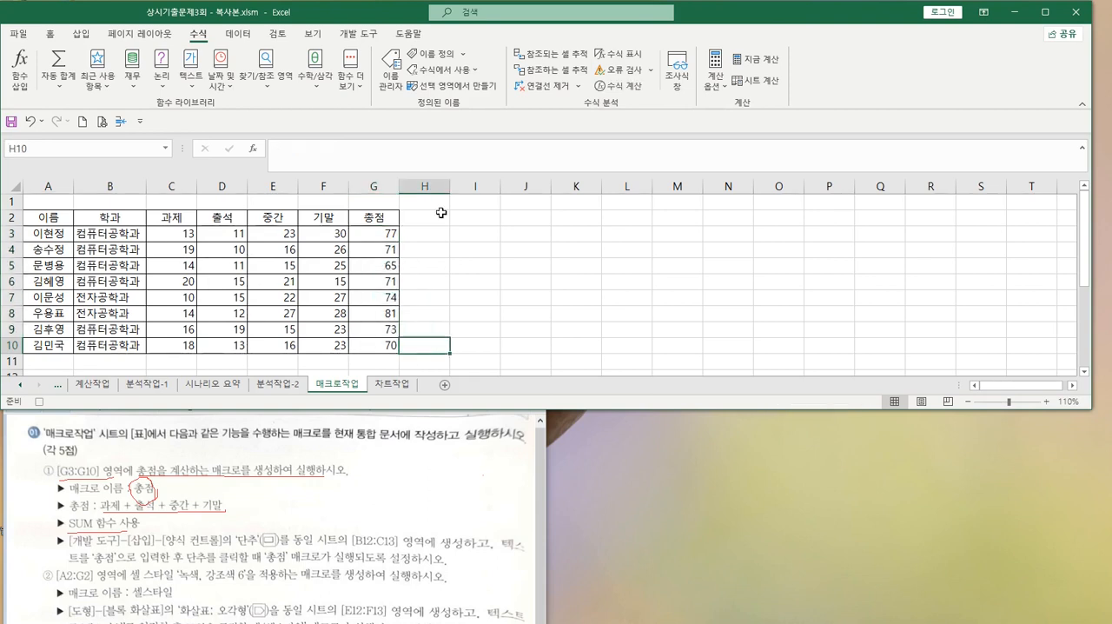
pyautogui.click(38, 401)
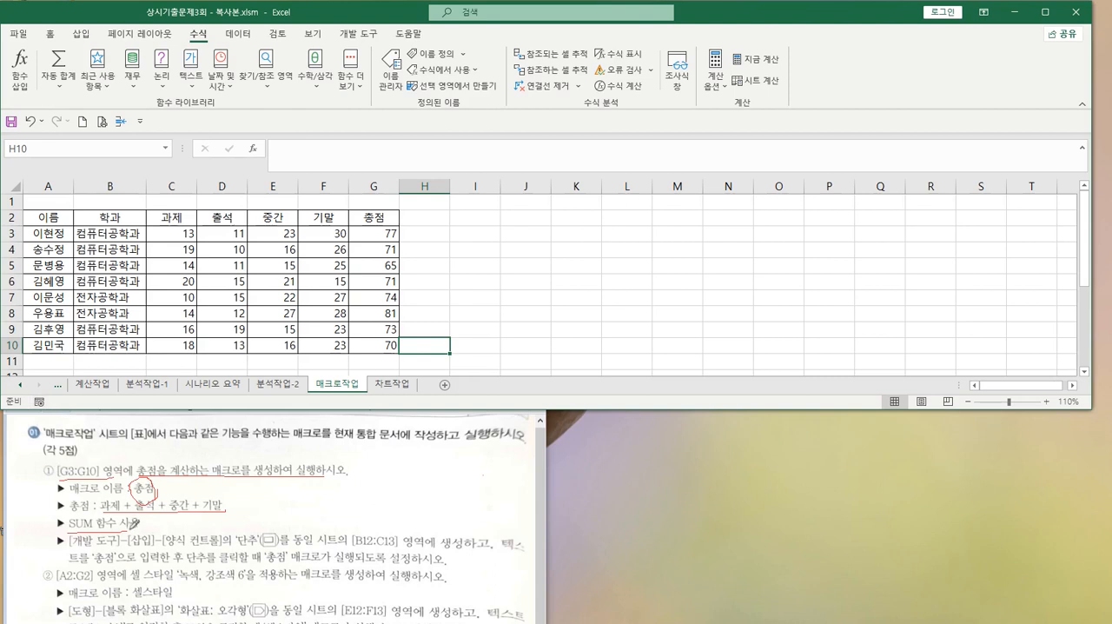
# Circle the [B12:C13] range in the Paint instructions and select B12:C13 on the Excel sheet
pyautogui.click(352, 537)
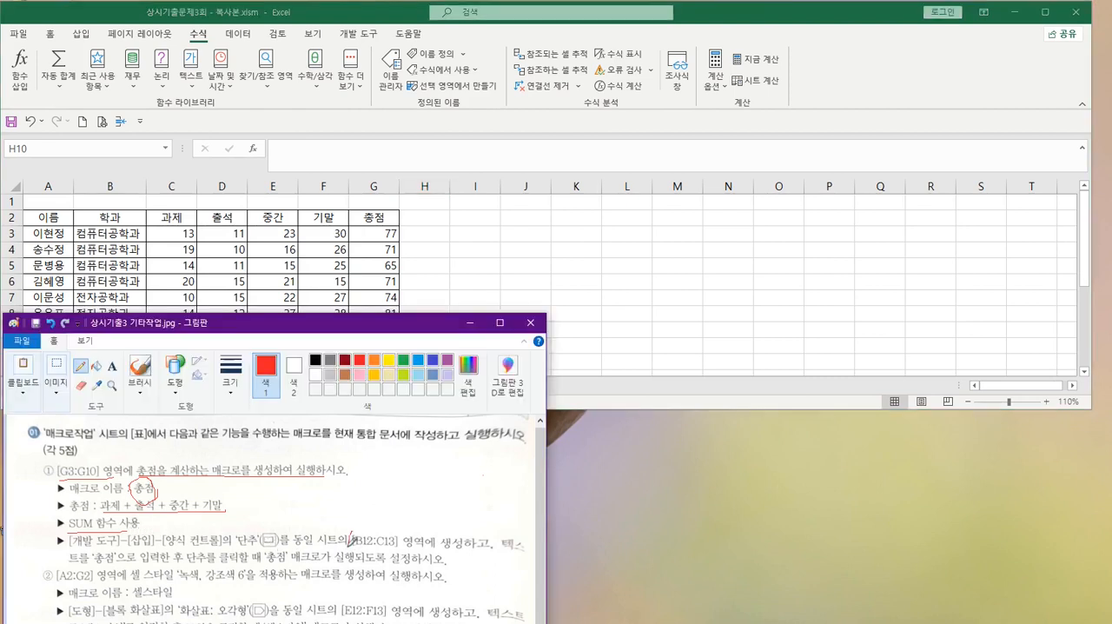
pyautogui.moveTo(351, 540)
pyautogui.mouseDown()
pyautogui.moveTo(391, 551)
pyautogui.moveTo(406, 540)
pyautogui.moveTo(395, 526)
pyautogui.moveTo(358, 524)
pyautogui.mouseUp()
pyautogui.hotkey('alt', 'Tab')
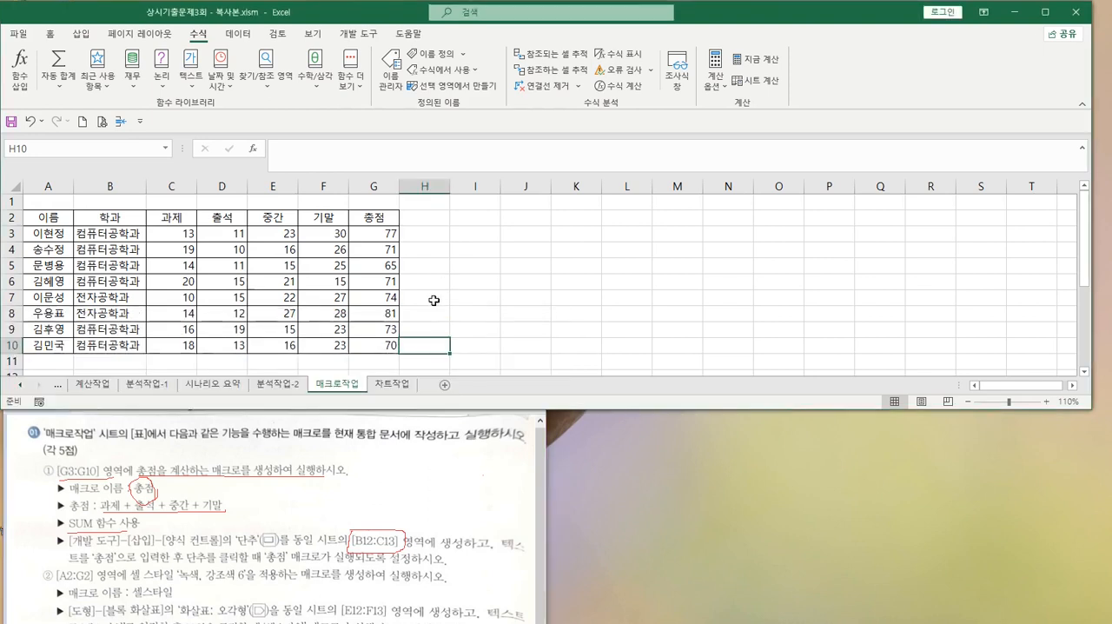
pyautogui.scroll(-2, 434, 298)
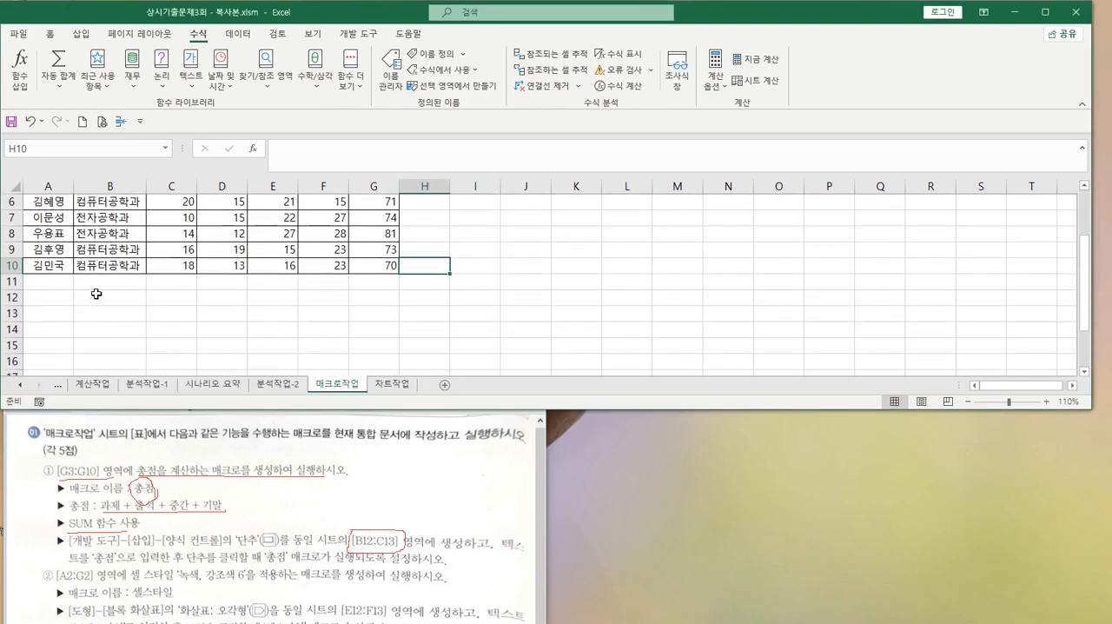
pyautogui.moveTo(94, 297); pyautogui.dragTo(170, 315)
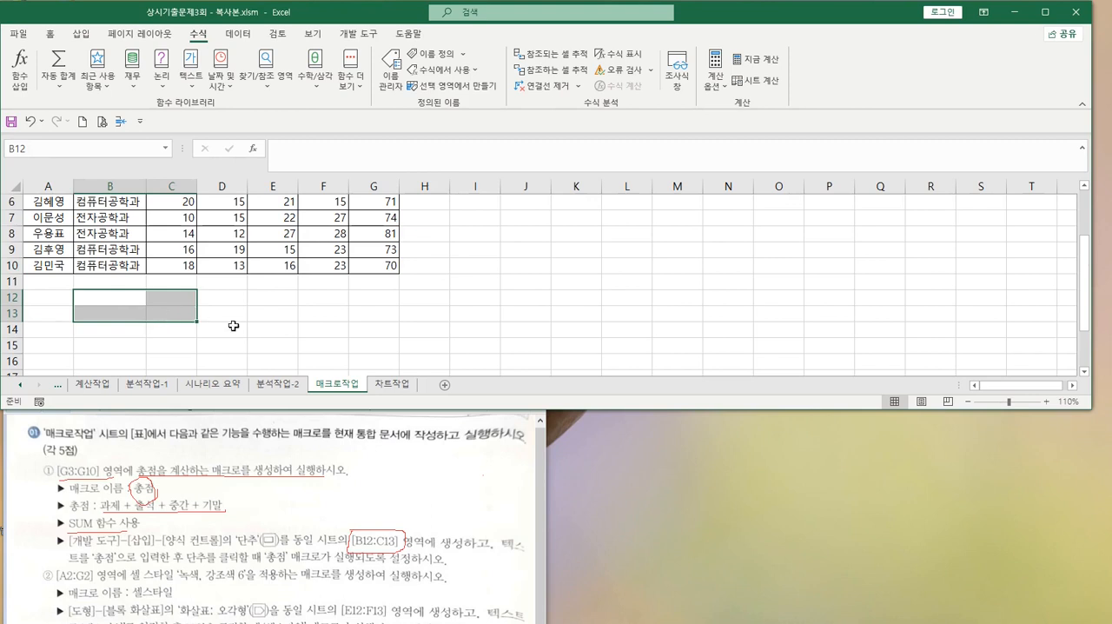
# Show the insertable form controls in Excel and underline the 양식 컨트롤 '단추' text in the Paint instructions
pyautogui.click(355, 37)
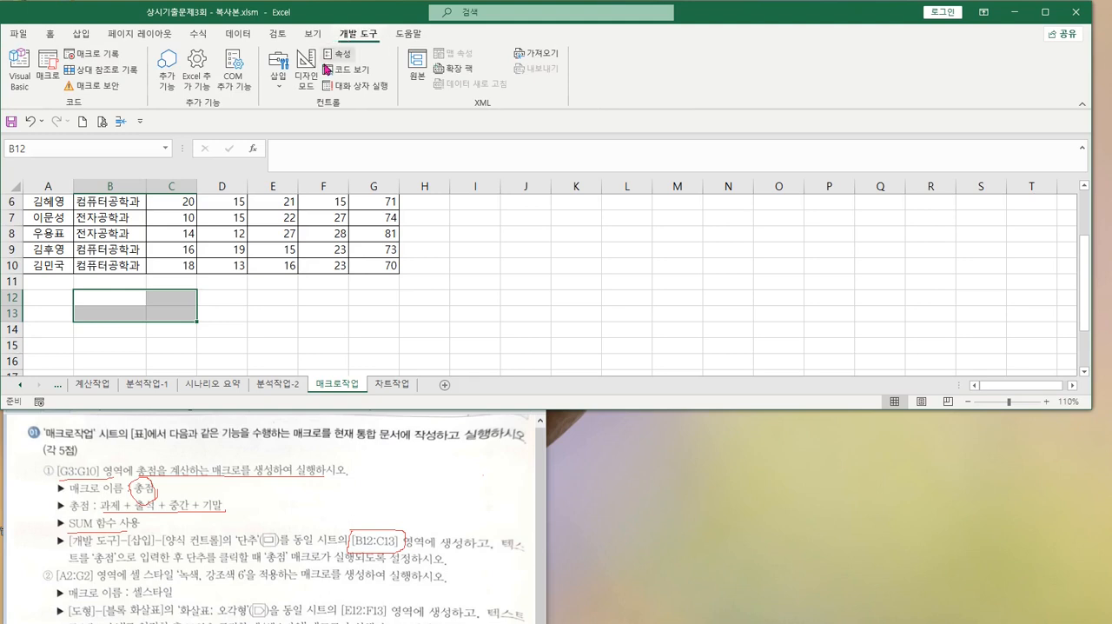
pyautogui.click(279, 80)
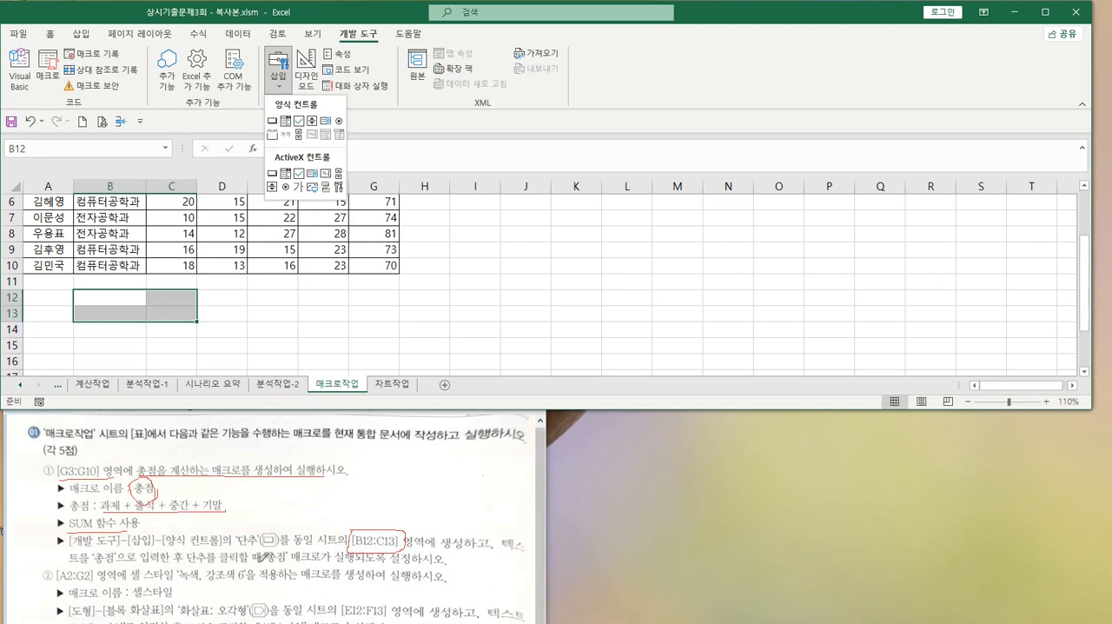
pyautogui.click(177, 540)
pyautogui.moveTo(222, 546); pyautogui.dragTo(328, 546)
# Insert a form control button over B12:C13 and assign the 총점 macro to it
pyautogui.click(279, 87)
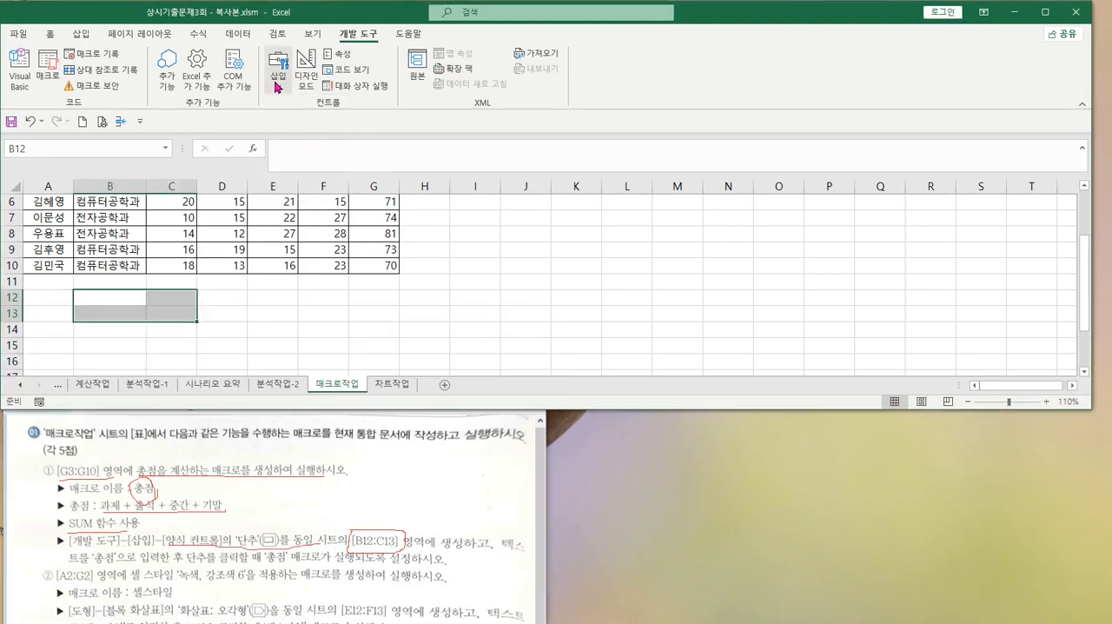
pyautogui.click(278, 87)
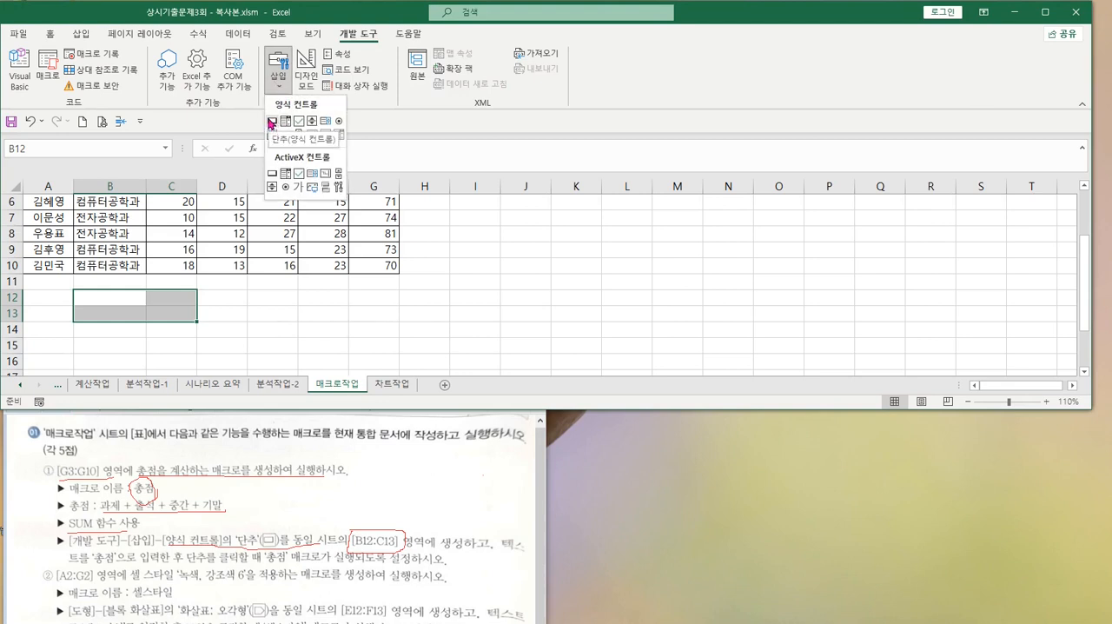
pyautogui.click(272, 123)
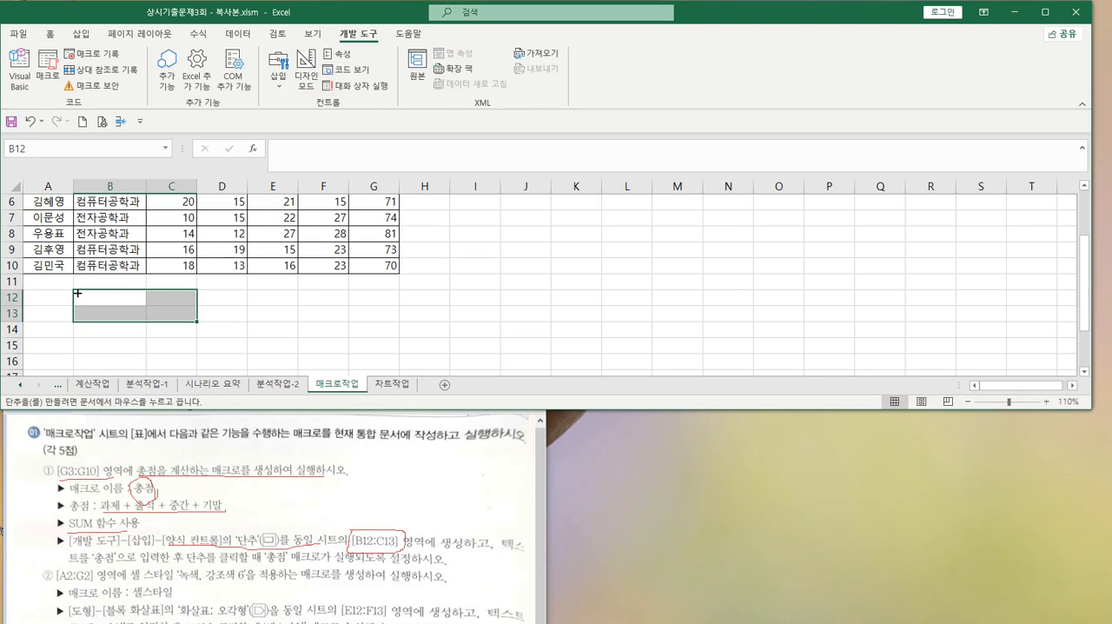
pyautogui.press('alt')
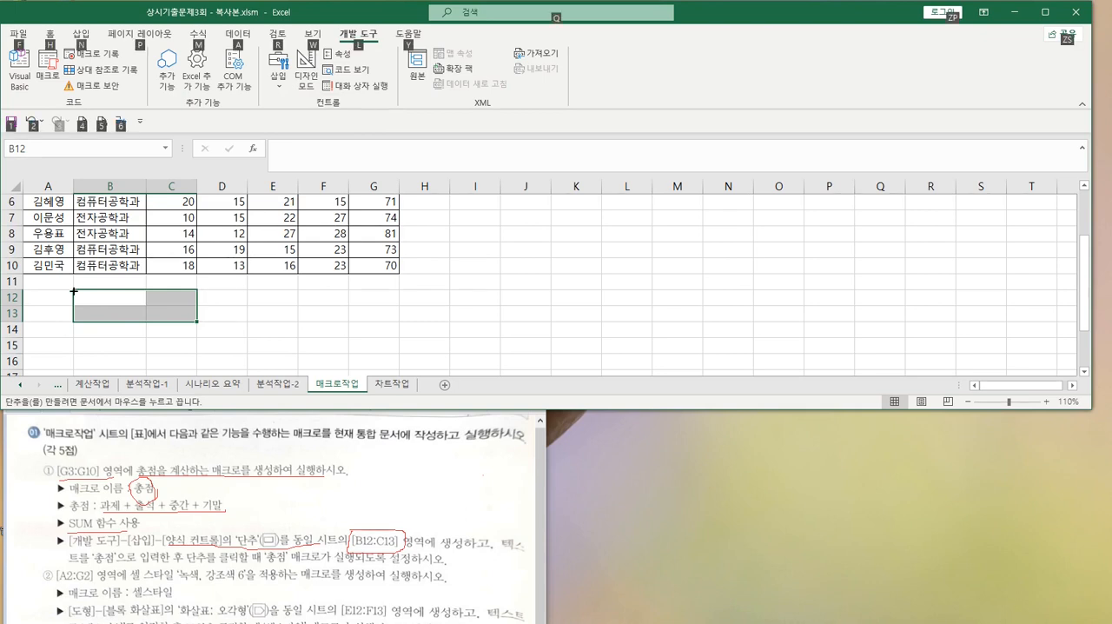
pyautogui.moveTo(74, 291)
pyautogui.mouseDown()
pyautogui.moveTo(104, 313)
pyautogui.moveTo(181, 314)
pyautogui.mouseUp()
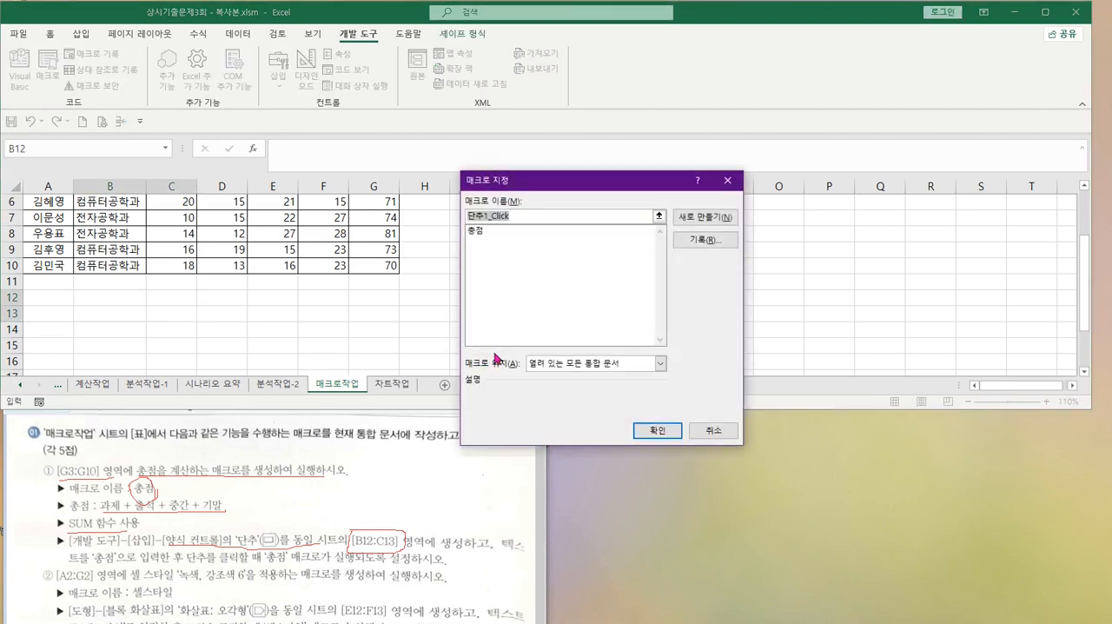
pyautogui.click(475, 231)
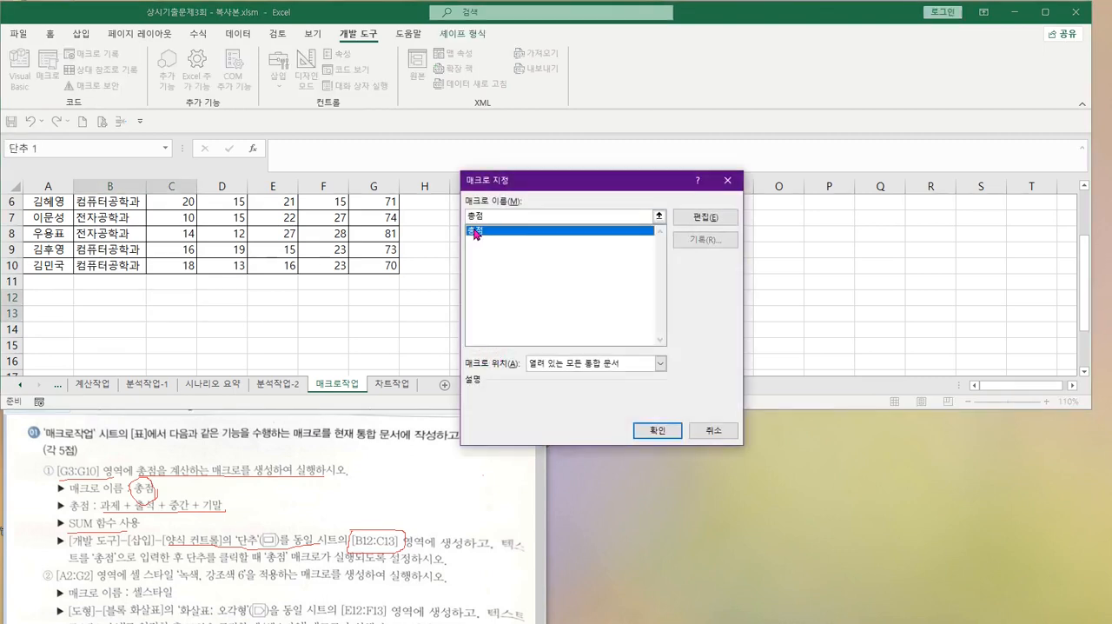
pyautogui.click(657, 431)
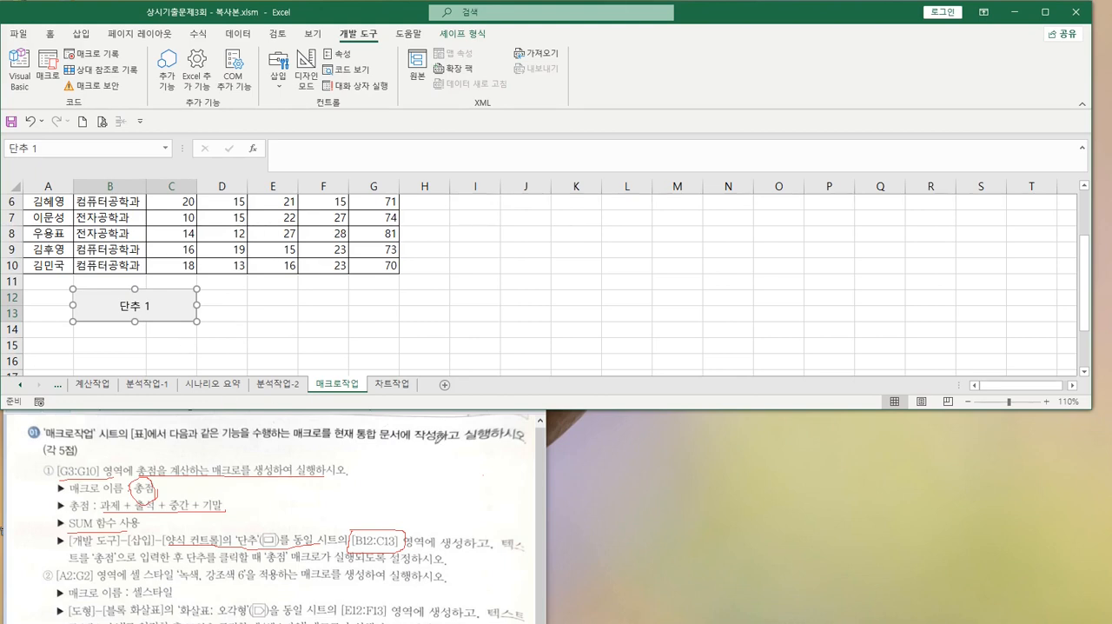
# Underline the '총점' button text instruction in Paint, and change the new button's label to 총점 in Excel
pyautogui.click(93, 558)
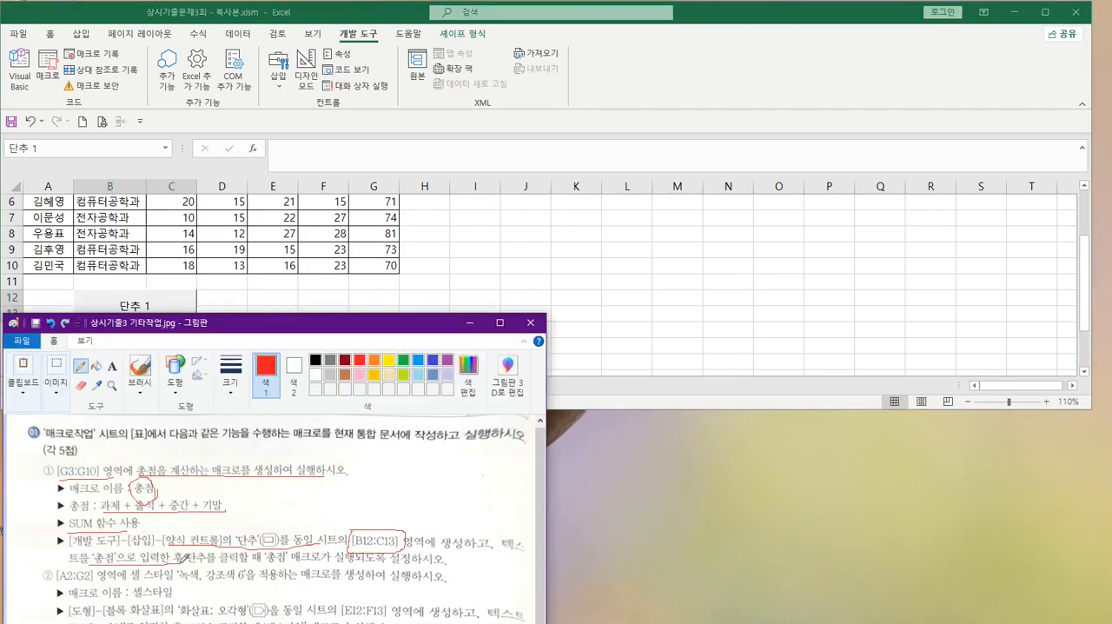
pyautogui.click(458, 272)
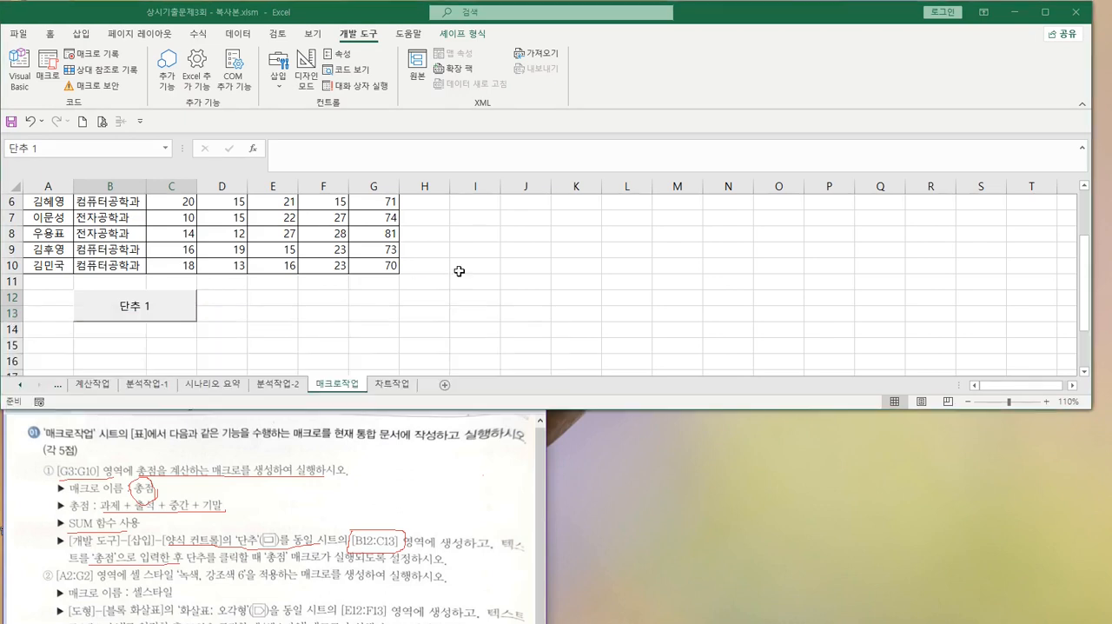
pyautogui.tripleClick(146, 302)
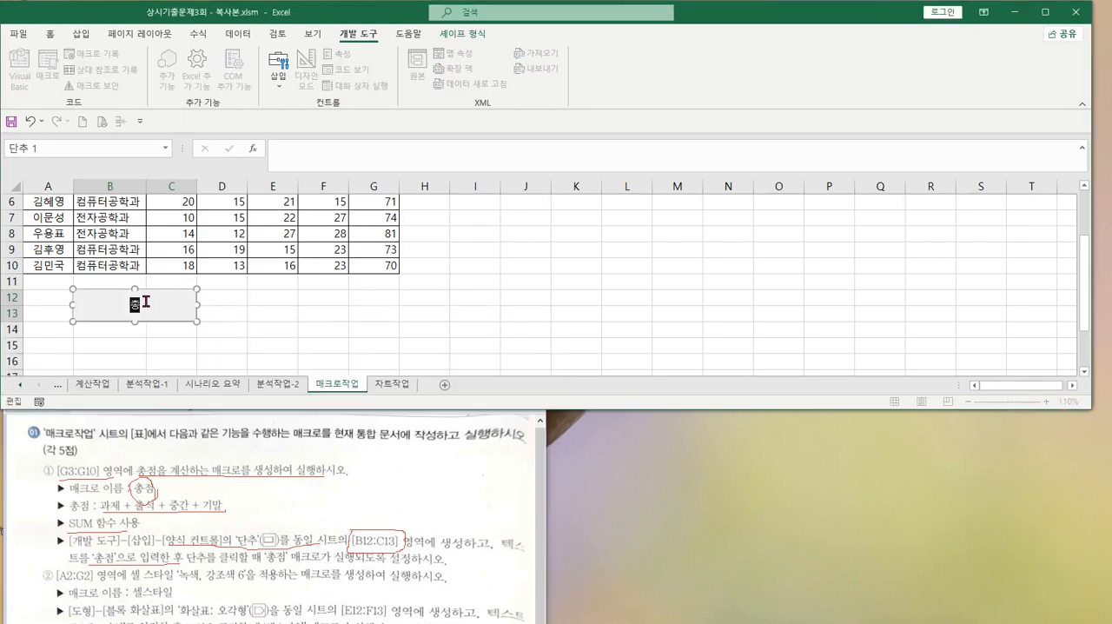
pyautogui.write('총점')
pyautogui.press('BackSpace')
pyautogui.press('BackSpace')
pyautogui.press('BackSpace')
pyautogui.write('ㅈ')
pyautogui.click(327, 310)
# Clear the totals in G3:G10 and run the 총점 macro with its button to refill them
pyautogui.scroll(2, 504, 254)
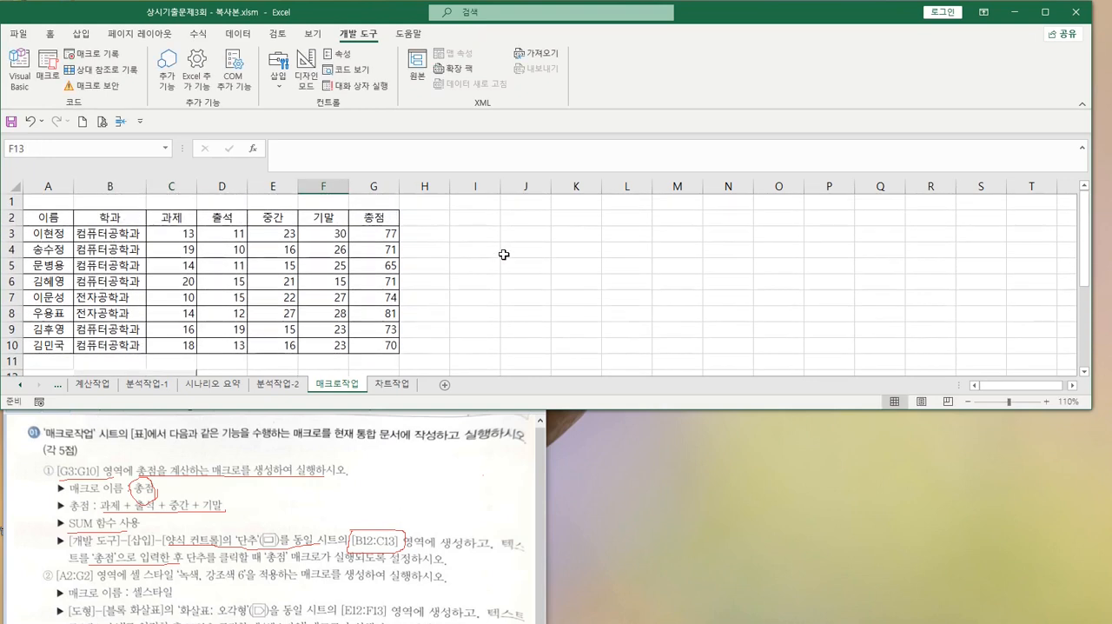
pyautogui.moveTo(635, 406); pyautogui.dragTo(635, 432)
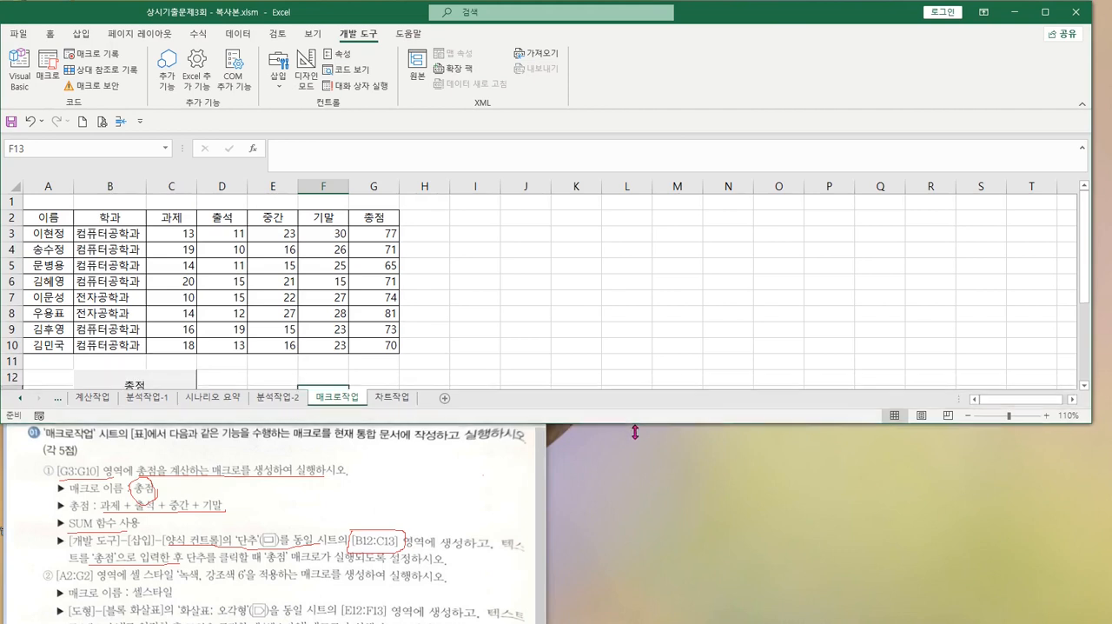
pyautogui.moveTo(374, 236); pyautogui.dragTo(387, 344)
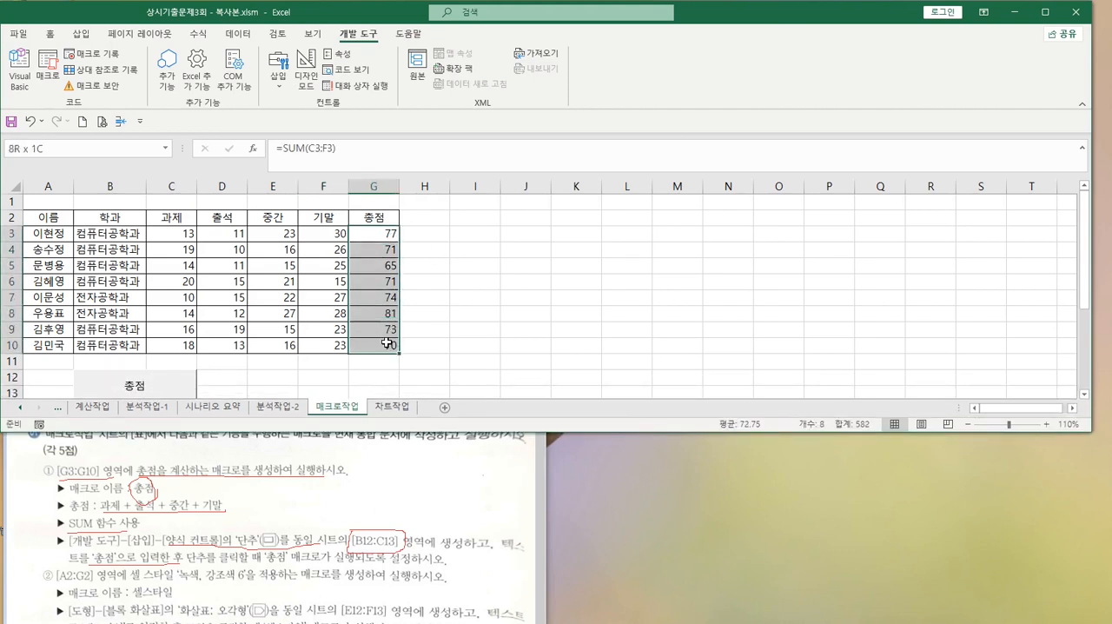
pyautogui.press('Delete')
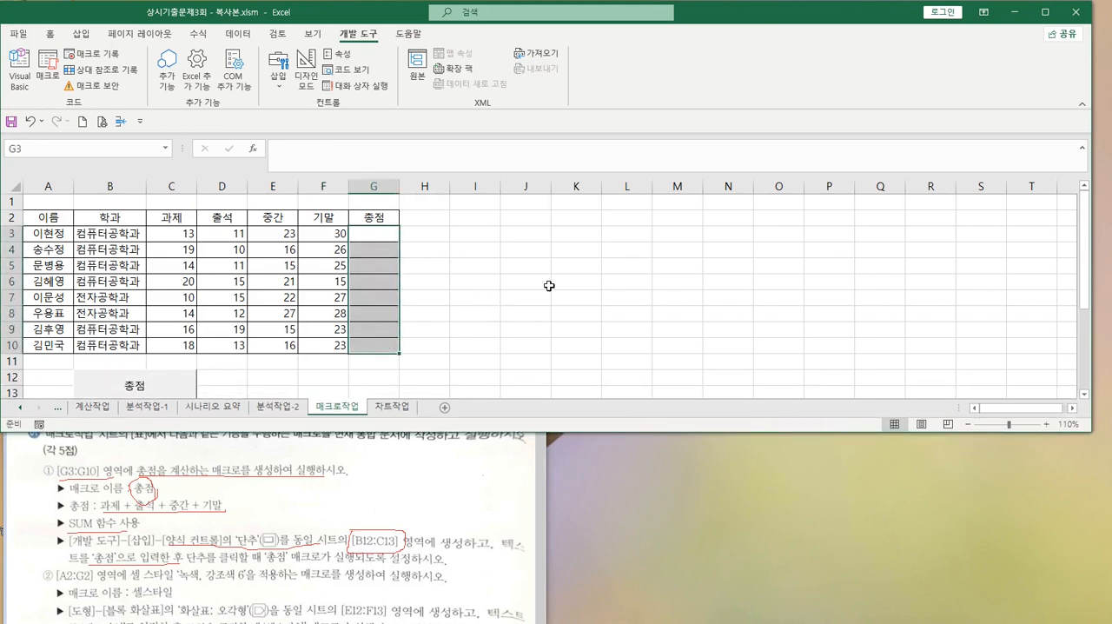
pyautogui.click(550, 285)
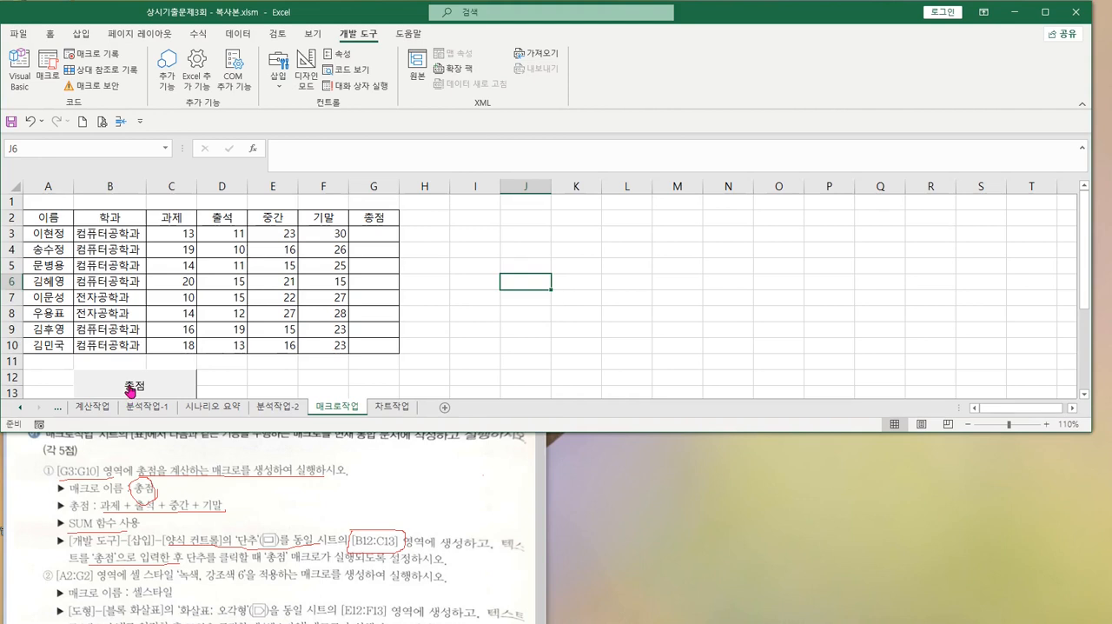
pyautogui.click(129, 388)
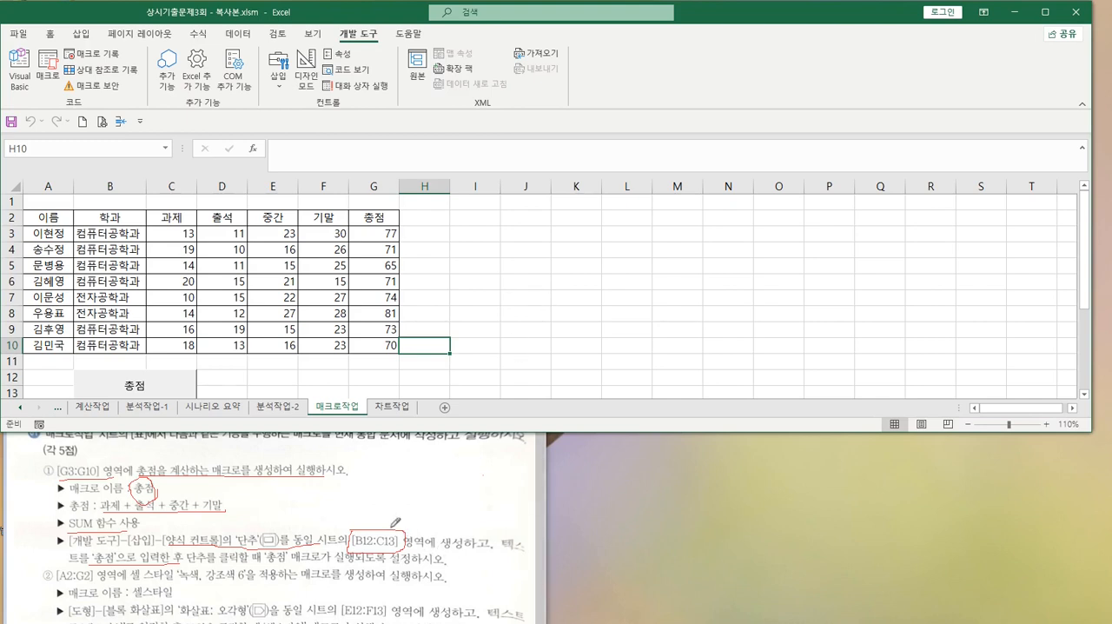
# Mark the [A2:G2] range, '셀 스타일' and '녹색, 강조색 6' in the second macro task of the Paint instructions
pyautogui.scroll(-3, 395, 522)
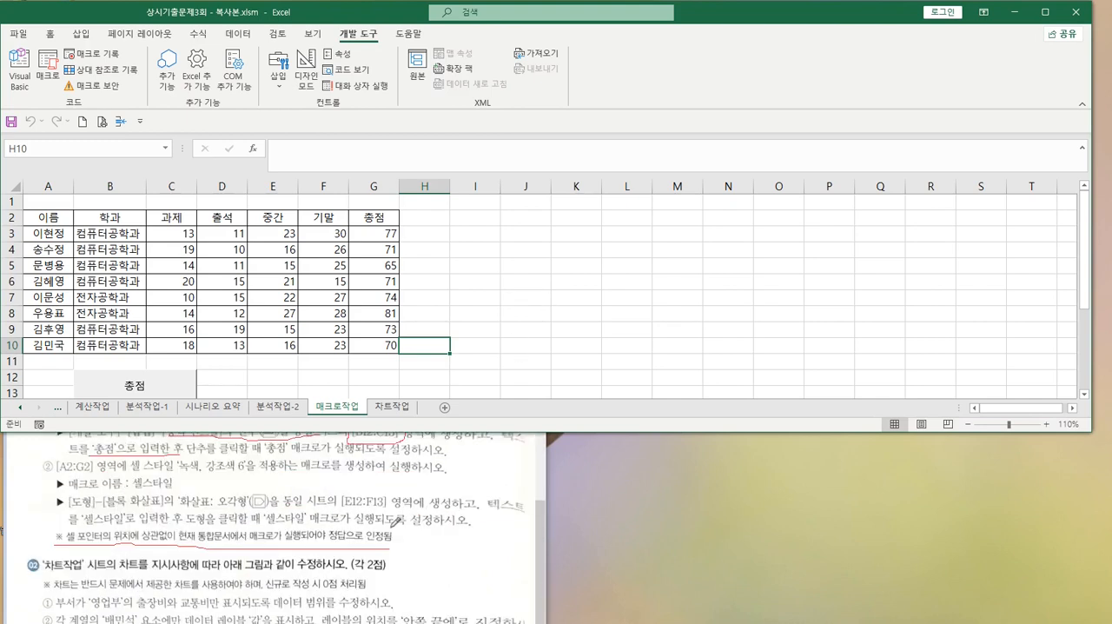
pyautogui.click(497, 264)
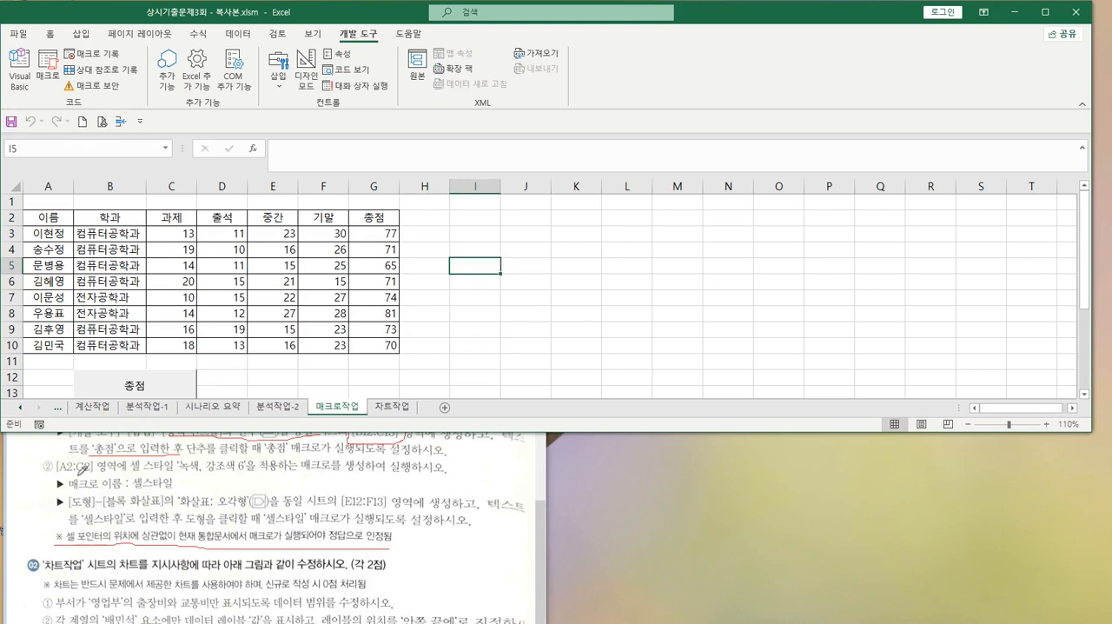
pyautogui.click(80, 470)
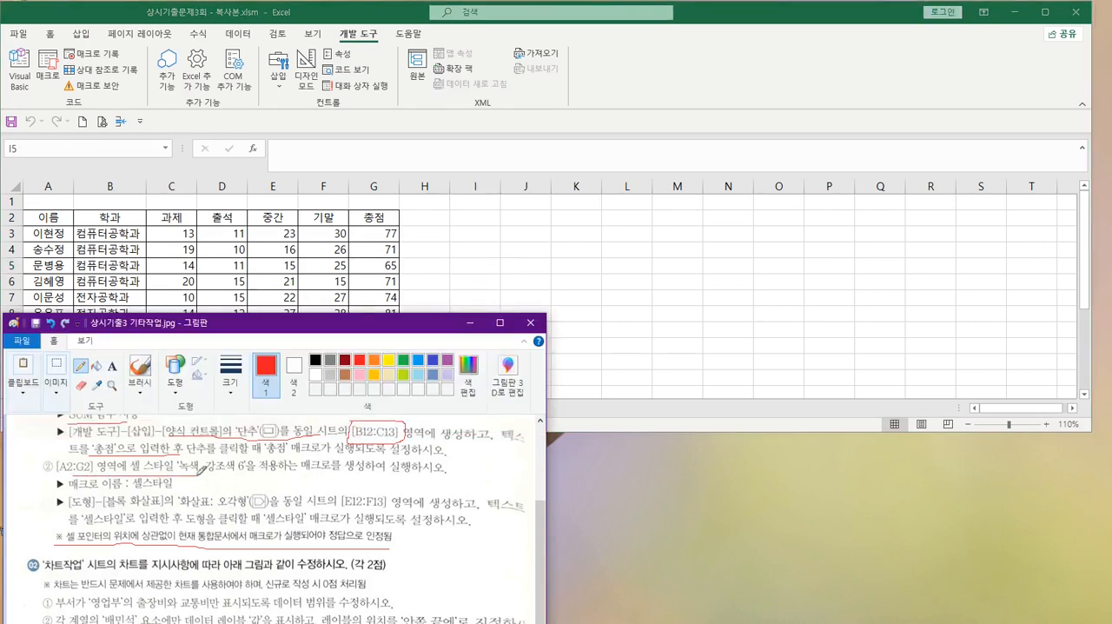
pyautogui.moveTo(137, 470)
pyautogui.mouseDown()
pyautogui.moveTo(130, 450)
pyautogui.moveTo(178, 448)
pyautogui.moveTo(171, 474)
pyautogui.moveTo(138, 467)
pyautogui.moveTo(240, 474)
pyautogui.mouseUp()
pyautogui.click(468, 259)
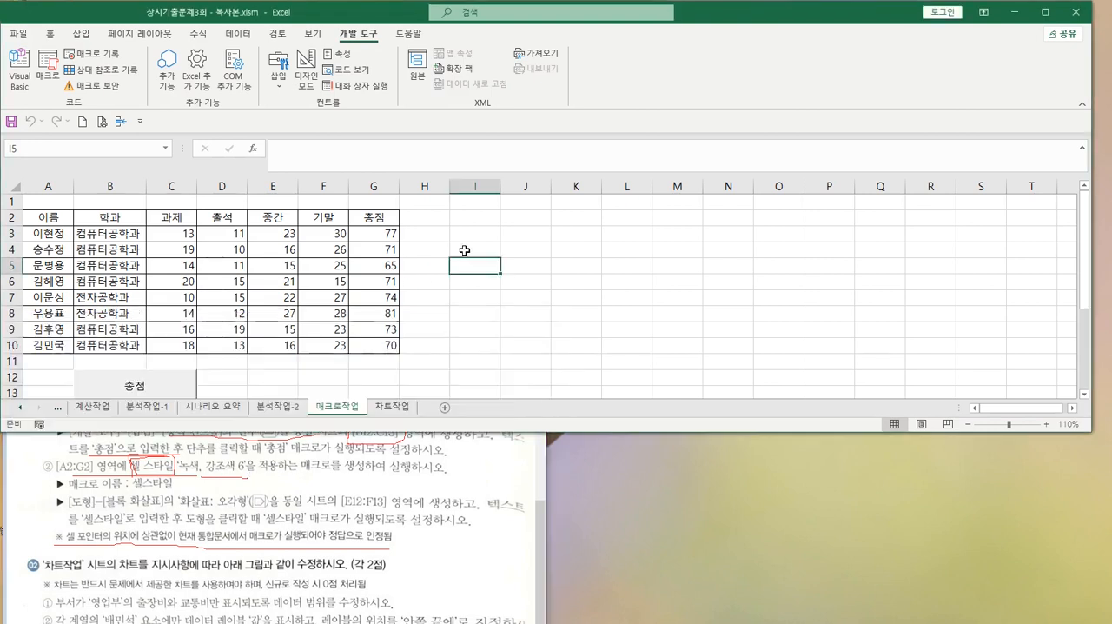
# Try the 녹색, 강조색6 cell style on the header range A2:G2 in Excel and undo it
pyautogui.click(48, 216)
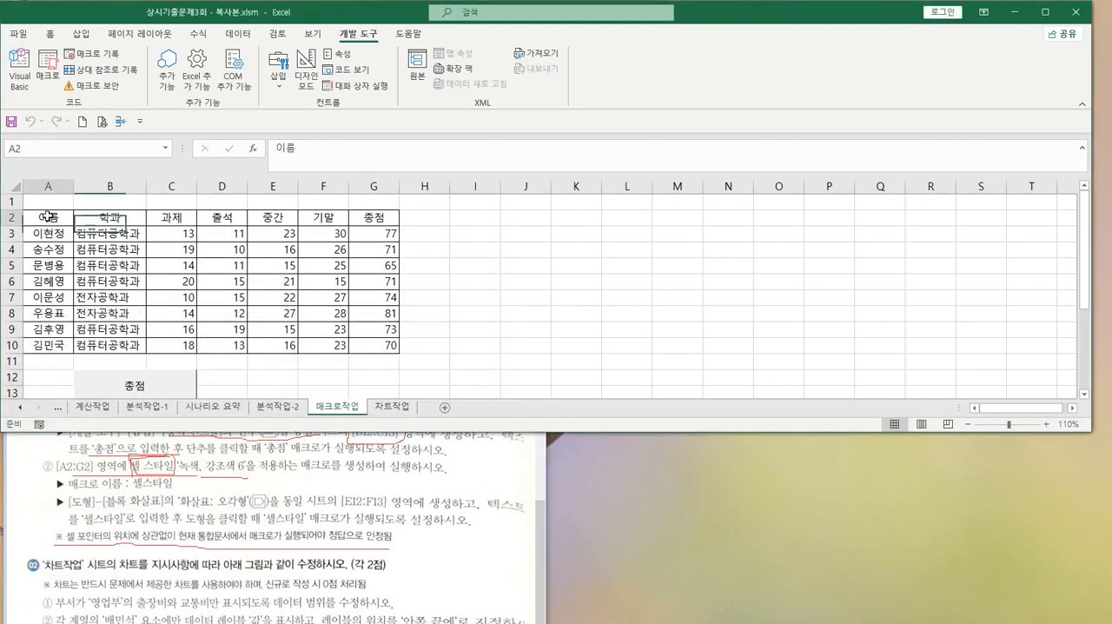
pyautogui.keyDown('shift'); pyautogui.click(380, 219); pyautogui.keyUp('shift')
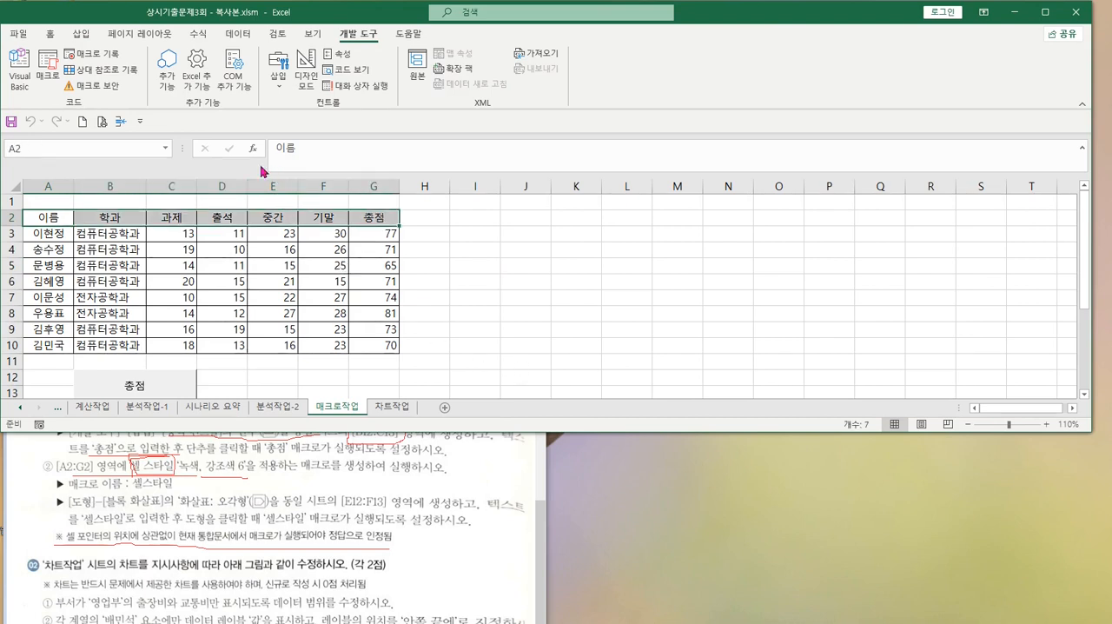
pyautogui.click(50, 33)
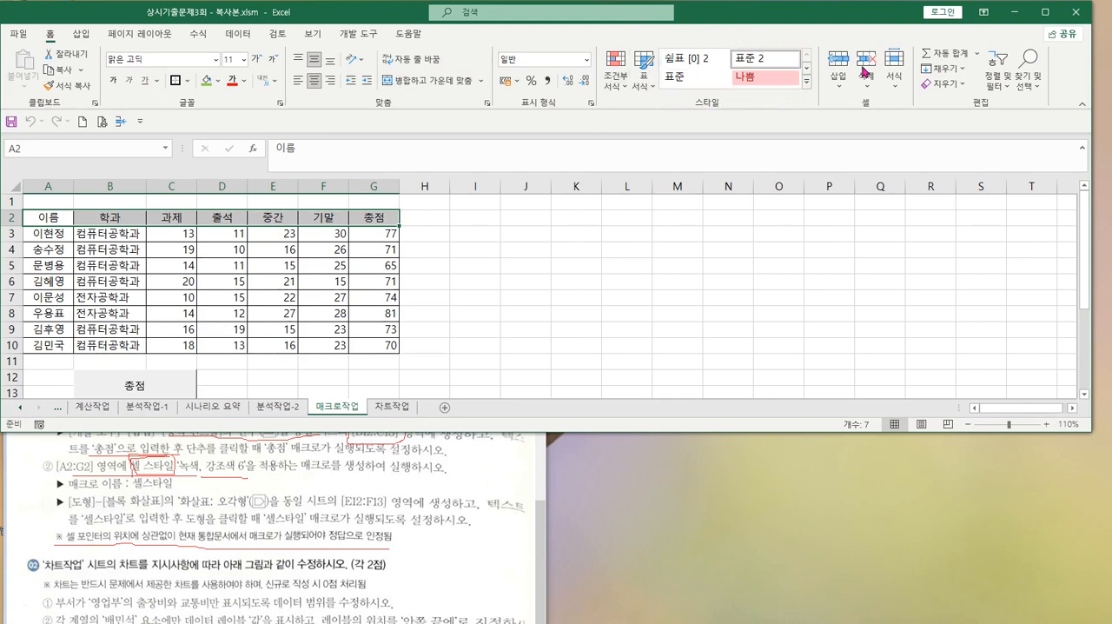
pyautogui.click(807, 83)
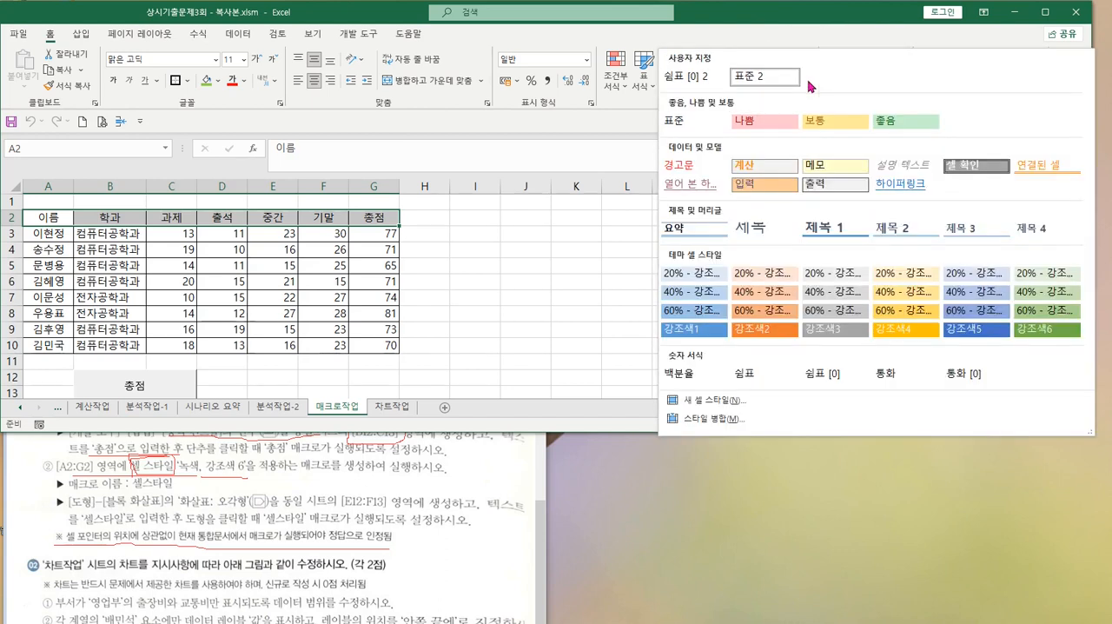
pyautogui.click(1027, 329)
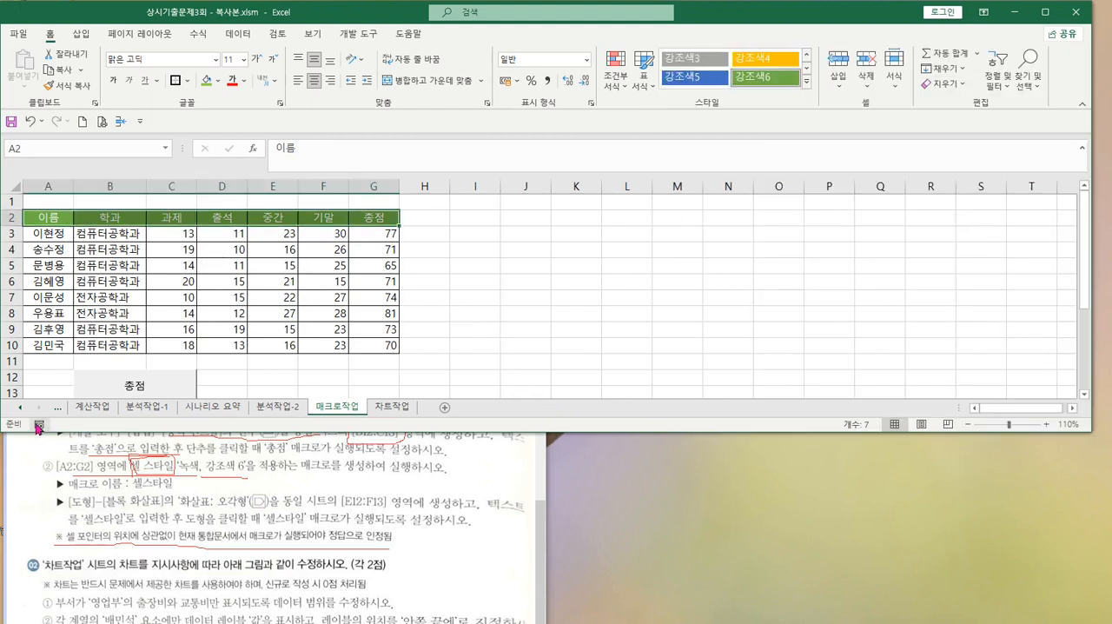
pyautogui.hotkey('ctrl', 'z')
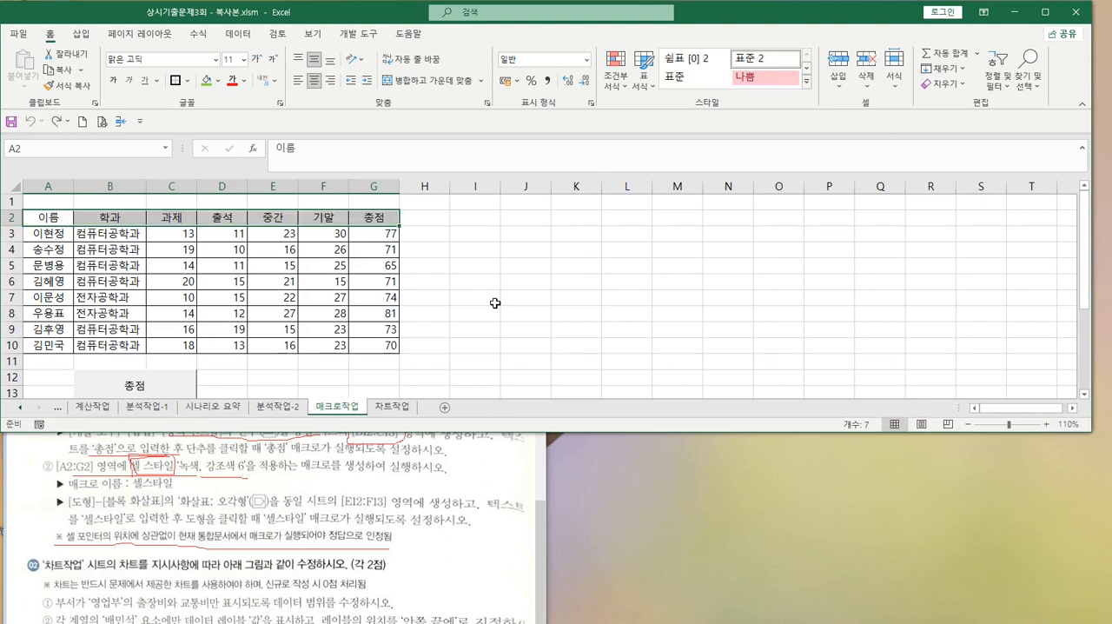
pyautogui.click(519, 295)
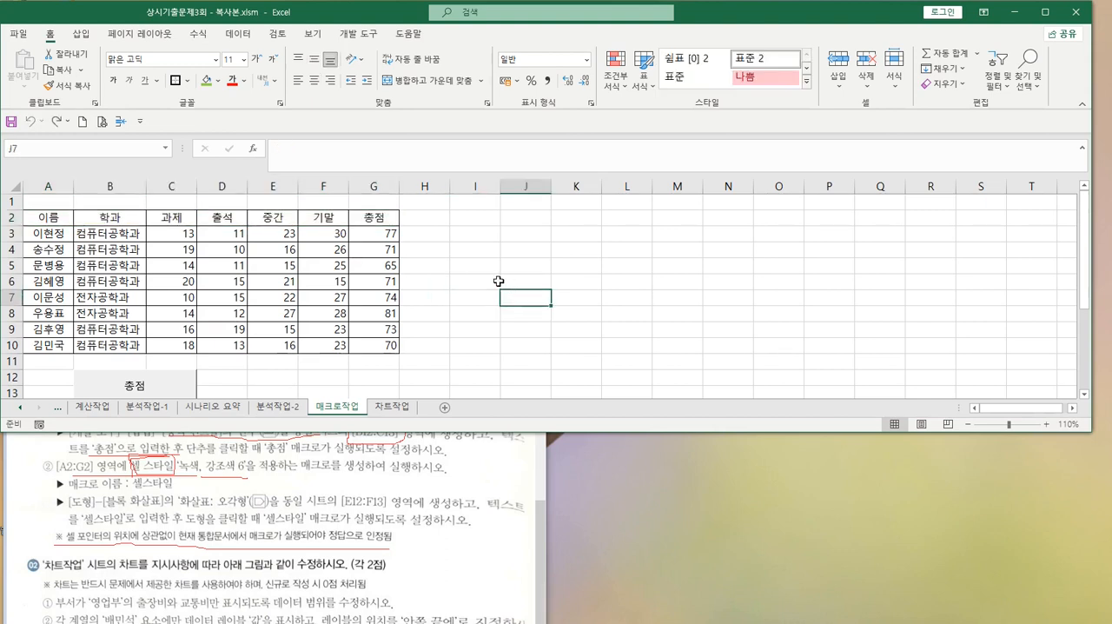
# Start recording a macro named 셀스타일, stored in 현재 통합 문서
pyautogui.click(38, 424)
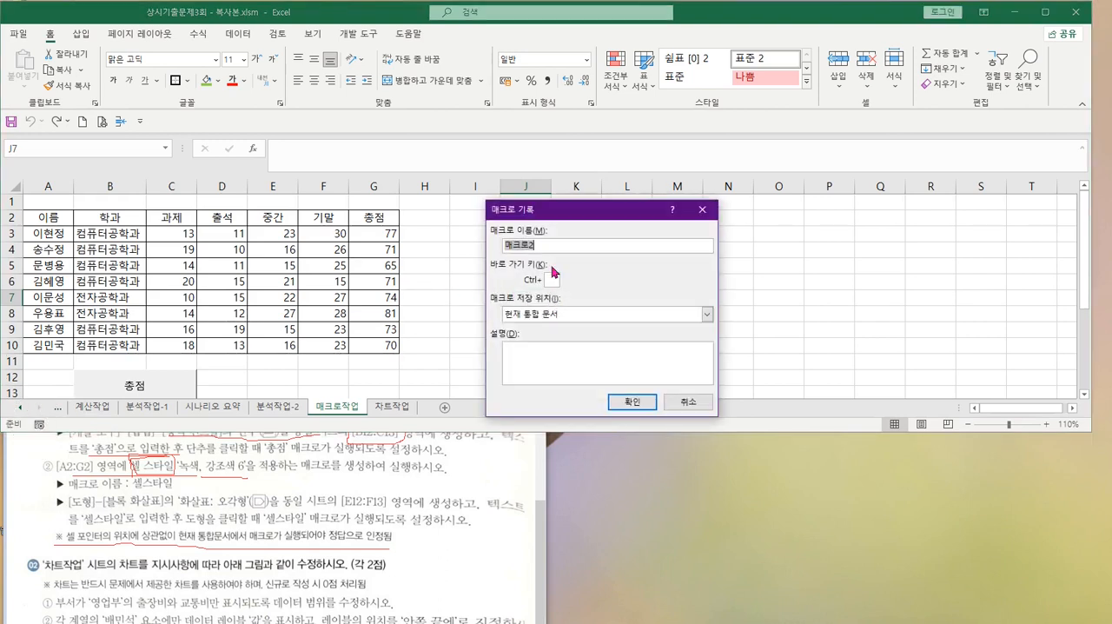
pyautogui.write('셀')
pyautogui.write('스')
pyautogui.write('타이')
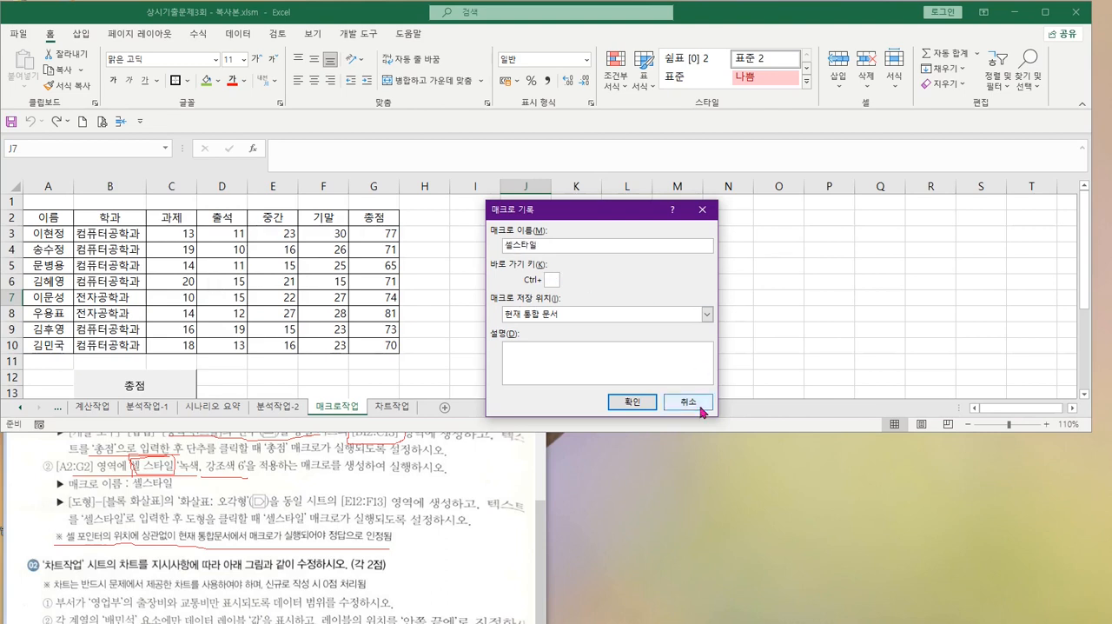
pyautogui.click(638, 402)
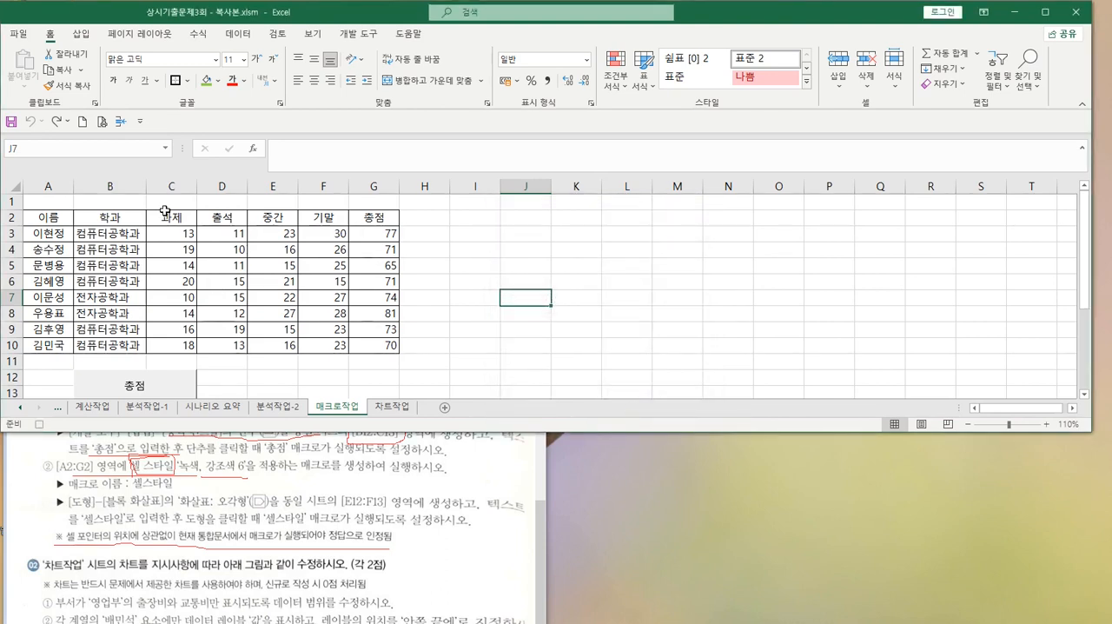
# Apply the 녹색, 강조색6 cell style to A2:G2 and stop recording the macro
pyautogui.click(39, 219)
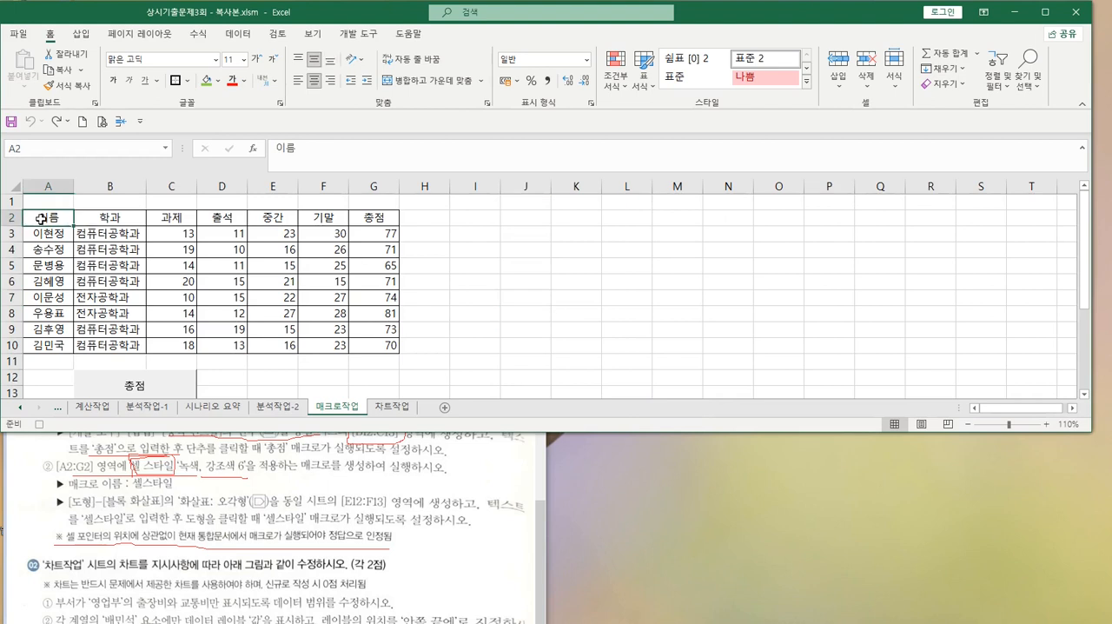
pyautogui.keyDown('shift'); pyautogui.click(374, 218); pyautogui.keyUp('shift')
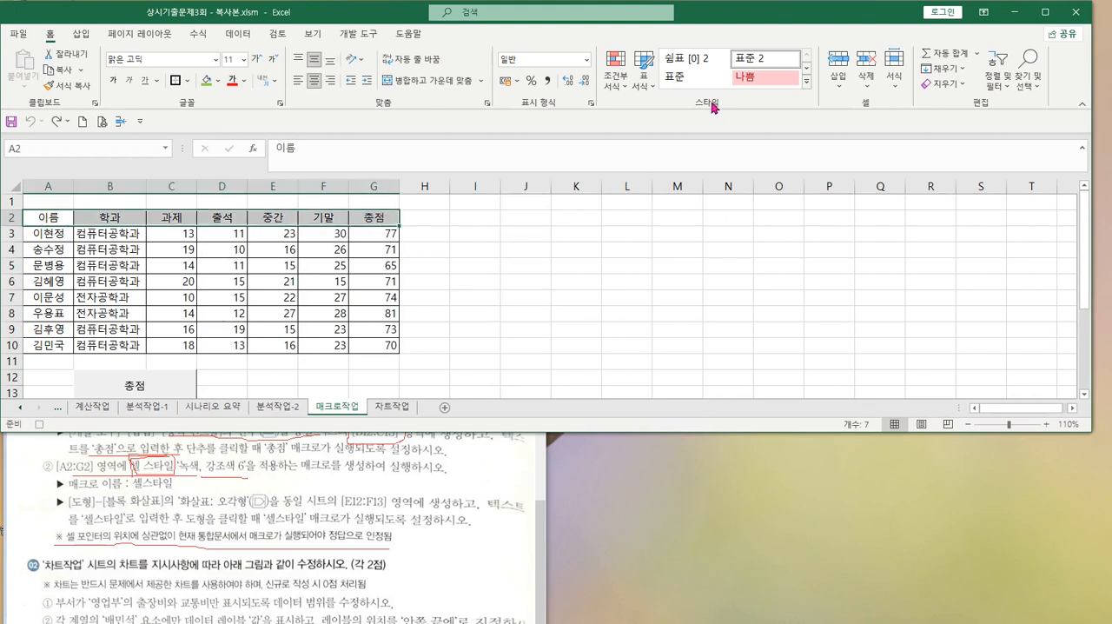
pyautogui.click(807, 80)
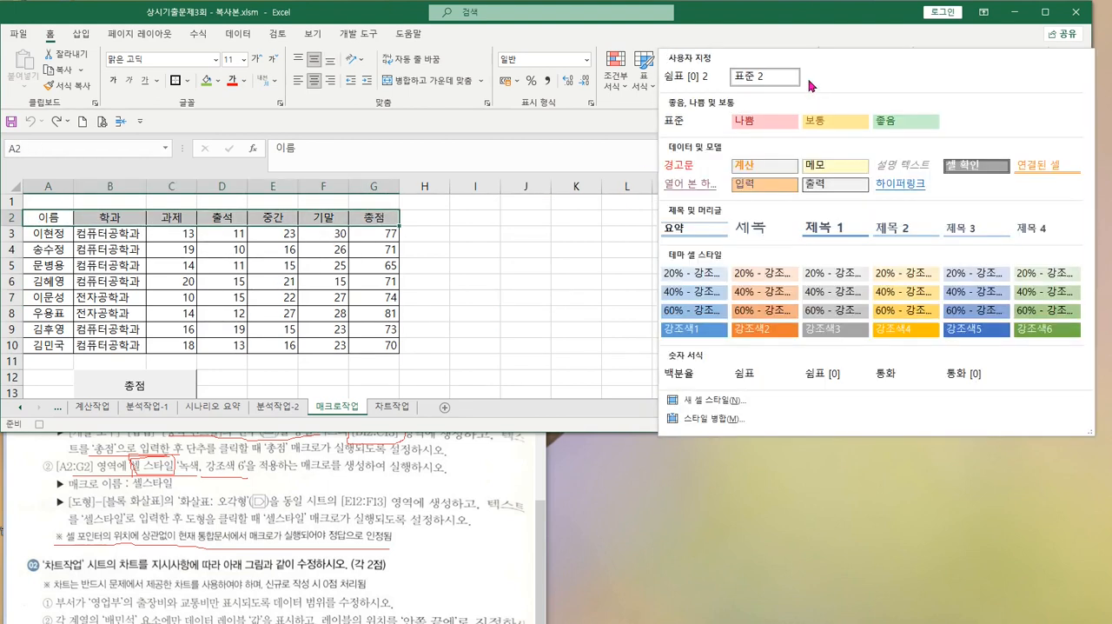
pyautogui.click(1049, 331)
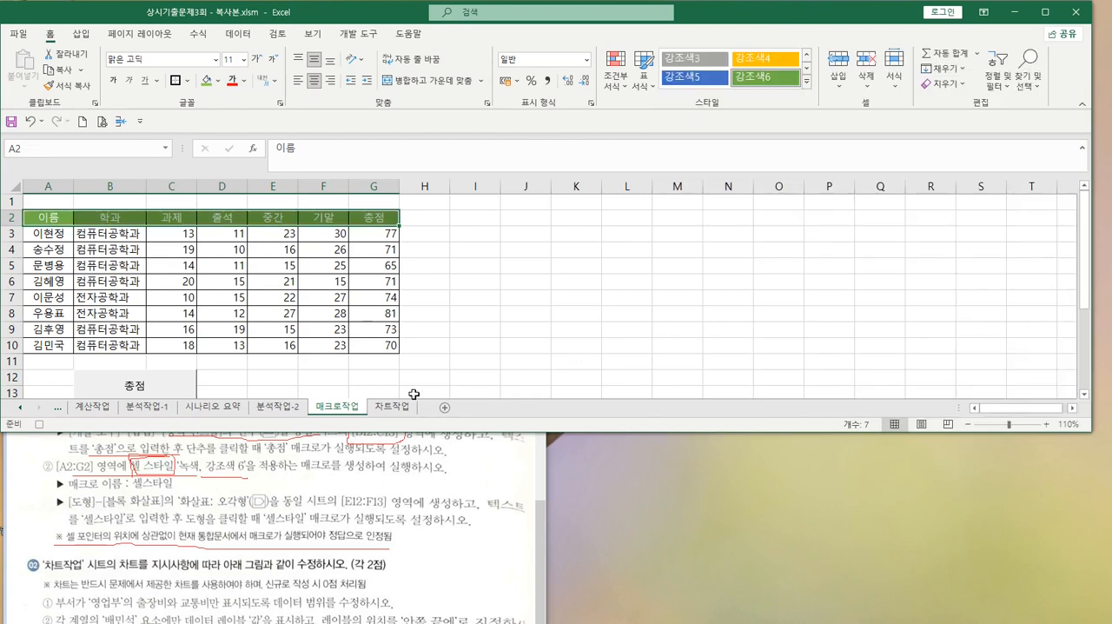
pyautogui.click(436, 348)
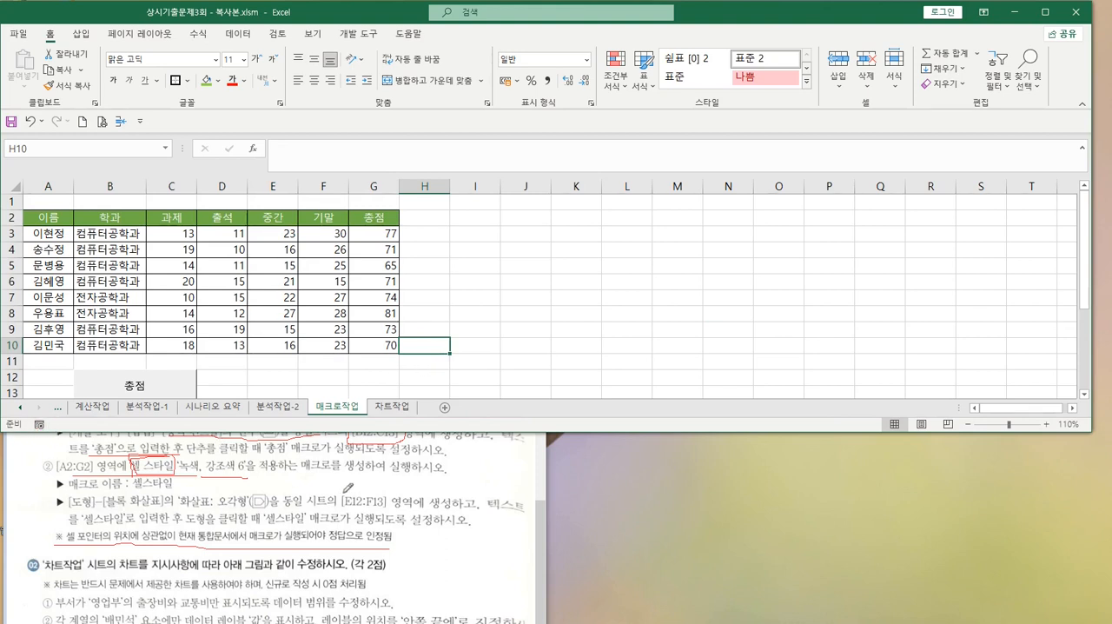
# Mark [E12:F13] in the Paint instructions and draw a '화살표: 오각형' block arrow over cells E12:F13 in Excel
pyautogui.click(339, 490)
pyautogui.moveTo(339, 489)
pyautogui.mouseDown()
pyautogui.moveTo(387, 513)
pyautogui.moveTo(402, 480)
pyautogui.moveTo(339, 491)
pyautogui.mouseUp()
pyautogui.click(439, 277)
pyautogui.moveTo(279, 378); pyautogui.dragTo(323, 391)
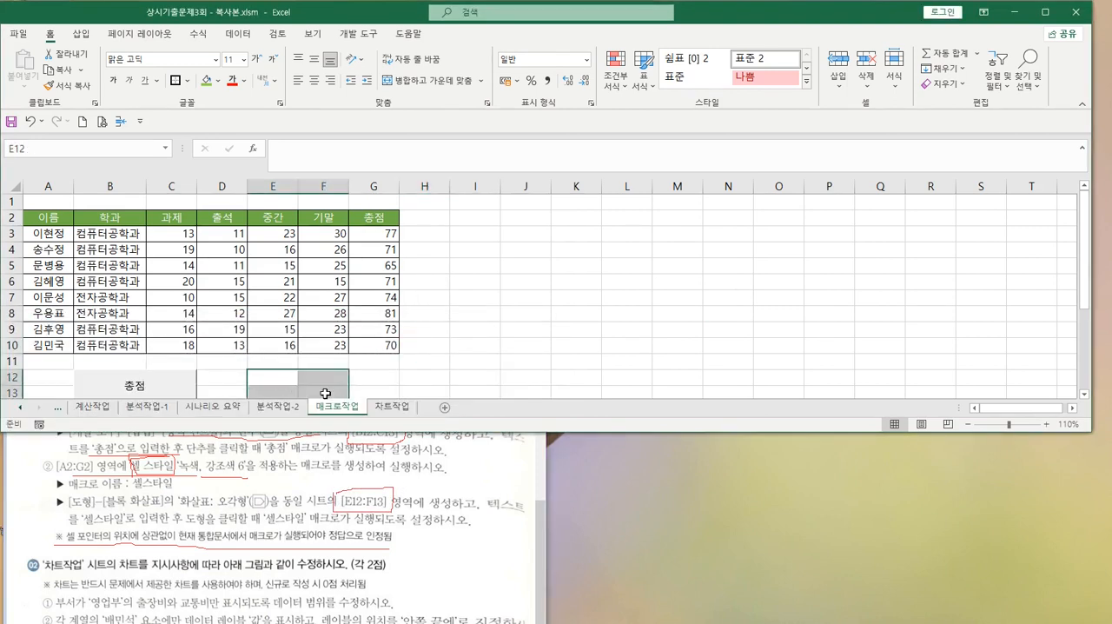
pyautogui.click(83, 36)
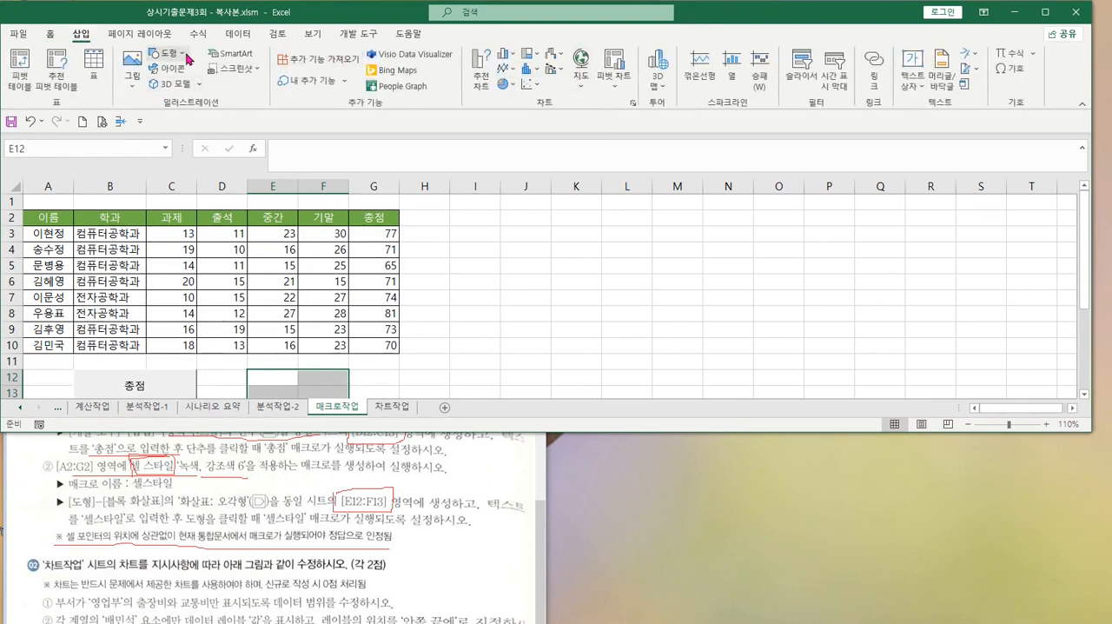
pyautogui.click(166, 53)
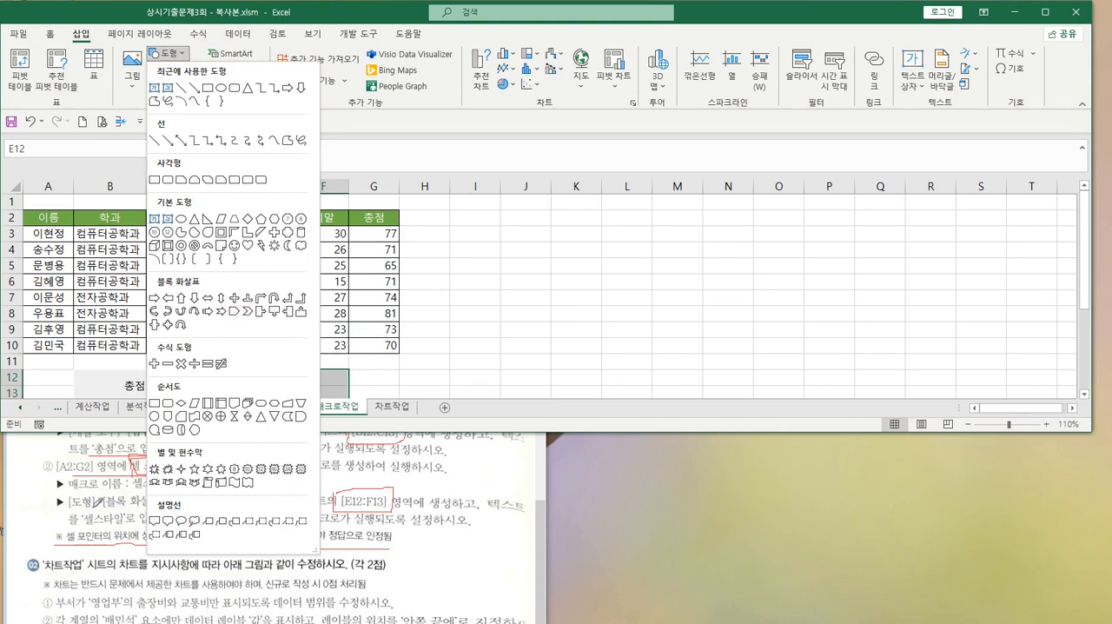
pyautogui.click(233, 311)
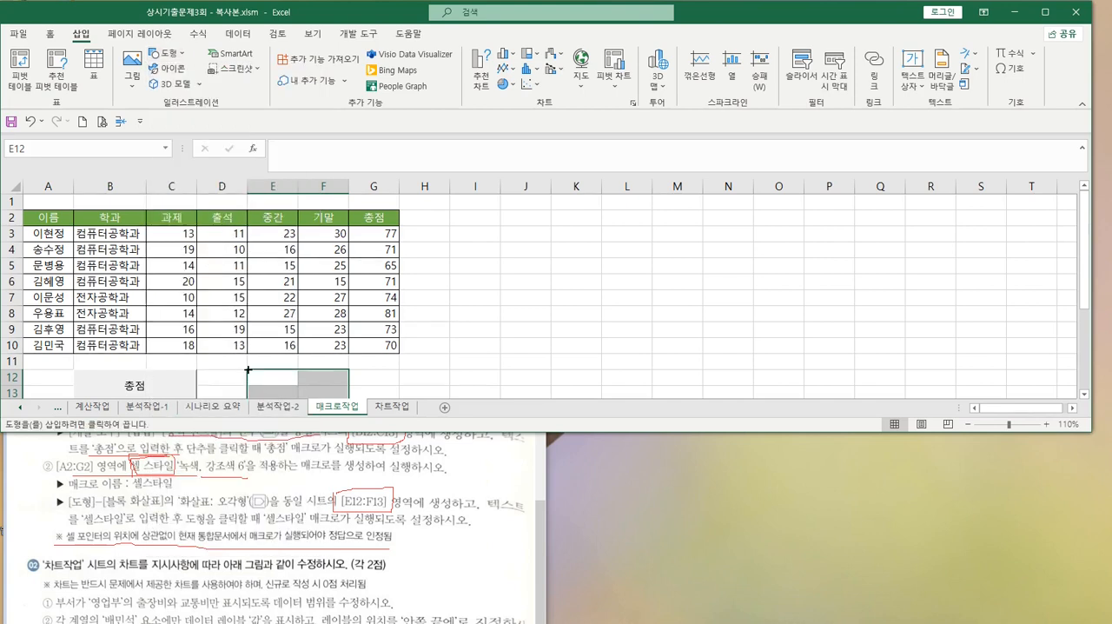
pyautogui.moveTo(248, 370)
pyautogui.mouseDown()
pyautogui.moveTo(347, 382)
pyautogui.moveTo(348, 370)
pyautogui.mouseUp()
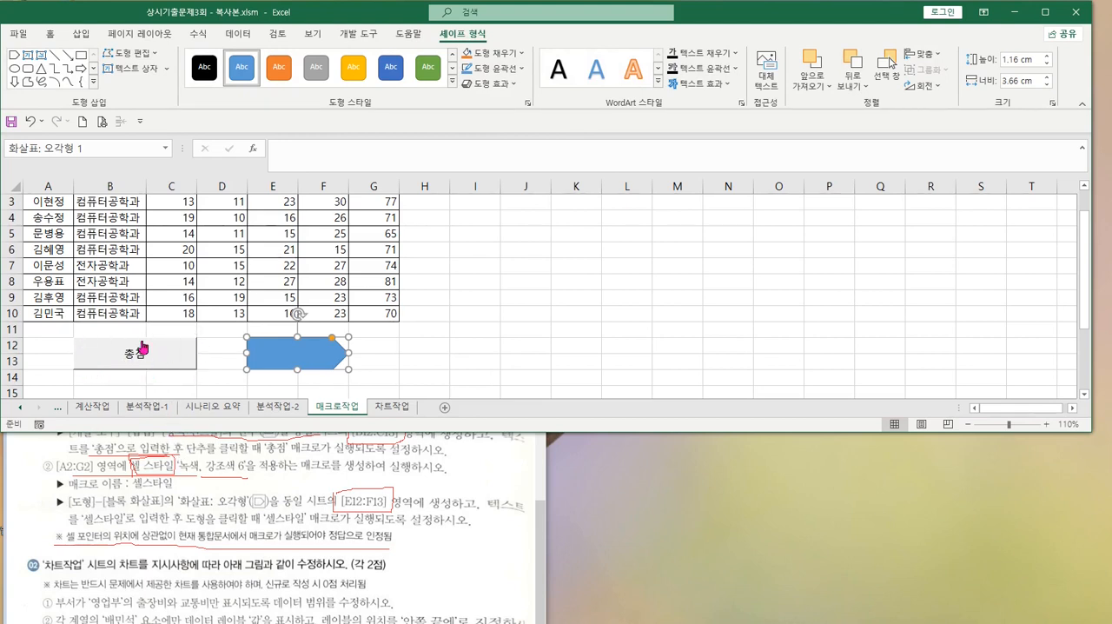
pyautogui.click(368, 35)
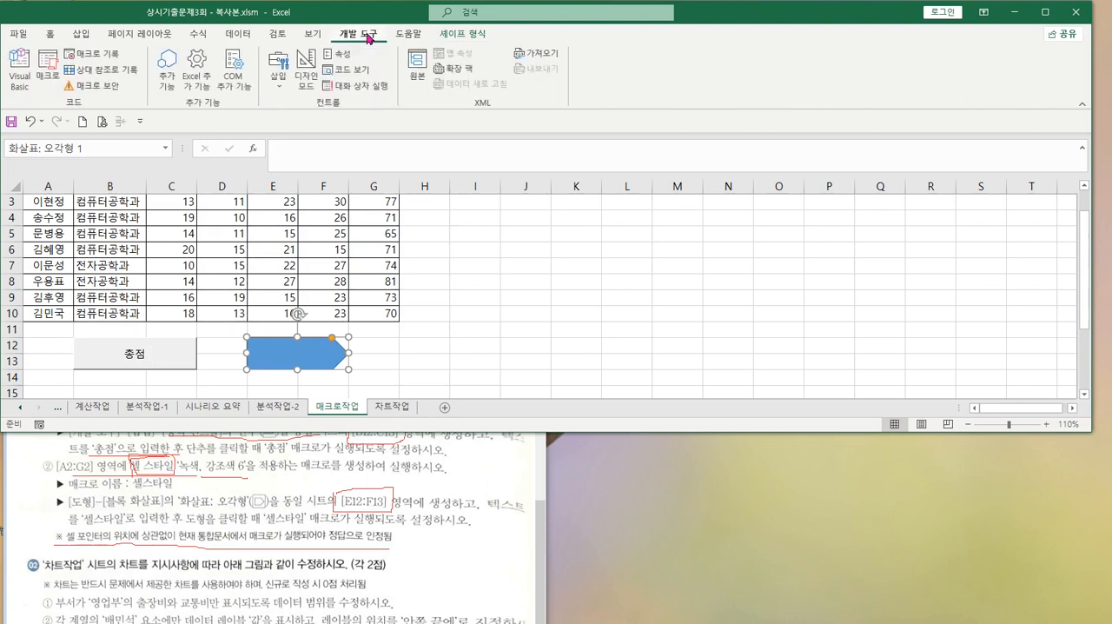
pyautogui.click(278, 68)
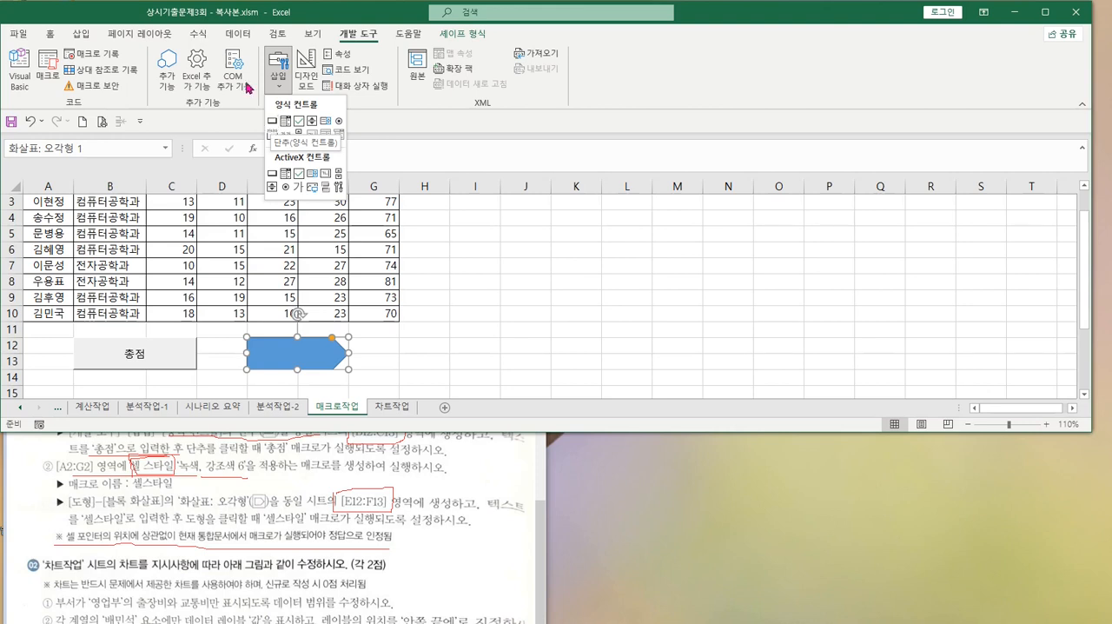
pyautogui.click(84, 40)
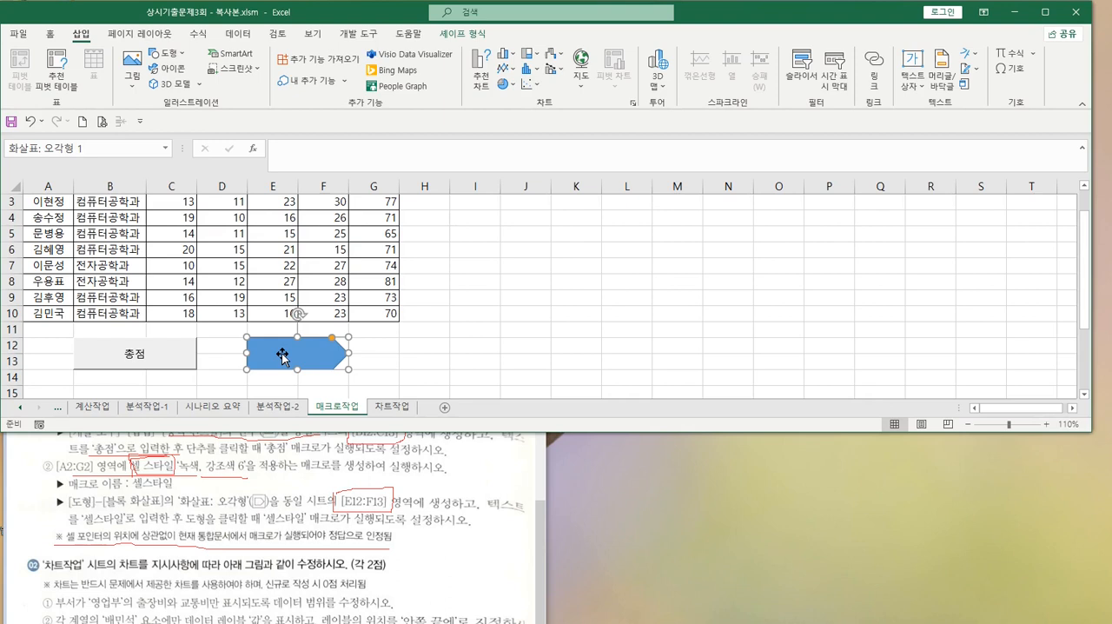
# Label the arrow shape 셀스타일, and mark that text and the macro-run requirement in the Paint instructions
pyautogui.write('셀스타일')
pyautogui.moveTo(85, 524)
pyautogui.mouseDown()
pyautogui.moveTo(120, 512)
pyautogui.moveTo(90, 523)
pyautogui.mouseUp()
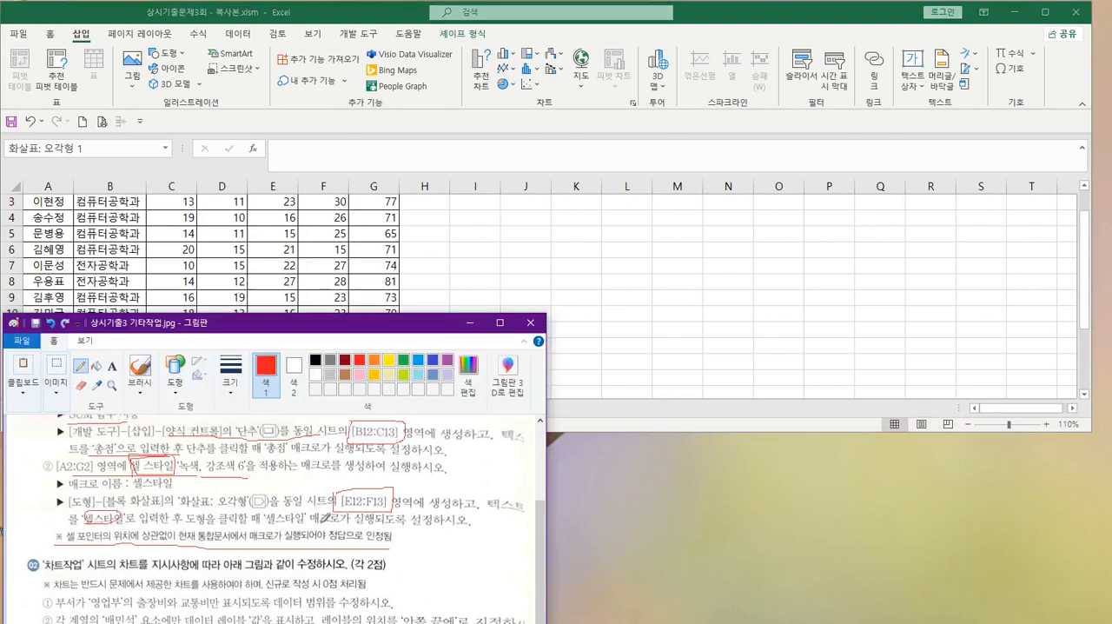
pyautogui.moveTo(324, 522); pyautogui.dragTo(400, 524)
# Assign the 셀스타일 macro to the arrow shape over E12:F13 in Excel
pyautogui.click(436, 301)
pyautogui.click(335, 362)
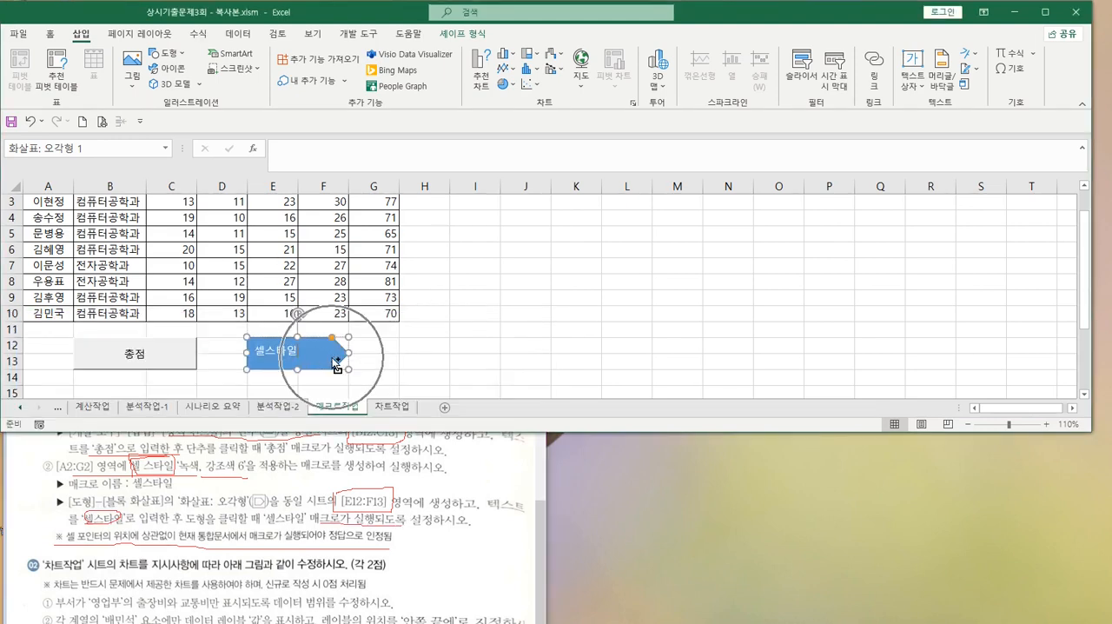
pyautogui.rightClick(328, 360)
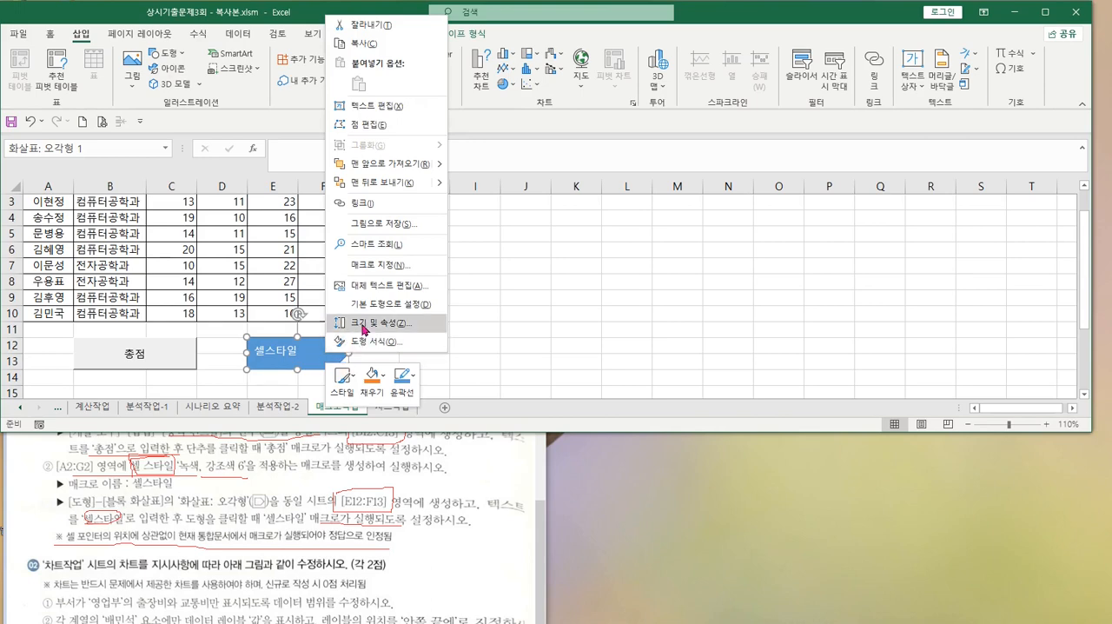
pyautogui.click(383, 265)
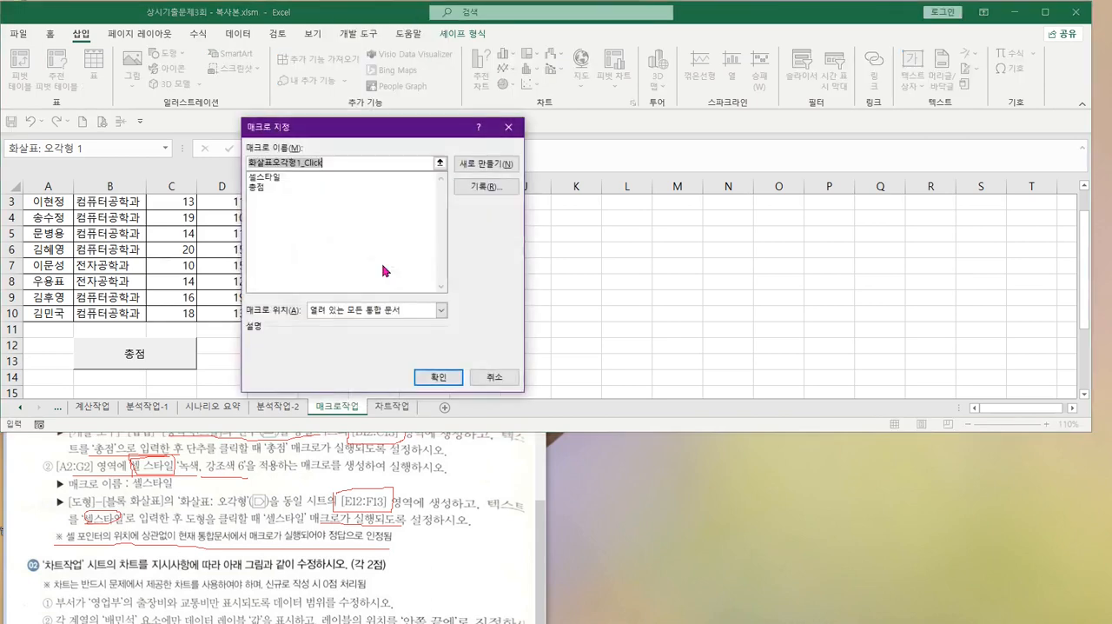
pyautogui.click(272, 177)
pyautogui.click(443, 377)
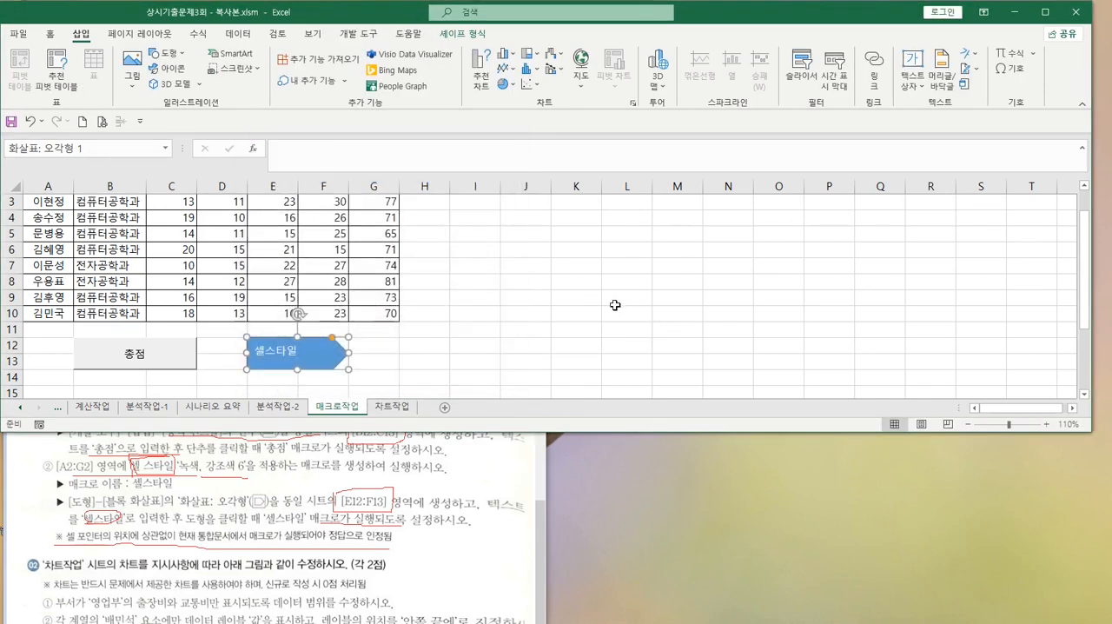
# Apply the 20% - 강조색1 cell style to the header range A2:G2
pyautogui.click(584, 325)
pyautogui.scroll(1, 574, 321)
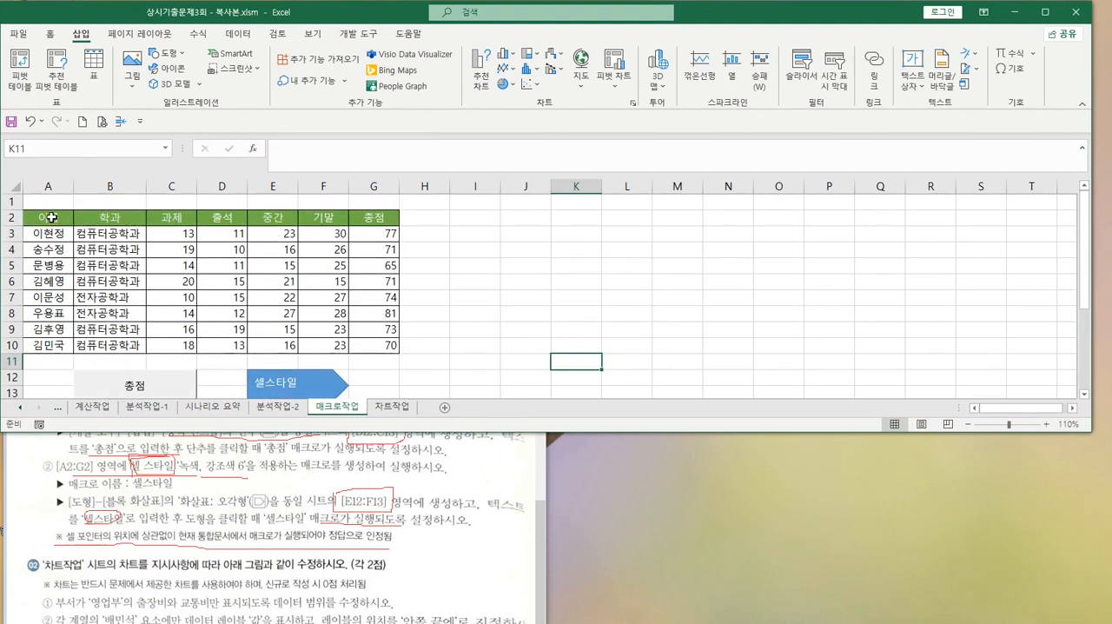
pyautogui.moveTo(50, 220); pyautogui.dragTo(382, 216)
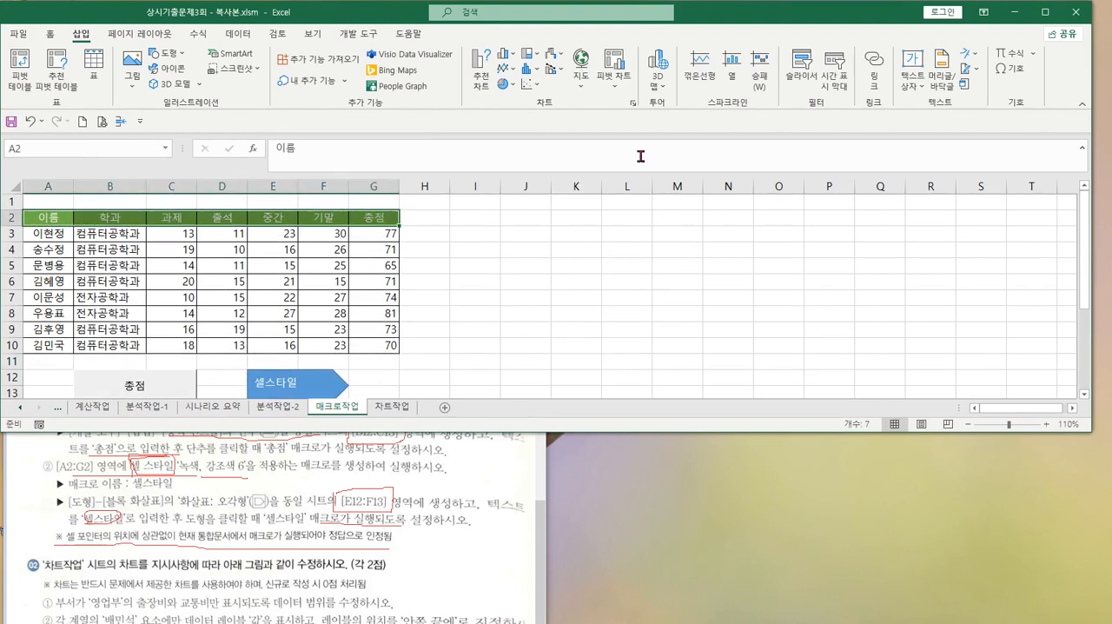
pyautogui.click(52, 36)
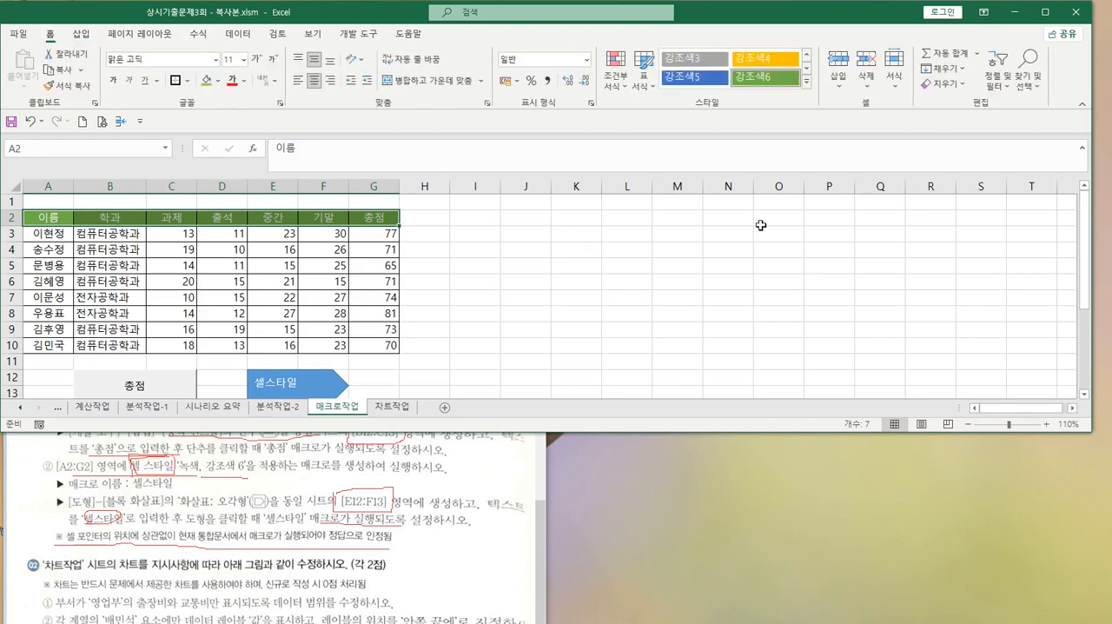
pyautogui.click(806, 90)
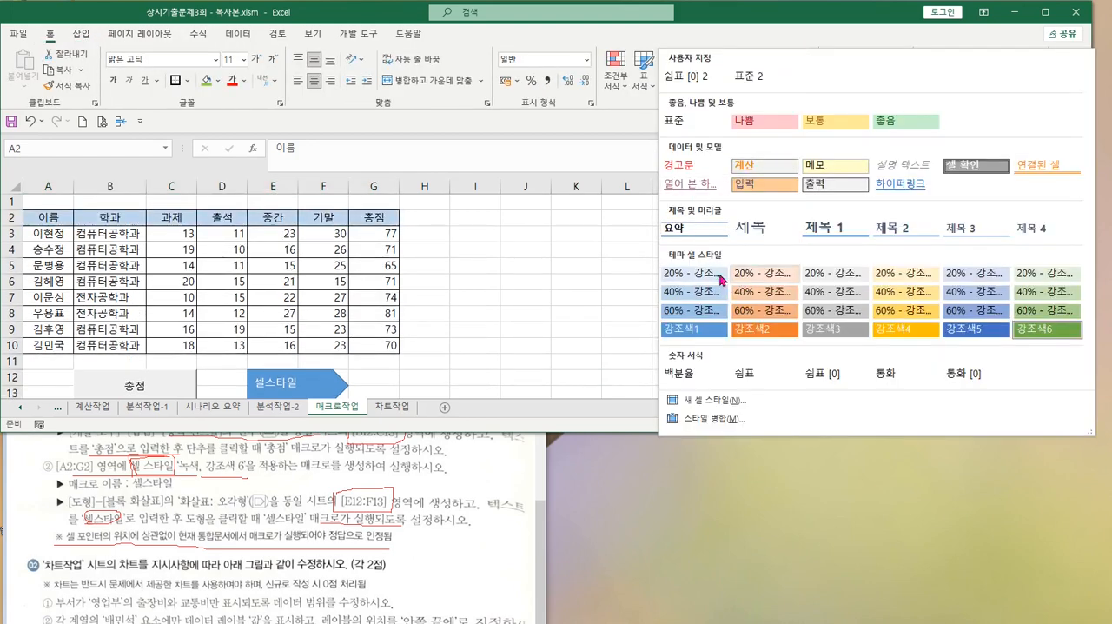
pyautogui.click(713, 275)
pyautogui.click(557, 271)
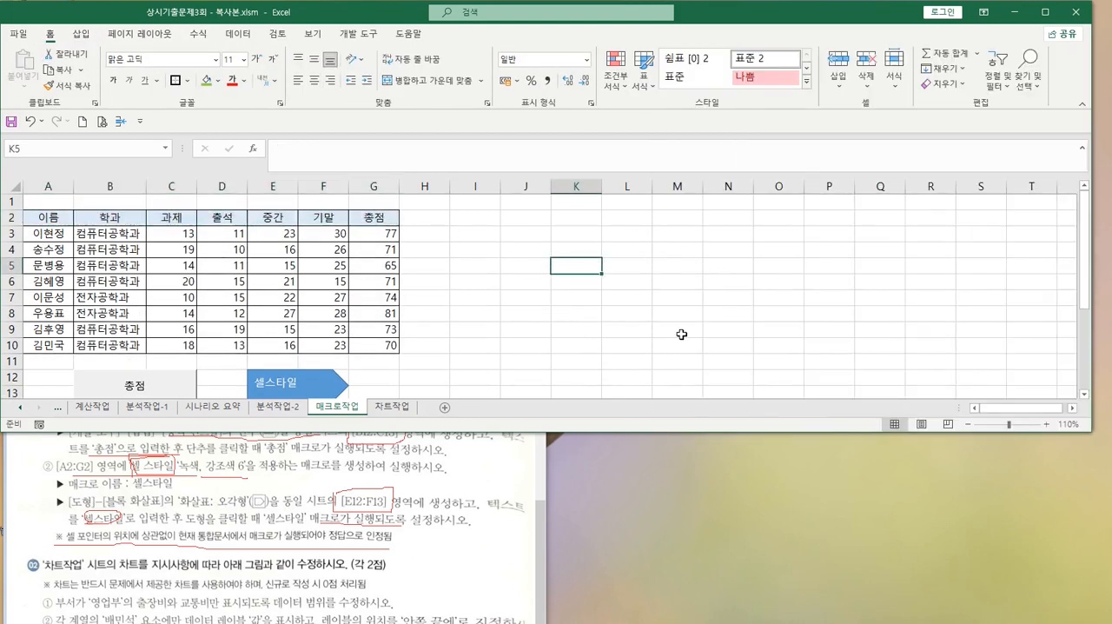
# Run the 셀스타일 macro from the arrow shape and save the workbook
pyautogui.click(268, 389)
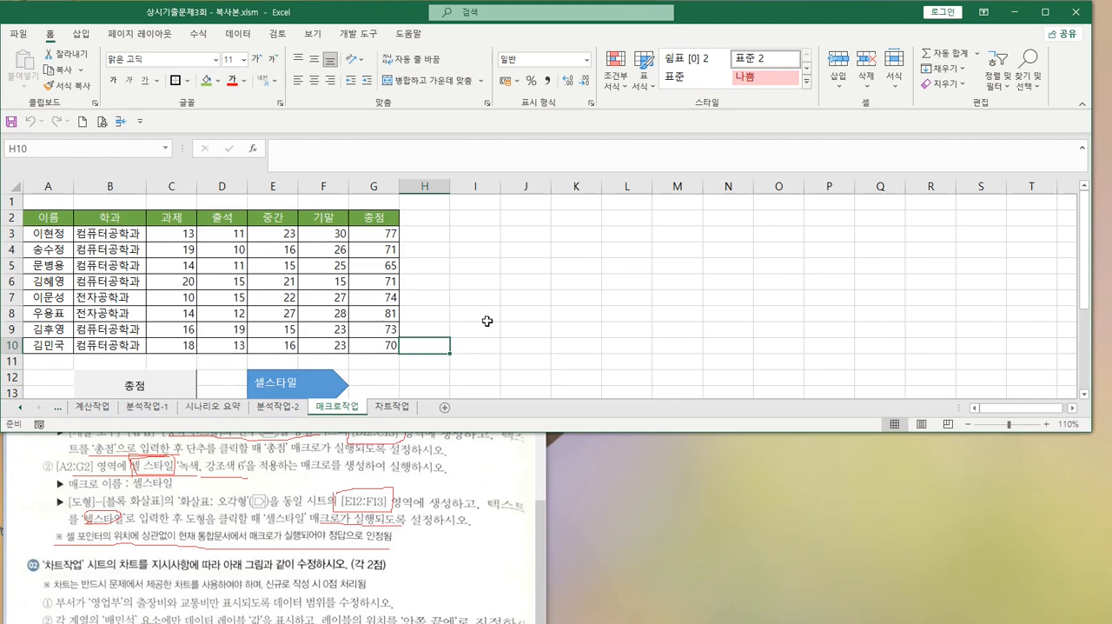
pyautogui.click(487, 317)
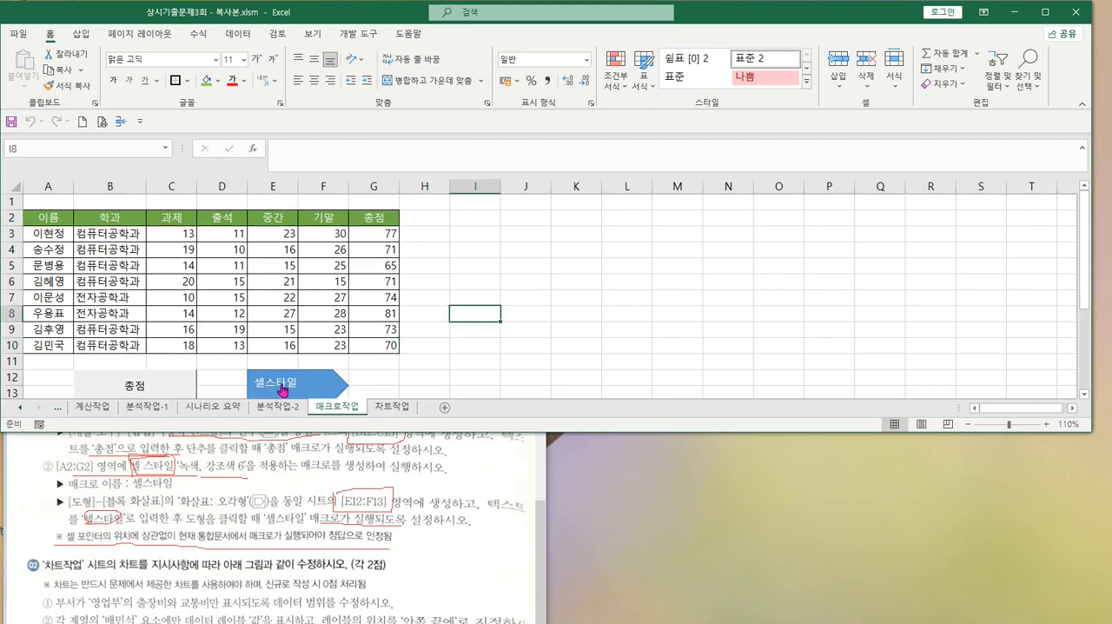
pyautogui.click(11, 122)
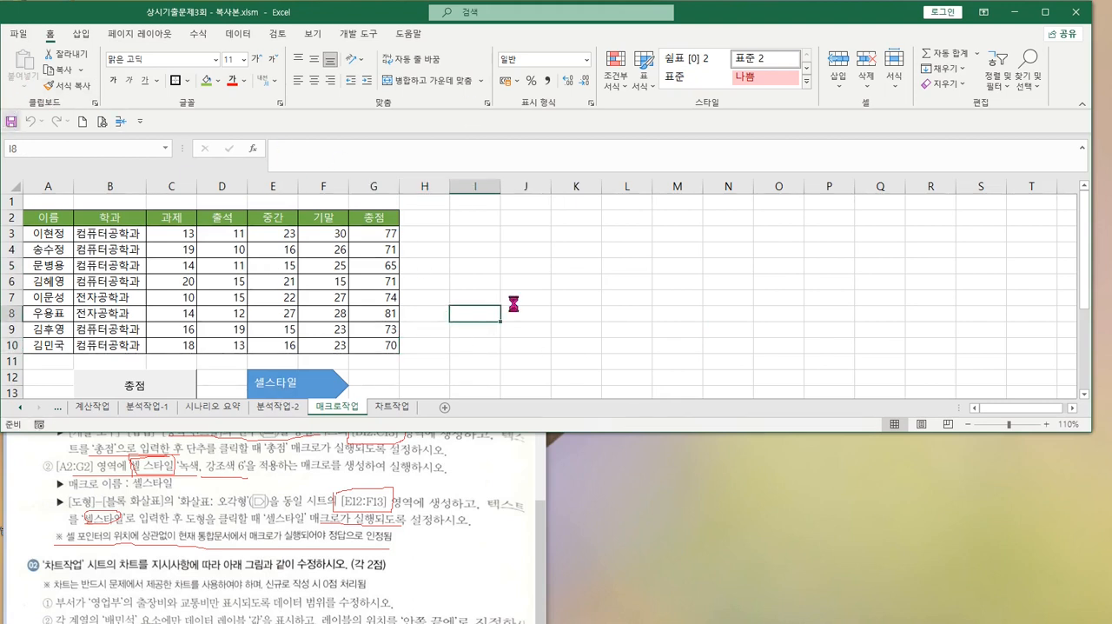
# Open the 차트작업 sheet, bring its chart into view and set the zoom to 100%
pyautogui.click(391, 406)
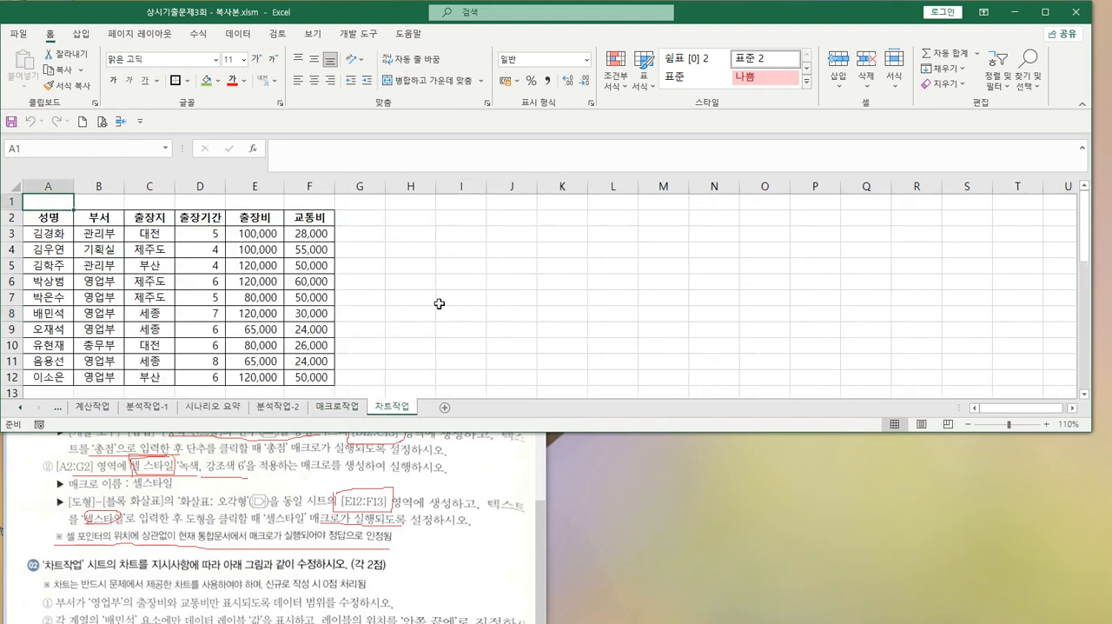
pyautogui.click(450, 300)
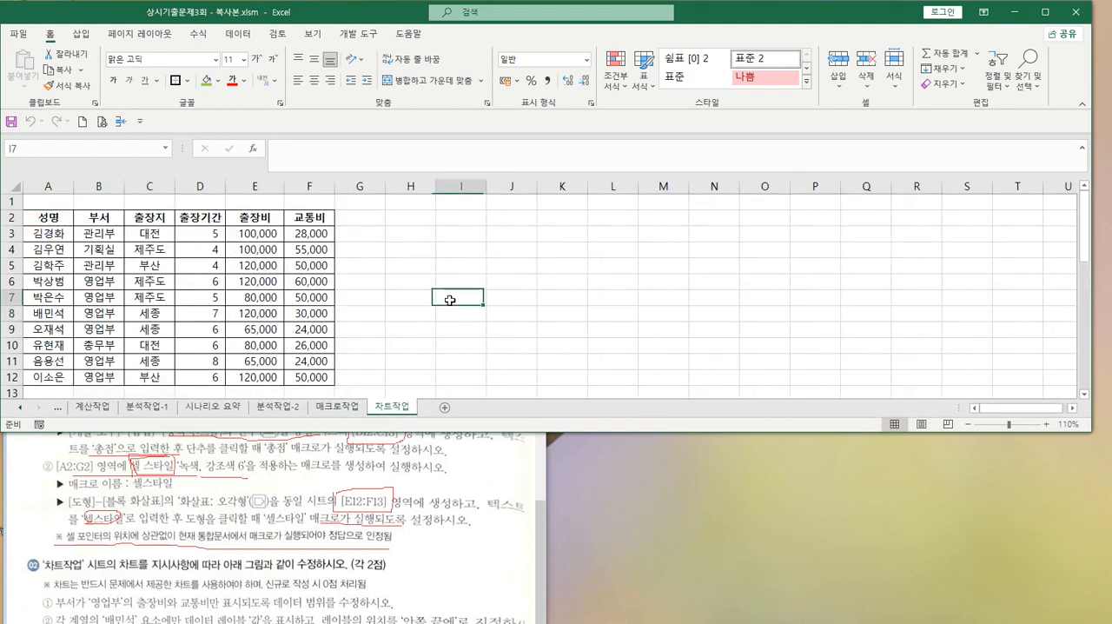
pyautogui.scroll(-5, 569, 314)
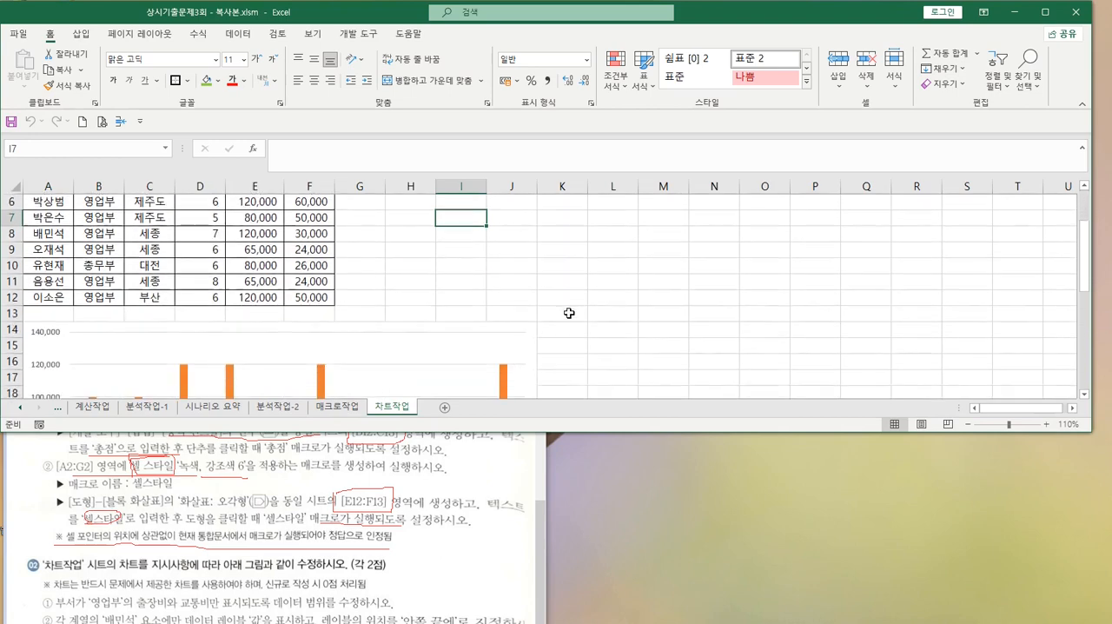
pyautogui.scroll(-2, 569, 314)
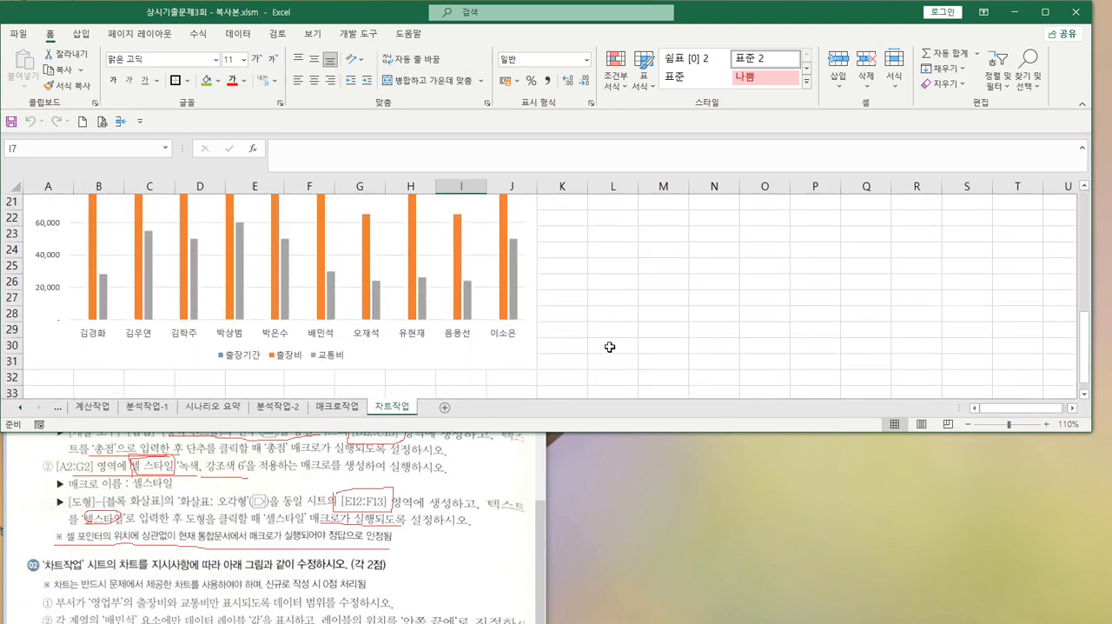
pyautogui.scroll(-1, 610, 346)
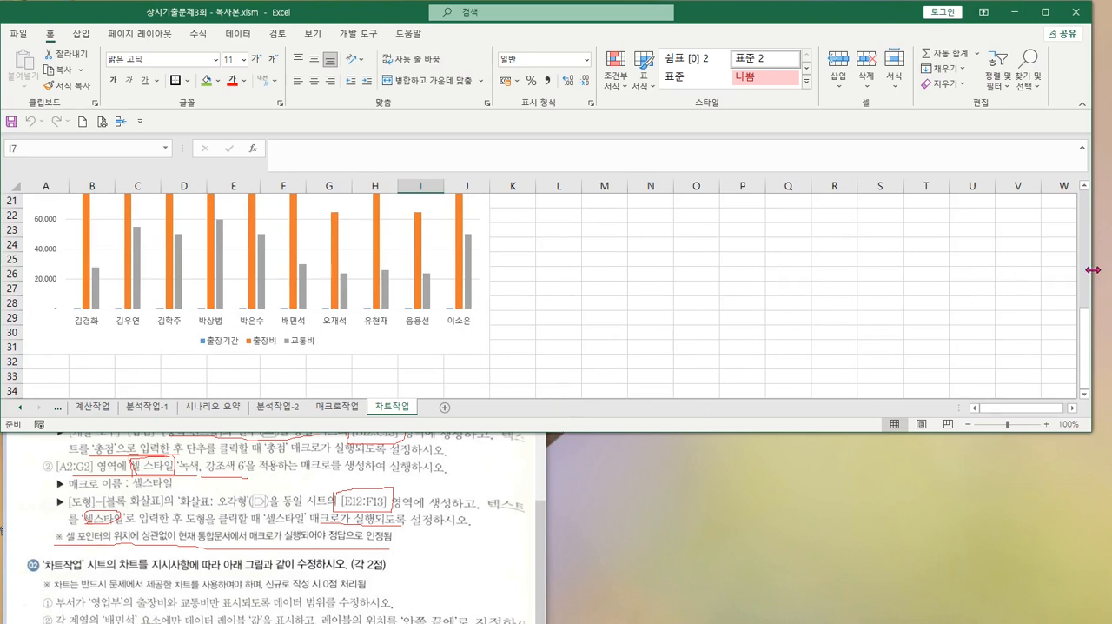
# Narrow the Excel window, move the Paint instructions beside it, and lengthen Excel to fit the data table and chart
pyautogui.moveTo(1093, 270); pyautogui.dragTo(589, 280)
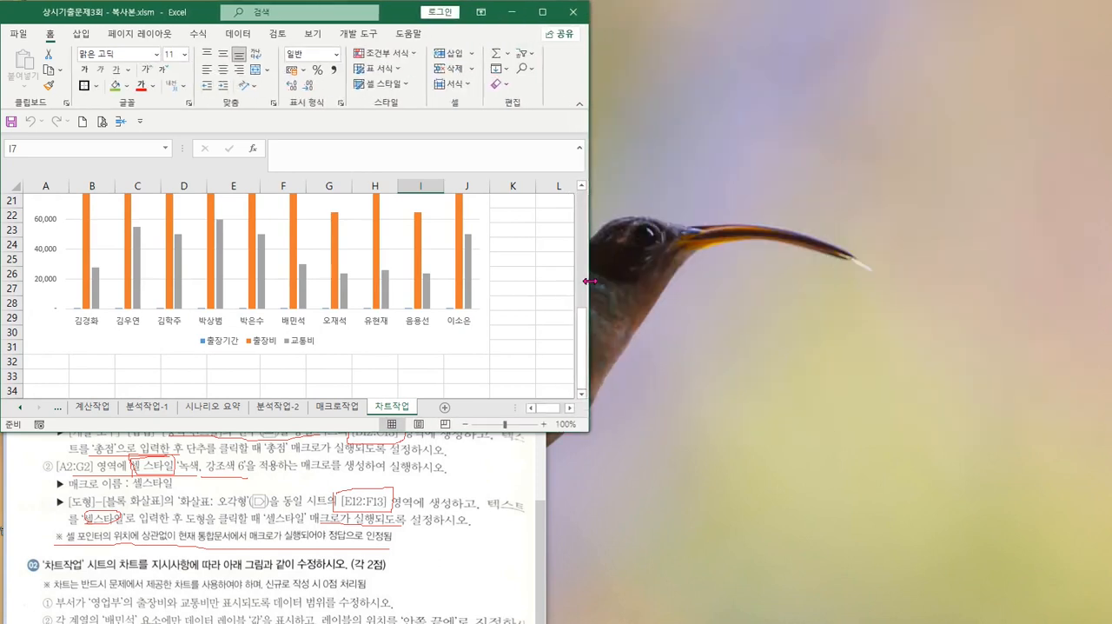
pyautogui.click(539, 550)
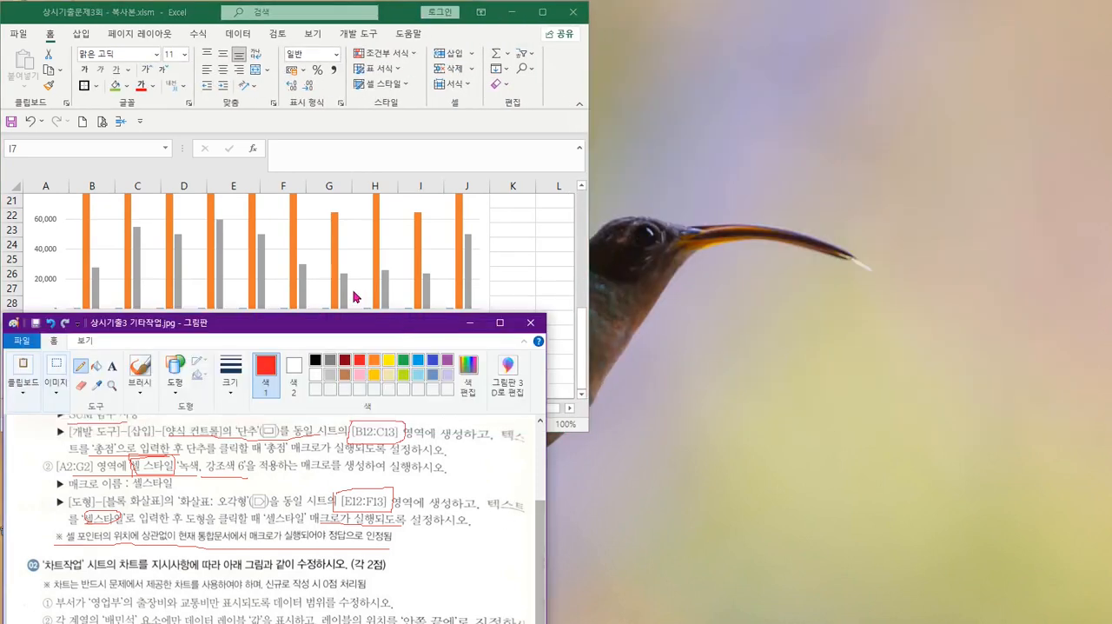
pyautogui.moveTo(376, 334)
pyautogui.mouseDown()
pyautogui.moveTo(1013, 19)
pyautogui.moveTo(961, 19)
pyautogui.mouseUp()
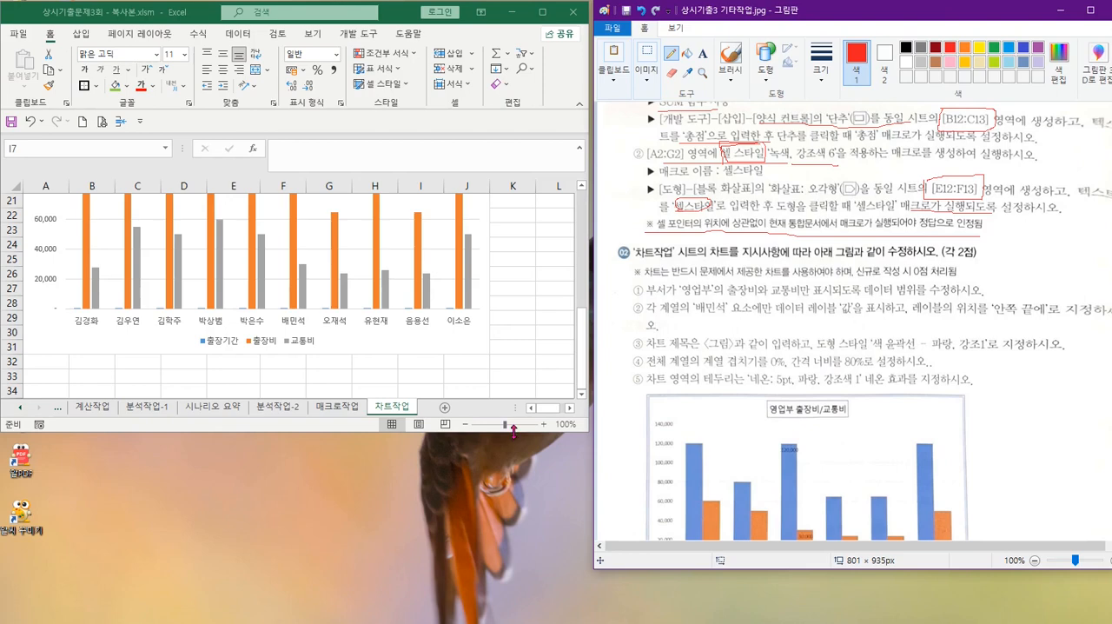
pyautogui.click(512, 431)
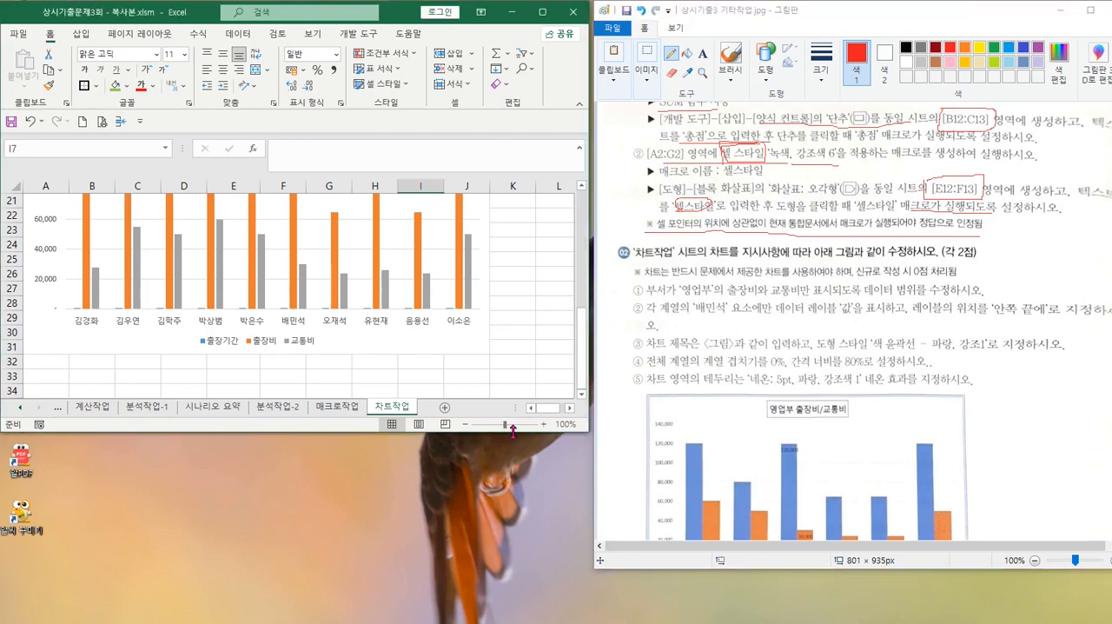
pyautogui.moveTo(513, 430); pyautogui.dragTo(526, 613)
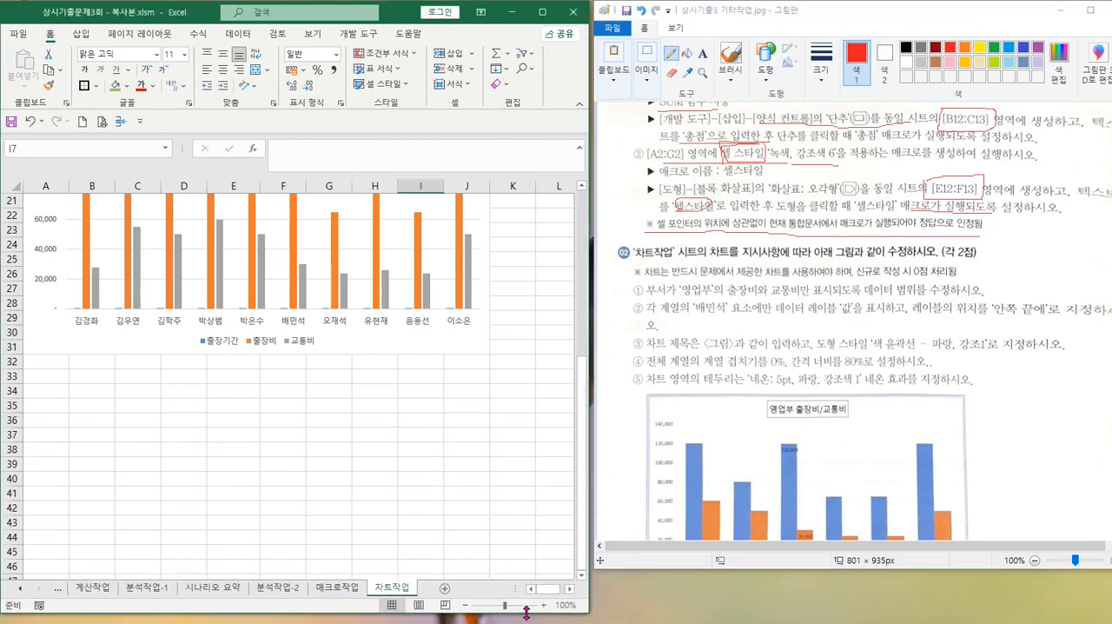
pyautogui.scroll(5, 504, 387)
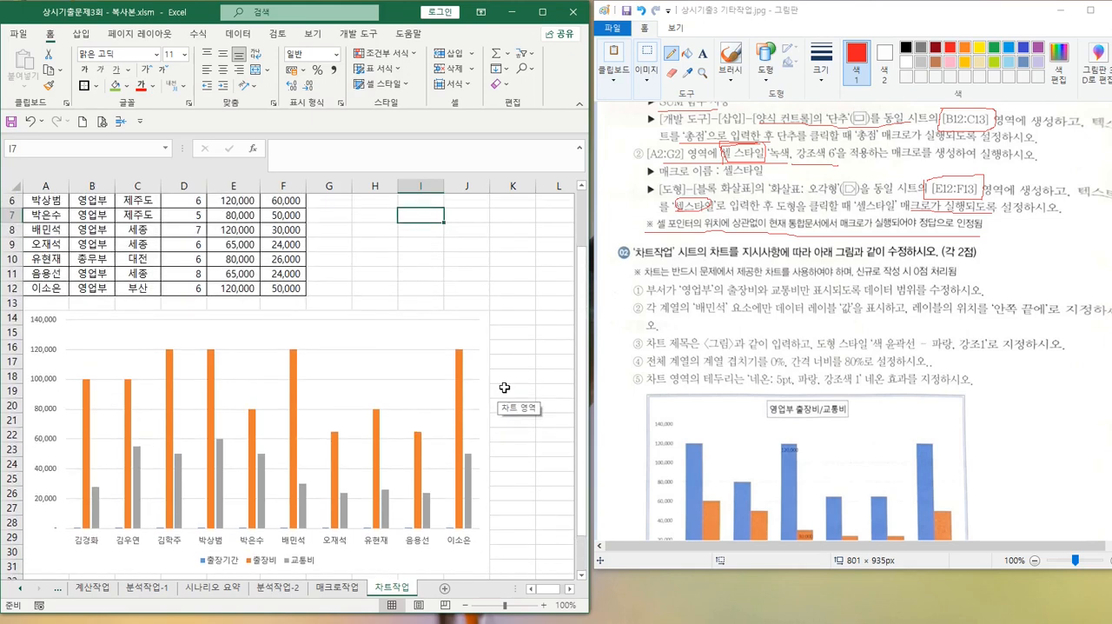
pyautogui.scroll(2, 504, 388)
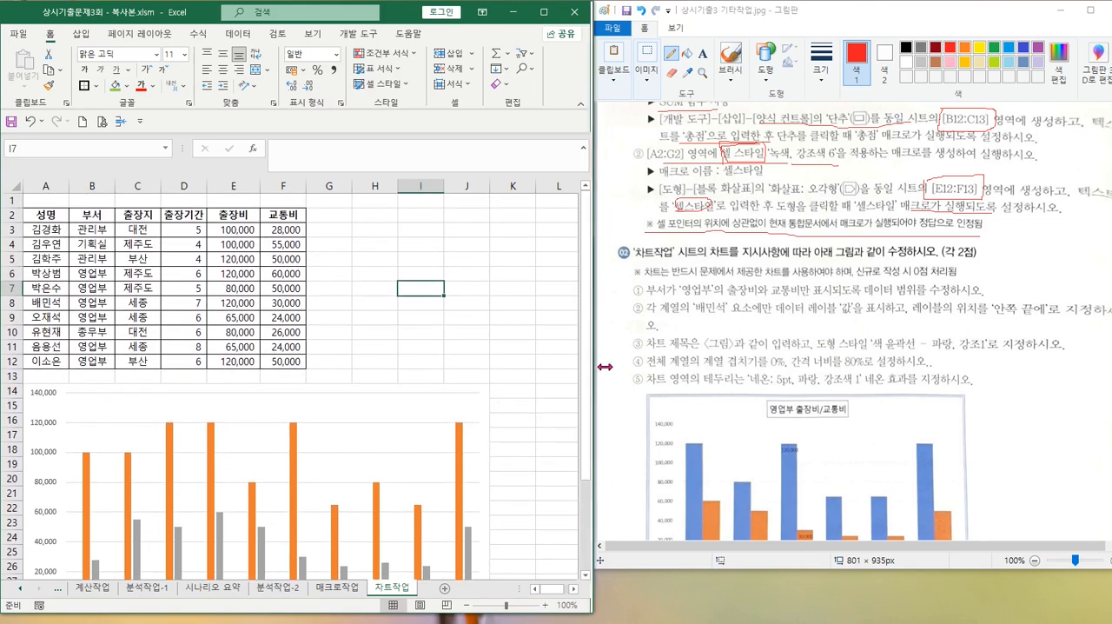
# Widen the Excel window slightly and shift the Paint window over, with the whole chart in view beside the chart instructions
pyautogui.moveTo(604, 367); pyautogui.dragTo(615, 367)
pyautogui.moveTo(836, 21); pyautogui.dragTo(864, 21)
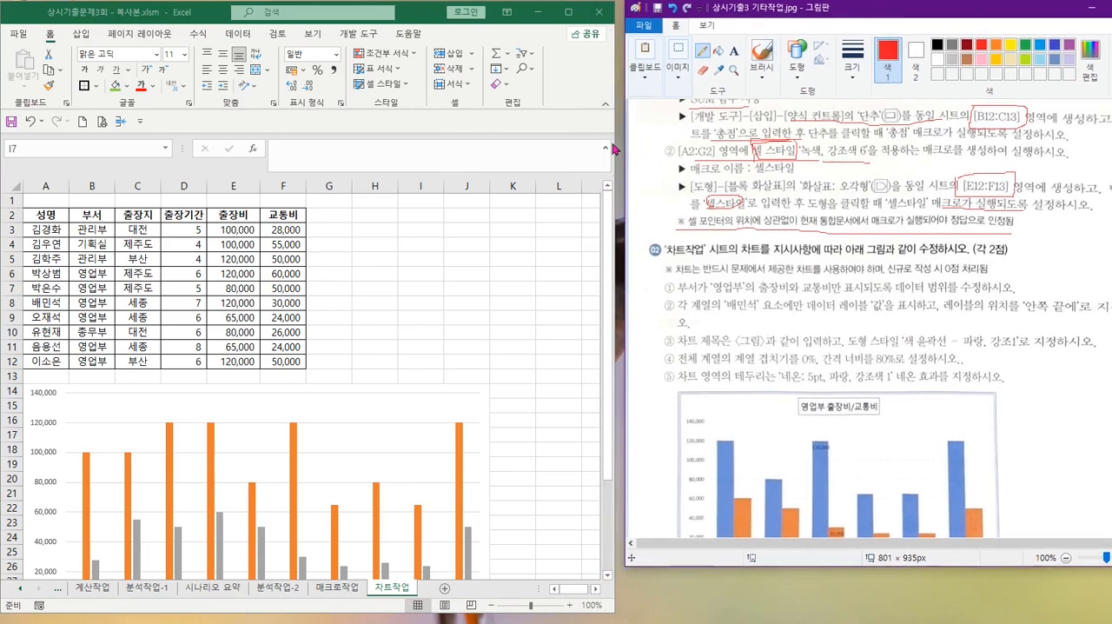
pyautogui.moveTo(612, 143); pyautogui.dragTo(633, 143)
pyautogui.scroll(-2, 457, 312)
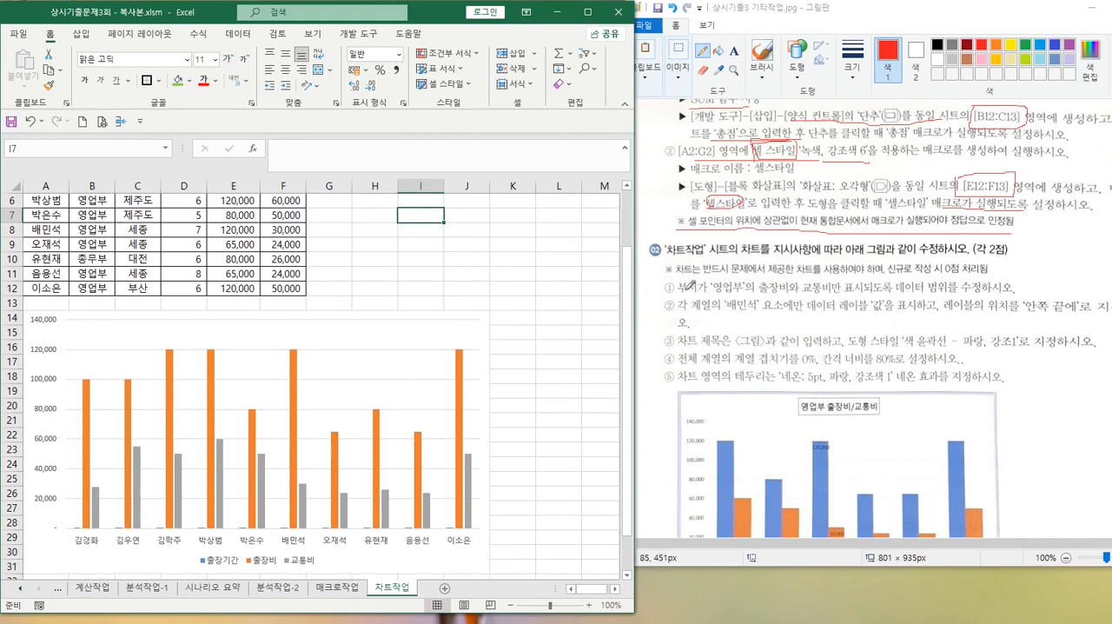
# Mark in red the note about using the provided chart, its 0점 처리됨 warning, and the 출장비와 교통비 condition in the Paint instructions
pyautogui.scroll(-2, 864, 347)
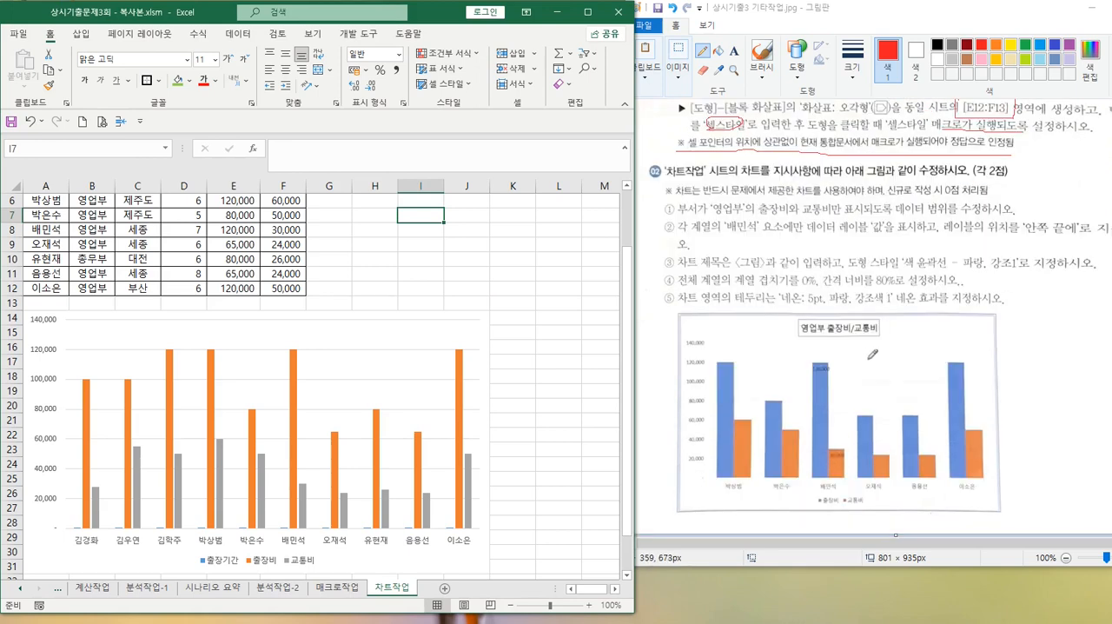
pyautogui.scroll(3, 872, 354)
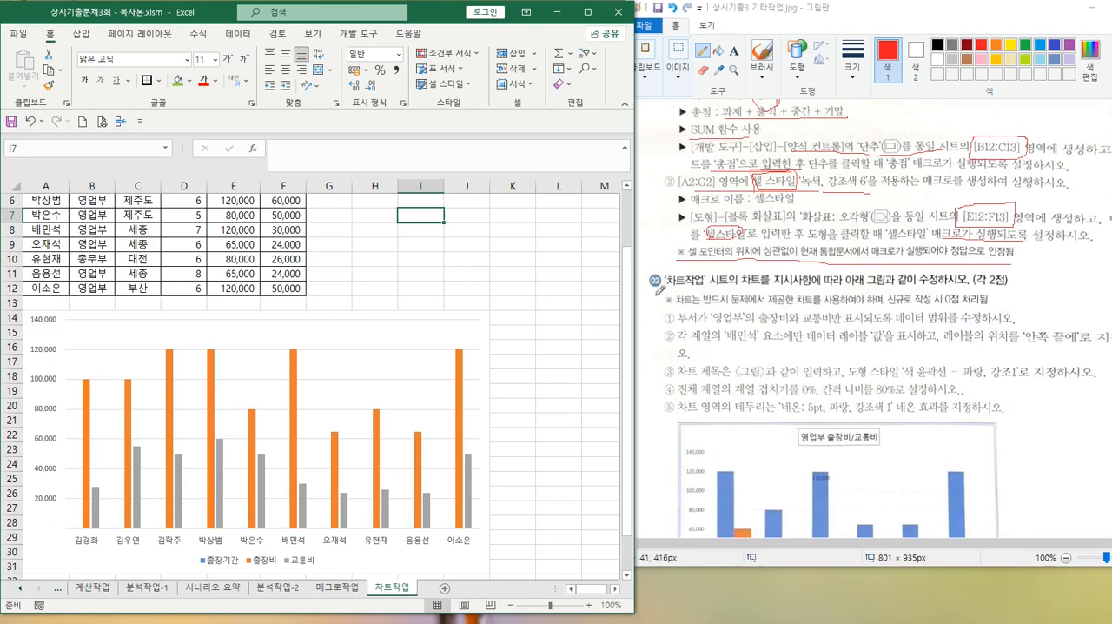
pyautogui.moveTo(657, 295)
pyautogui.mouseDown()
pyautogui.moveTo(659, 306)
pyautogui.moveTo(681, 296)
pyautogui.moveTo(655, 296)
pyautogui.moveTo(976, 300)
pyautogui.moveTo(952, 283)
pyautogui.moveTo(947, 306)
pyautogui.mouseUp()
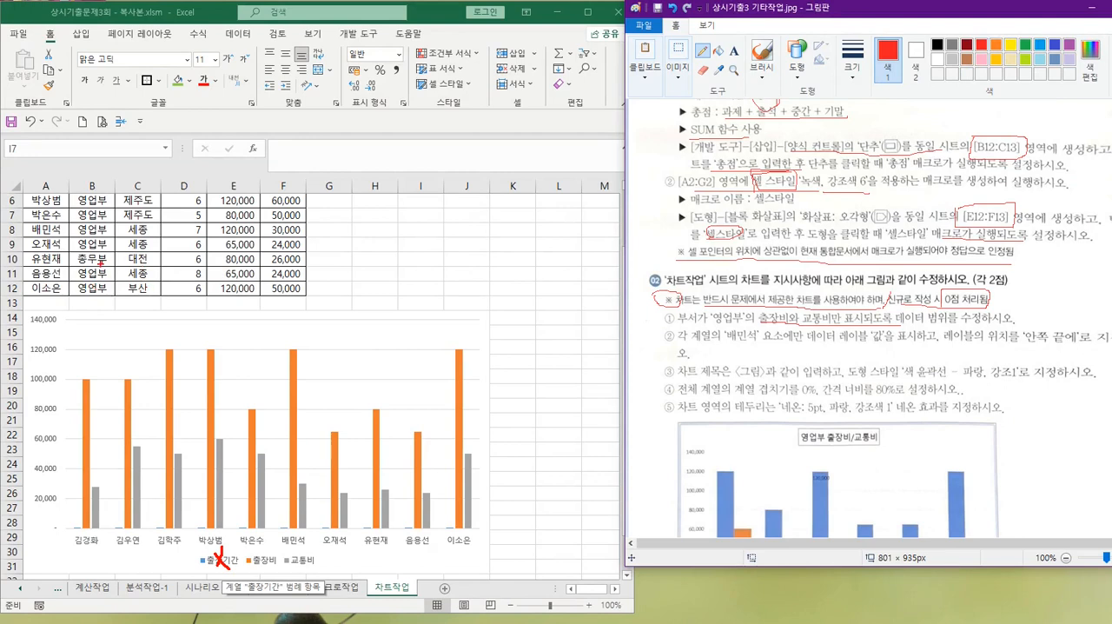
pyautogui.moveTo(100, 260); pyautogui.dragTo(93, 271)
pyautogui.press('Escape')
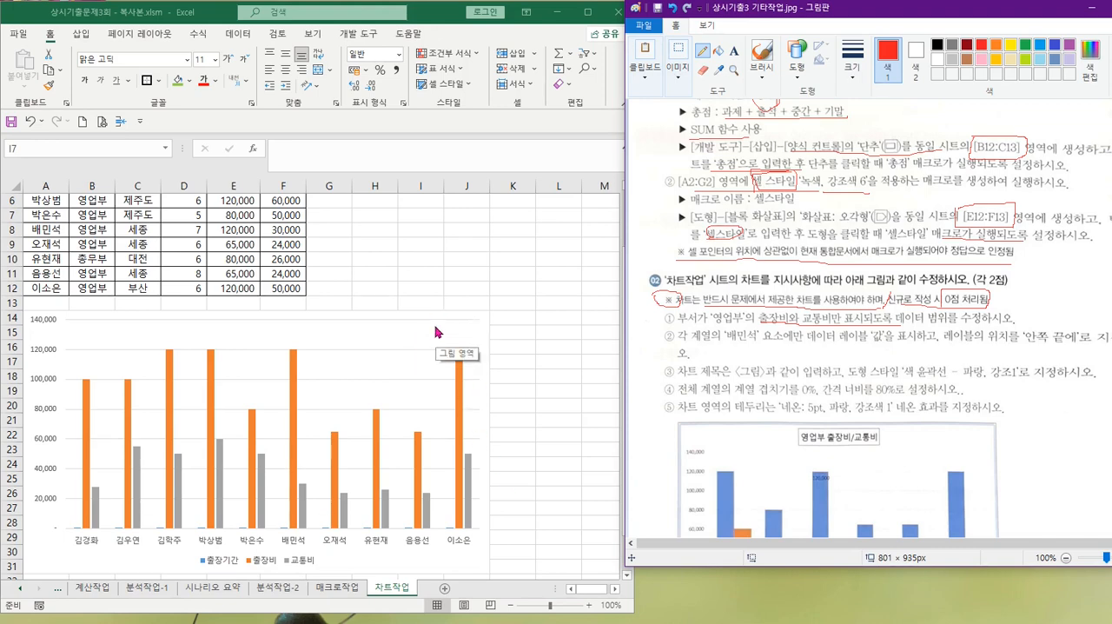
# Widen the Excel window slightly and remove the 출장기간 series from the chart's data source on the 차트작업 sheet
pyautogui.scroll(-2, 1047, 439)
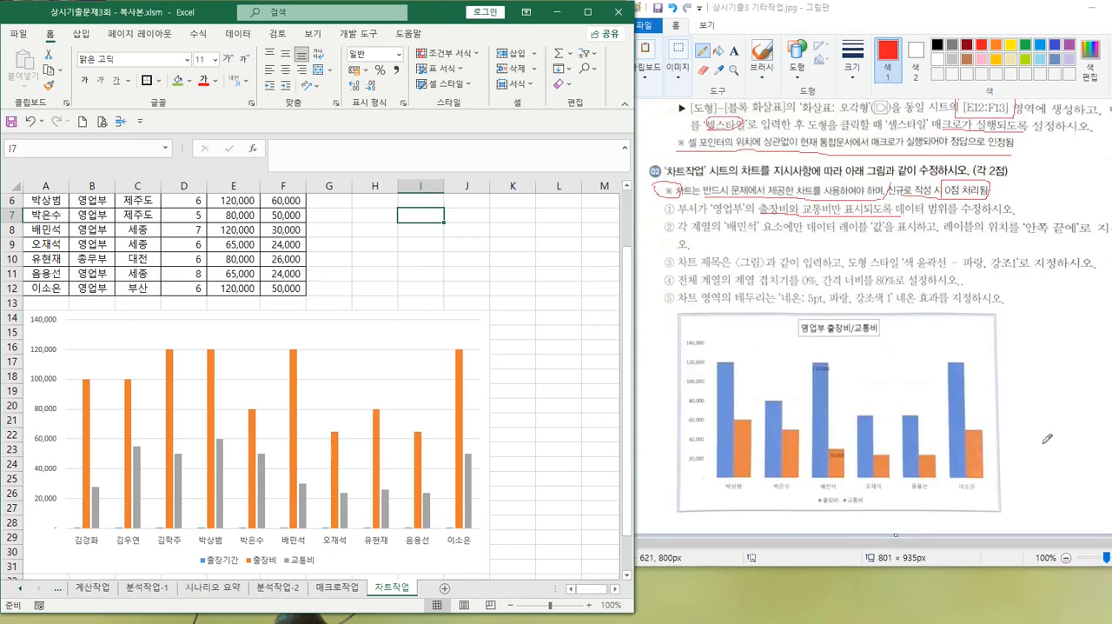
pyautogui.click(366, 343)
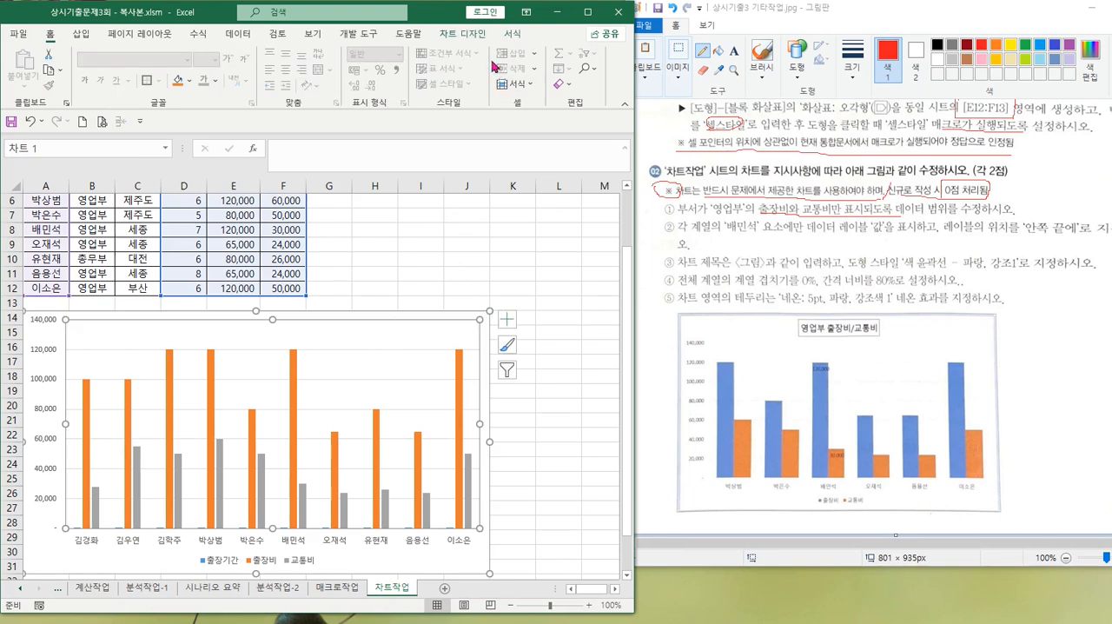
pyautogui.press('ctrl')
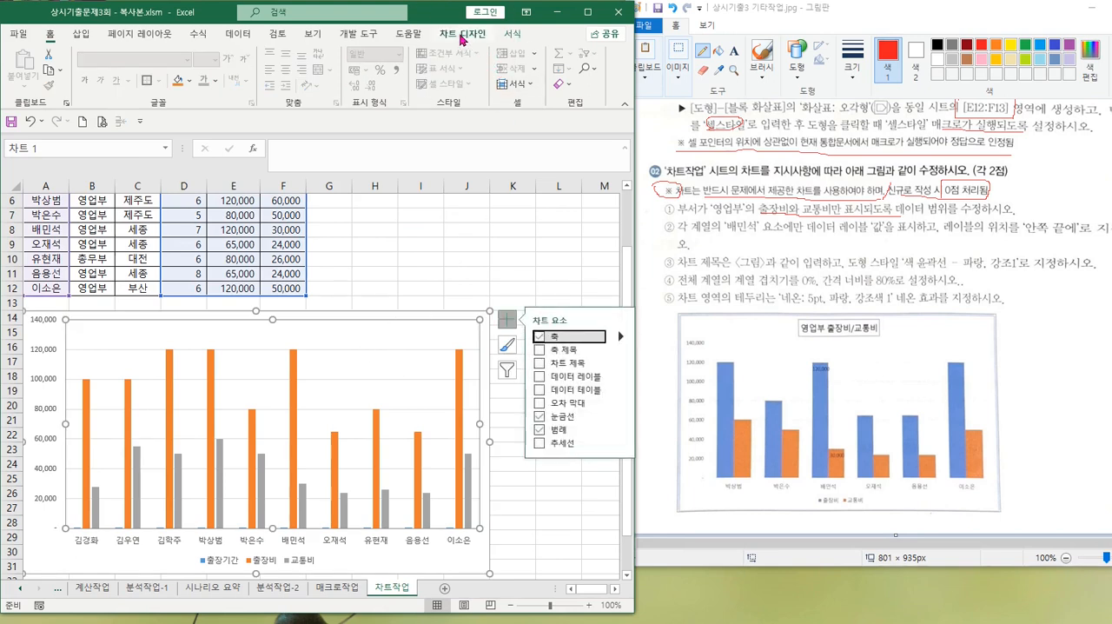
pyautogui.click(462, 37)
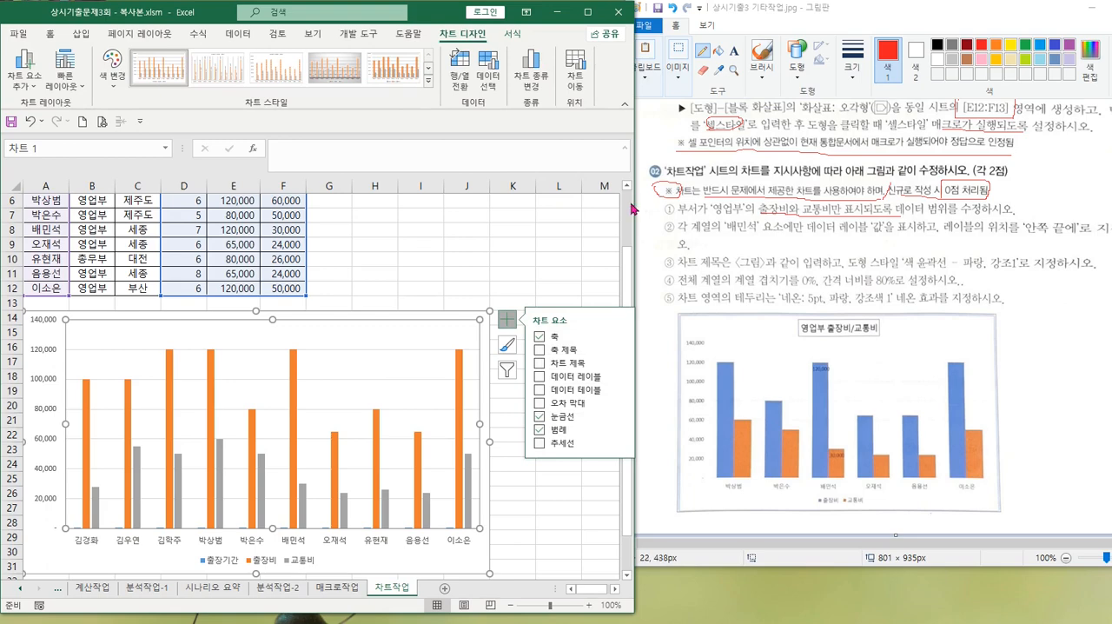
pyautogui.moveTo(636, 202); pyautogui.dragTo(655, 204)
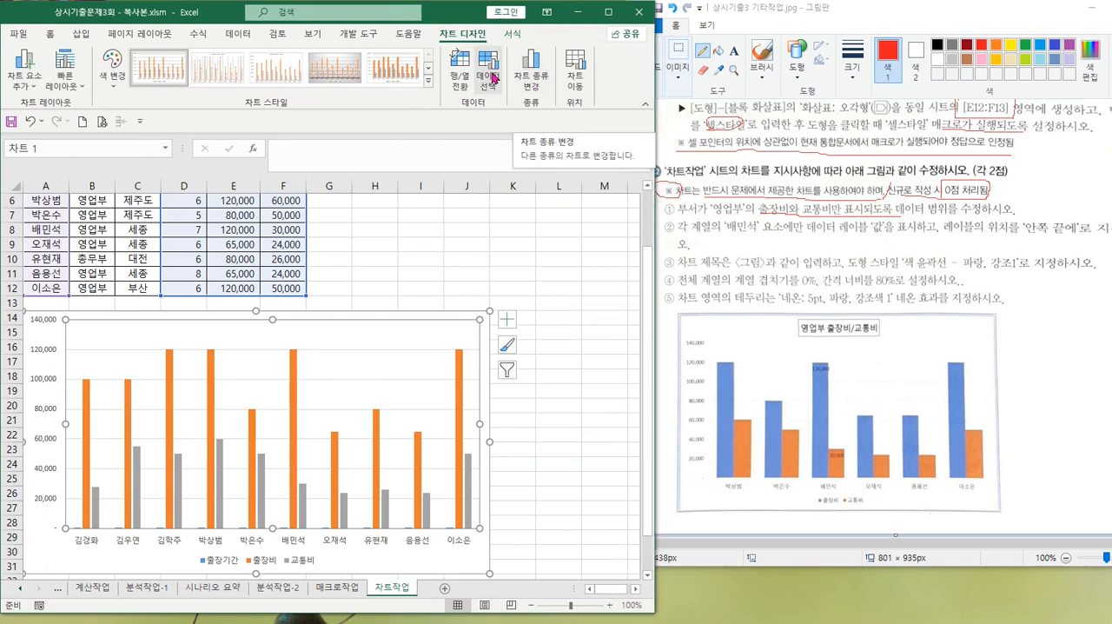
pyautogui.press('ctrl')
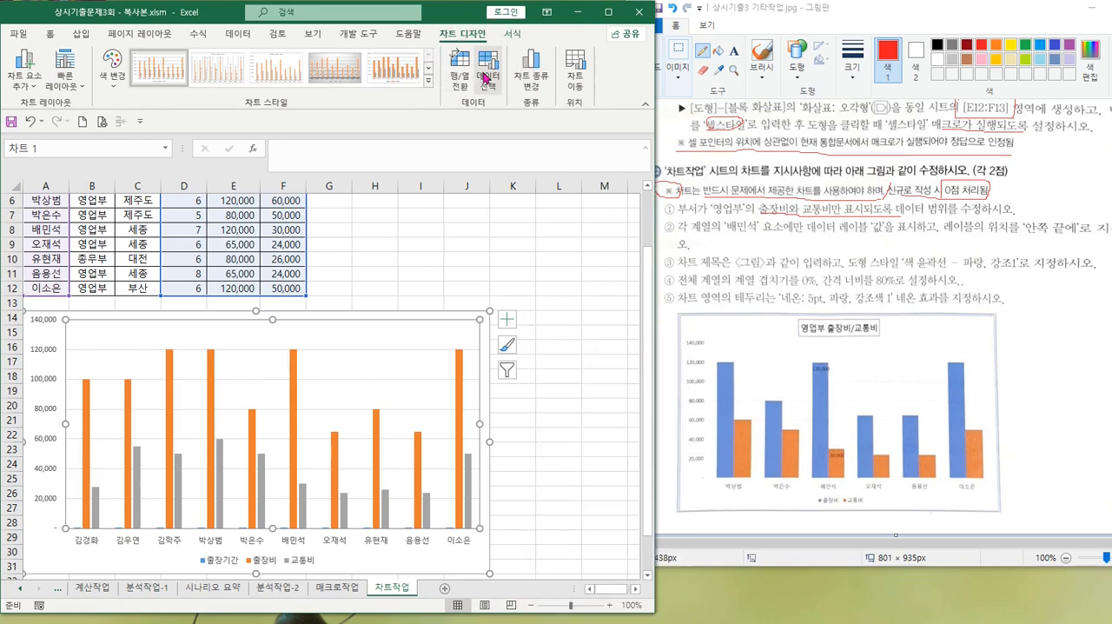
pyautogui.click(485, 77)
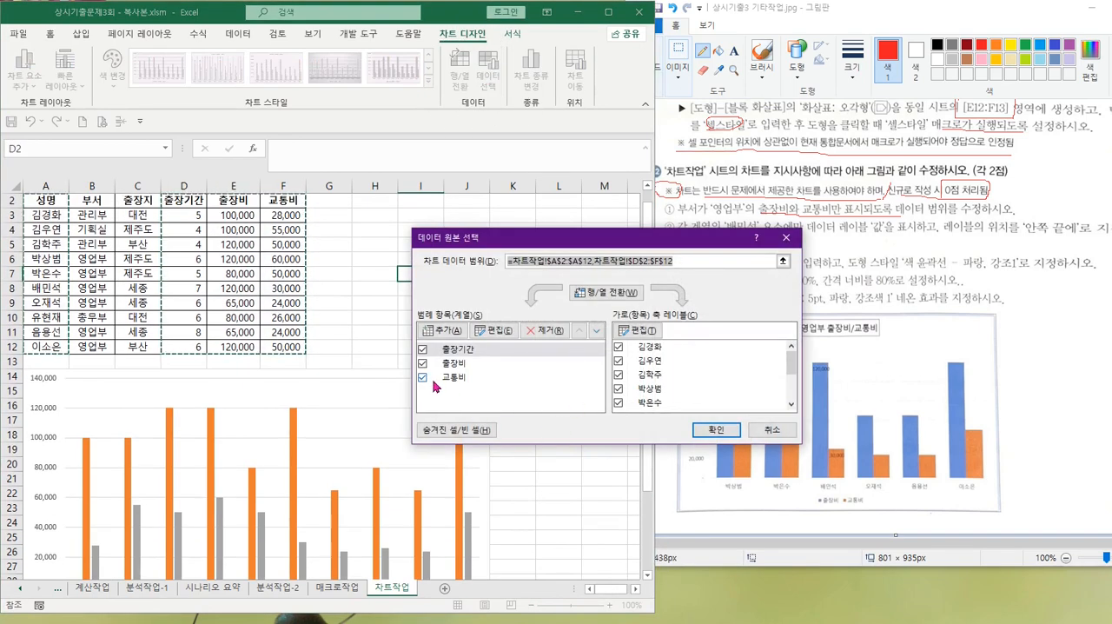
pyautogui.click(422, 350)
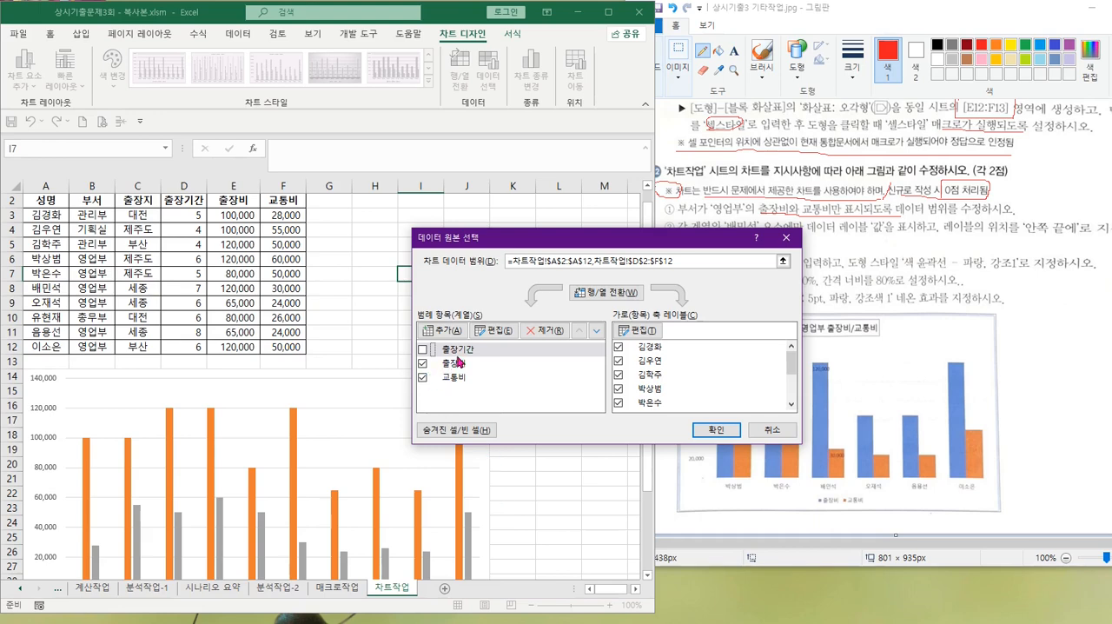
pyautogui.click(453, 350)
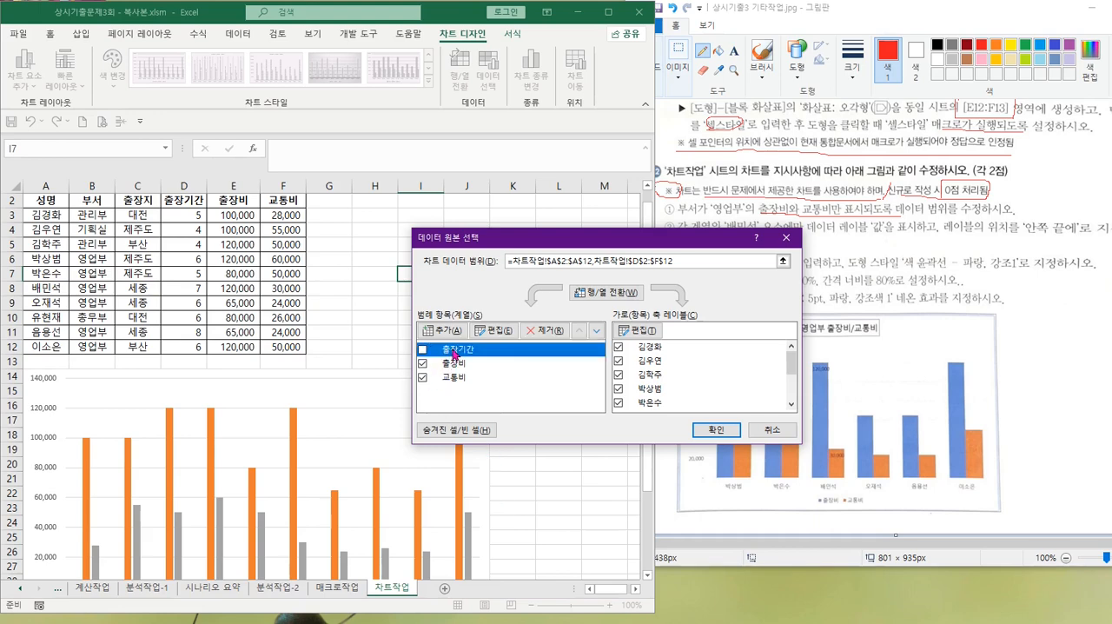
pyautogui.click(544, 333)
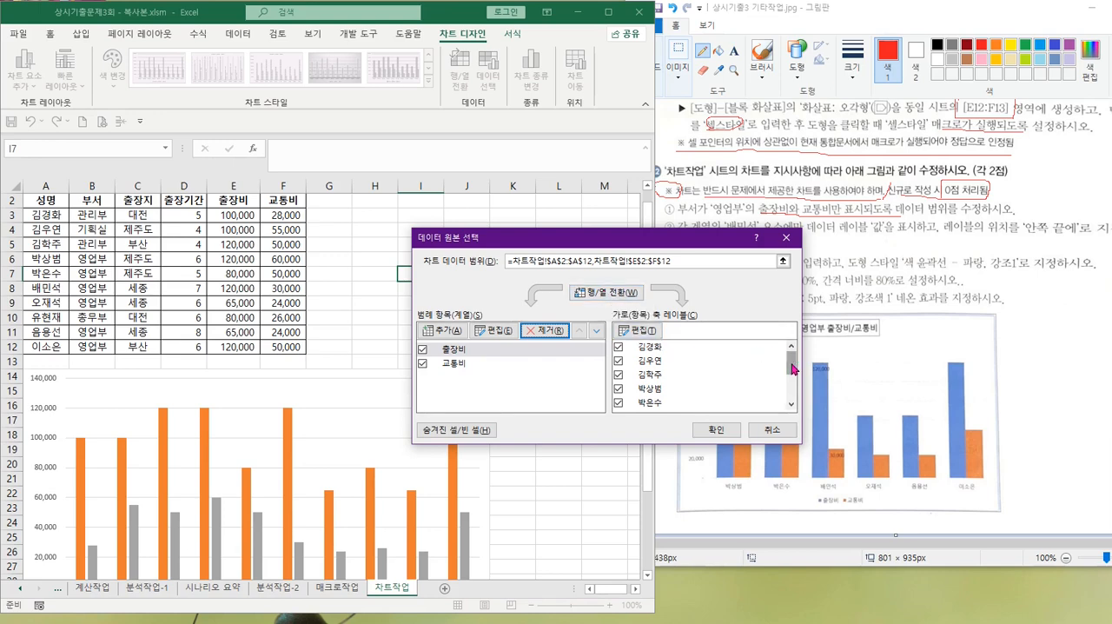
# Move the data source dialog off the instructions, switch the chart's rows and columns, and remove the employees in table rows 3 to 5
pyautogui.moveTo(792, 364); pyautogui.dragTo(793, 371)
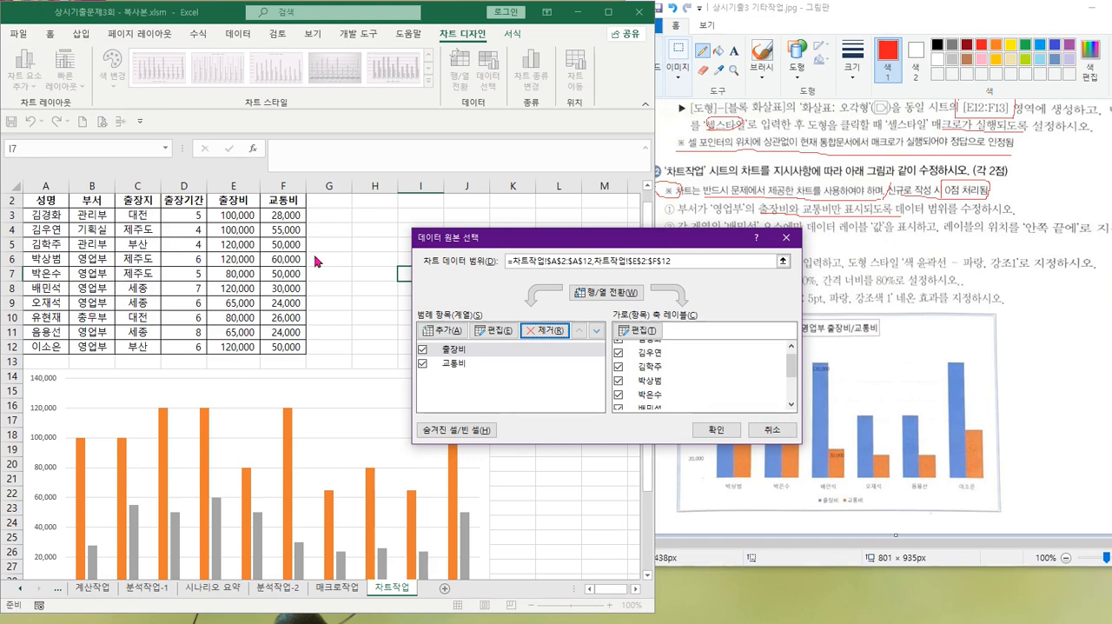
pyautogui.moveTo(548, 239); pyautogui.dragTo(470, 197)
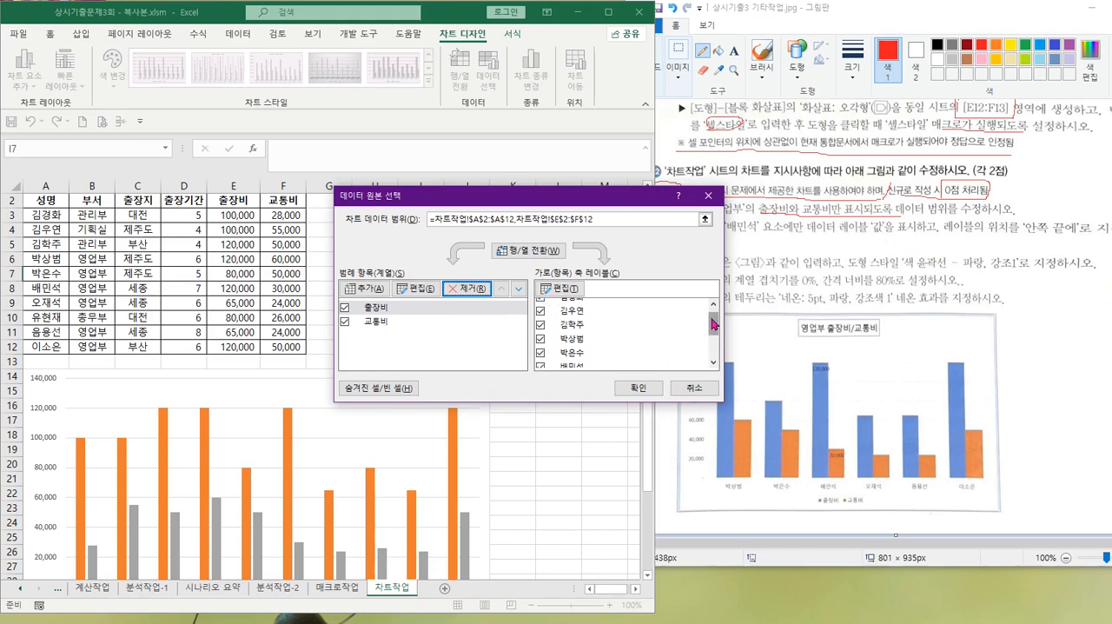
pyautogui.moveTo(712, 324); pyautogui.dragTo(714, 315)
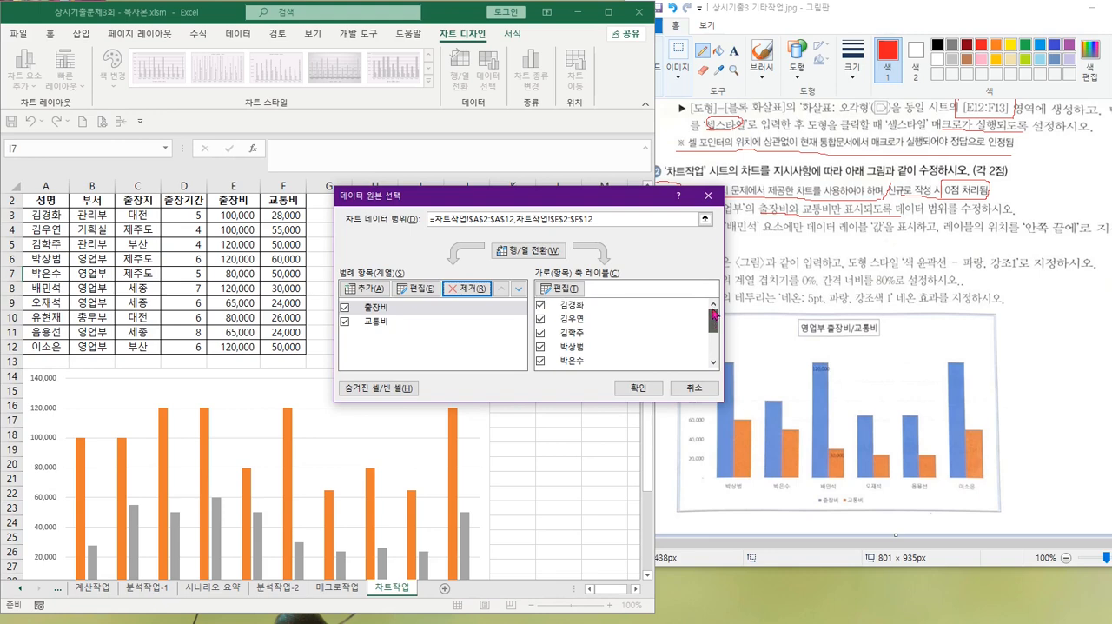
pyautogui.click(530, 251)
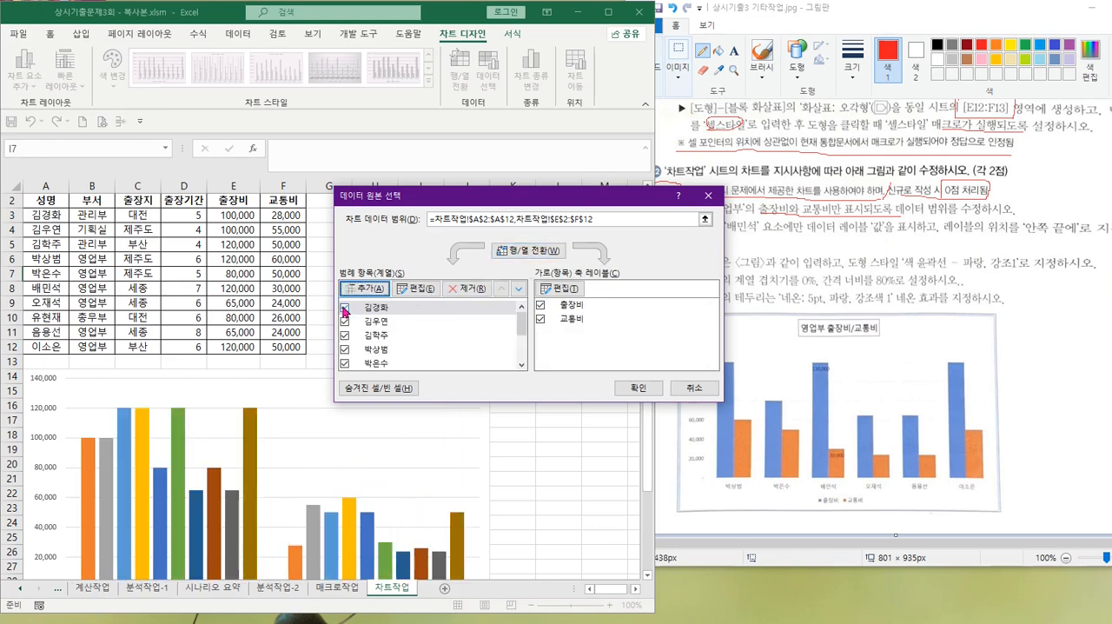
pyautogui.click(369, 309)
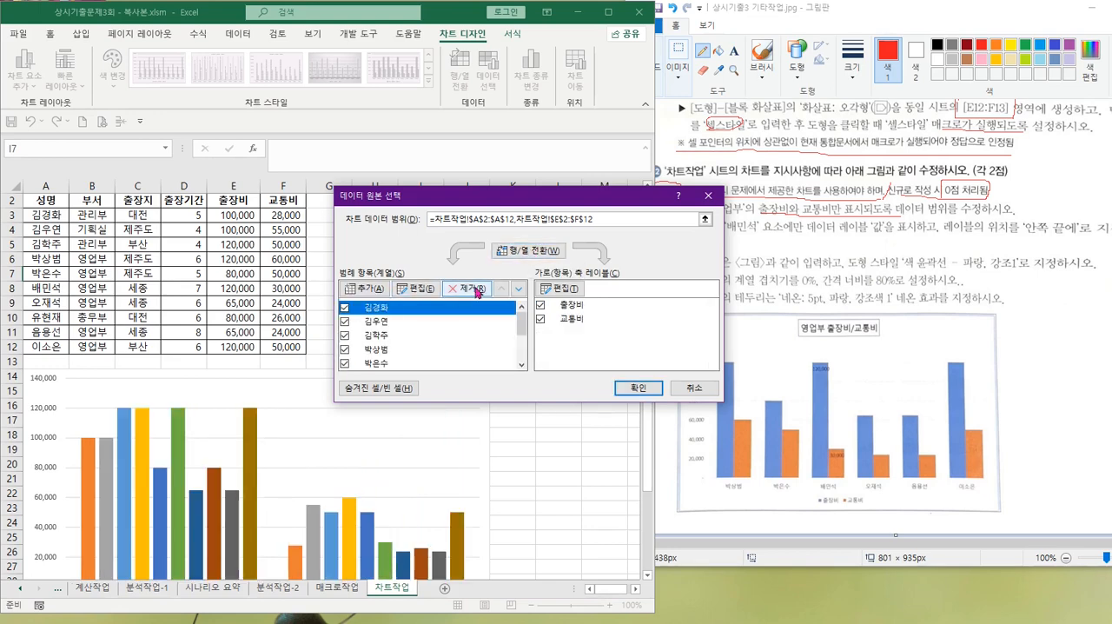
pyautogui.click(469, 288)
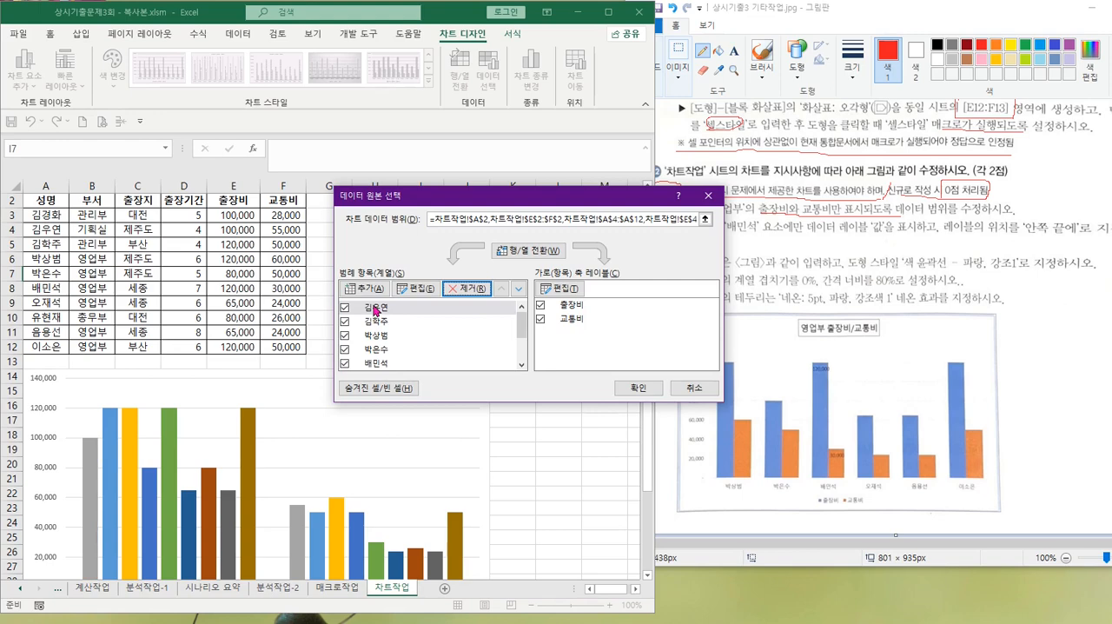
pyautogui.click(371, 308)
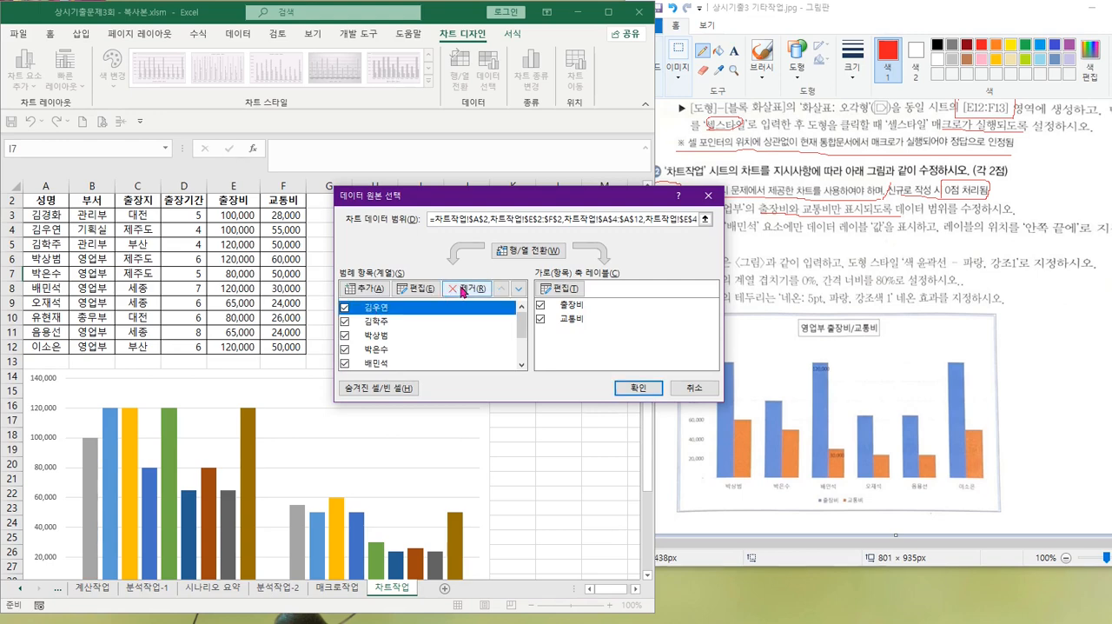
pyautogui.click(464, 292)
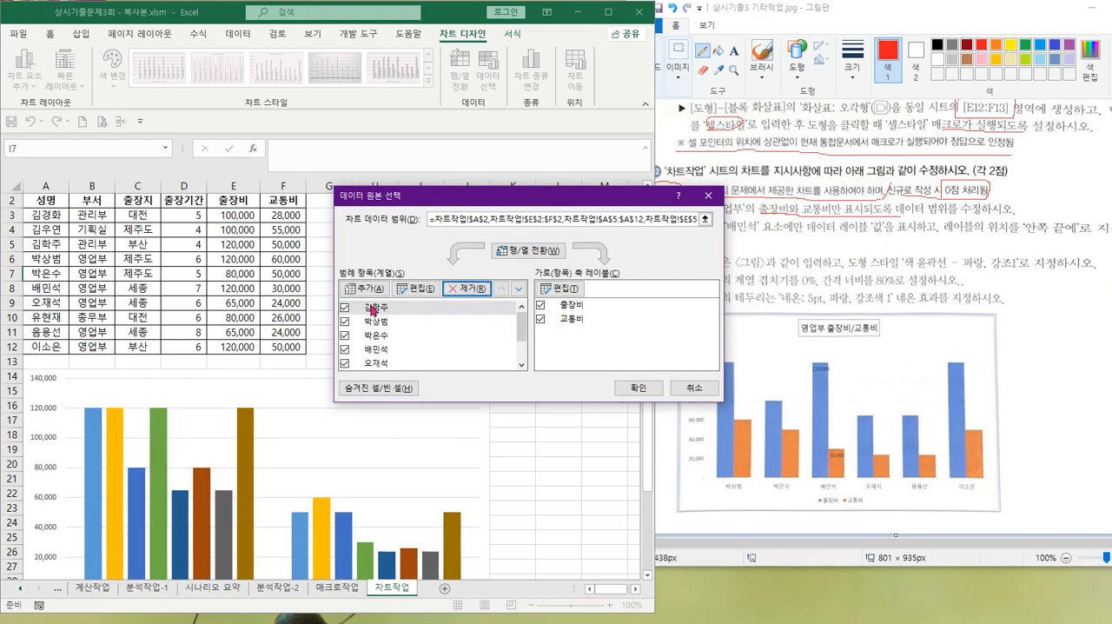
pyautogui.click(470, 292)
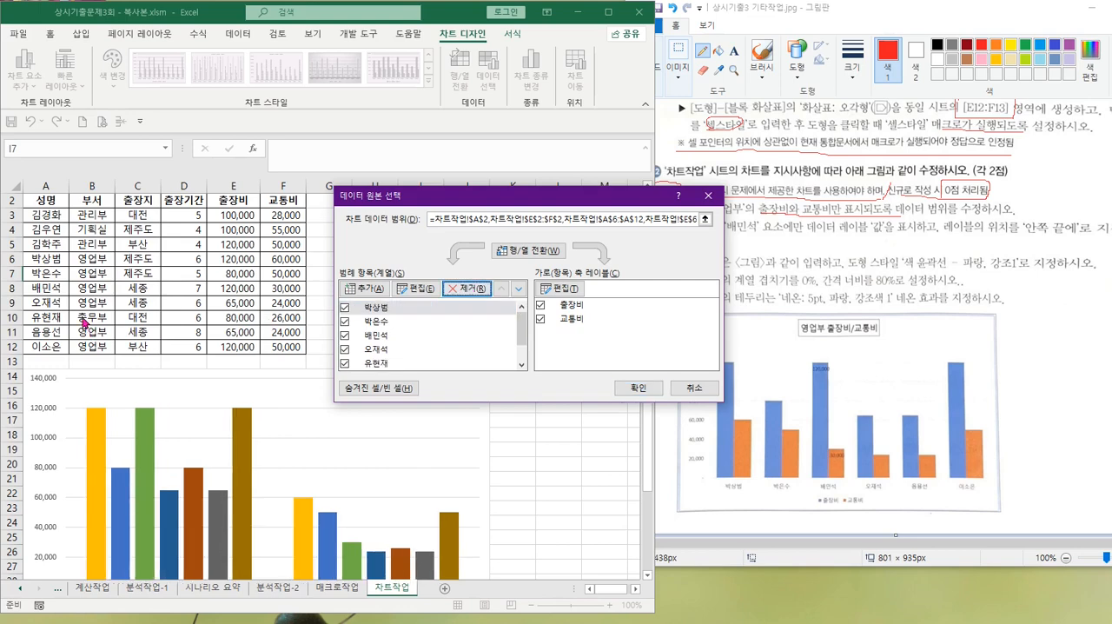
# Remove the 총무부 employee in row 10 from the chart, switch rows and columns back, and apply the data source
pyautogui.click(365, 364)
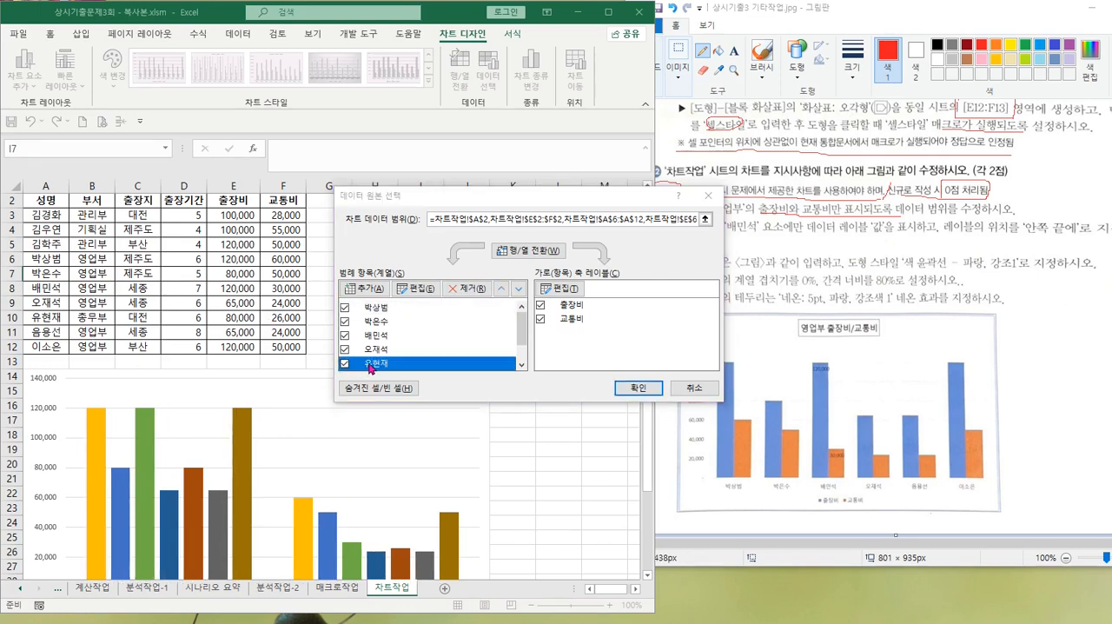
pyautogui.click(466, 292)
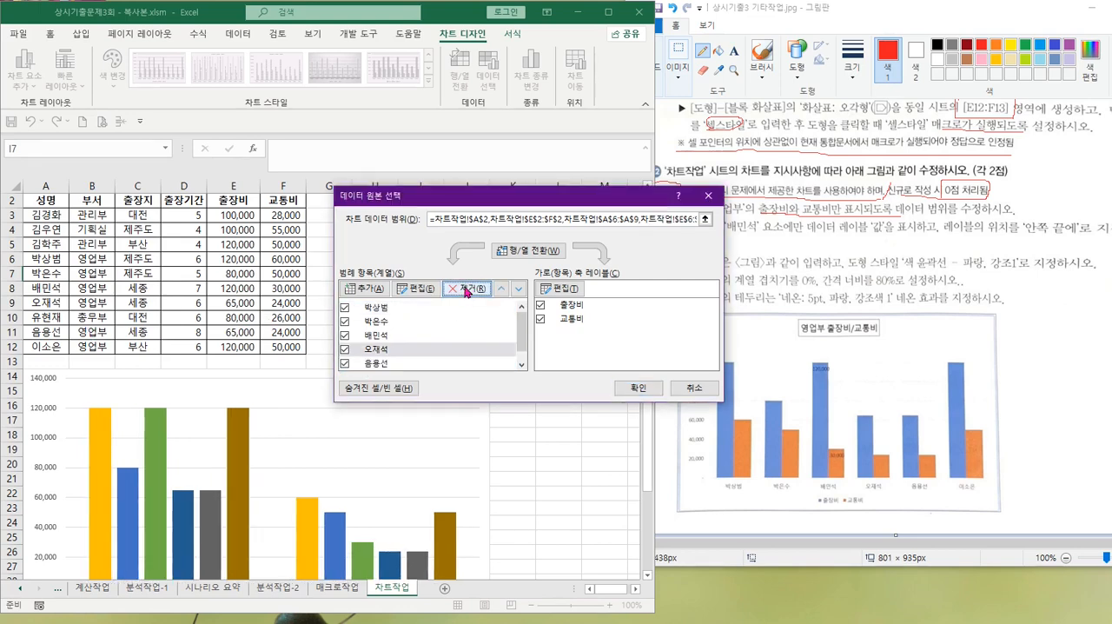
pyautogui.click(532, 252)
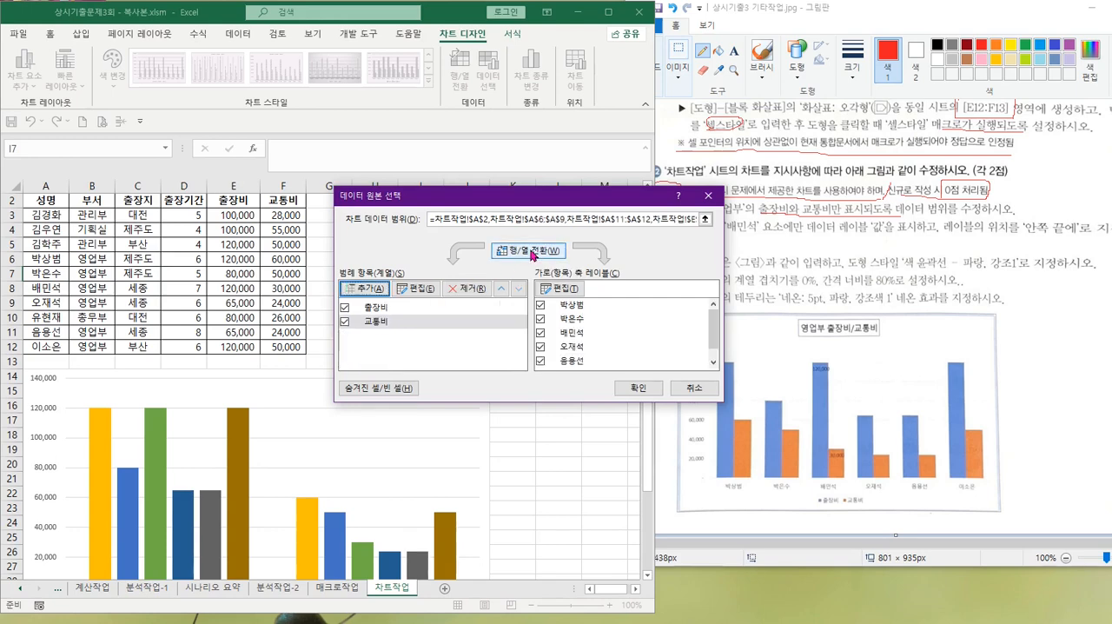
pyautogui.click(640, 387)
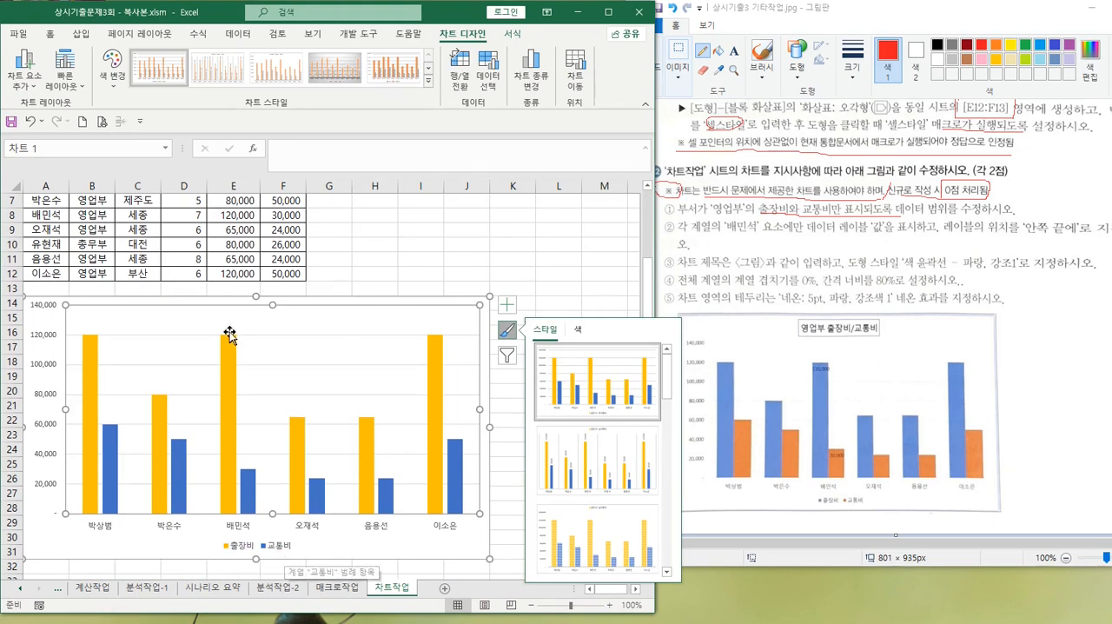
pyautogui.scroll(2, 200, 339)
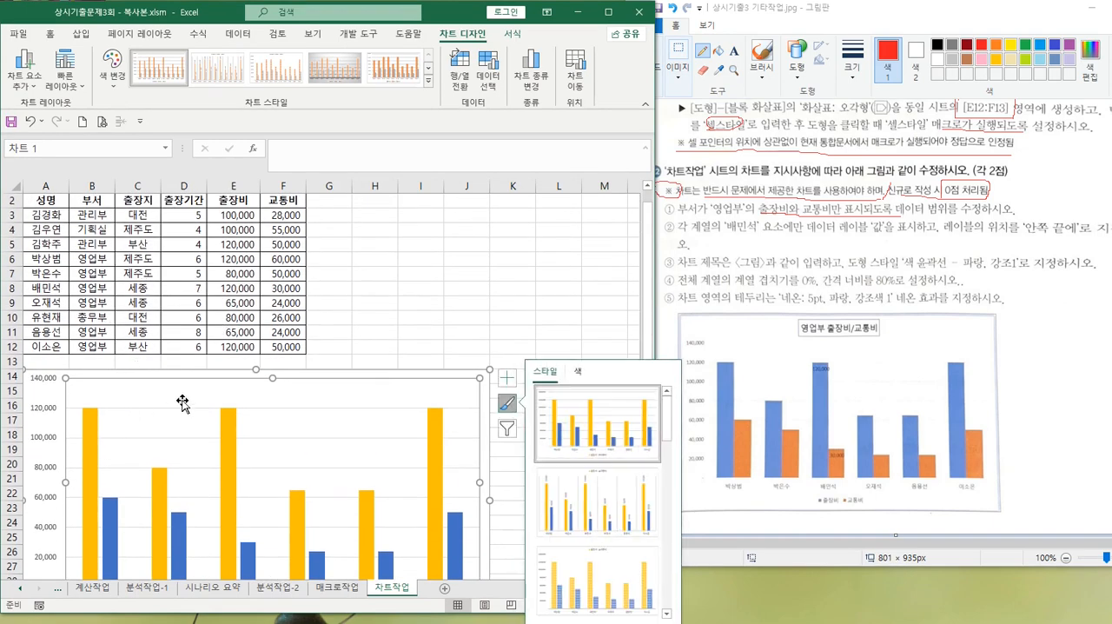
pyautogui.scroll(-2, 363, 374)
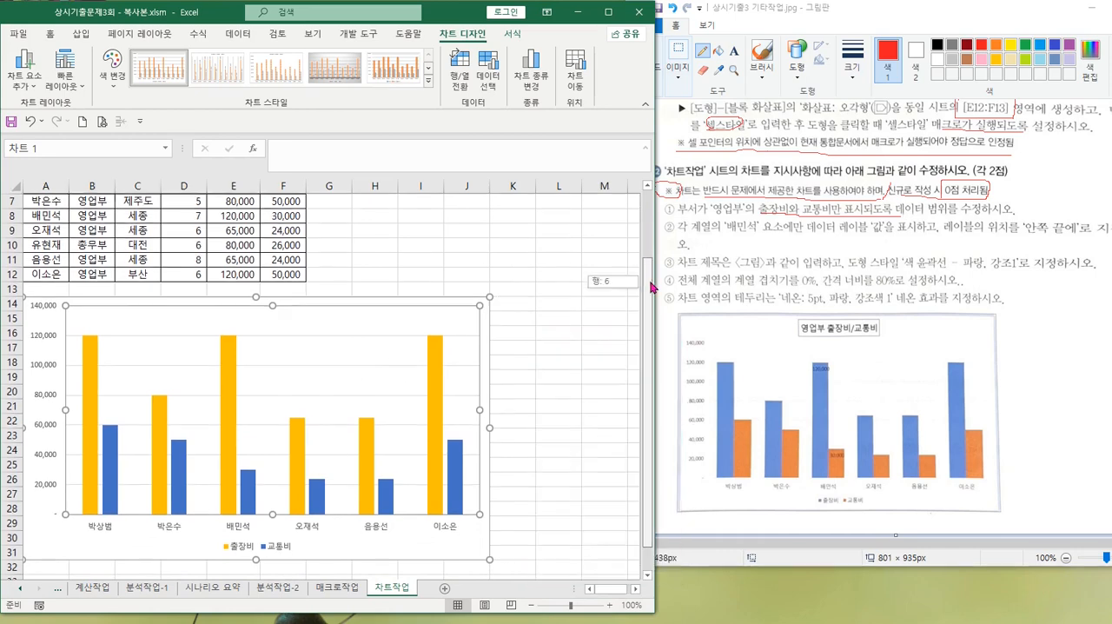
pyautogui.moveTo(648, 280); pyautogui.dragTo(651, 280)
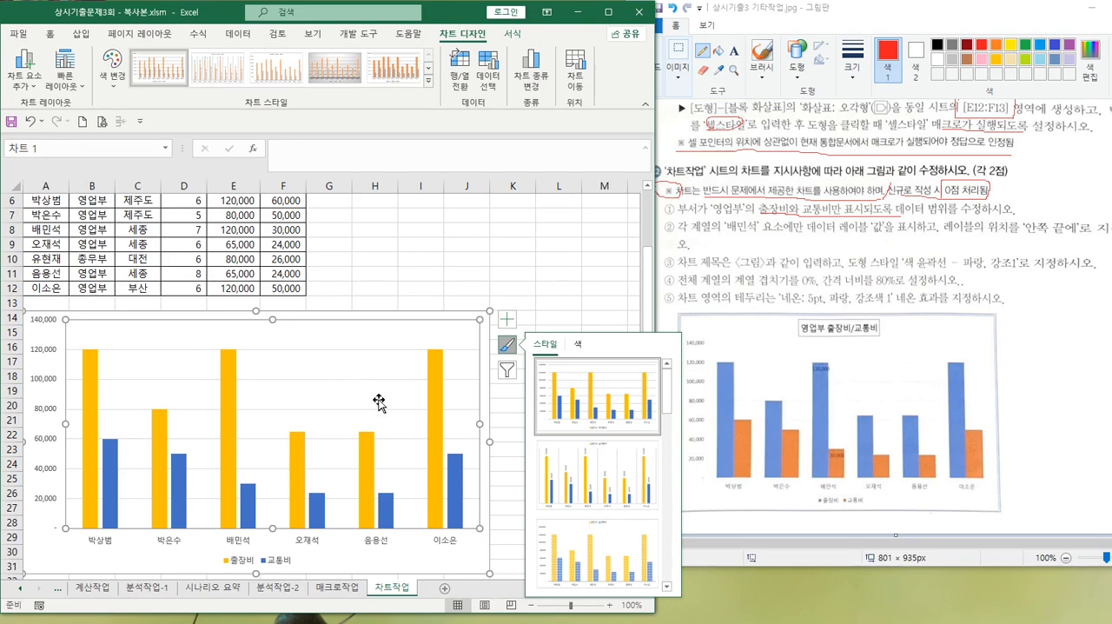
pyautogui.click(565, 283)
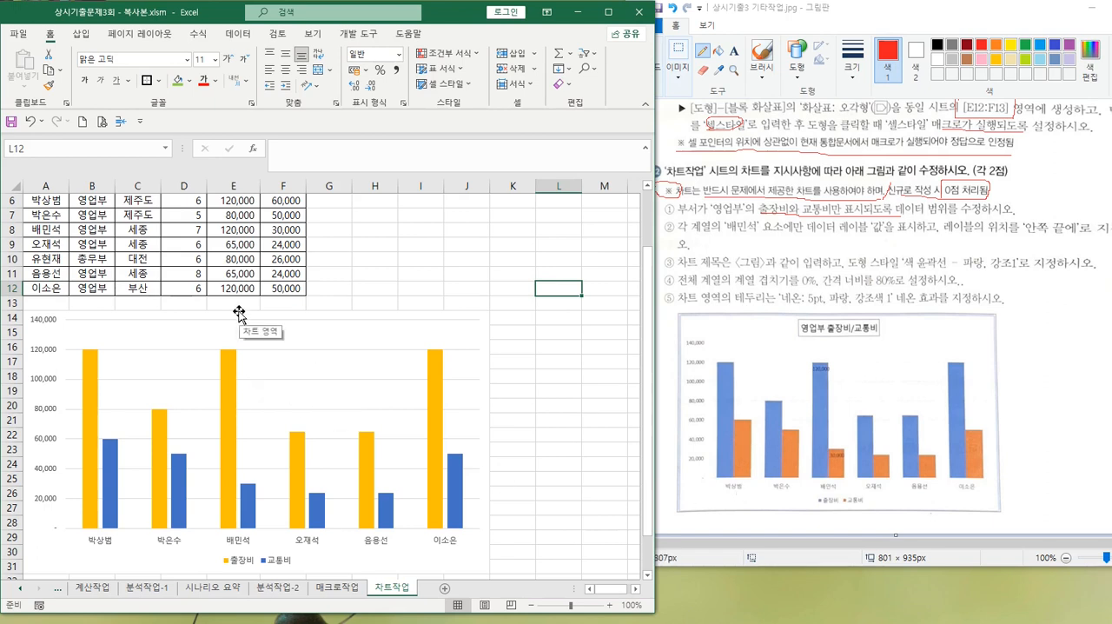
# Box 데이터 범위 in the first chart instruction in Paint and underline the data label 값 requirement in the second
pyautogui.click(358, 335)
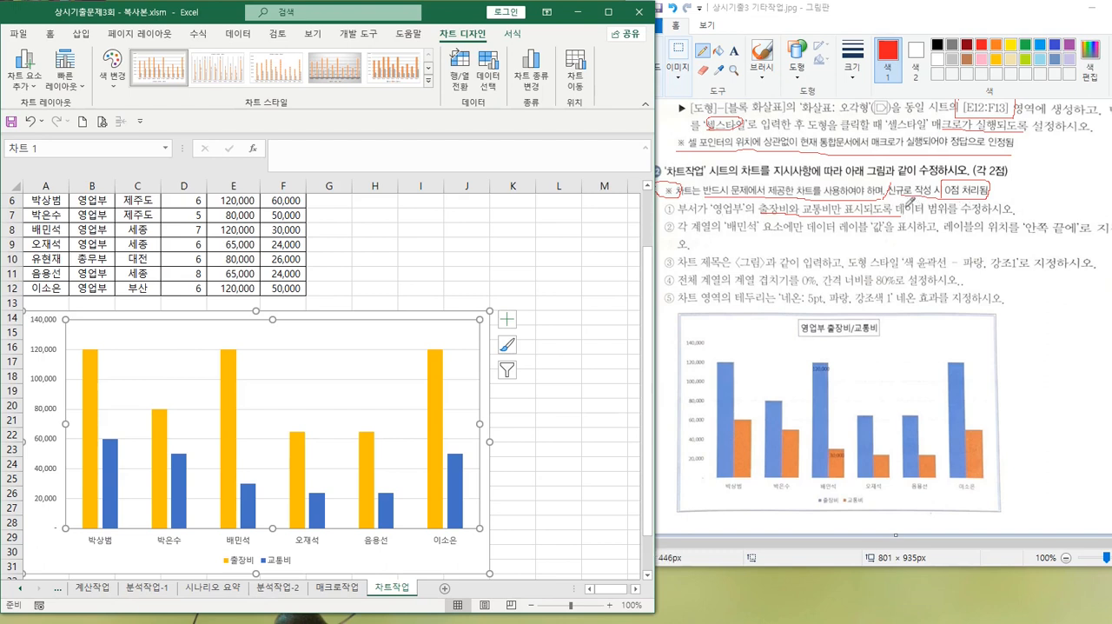
pyautogui.moveTo(899, 193)
pyautogui.mouseDown()
pyautogui.moveTo(899, 212)
pyautogui.moveTo(938, 215)
pyautogui.moveTo(966, 187)
pyautogui.moveTo(895, 202)
pyautogui.mouseUp()
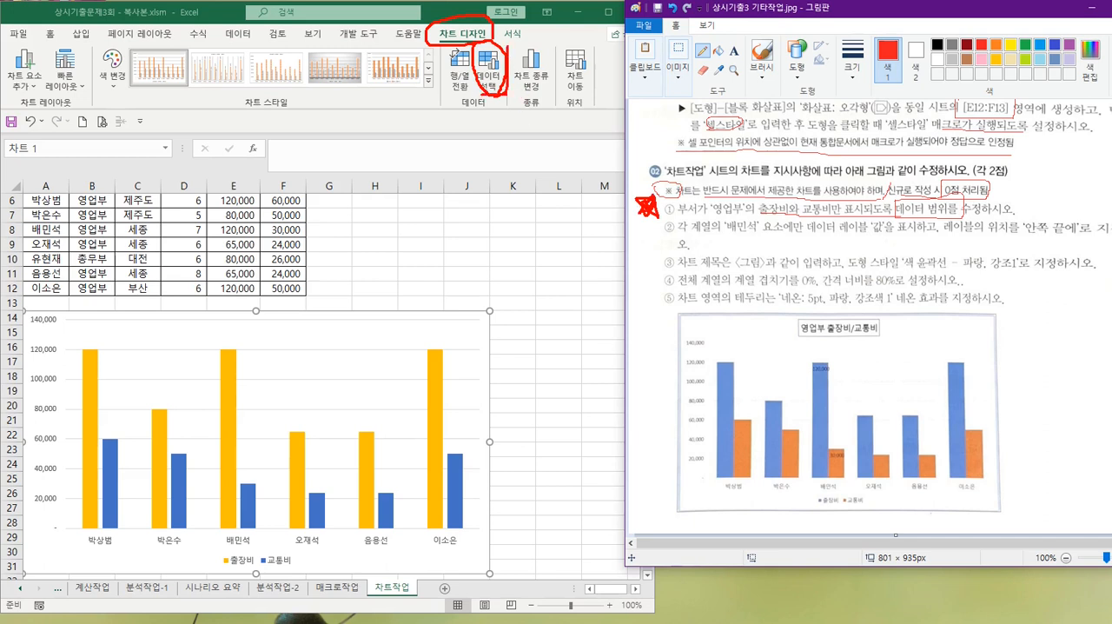
pyautogui.moveTo(506, 45); pyautogui.dragTo(461, 101)
pyautogui.press('Escape')
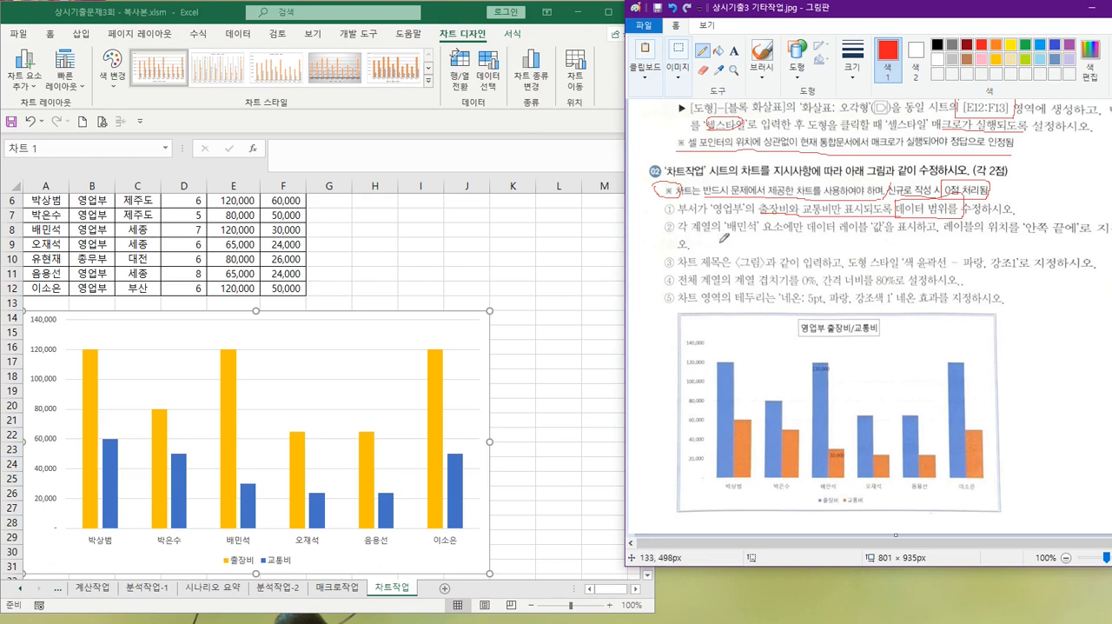
pyautogui.moveTo(733, 234); pyautogui.dragTo(898, 237)
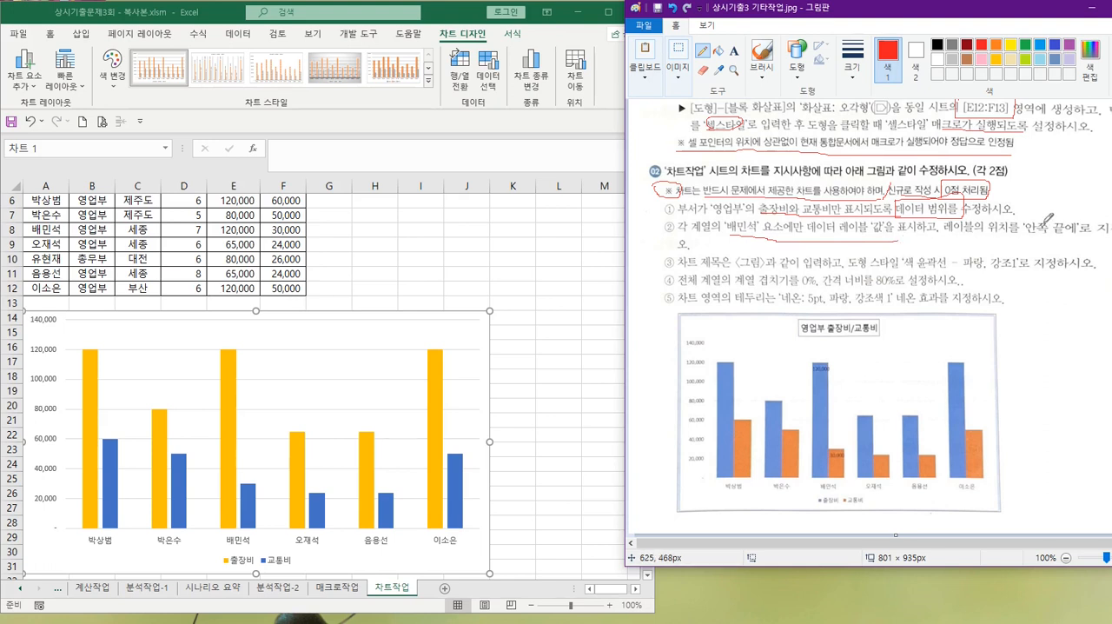
# Circle 안쪽 끝에 in the second instruction in Paint, and in Excel add an inside-end (안쪽 끝에) data label to the row 8 employee's 출장비 bar only
pyautogui.moveTo(1044, 224)
pyautogui.mouseDown()
pyautogui.moveTo(1031, 221)
pyautogui.moveTo(1027, 244)
pyautogui.moveTo(1079, 224)
pyautogui.moveTo(1034, 225)
pyautogui.mouseUp()
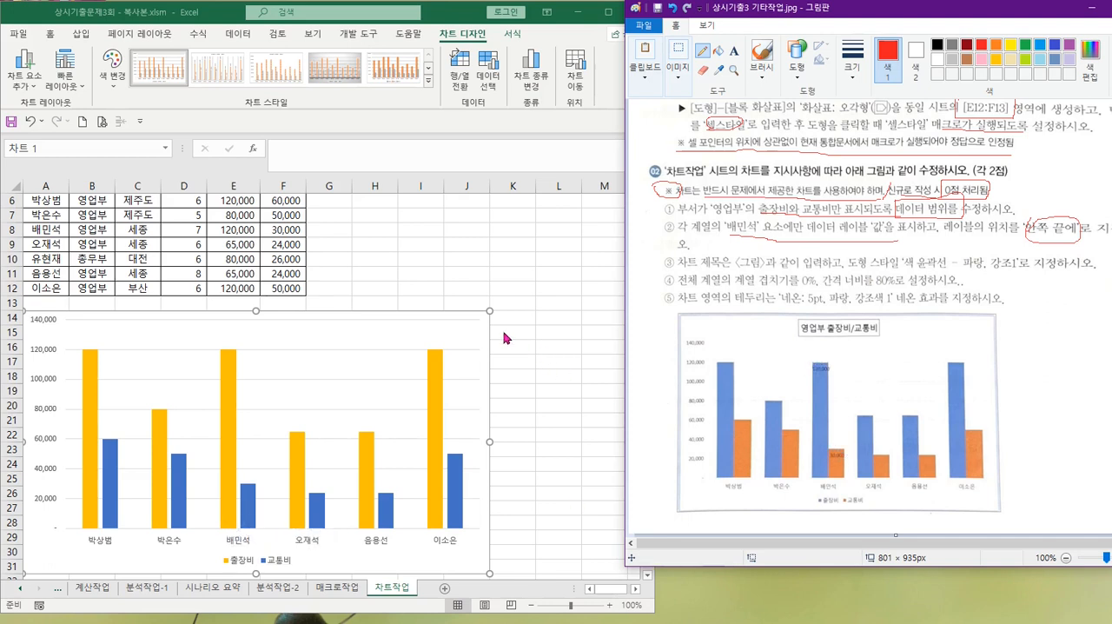
pyautogui.click(228, 381)
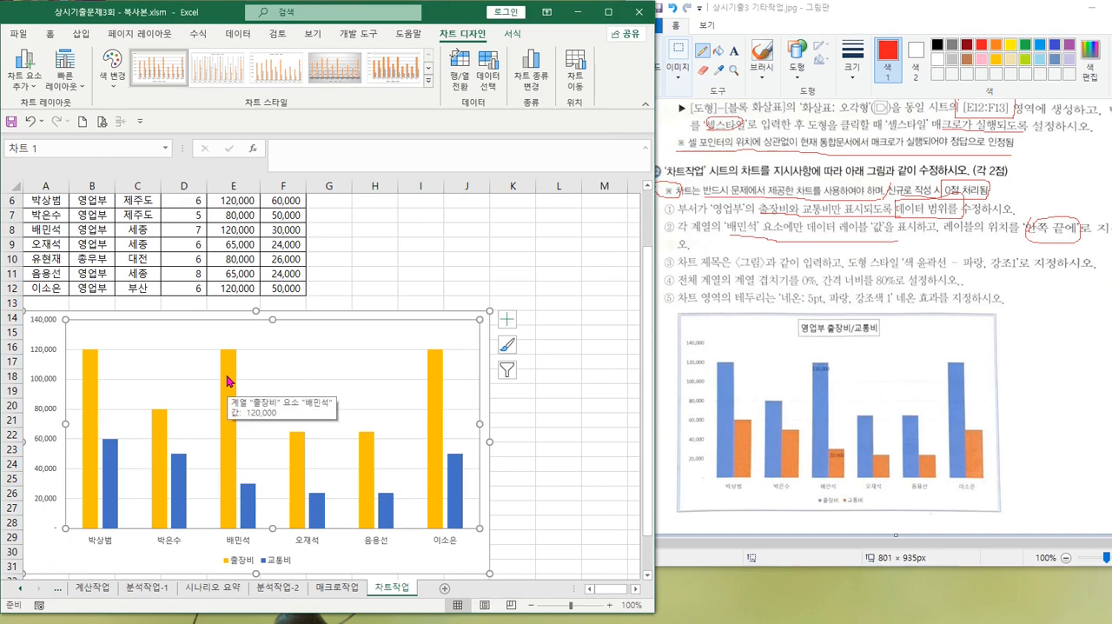
pyautogui.click(228, 371)
pyautogui.click(231, 371)
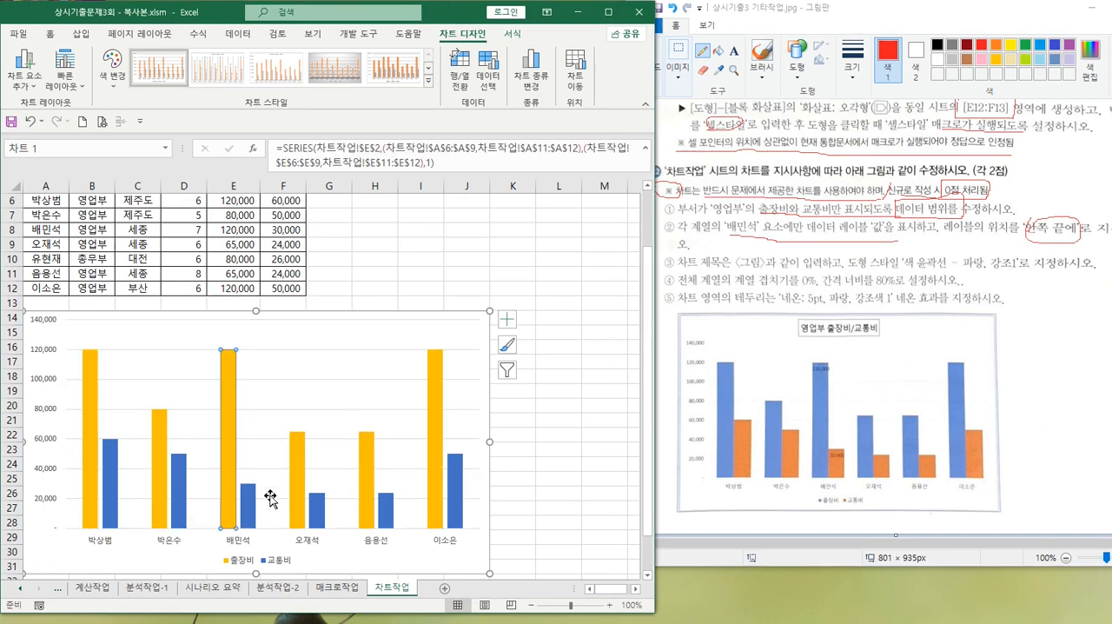
pyautogui.click(251, 515)
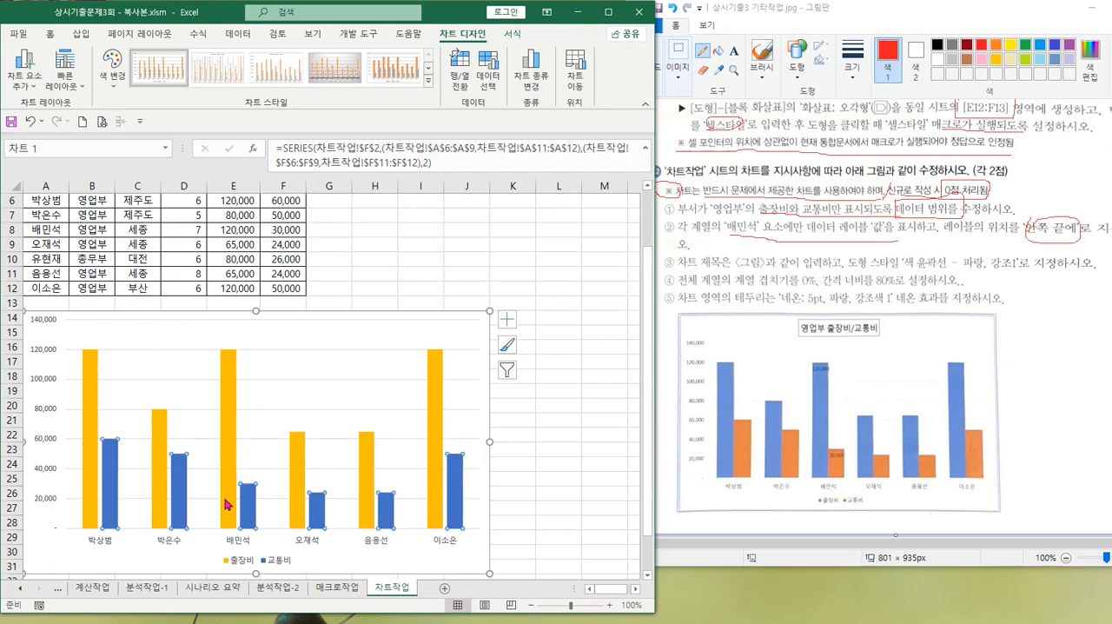
pyautogui.click(226, 504)
pyautogui.click(243, 507)
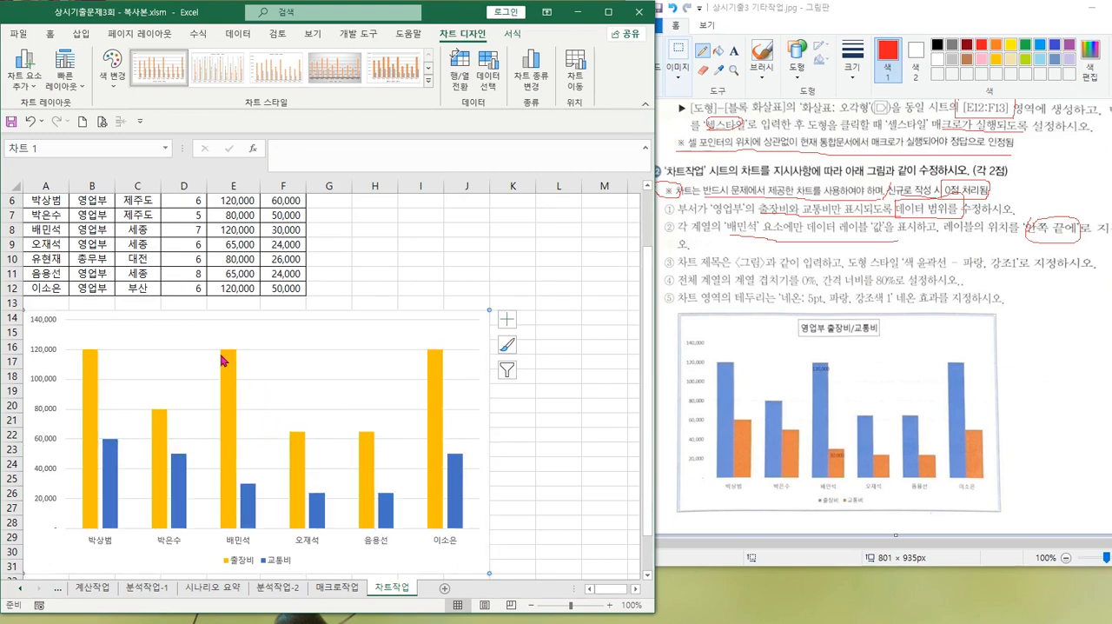
pyautogui.click(229, 382)
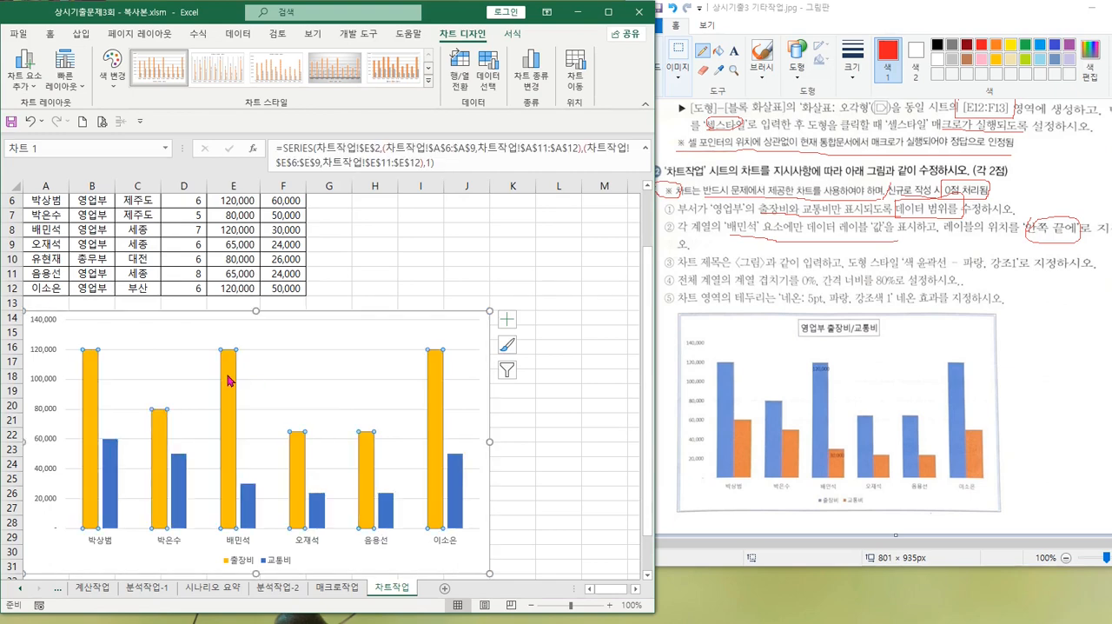
pyautogui.click(230, 380)
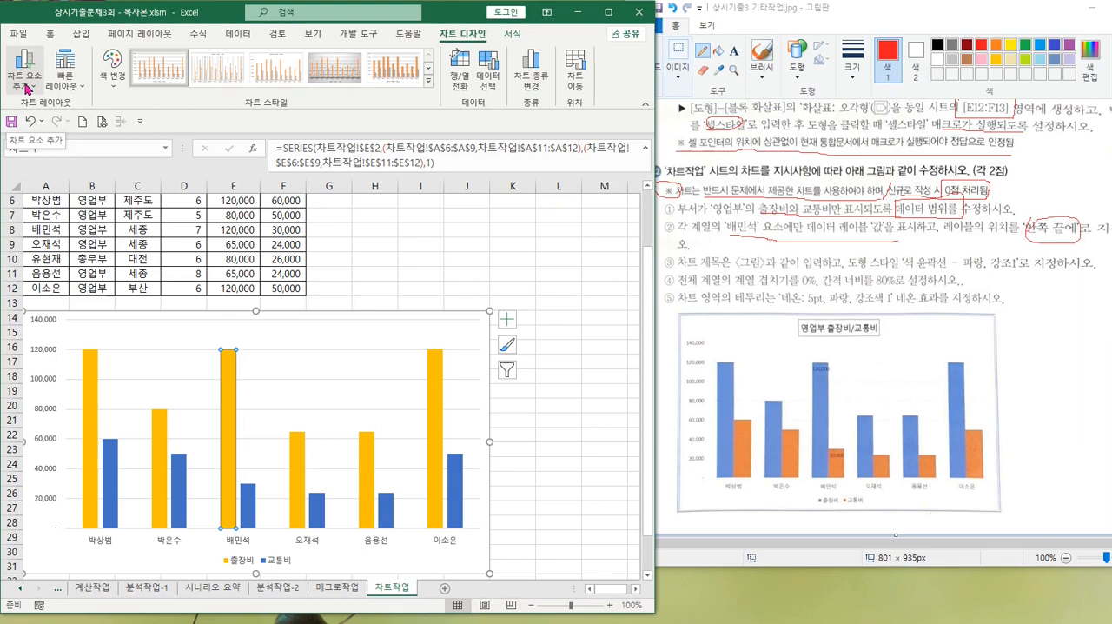
pyautogui.click(26, 77)
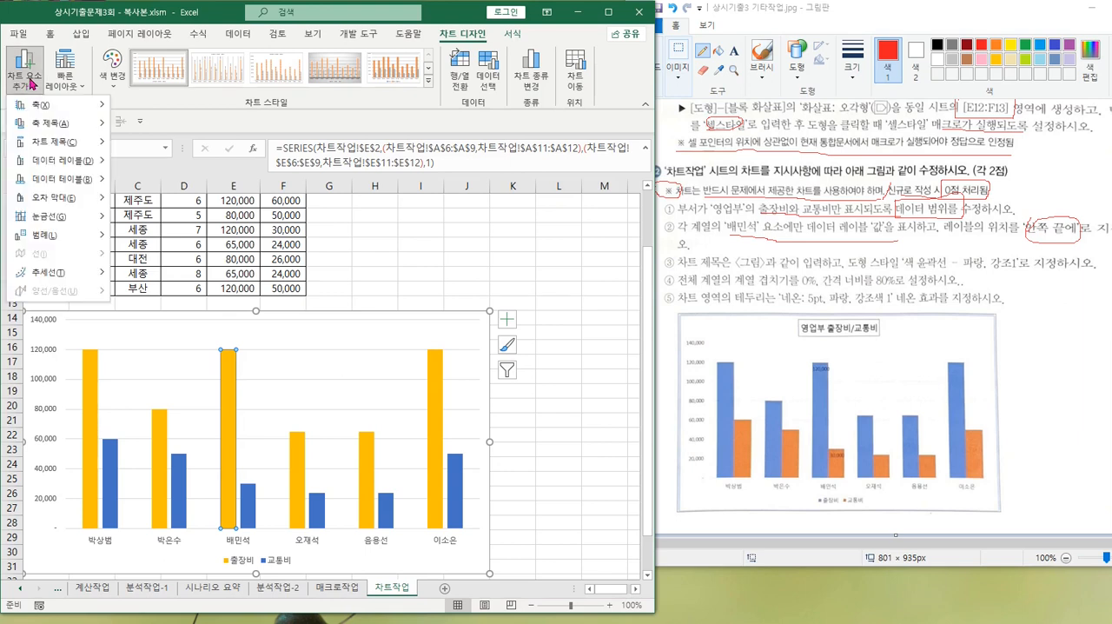
pyautogui.moveTo(56, 161)
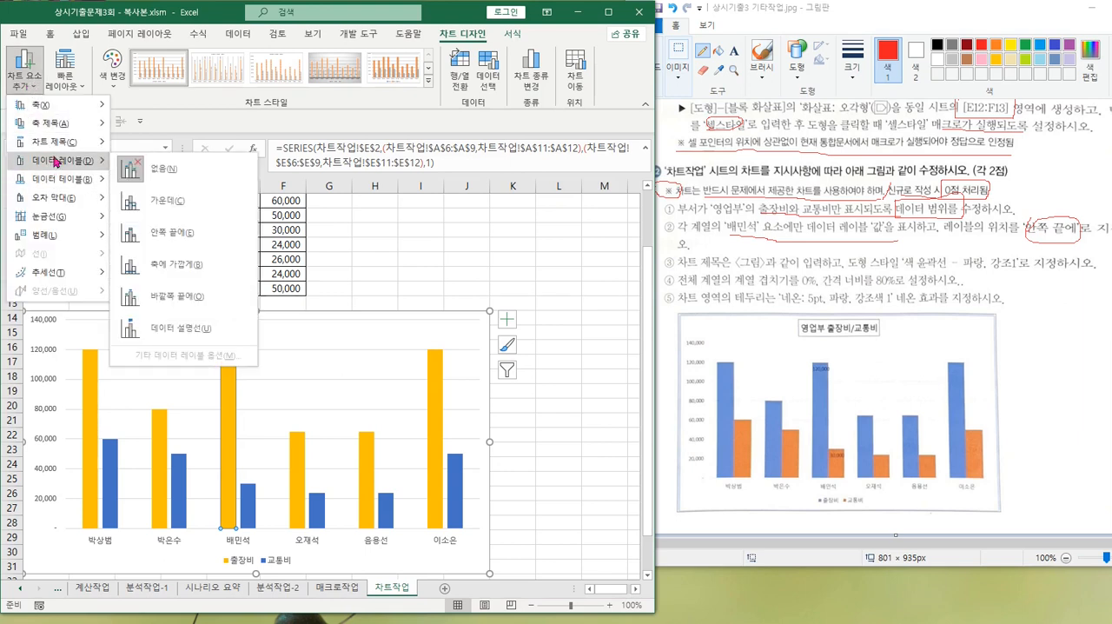
pyautogui.click(168, 241)
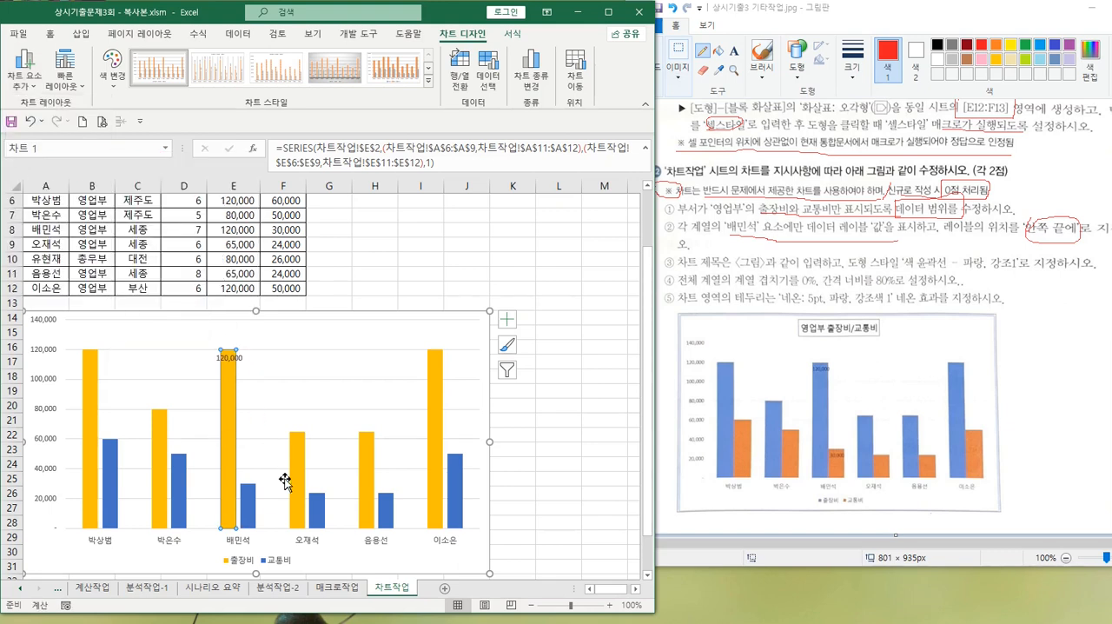
# Add an inside-end (안쪽 끝에) data label to only the 교통비 bar of the employee in table row 8
pyautogui.click(246, 500)
pyautogui.click(245, 500)
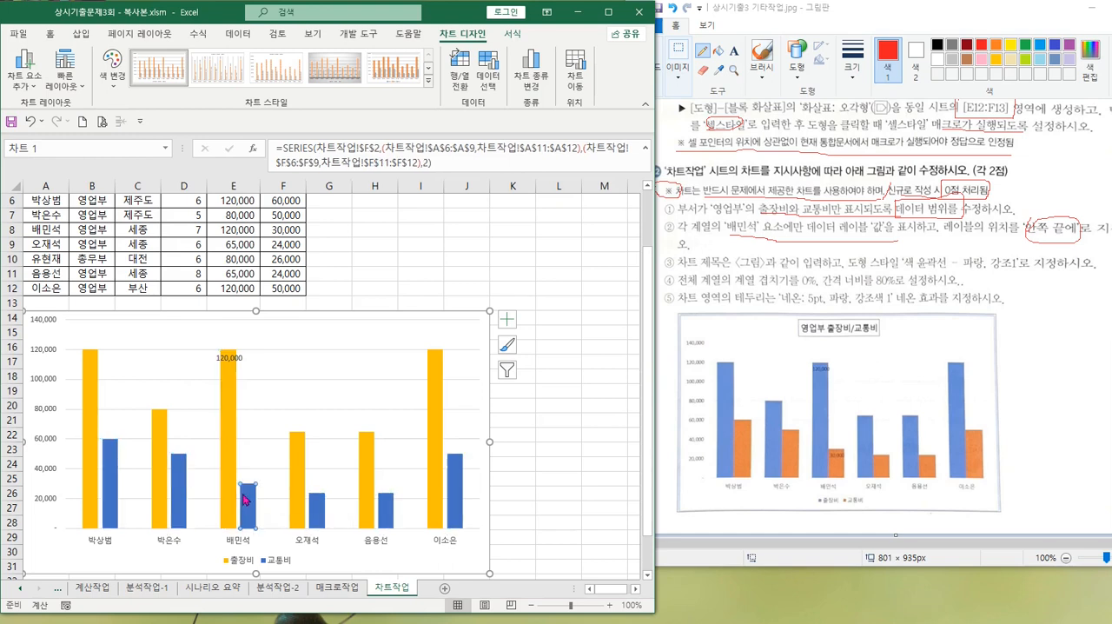
pyautogui.click(26, 74)
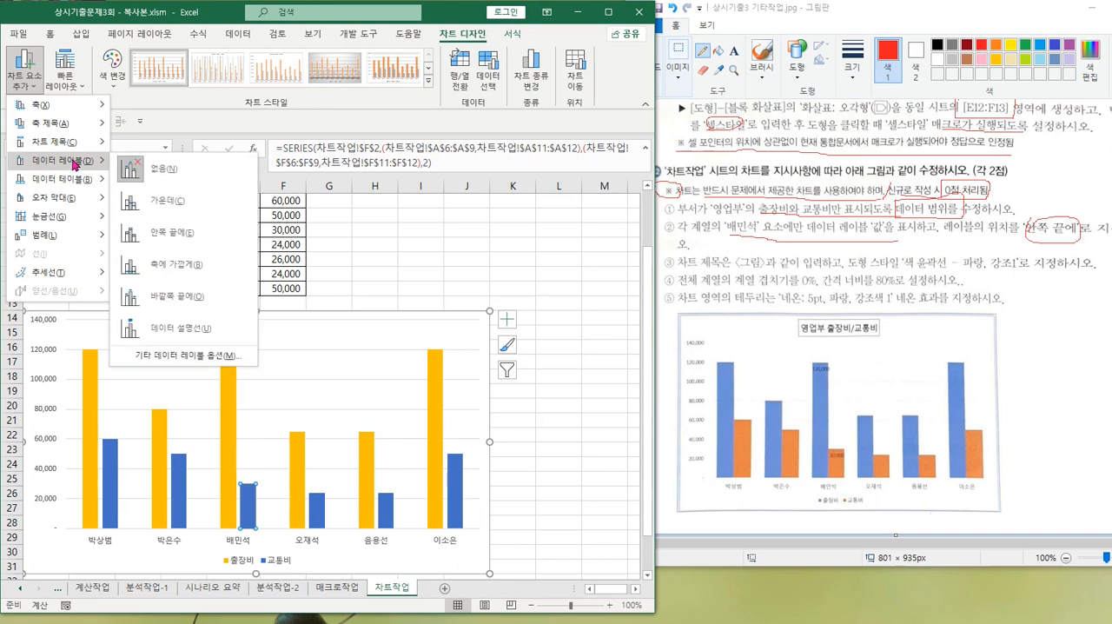
pyautogui.click(162, 231)
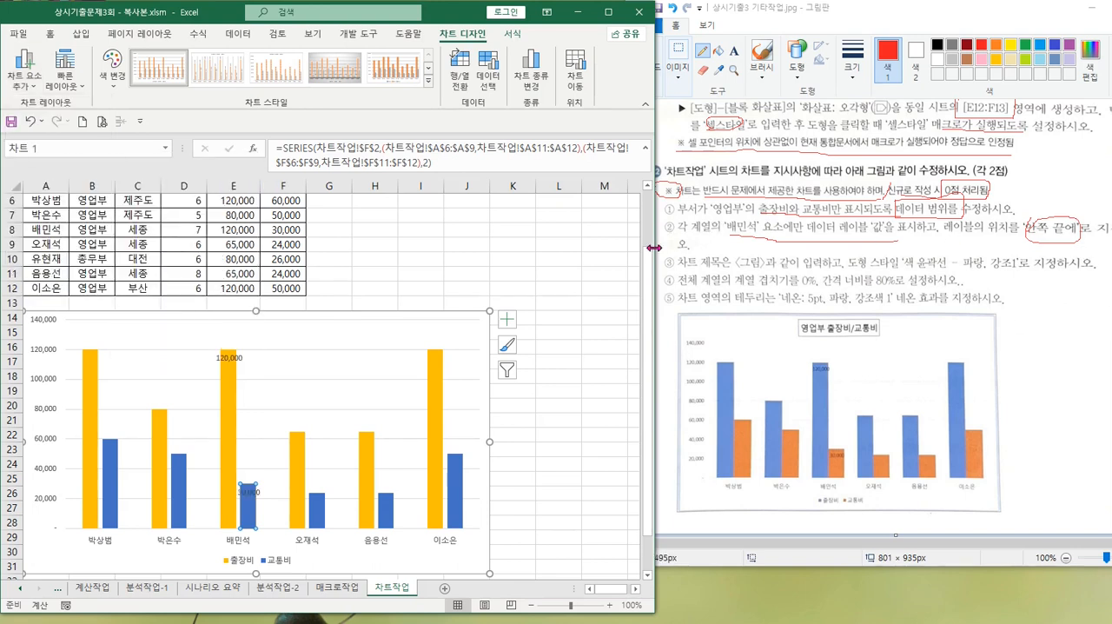
# In Paint, underline the second instruction's last line, circle the sample chart's title, and mark 도형 스타일 and its outline style in the third instruction
pyautogui.moveTo(666, 246); pyautogui.dragTo(756, 244)
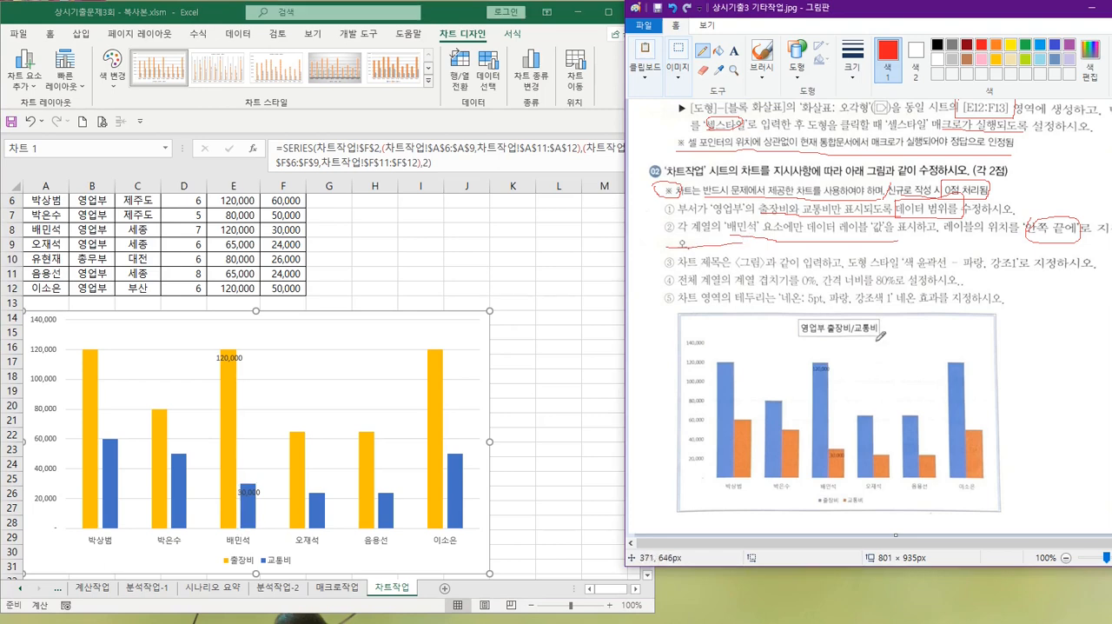
pyautogui.moveTo(880, 335)
pyautogui.mouseDown()
pyautogui.moveTo(796, 320)
pyautogui.moveTo(875, 315)
pyautogui.moveTo(879, 339)
pyautogui.mouseUp()
pyautogui.moveTo(856, 263)
pyautogui.mouseDown()
pyautogui.moveTo(909, 271)
pyautogui.moveTo(886, 243)
pyautogui.moveTo(854, 251)
pyautogui.moveTo(865, 265)
pyautogui.mouseUp()
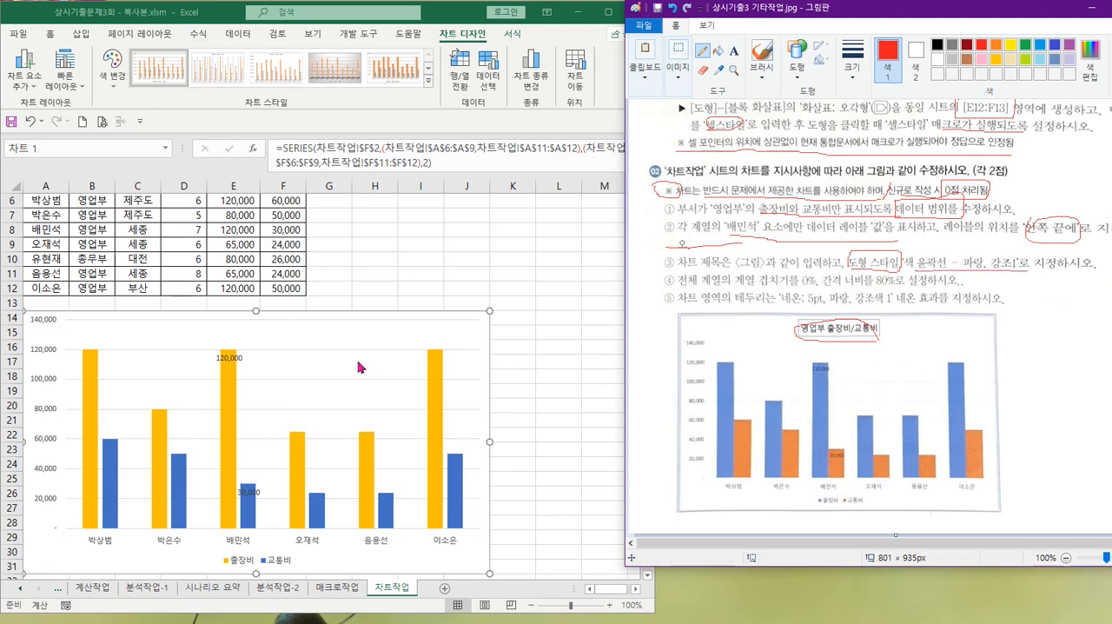
# Switch to Excel and add a chart title above the chart on the 차트작업 sheet
pyautogui.click(306, 345)
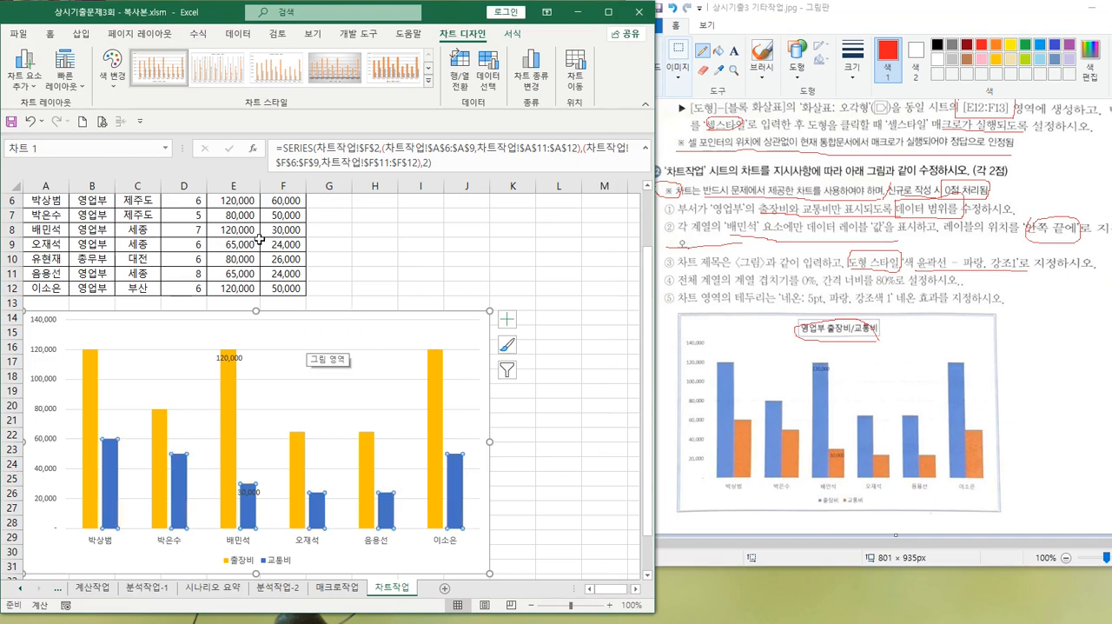
pyautogui.click(21, 80)
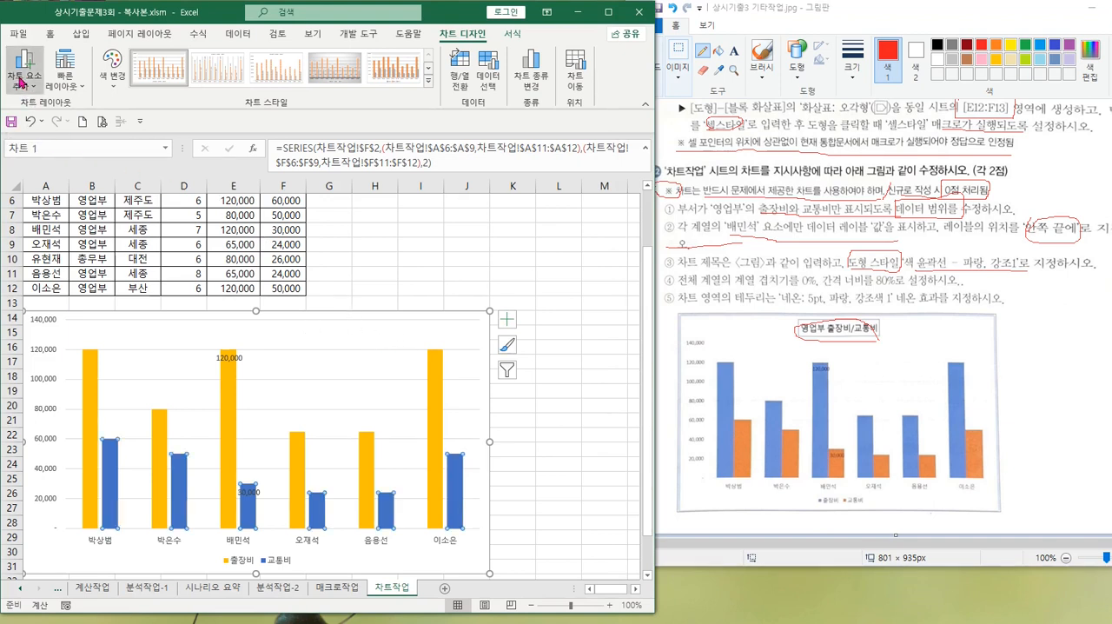
pyautogui.moveTo(50, 130)
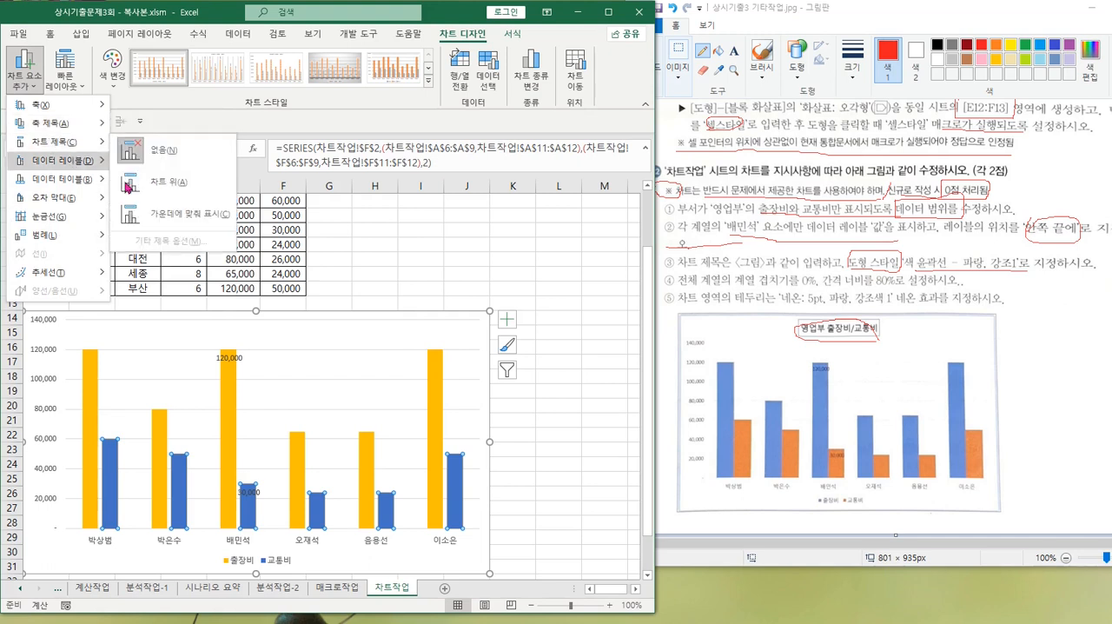
pyautogui.click(162, 184)
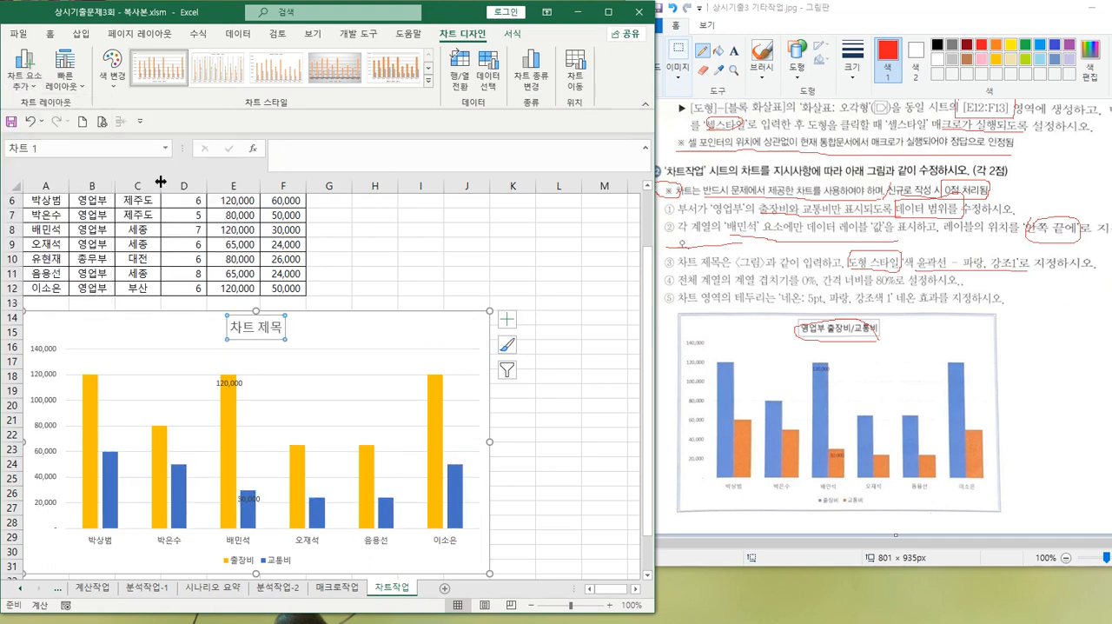
# Set the chart title's text to 영업부 출장비/교통비
pyautogui.press('ctrl')
pyautogui.press('ctrl')
pyautogui.press('ctrl')
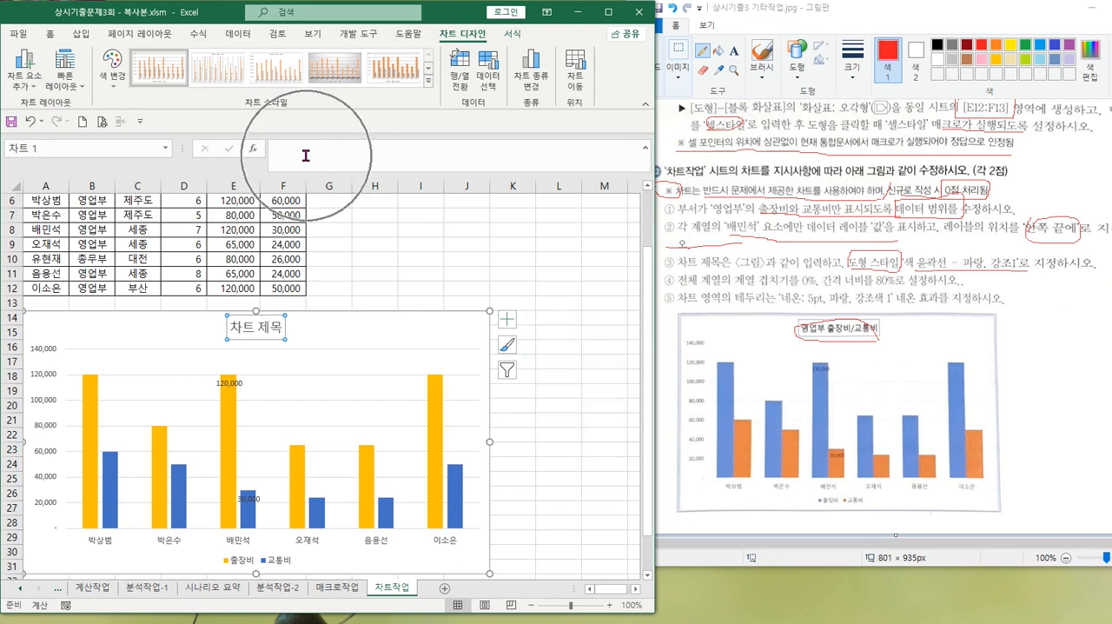
pyautogui.click(305, 155)
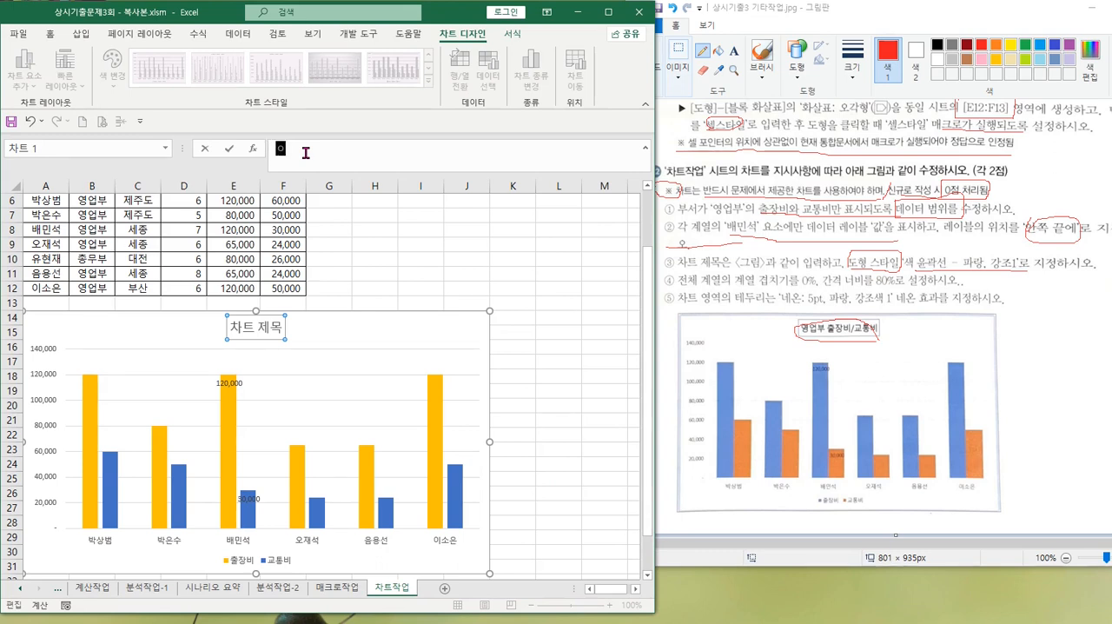
pyautogui.write('ㅇㅇㅂㅜ ㅊㅜㄹㅈㅏㅇㅂㅣ ㄱㅛㅌㅗㅇㅂ')
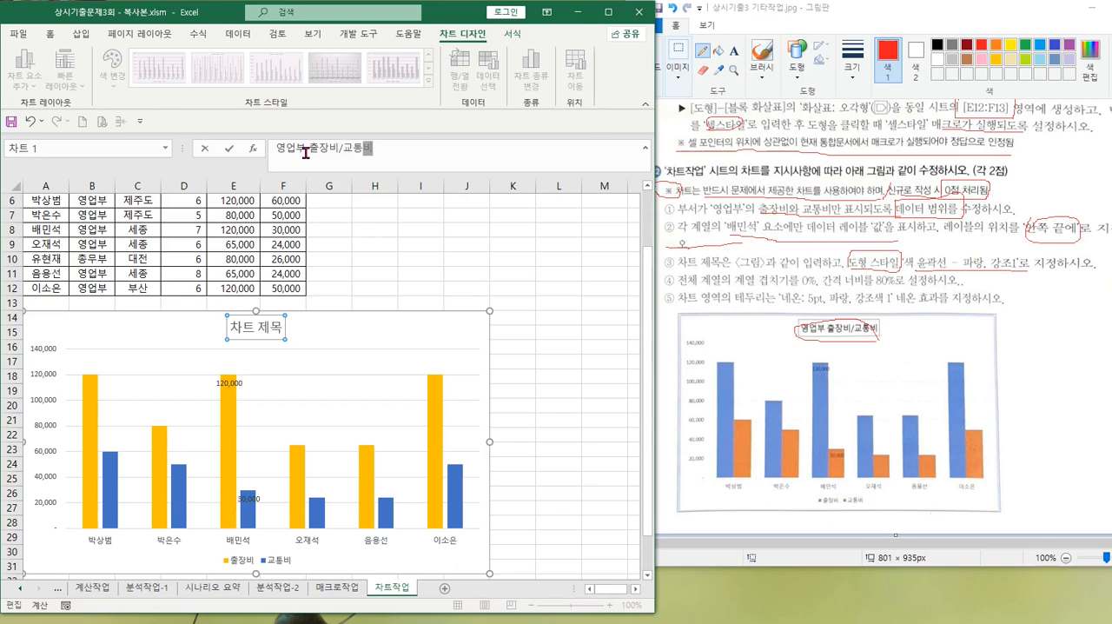
pyautogui.press('Return')
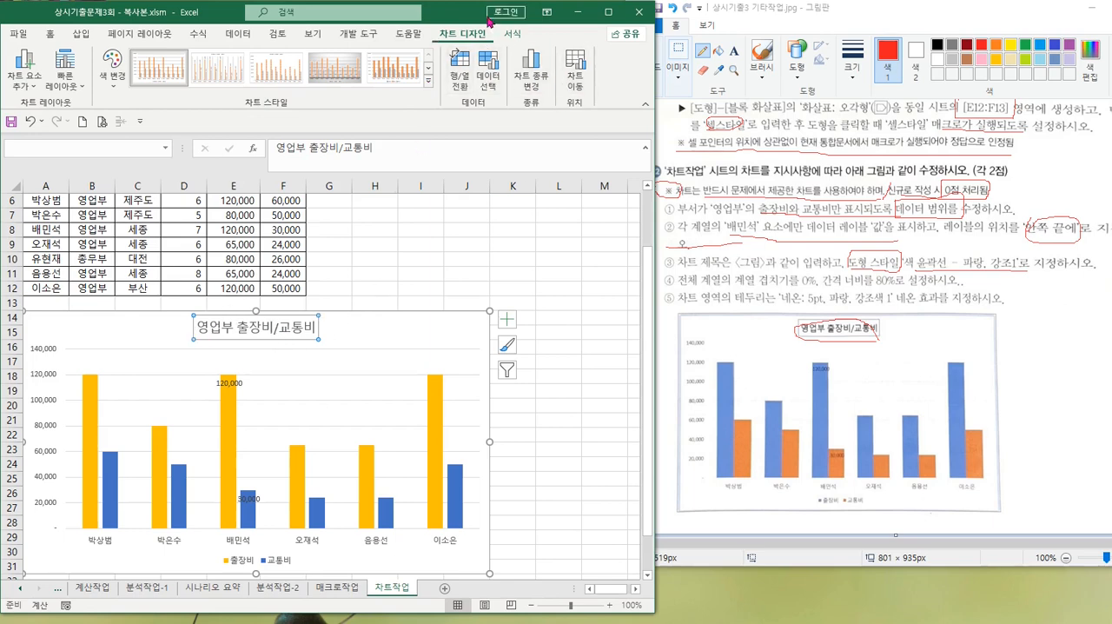
# Apply the shape style 색 윤곽선 - 파랑, 강조 1 to the chart title
pyautogui.click(514, 34)
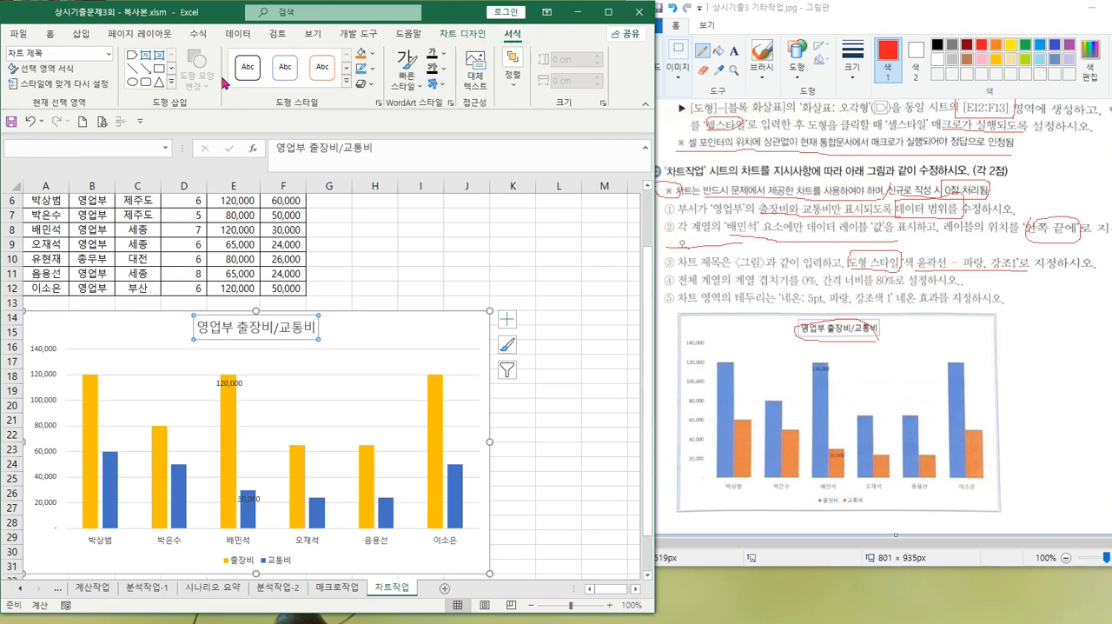
pyautogui.click(347, 86)
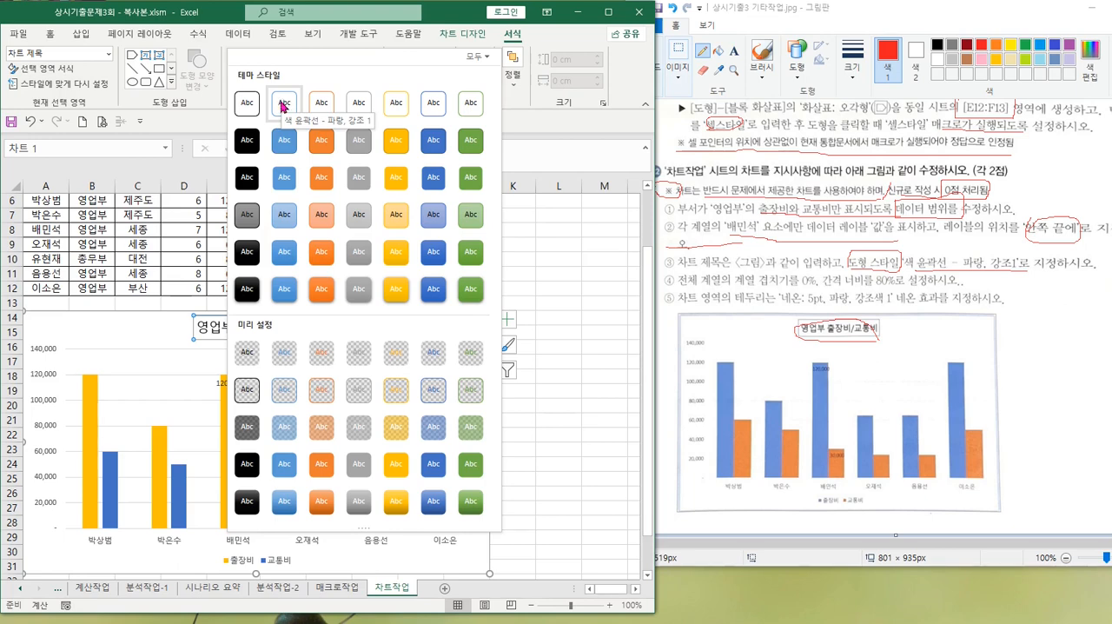
pyautogui.click(284, 105)
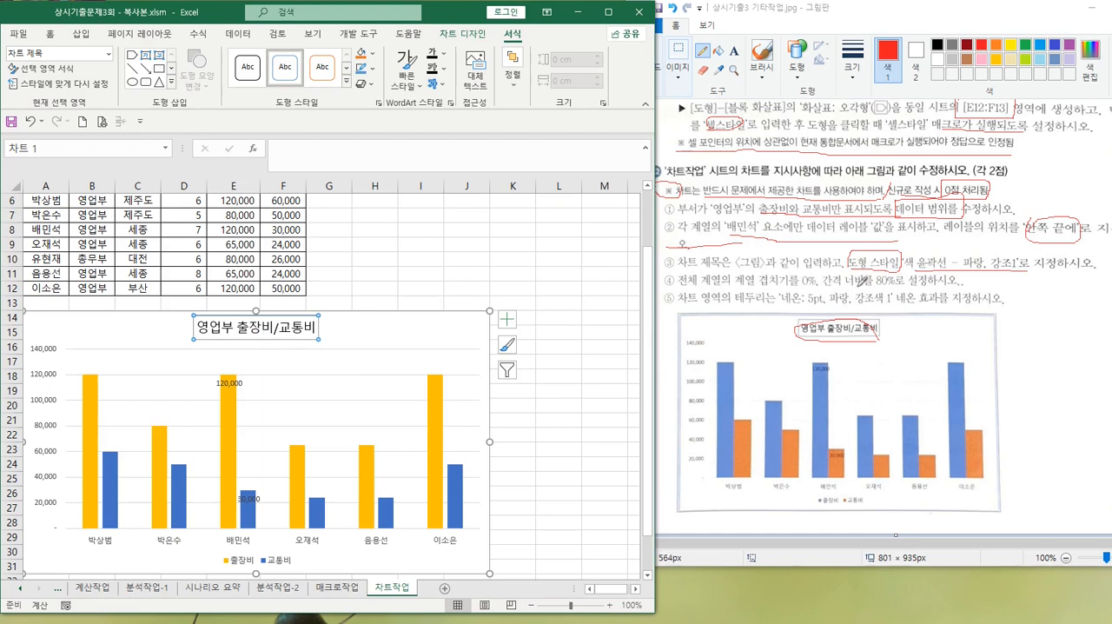
# Underline the 계열 겹치기 0% requirement and box 계열의 in the fourth instruction in Paint, and open the 출장비 series' format options in Excel
pyautogui.click(695, 281)
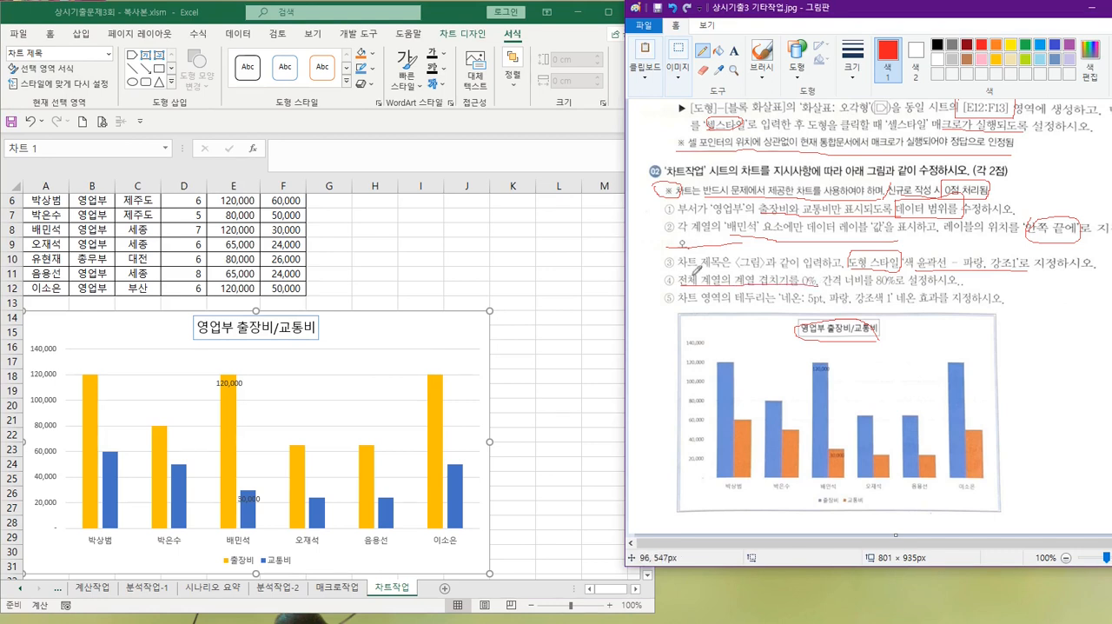
pyautogui.moveTo(707, 269)
pyautogui.mouseDown()
pyautogui.moveTo(726, 288)
pyautogui.moveTo(714, 265)
pyautogui.mouseUp()
pyautogui.click(434, 395)
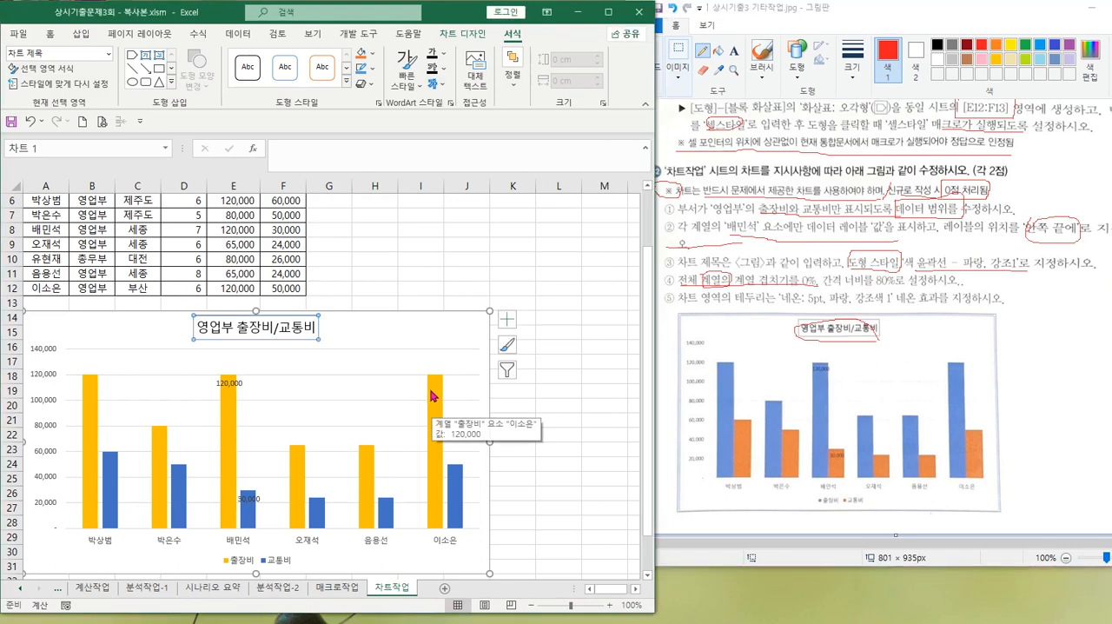
pyautogui.click(434, 395)
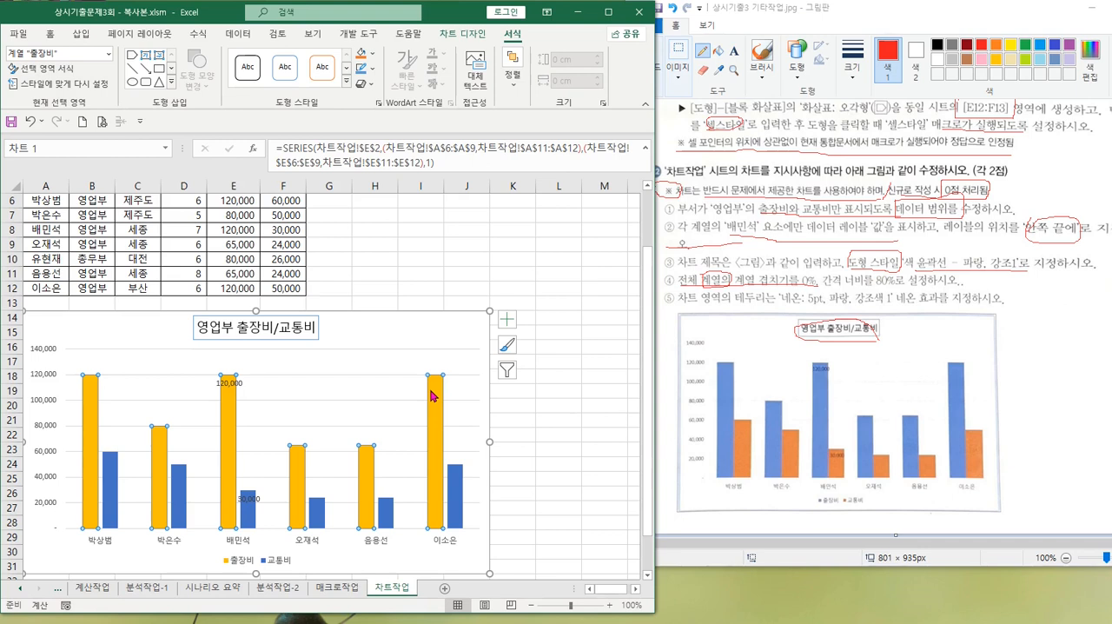
pyautogui.rightClick(434, 395)
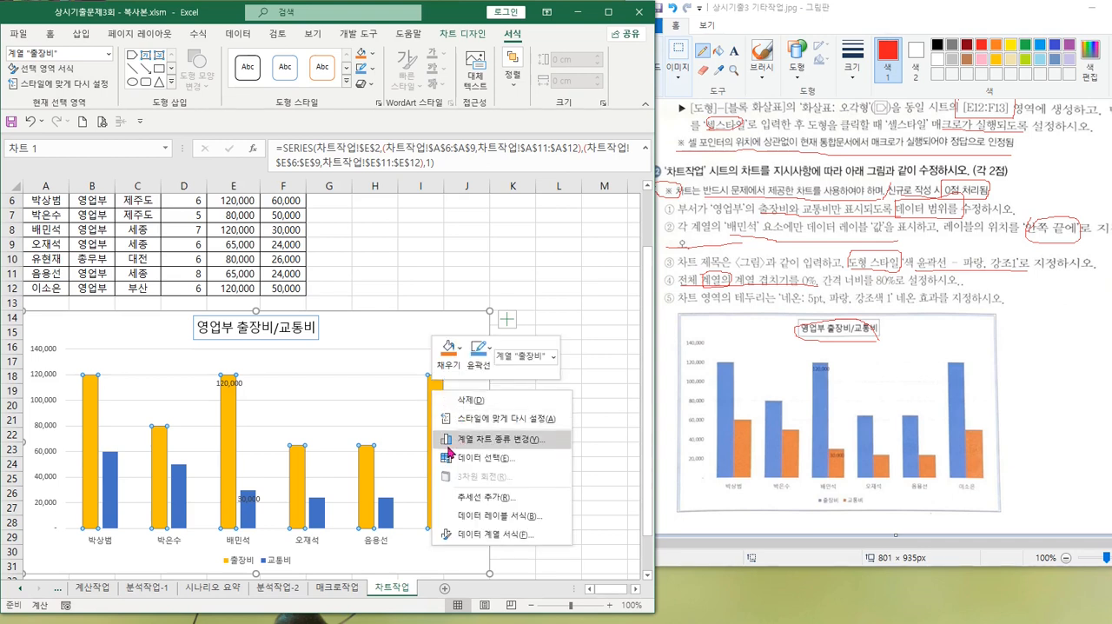
pyautogui.click(505, 536)
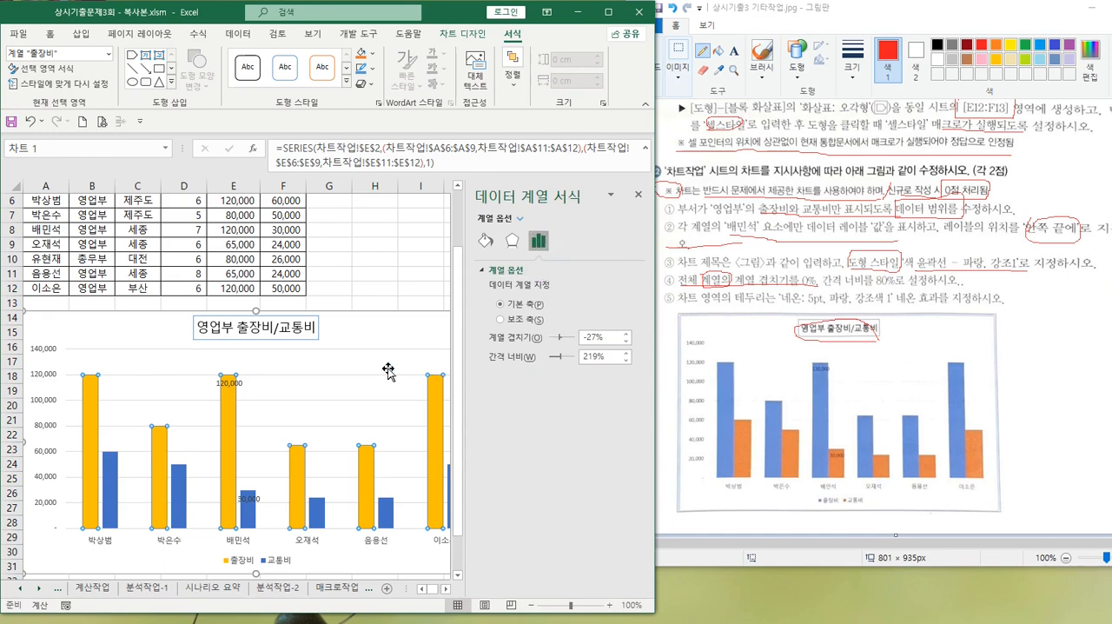
# Circle 계열의 in the fourth instruction in Paint, and open the 교통비 series' format options in Excel
pyautogui.click(349, 373)
pyautogui.click(719, 271)
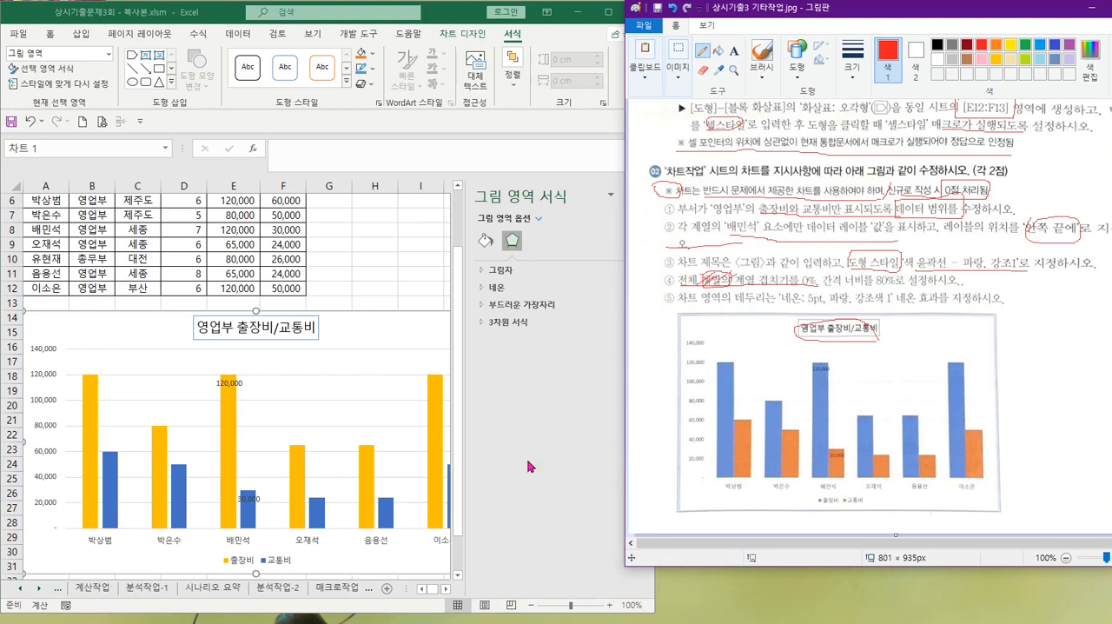
pyautogui.click(435, 401)
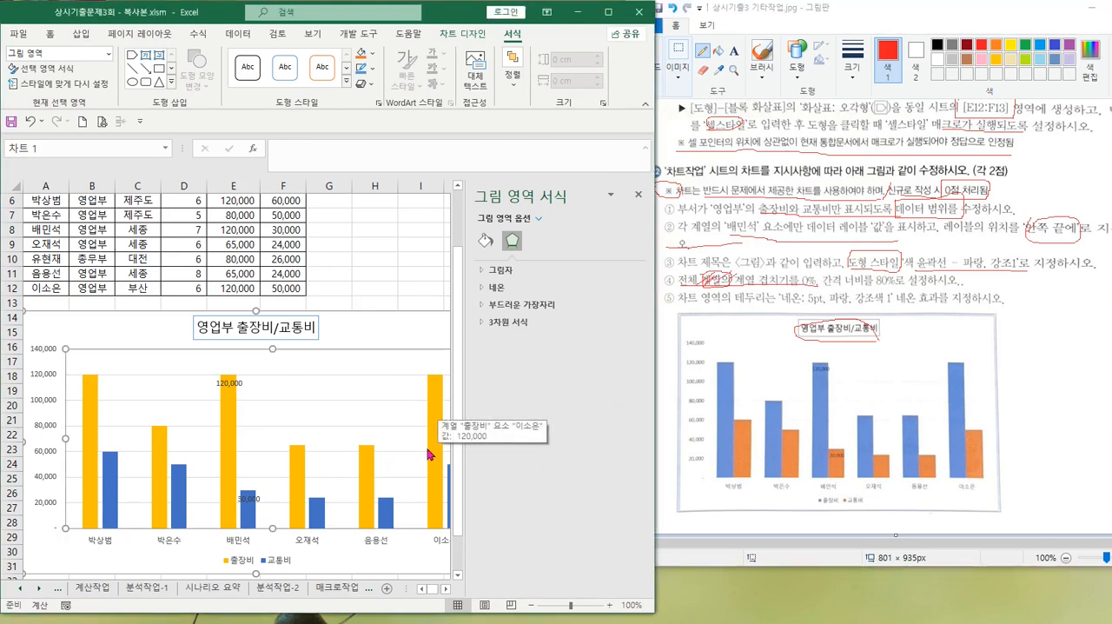
pyautogui.click(387, 514)
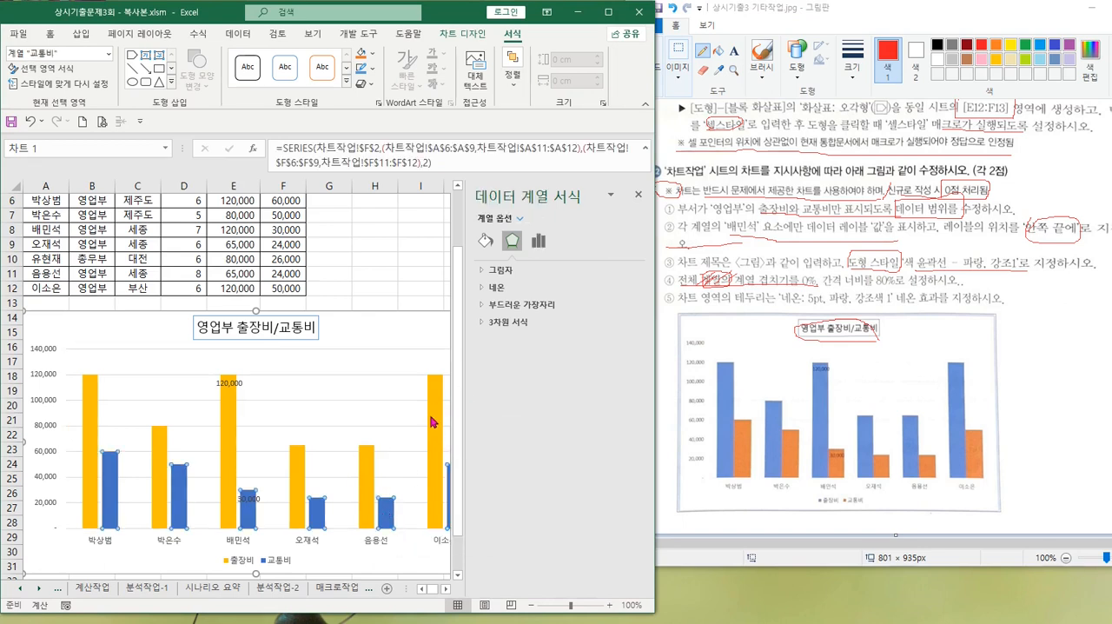
pyautogui.moveTo(383, 514)
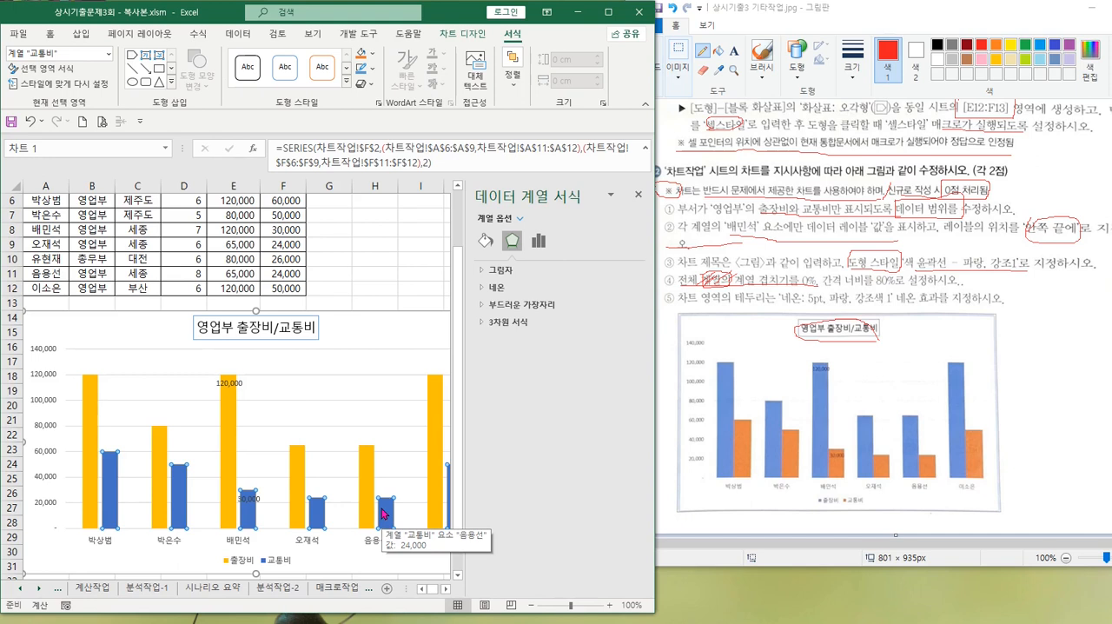
pyautogui.rightClick(382, 514)
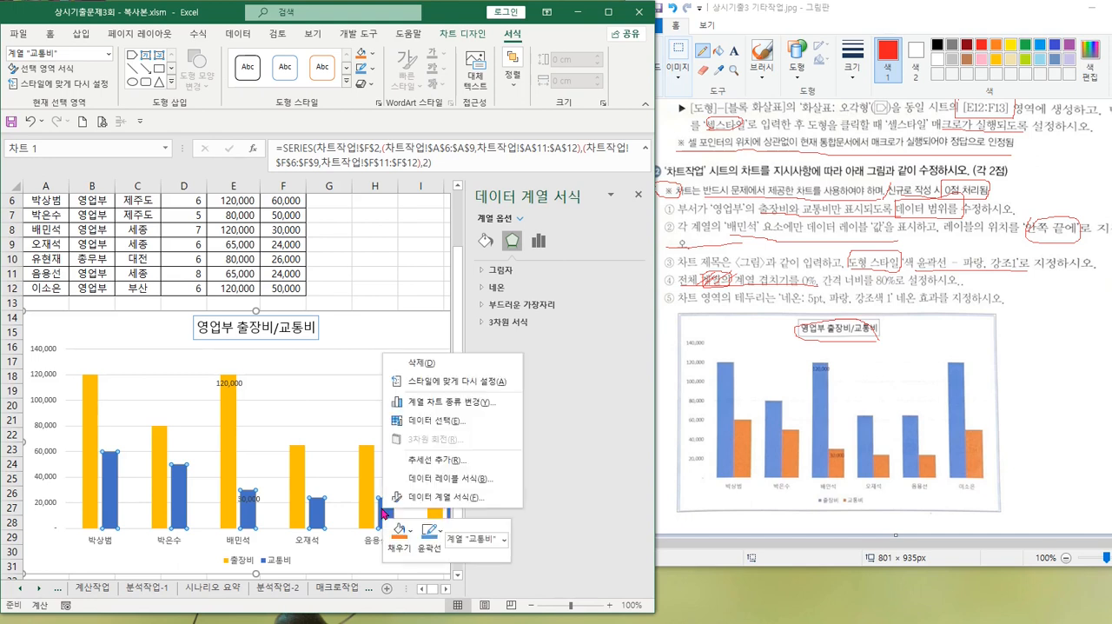
pyautogui.click(447, 498)
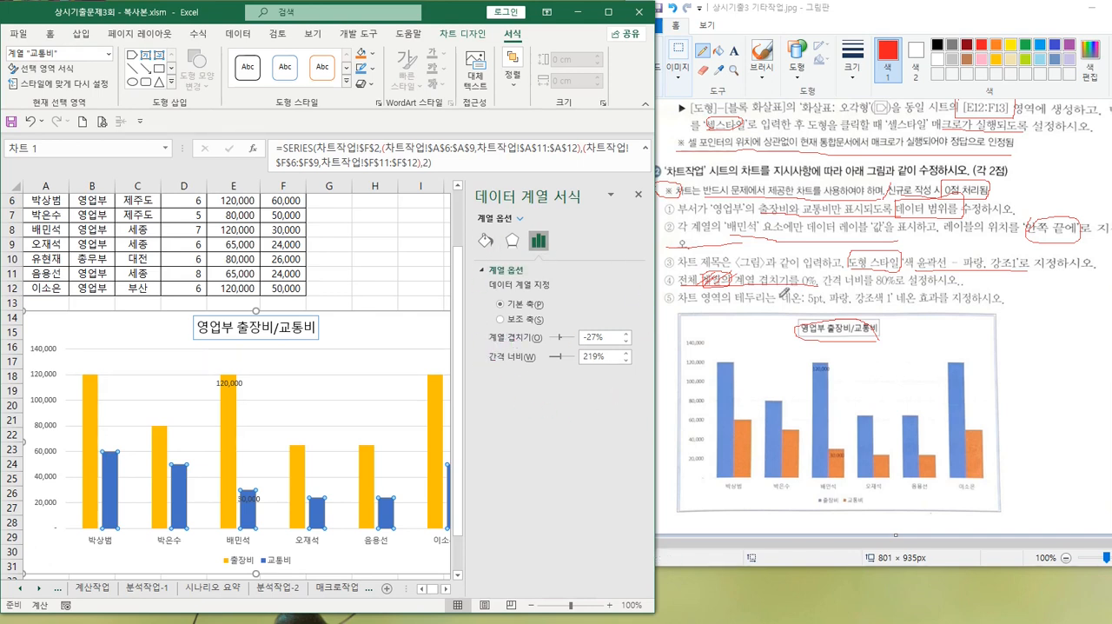
# Set the data series' overlap (계열 겹치기) to 0% and gap width (간격 너비) to 80%
pyautogui.moveTo(612, 336); pyautogui.dragTo(479, 340)
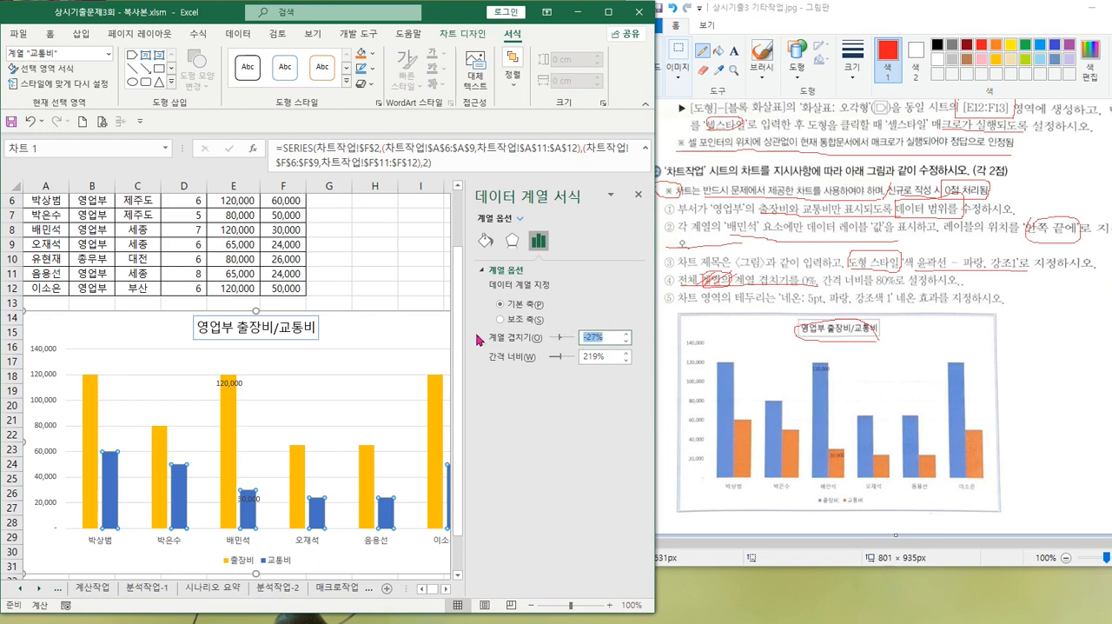
pyautogui.write('0')
pyautogui.press('Tab')
pyautogui.write('80')
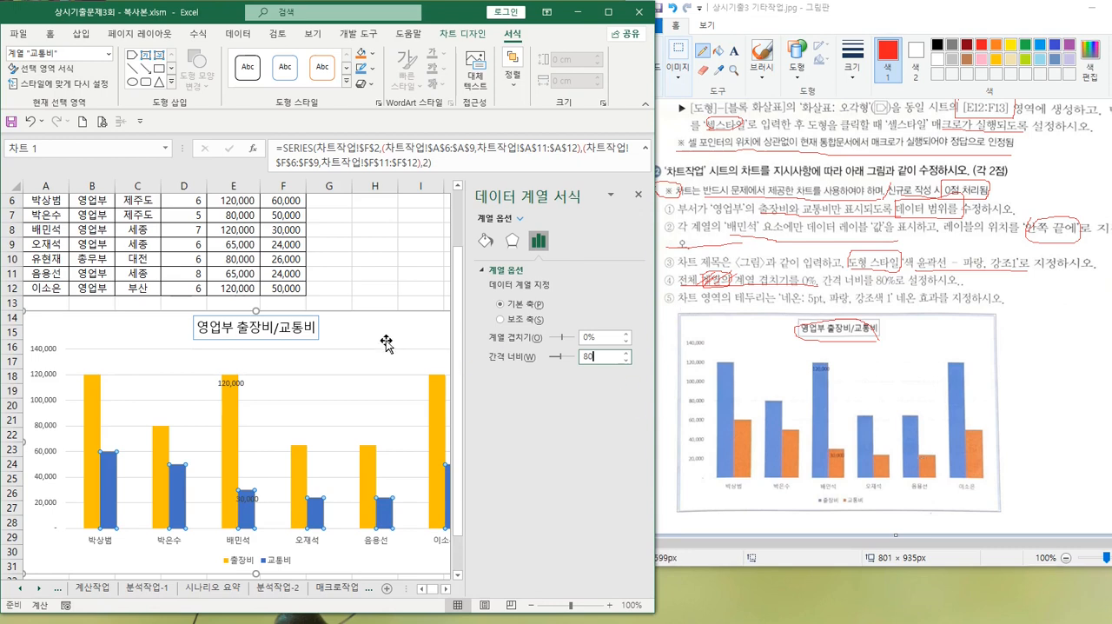
pyautogui.click(605, 337)
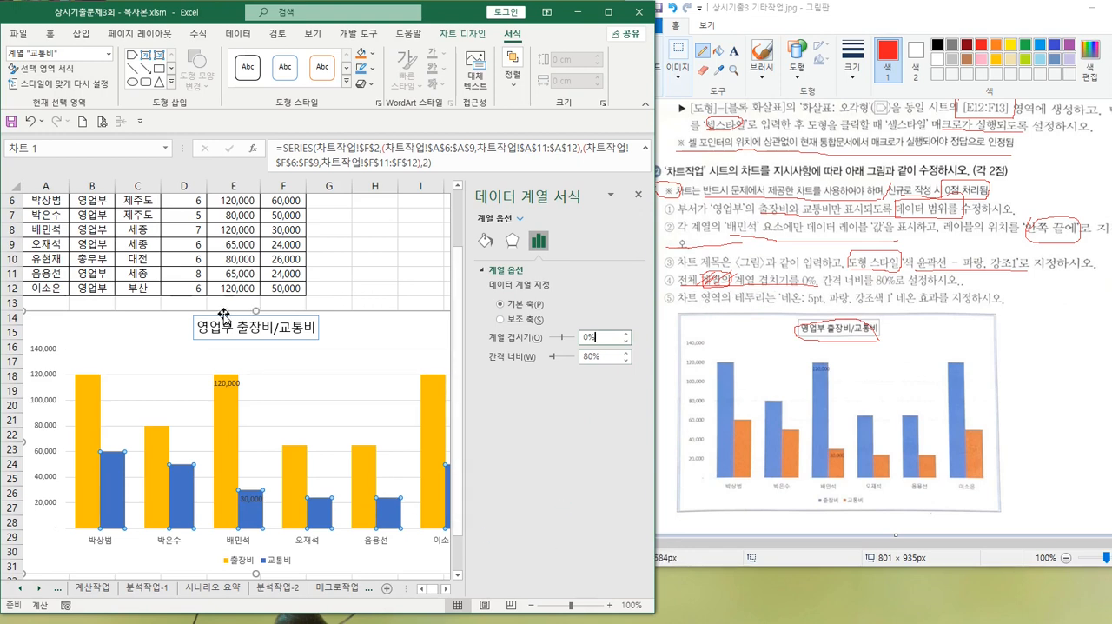
# Open the chart area's border (테두리) options in Excel, and circle 네온: 5pt in the fifth instruction in Paint
pyautogui.click(108, 326)
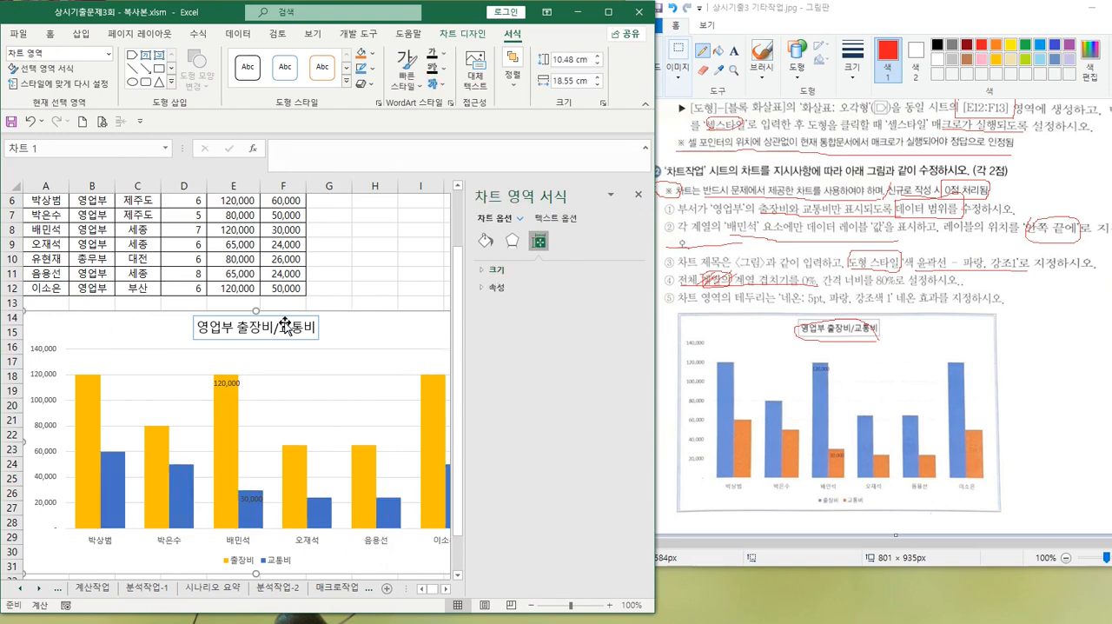
pyautogui.click(486, 243)
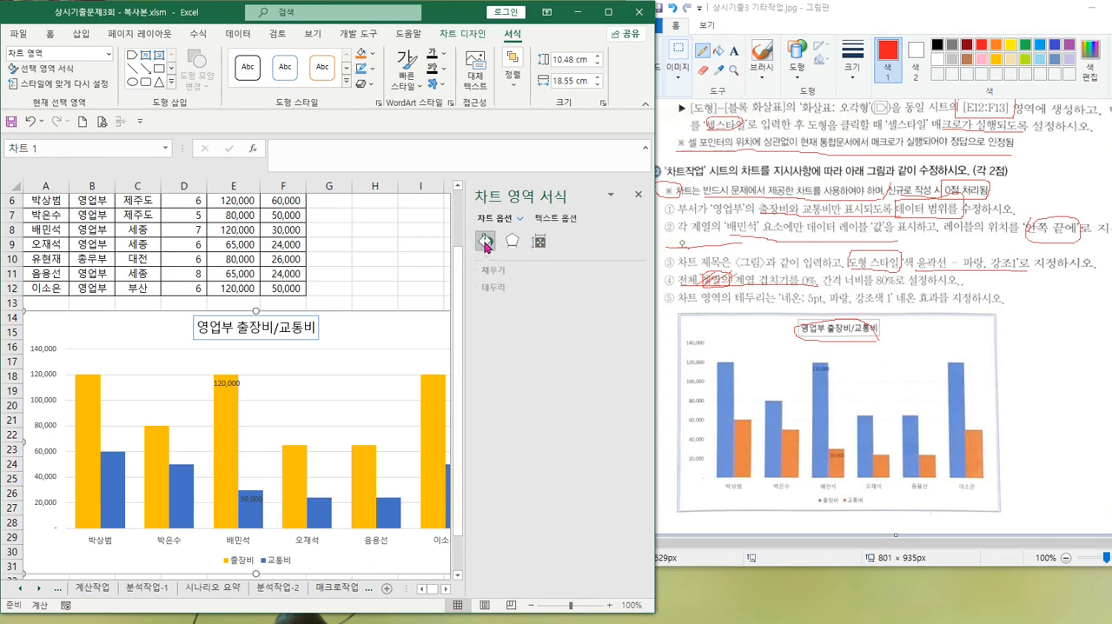
pyautogui.click(492, 289)
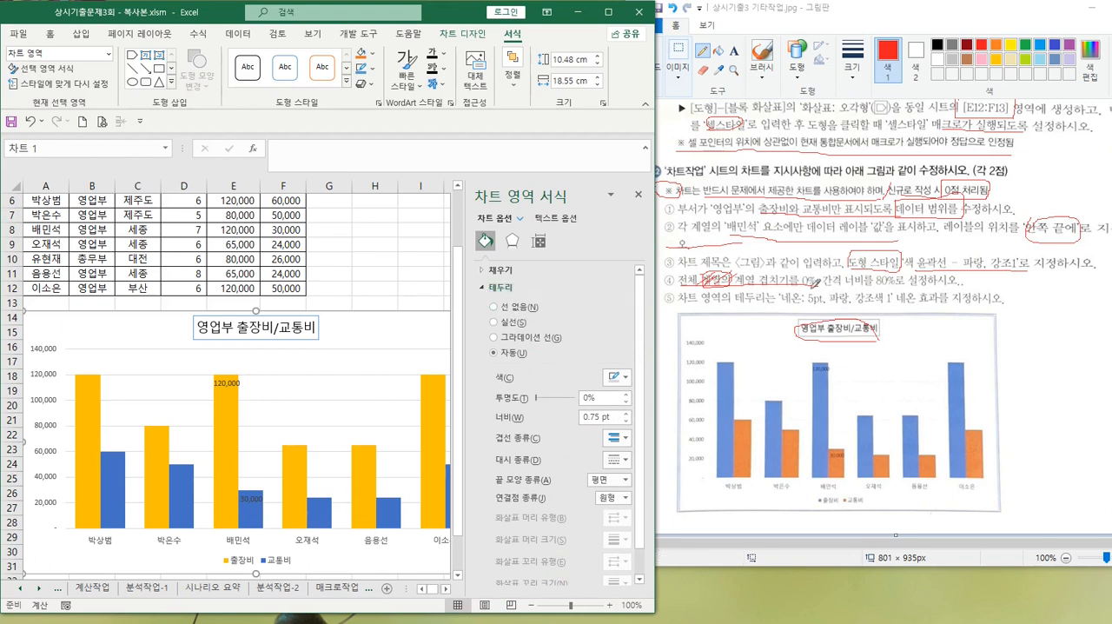
pyautogui.moveTo(779, 287)
pyautogui.mouseDown()
pyautogui.moveTo(779, 320)
pyautogui.moveTo(848, 295)
pyautogui.moveTo(776, 285)
pyautogui.mouseUp()
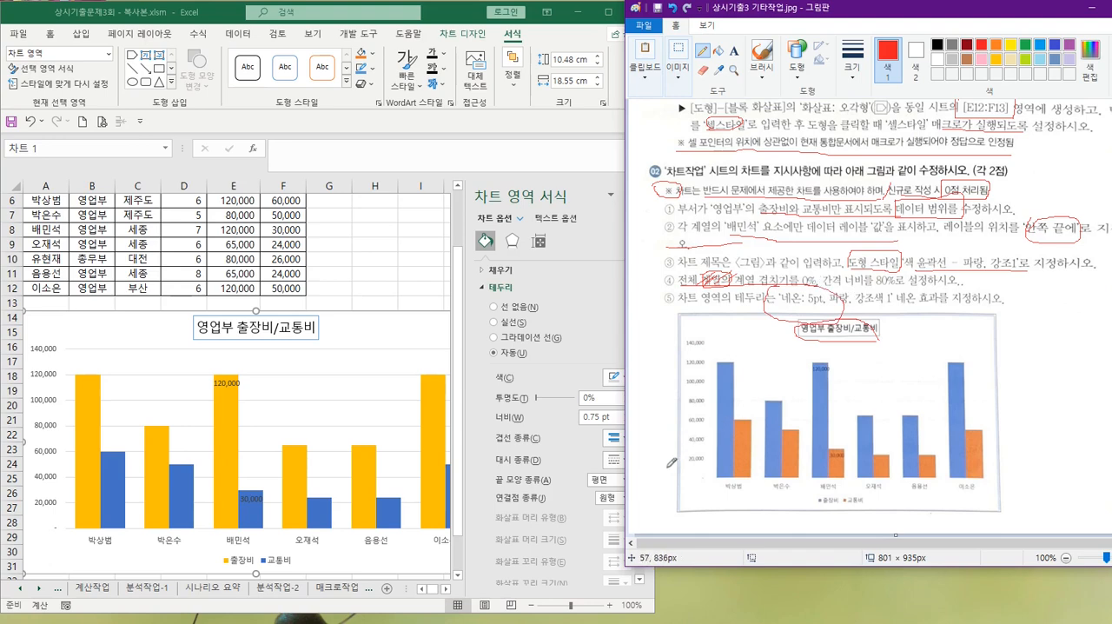
# Switch to Excel and apply the glow preset 네온: 5pt, 파랑, 강조색 1 to the chart area
pyautogui.click(512, 241)
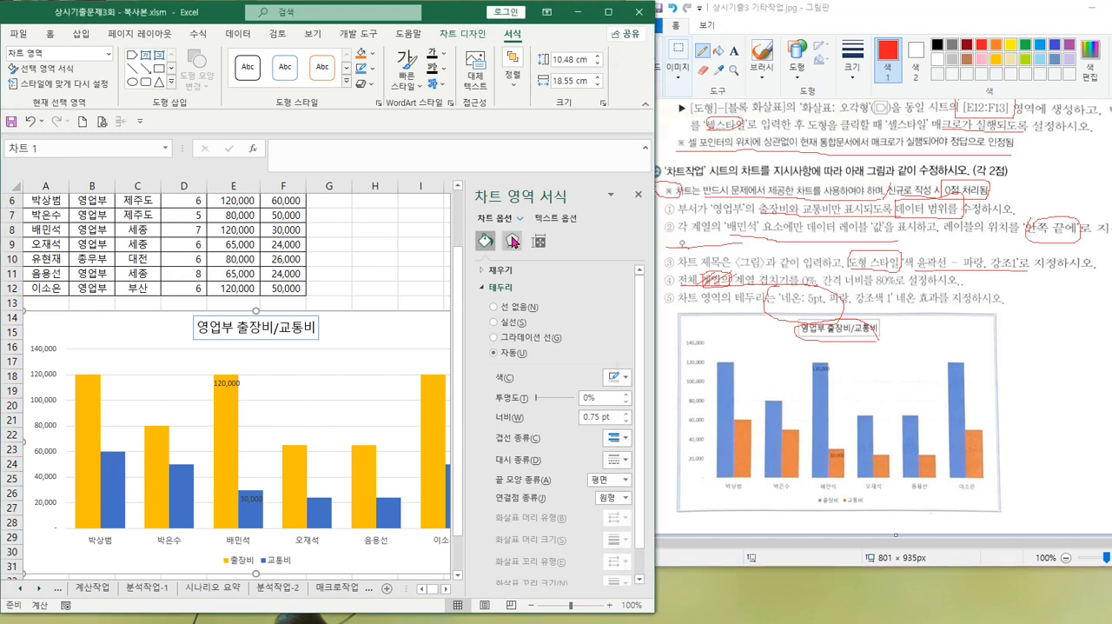
pyautogui.click(511, 243)
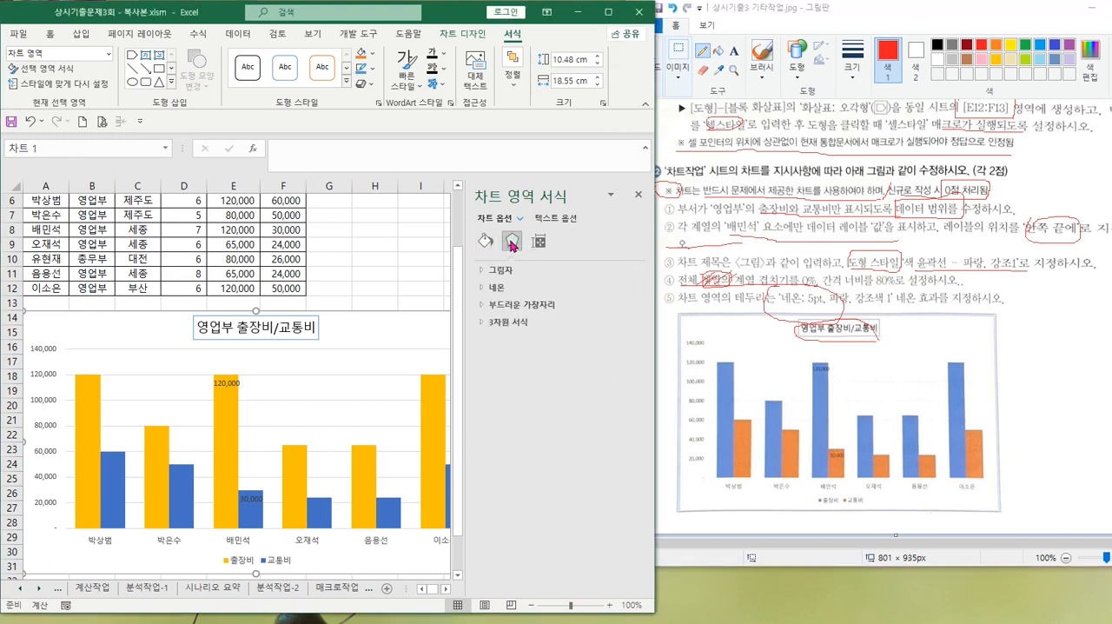
pyautogui.click(499, 287)
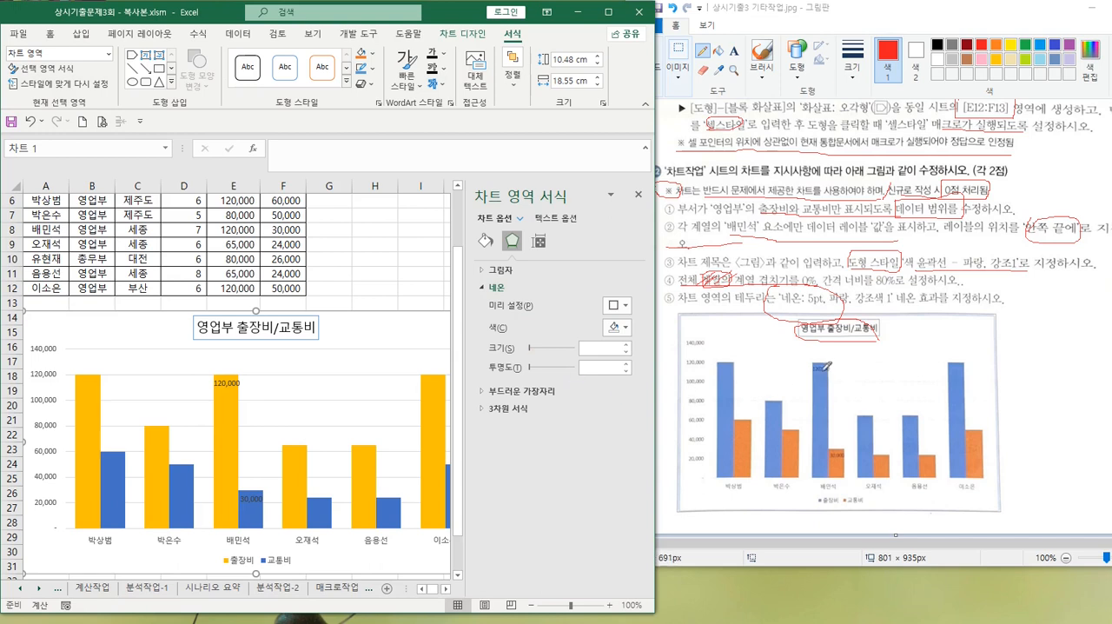
pyautogui.click(626, 309)
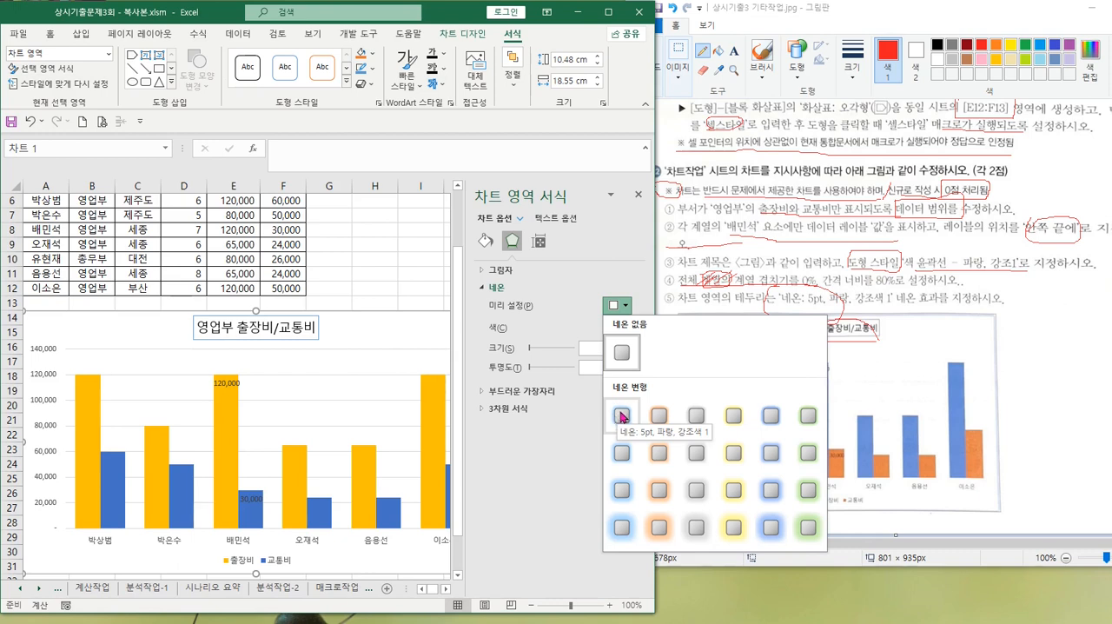
pyautogui.click(622, 417)
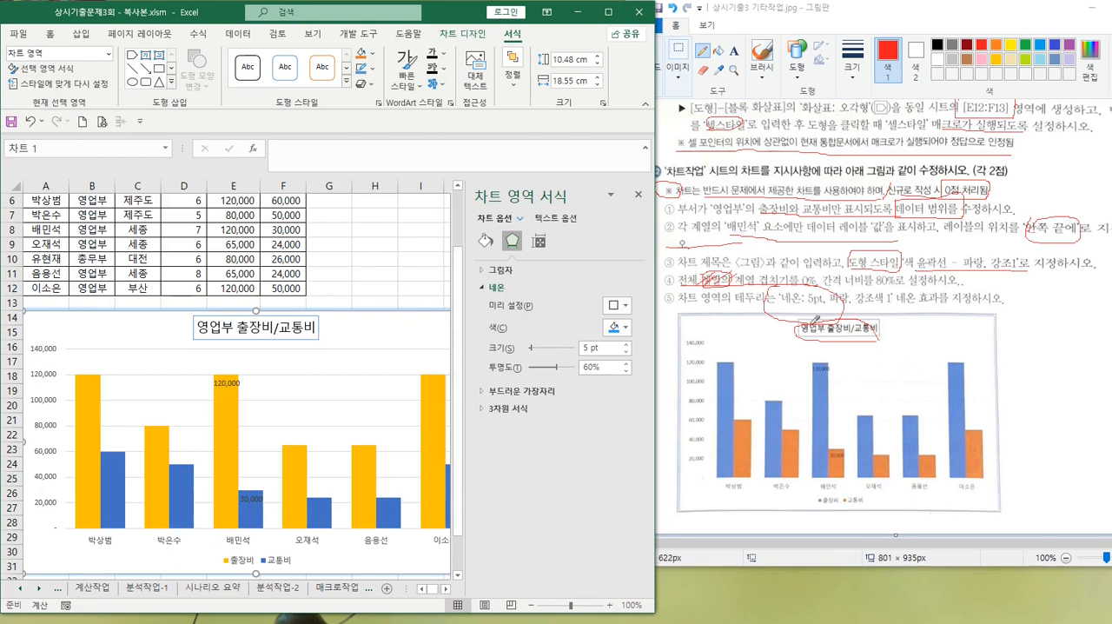
# Underline 네온 효과 in the fifth instruction in Paint, and return to the chart area's effect options in Excel
pyautogui.click(920, 304)
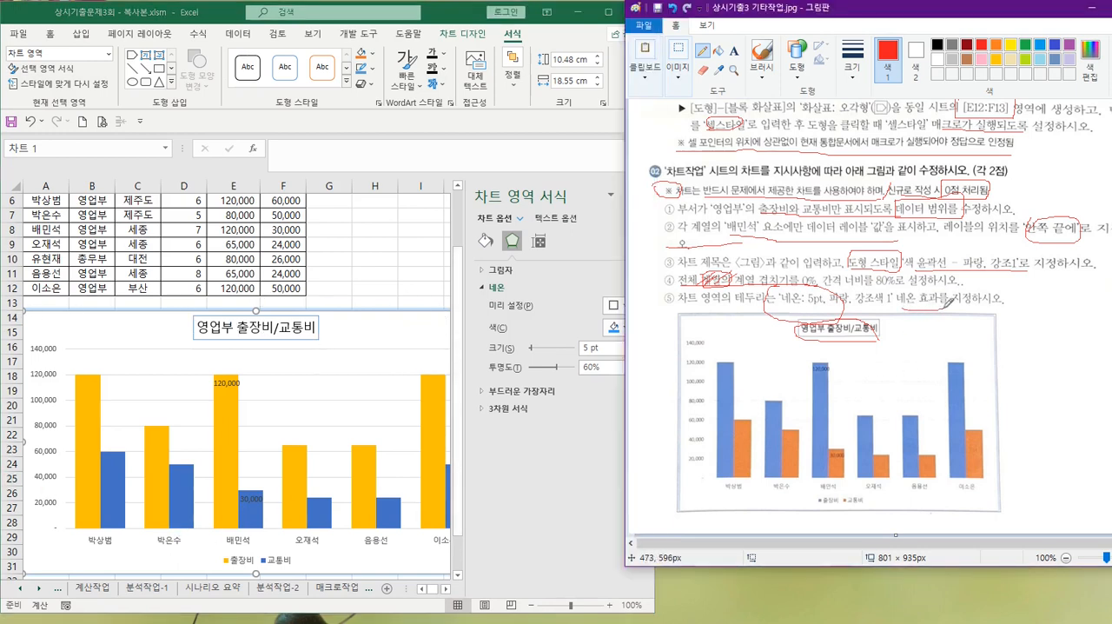
pyautogui.click(518, 259)
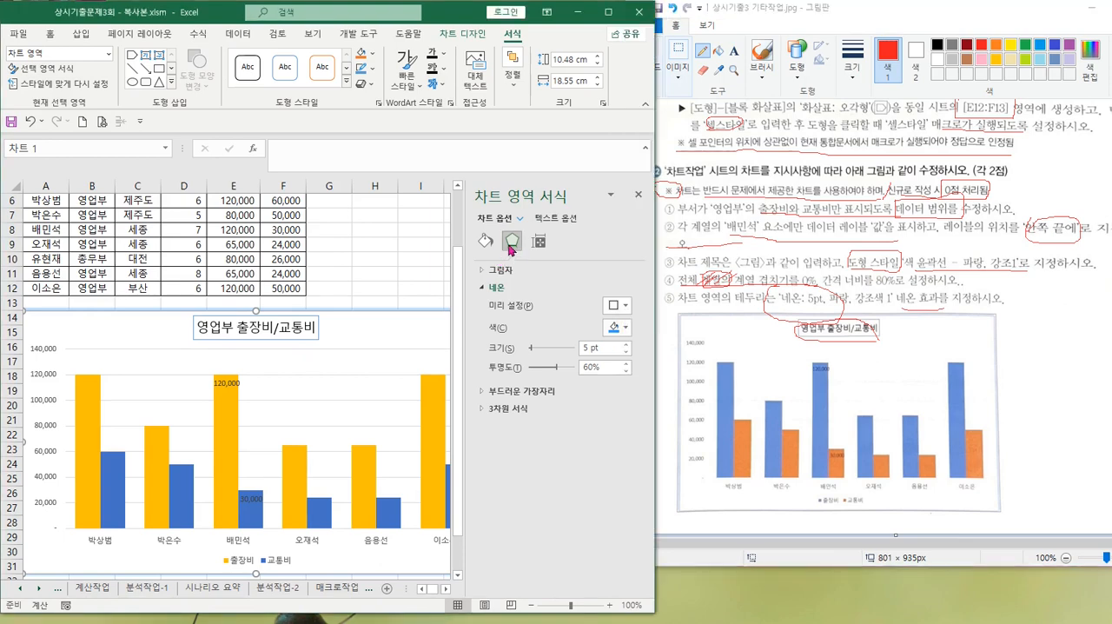
pyautogui.click(512, 242)
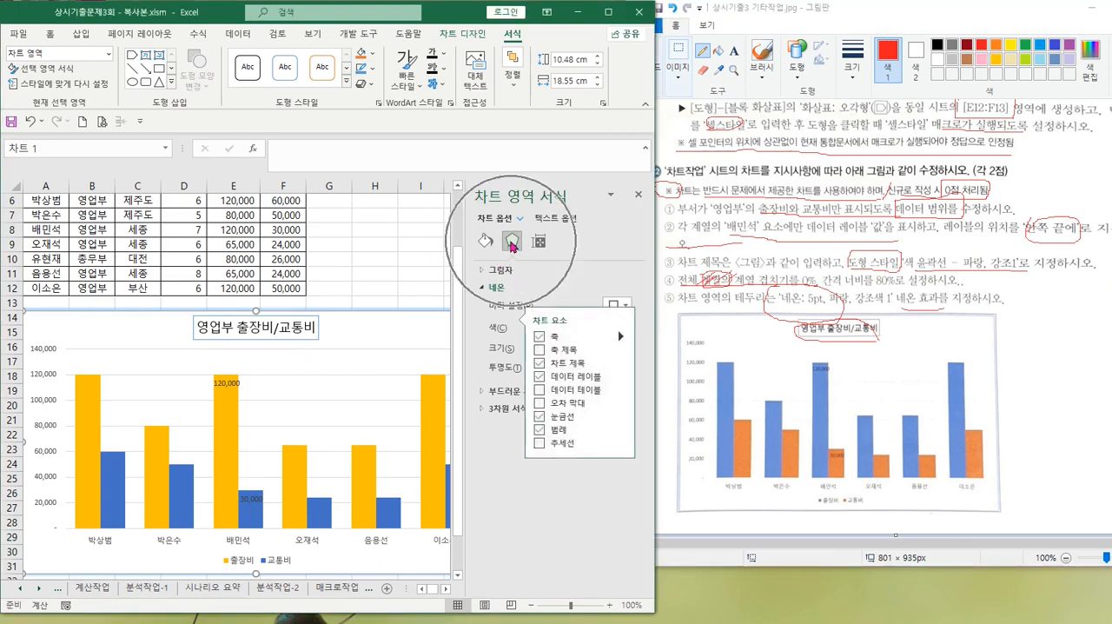
pyautogui.press('ctrl')
pyautogui.press('ctrl')
pyautogui.press('ctrl')
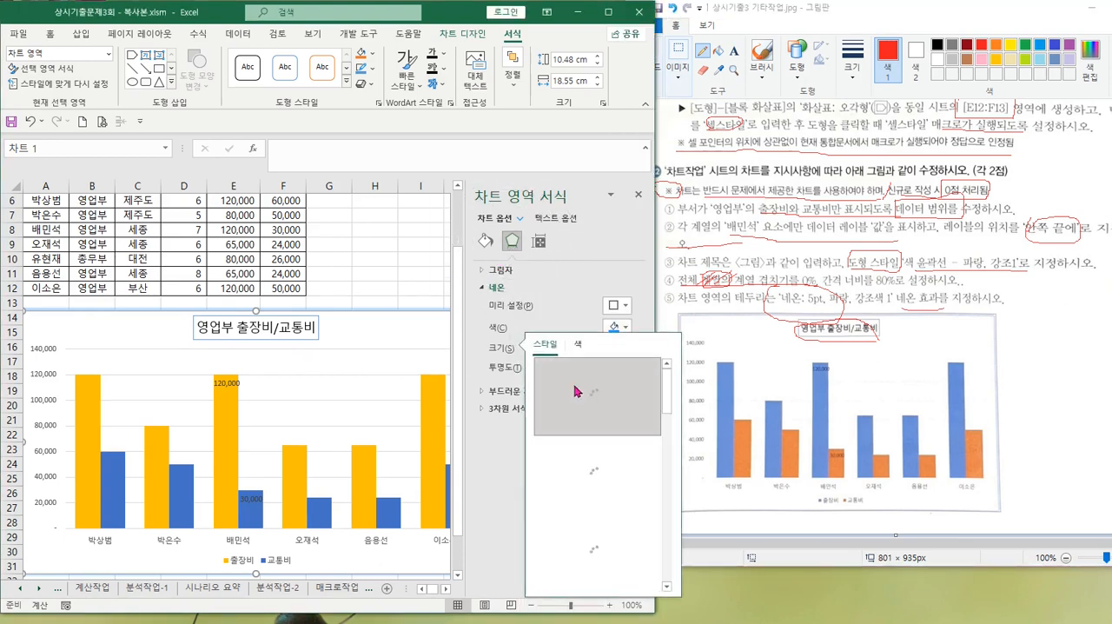
pyautogui.click(488, 359)
pyautogui.press('ctrl')
pyautogui.press('ctrl')
pyautogui.press('ctrl')
pyautogui.press('ctrl')
pyautogui.press('ctrl')
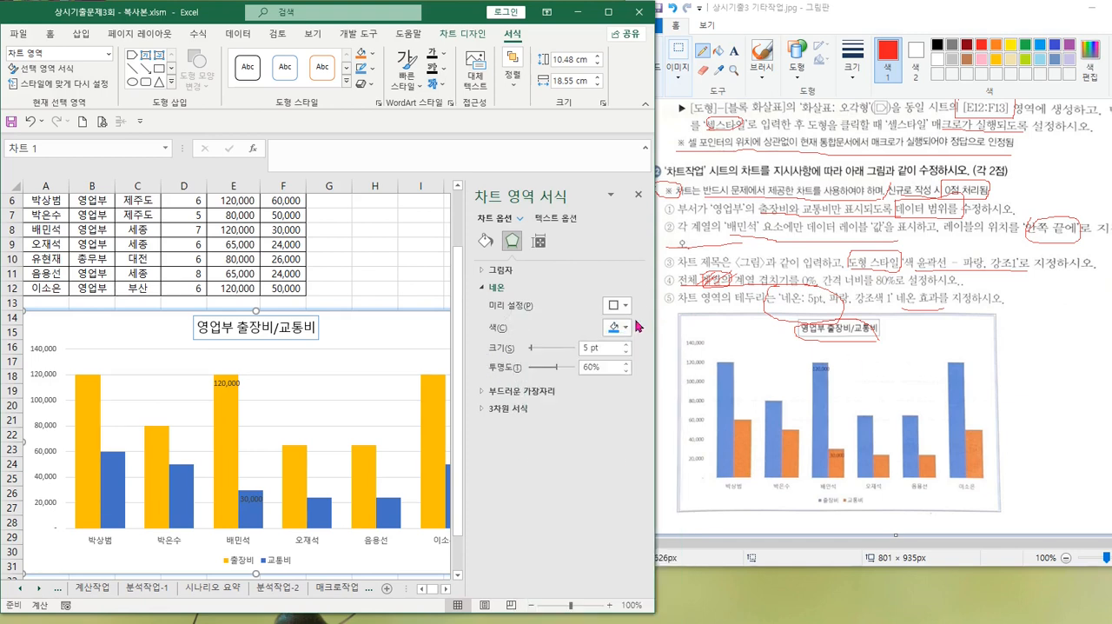
# Reapply the glow preset 네온: 5pt, 파랑, 강조색 1 to the chart area
pyautogui.click(625, 306)
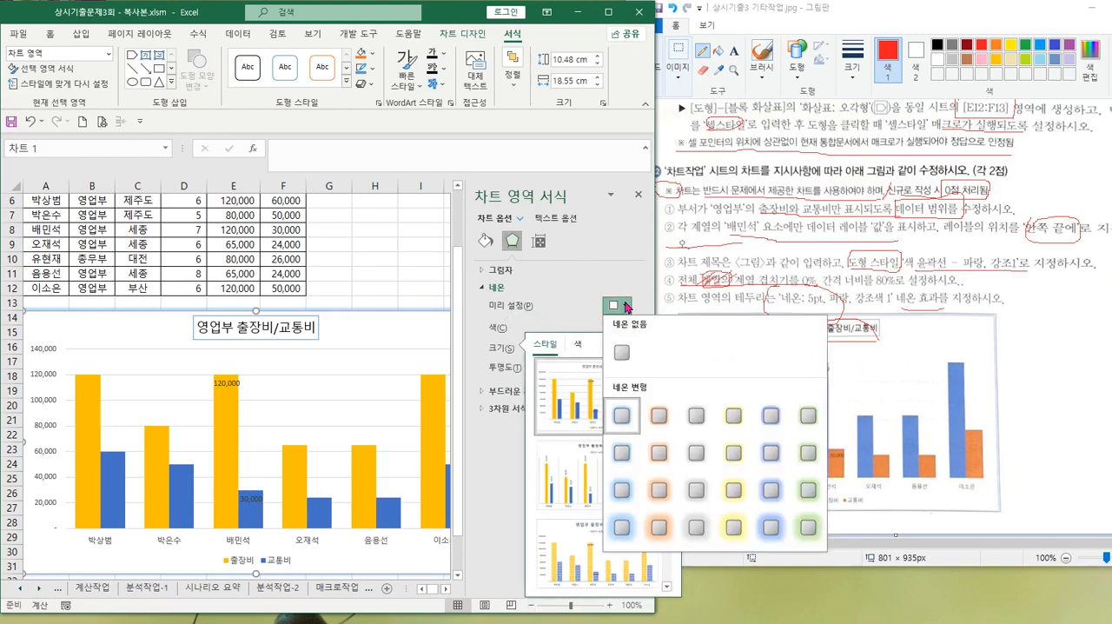
pyautogui.click(621, 412)
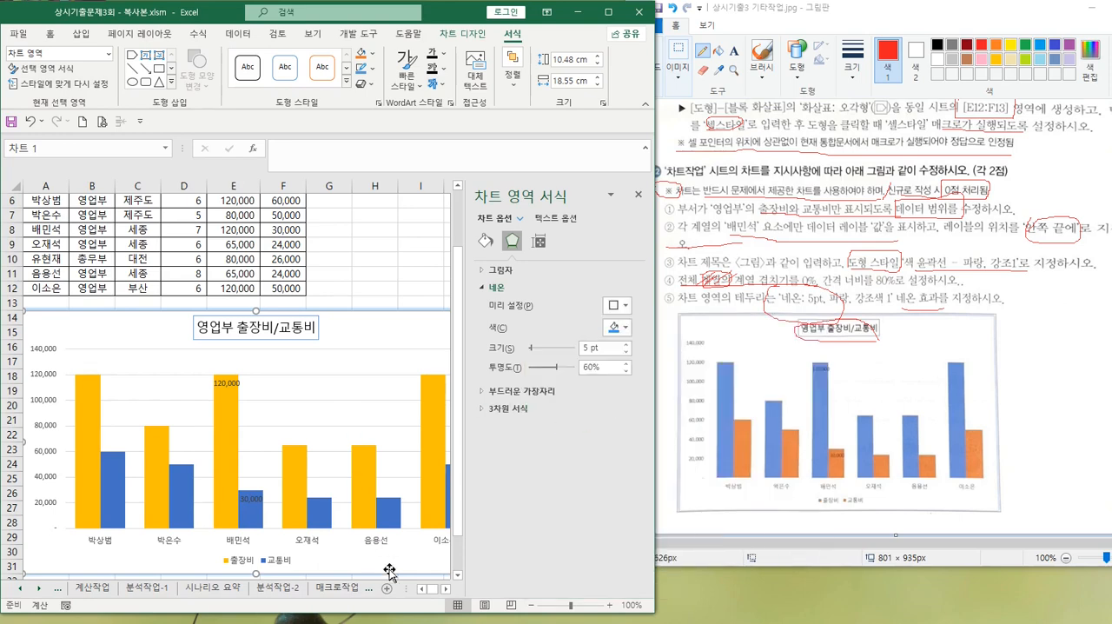